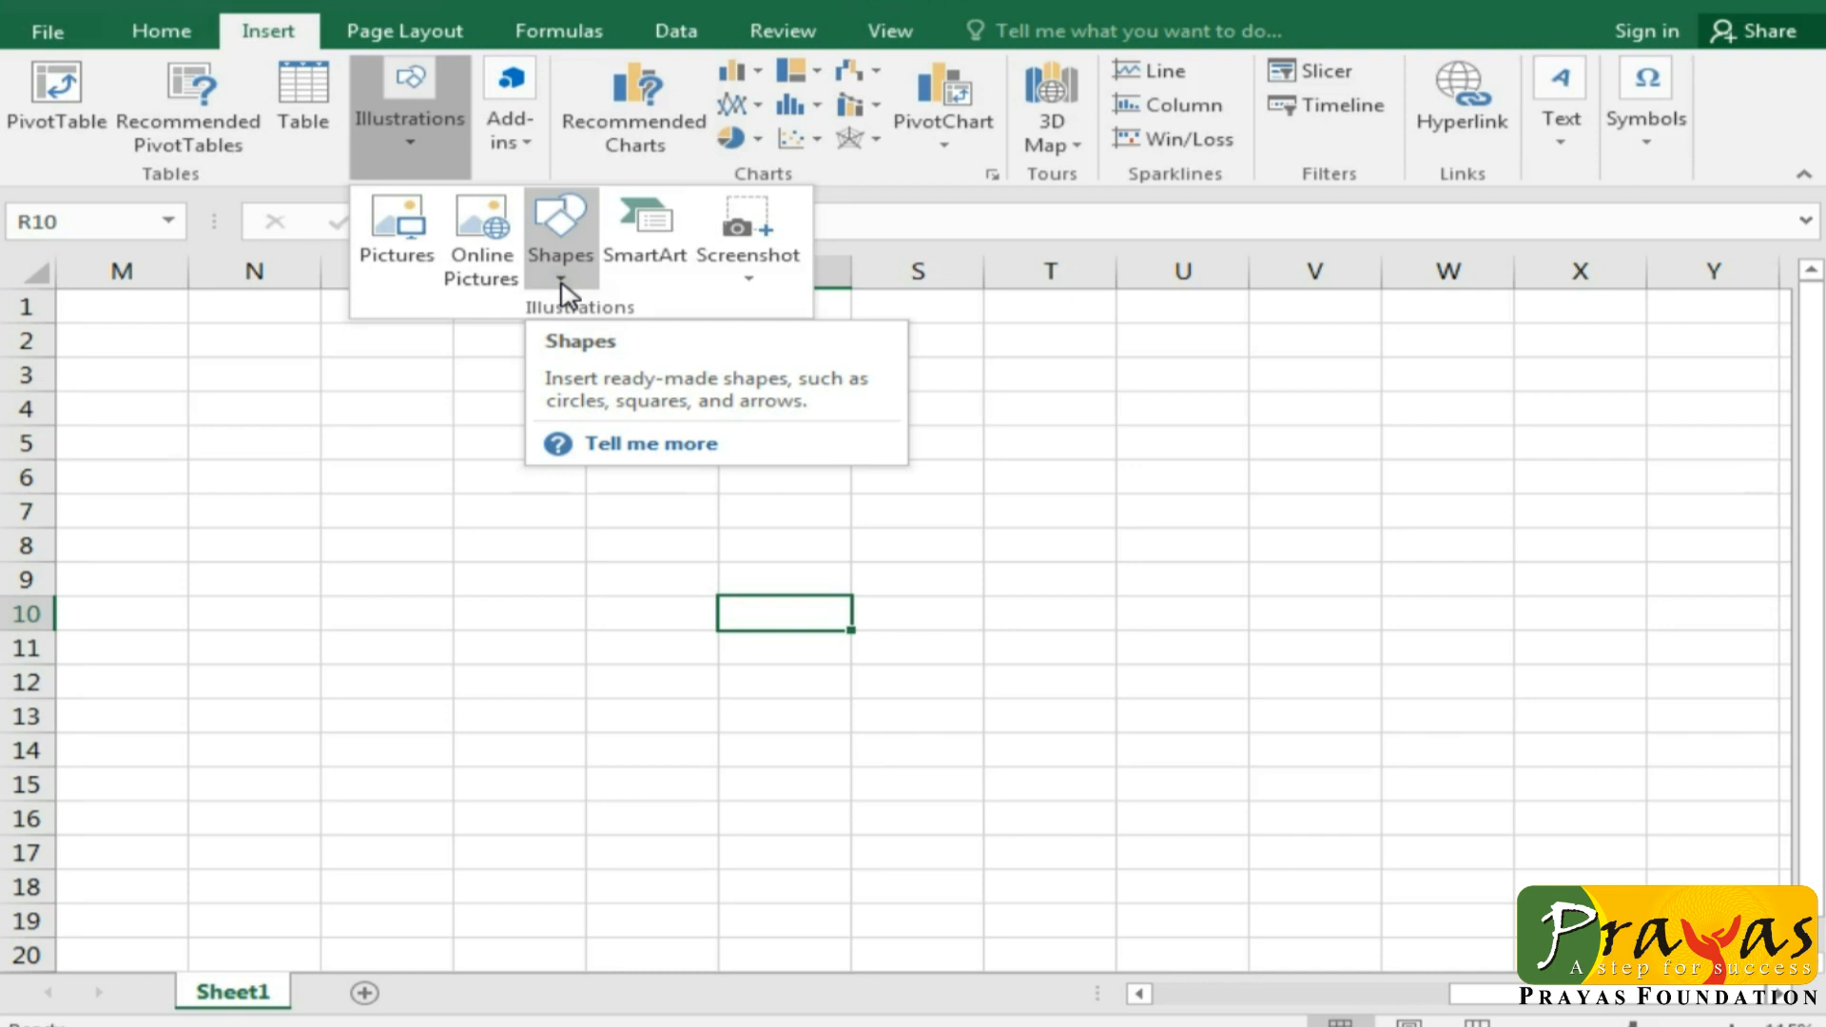
Step: Draw an oval about 1.75 in high and 1.5 in wide over columns Q to S, from row 2 to row 10
left_click(658, 627)
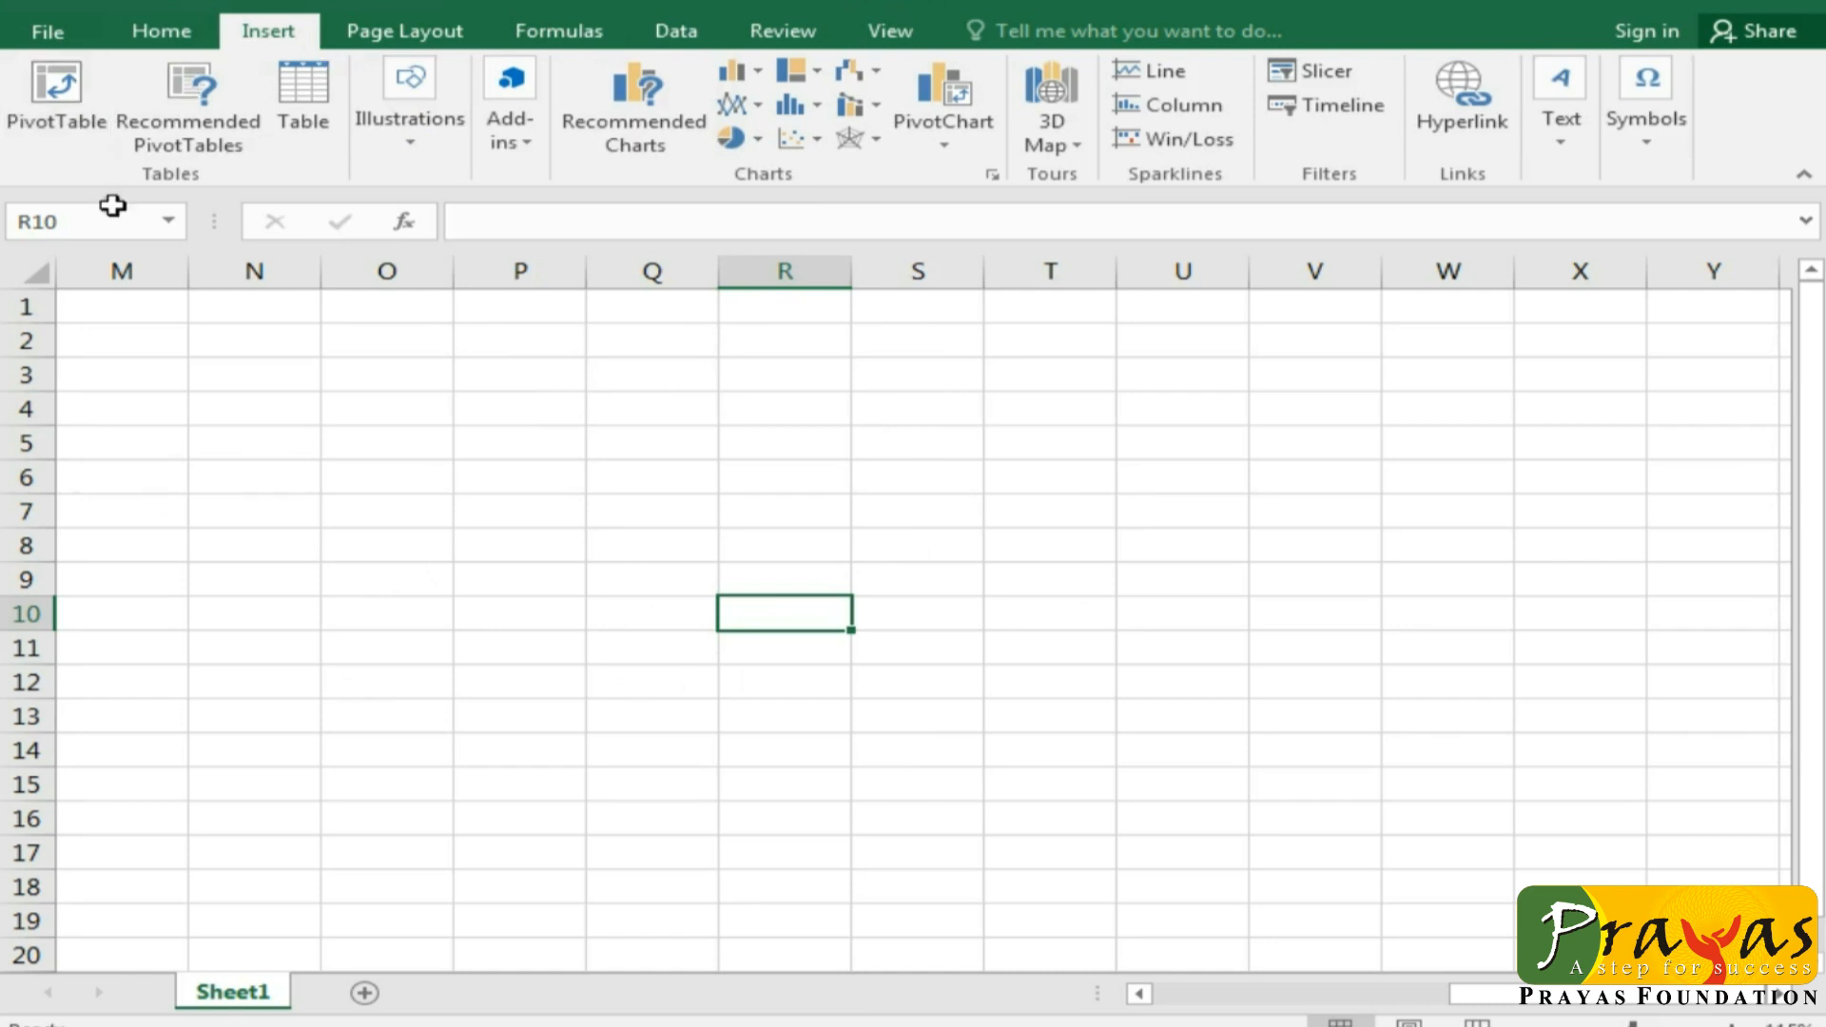
left_click(414, 143)
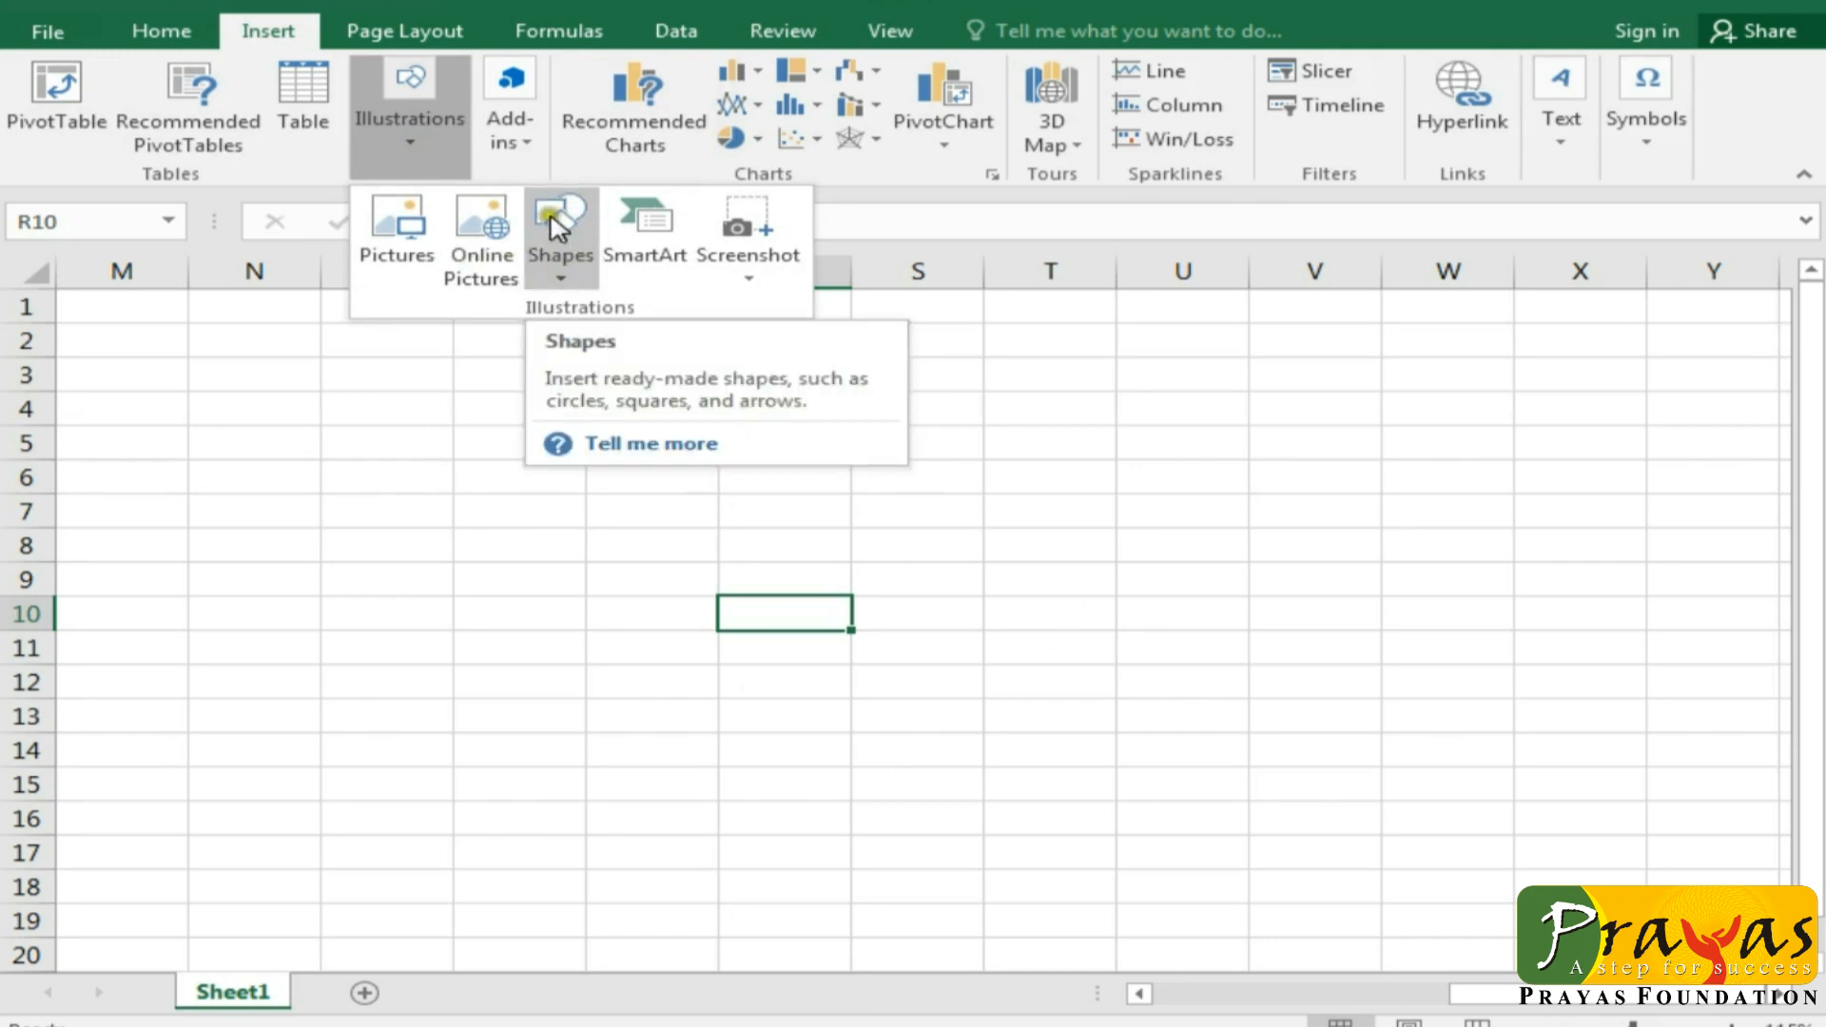
left_click(561, 280)
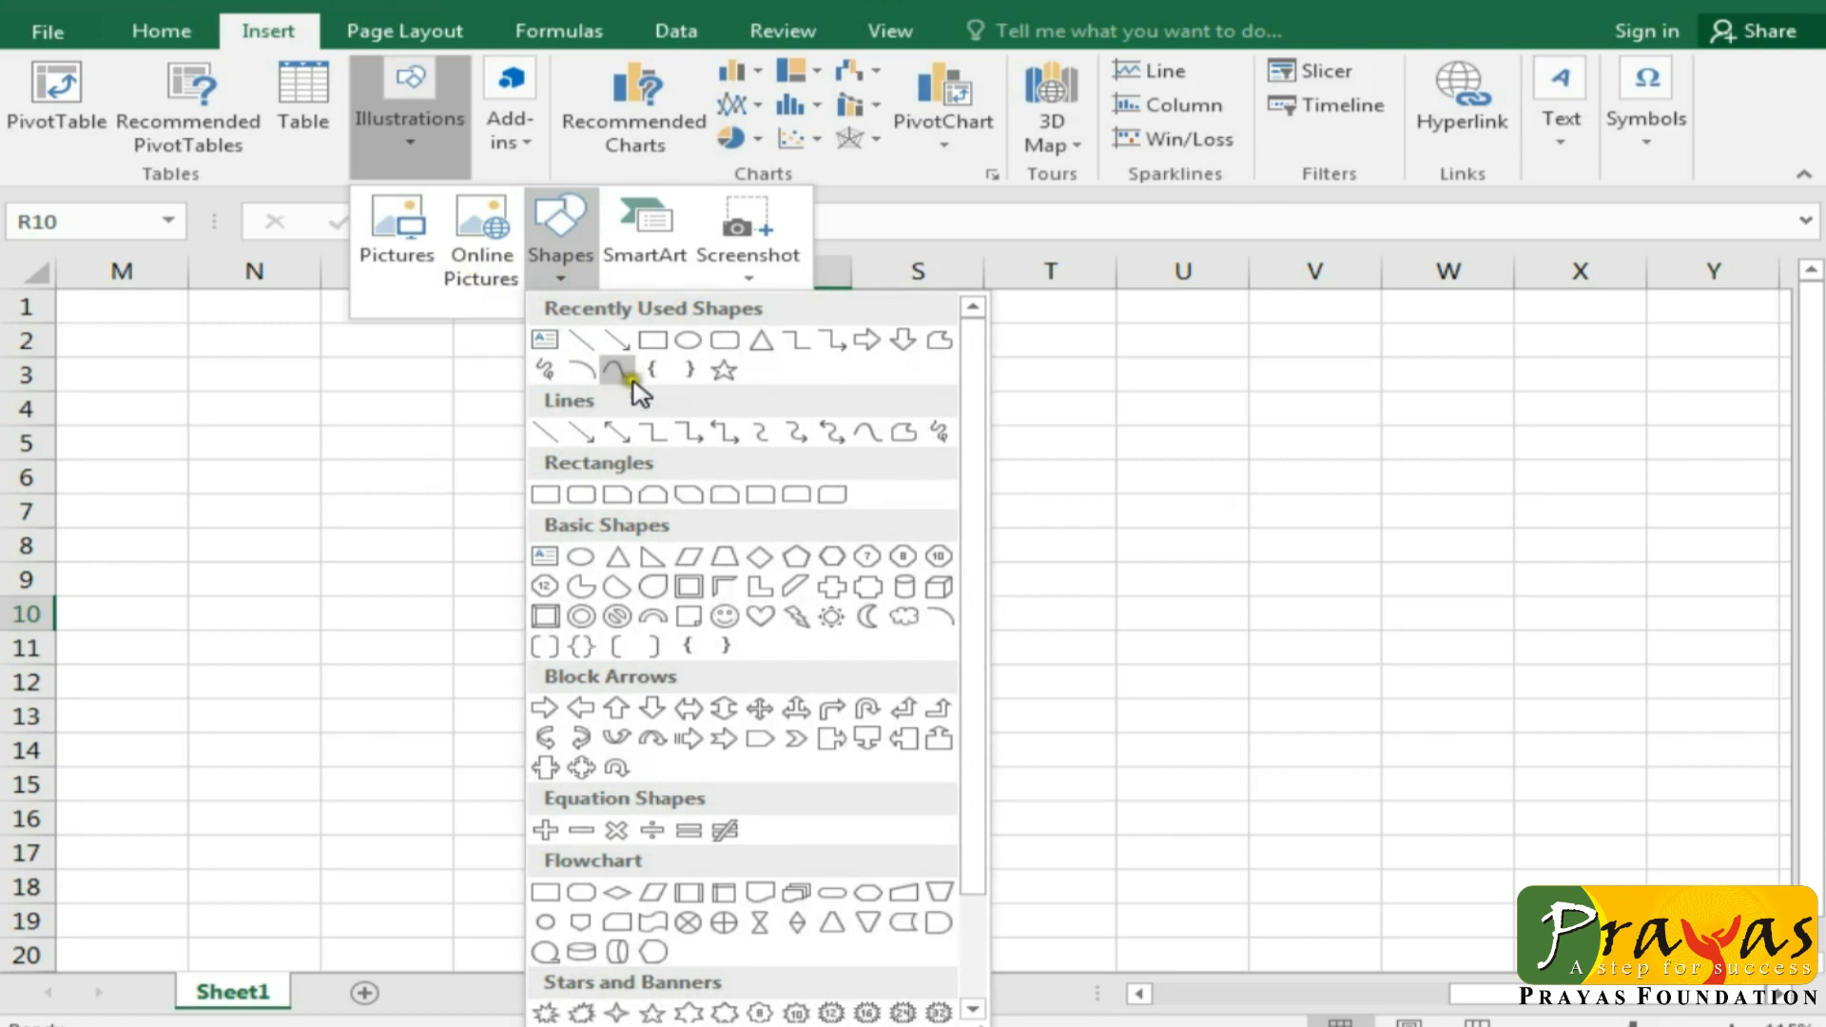
scroll(746, 485, "down", 3)
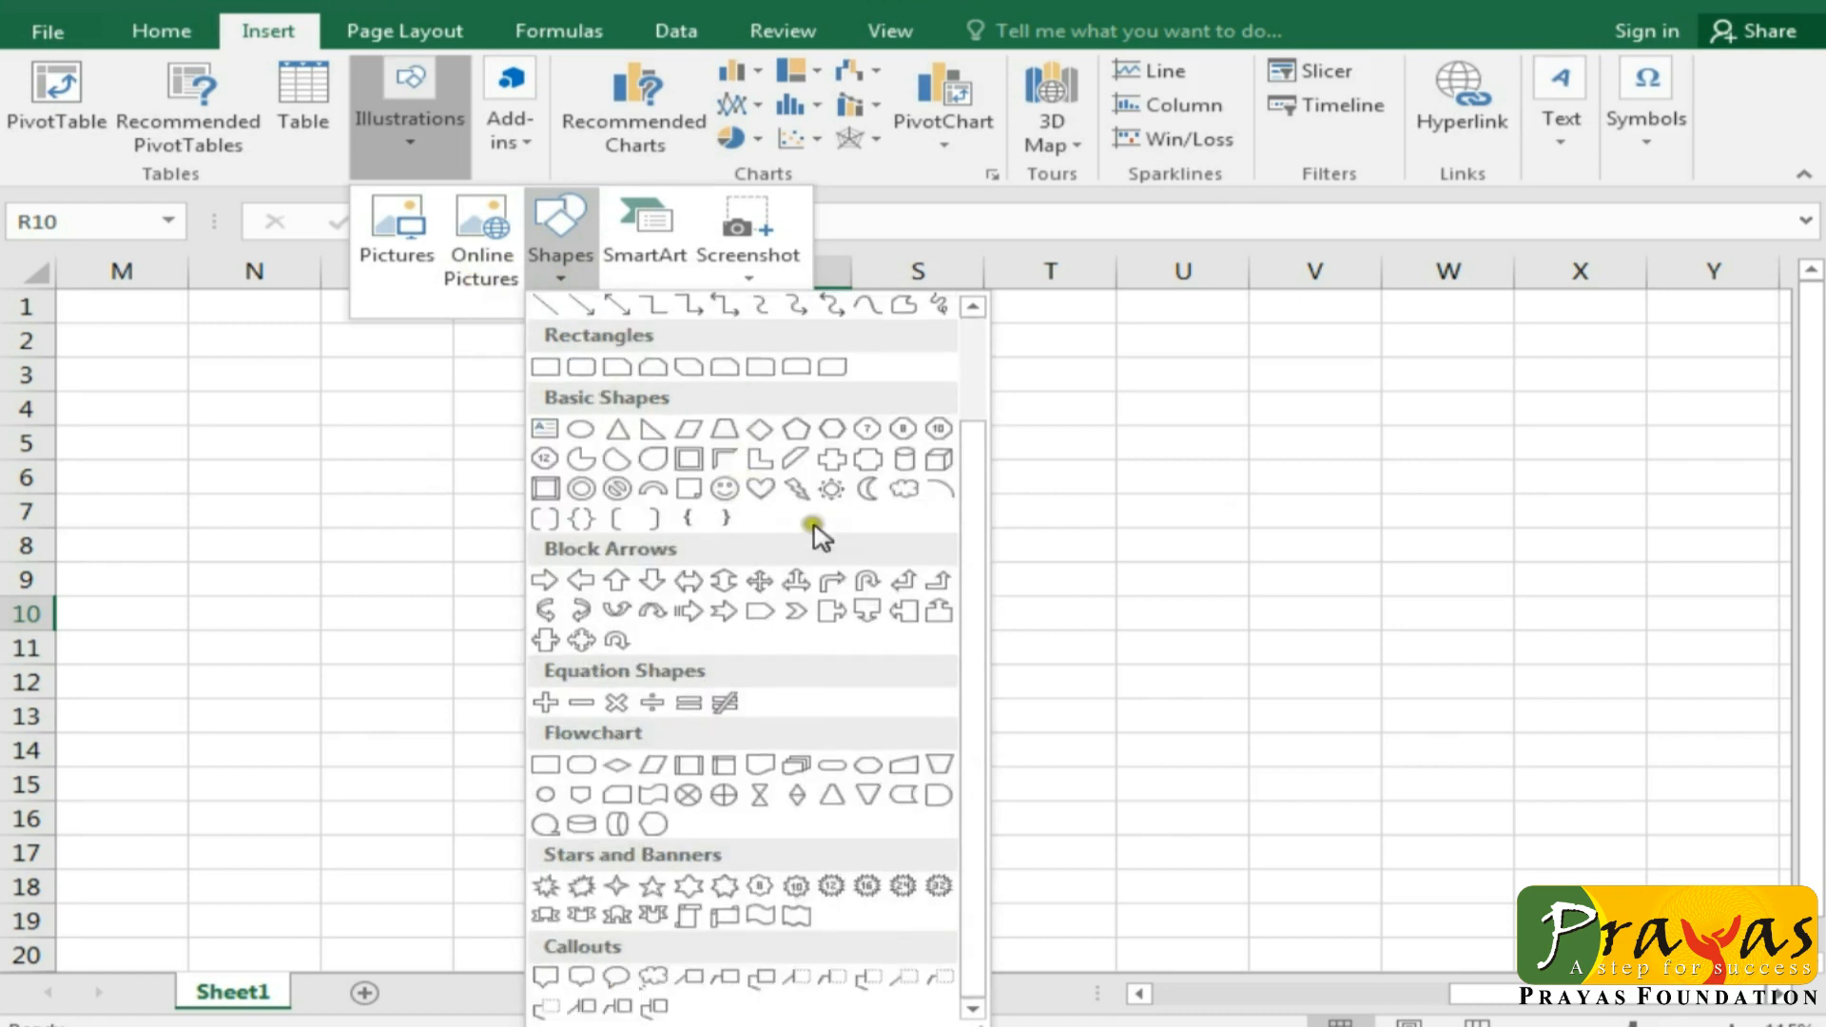
left_click_drag(962, 723, 992, 582)
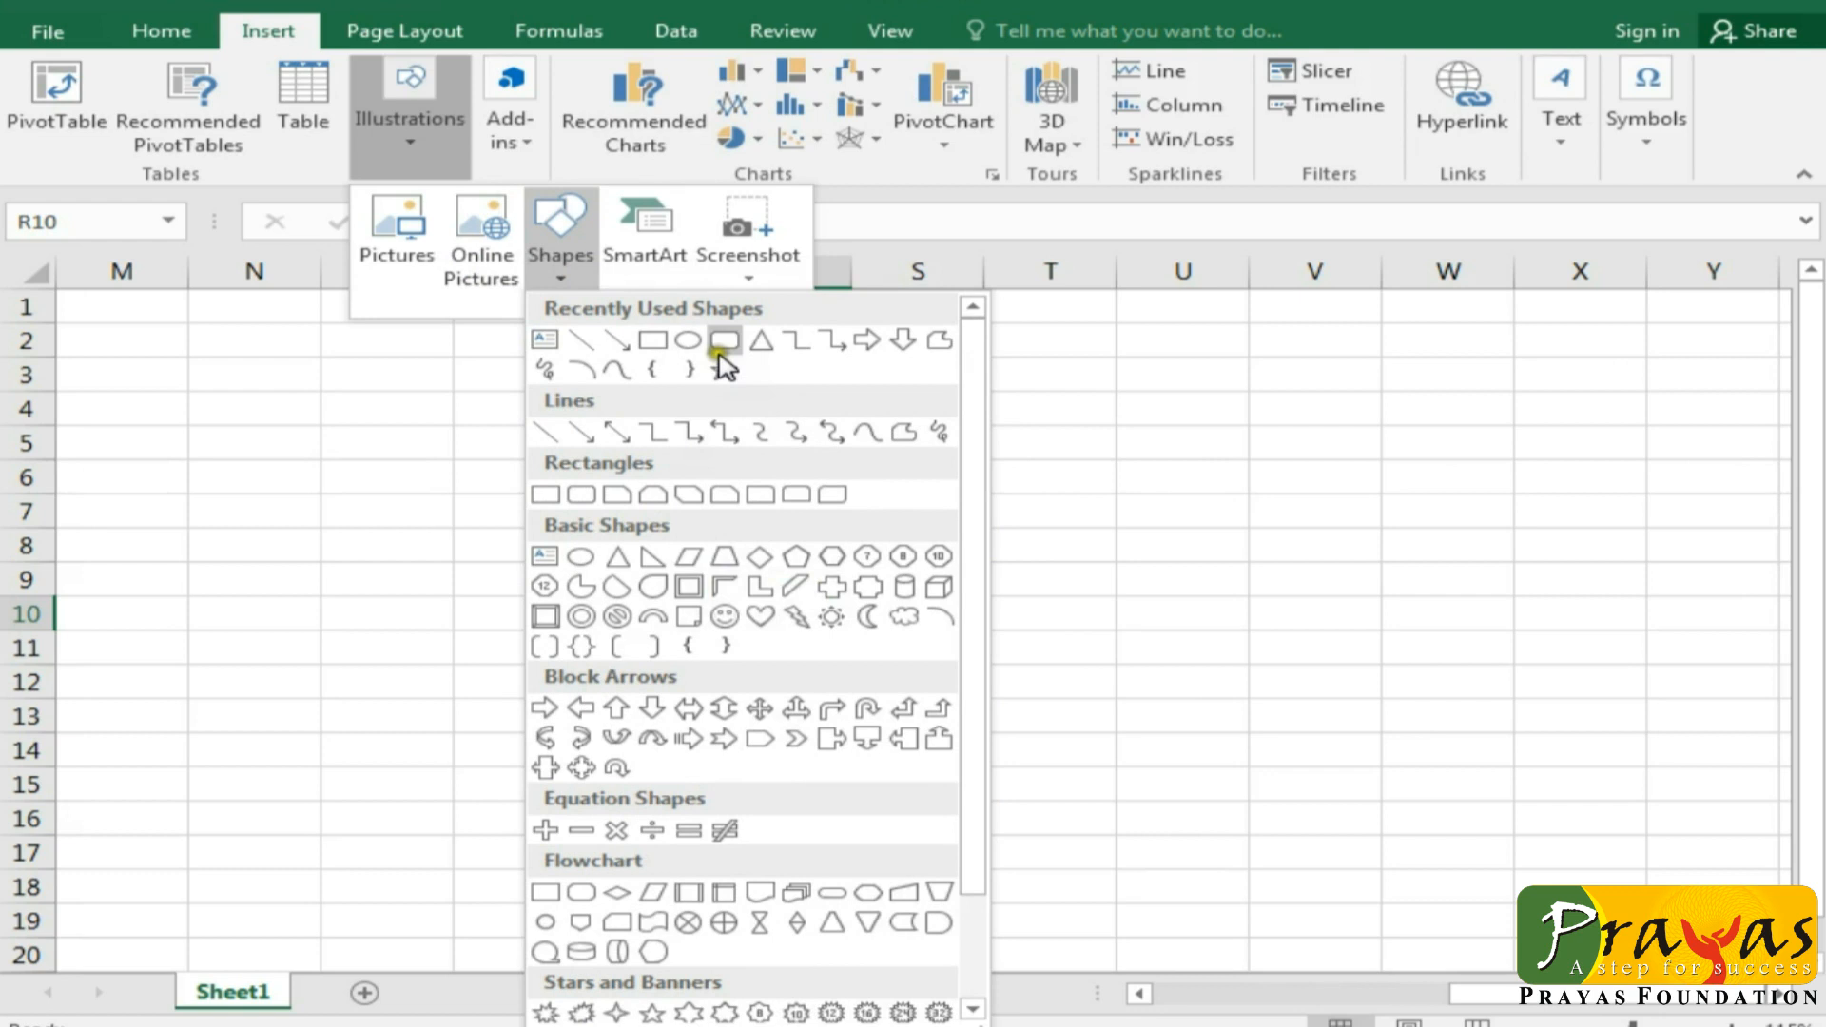
left_click(688, 341)
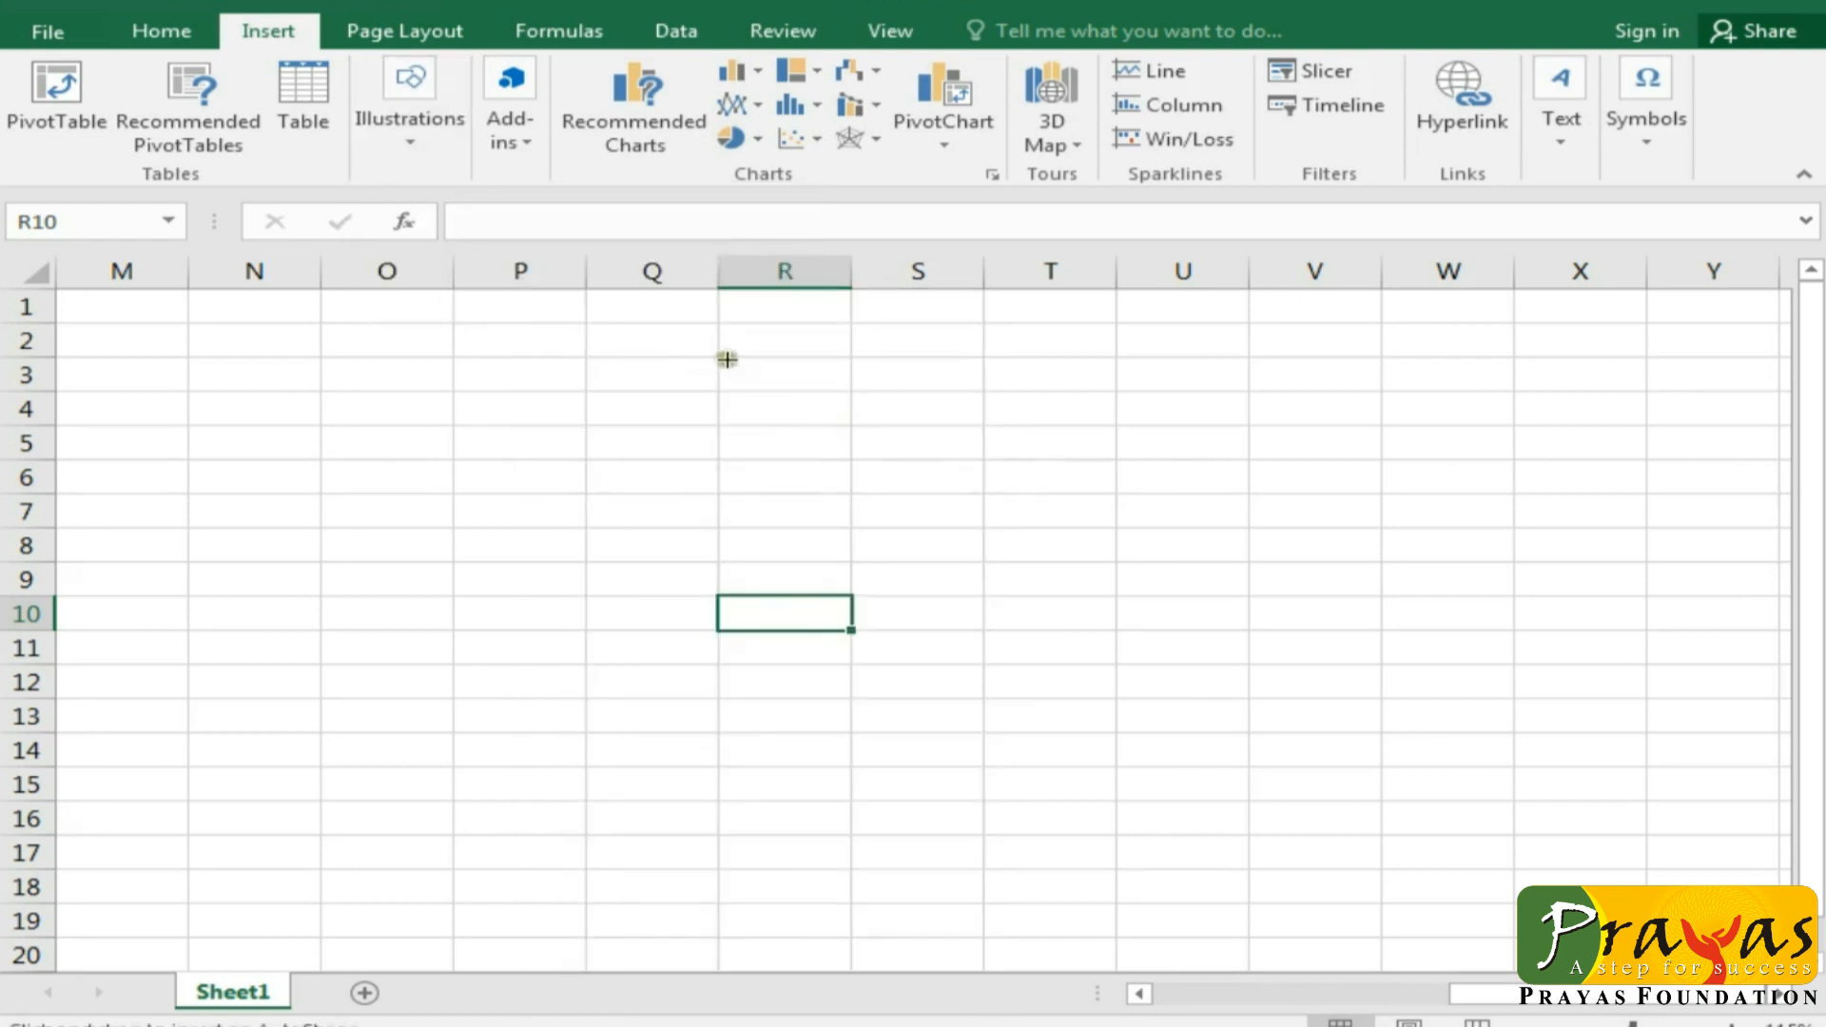
left_click_drag(683, 346, 978, 633)
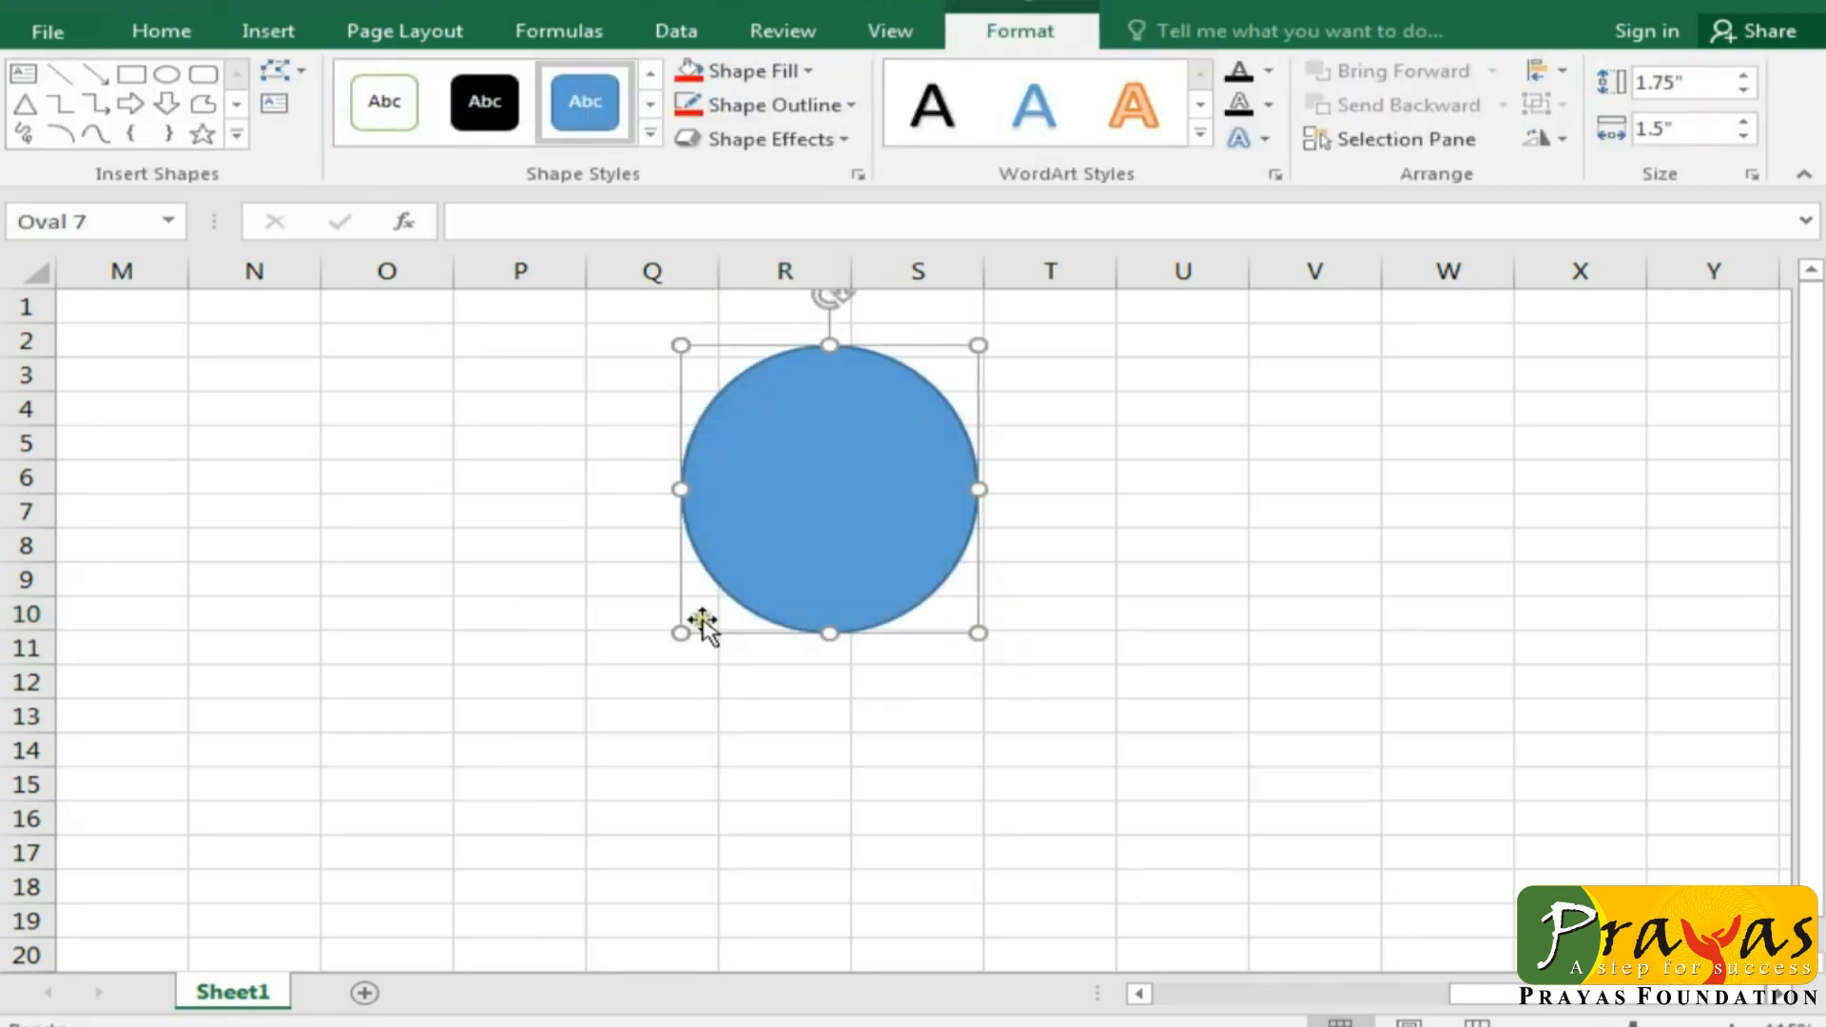
Step: Draw a right block arrow about 1.64 in high and 3 in wide below the circle, over columns N to S
left_click(262, 36)
left_click(409, 153)
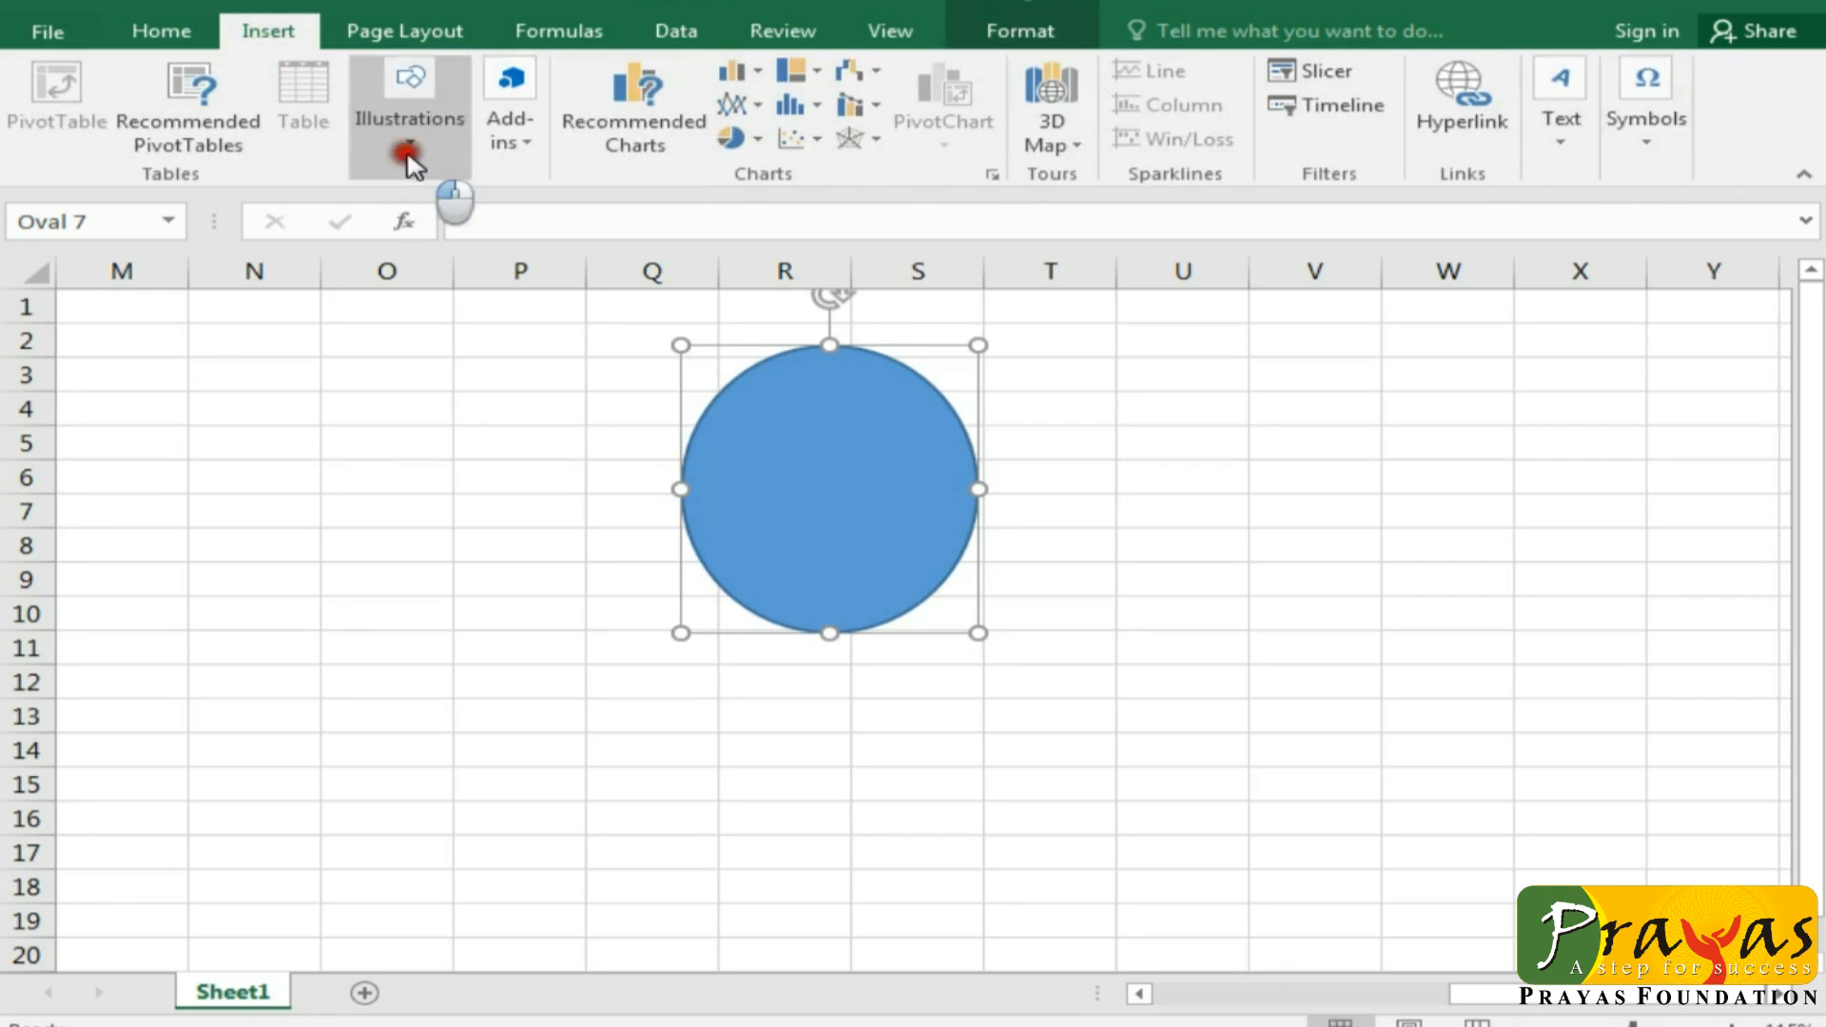
left_click(557, 276)
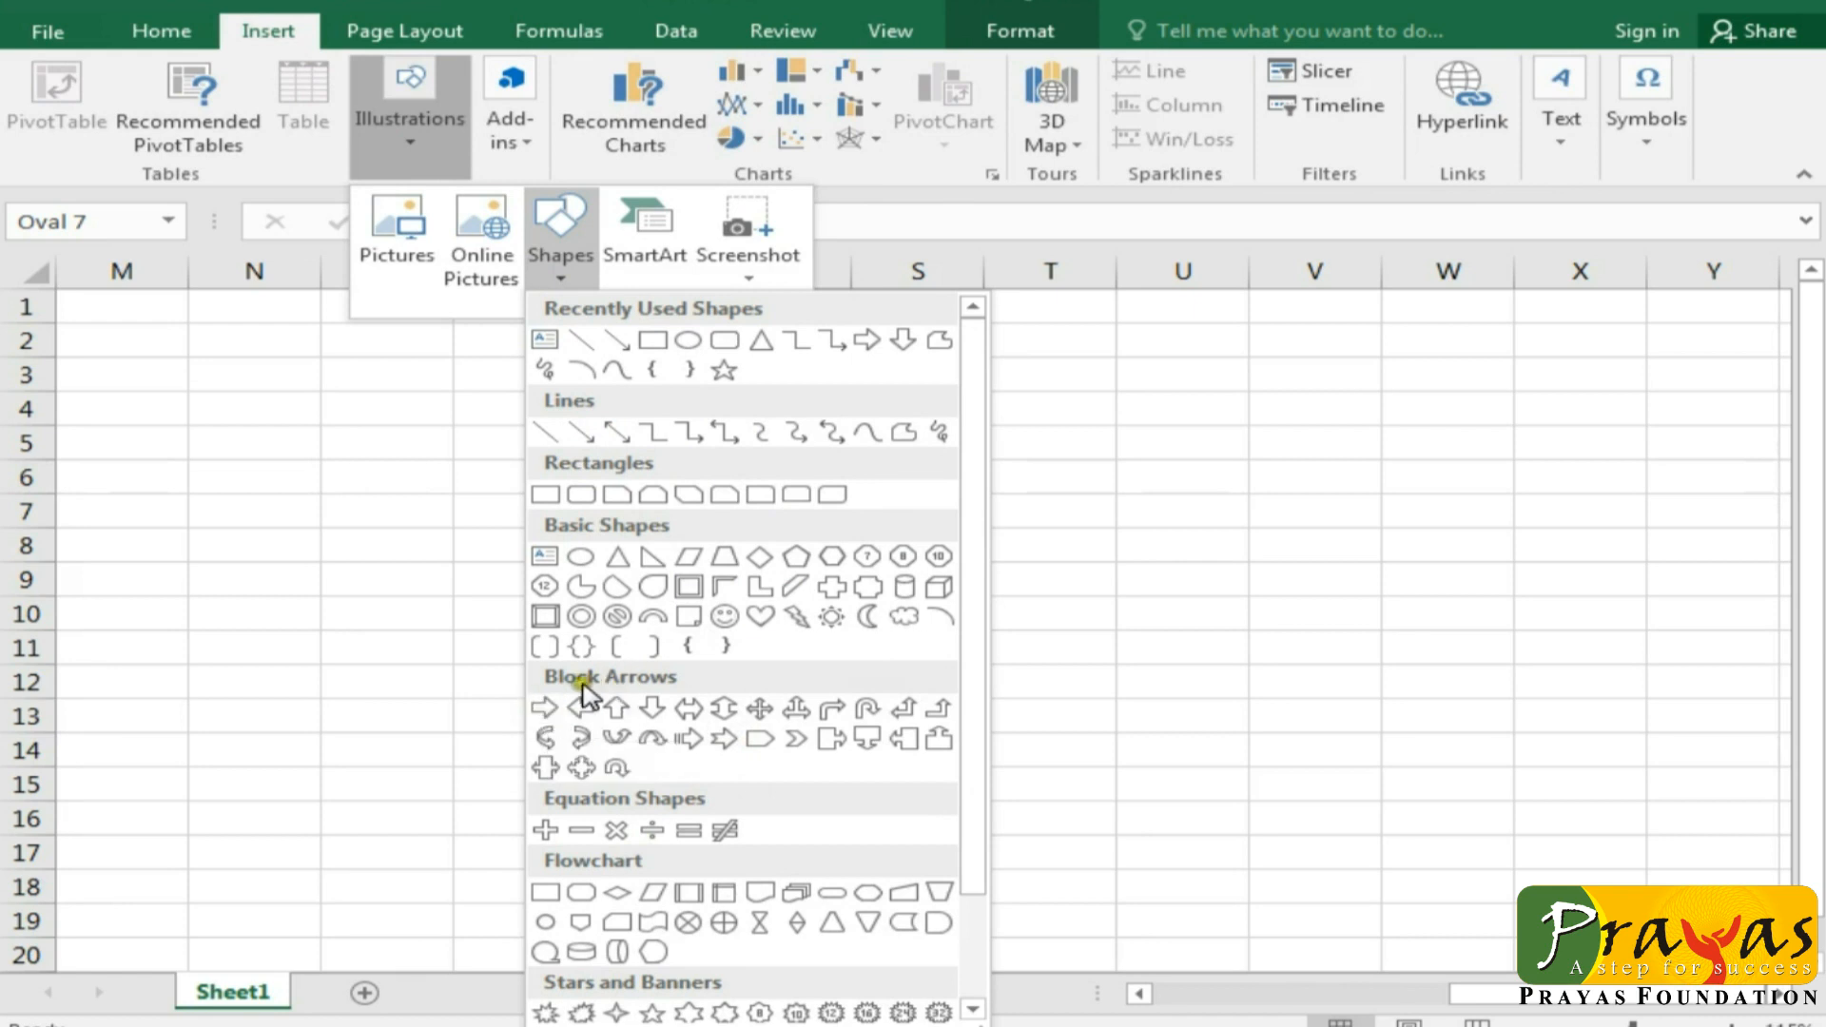
left_click(550, 709)
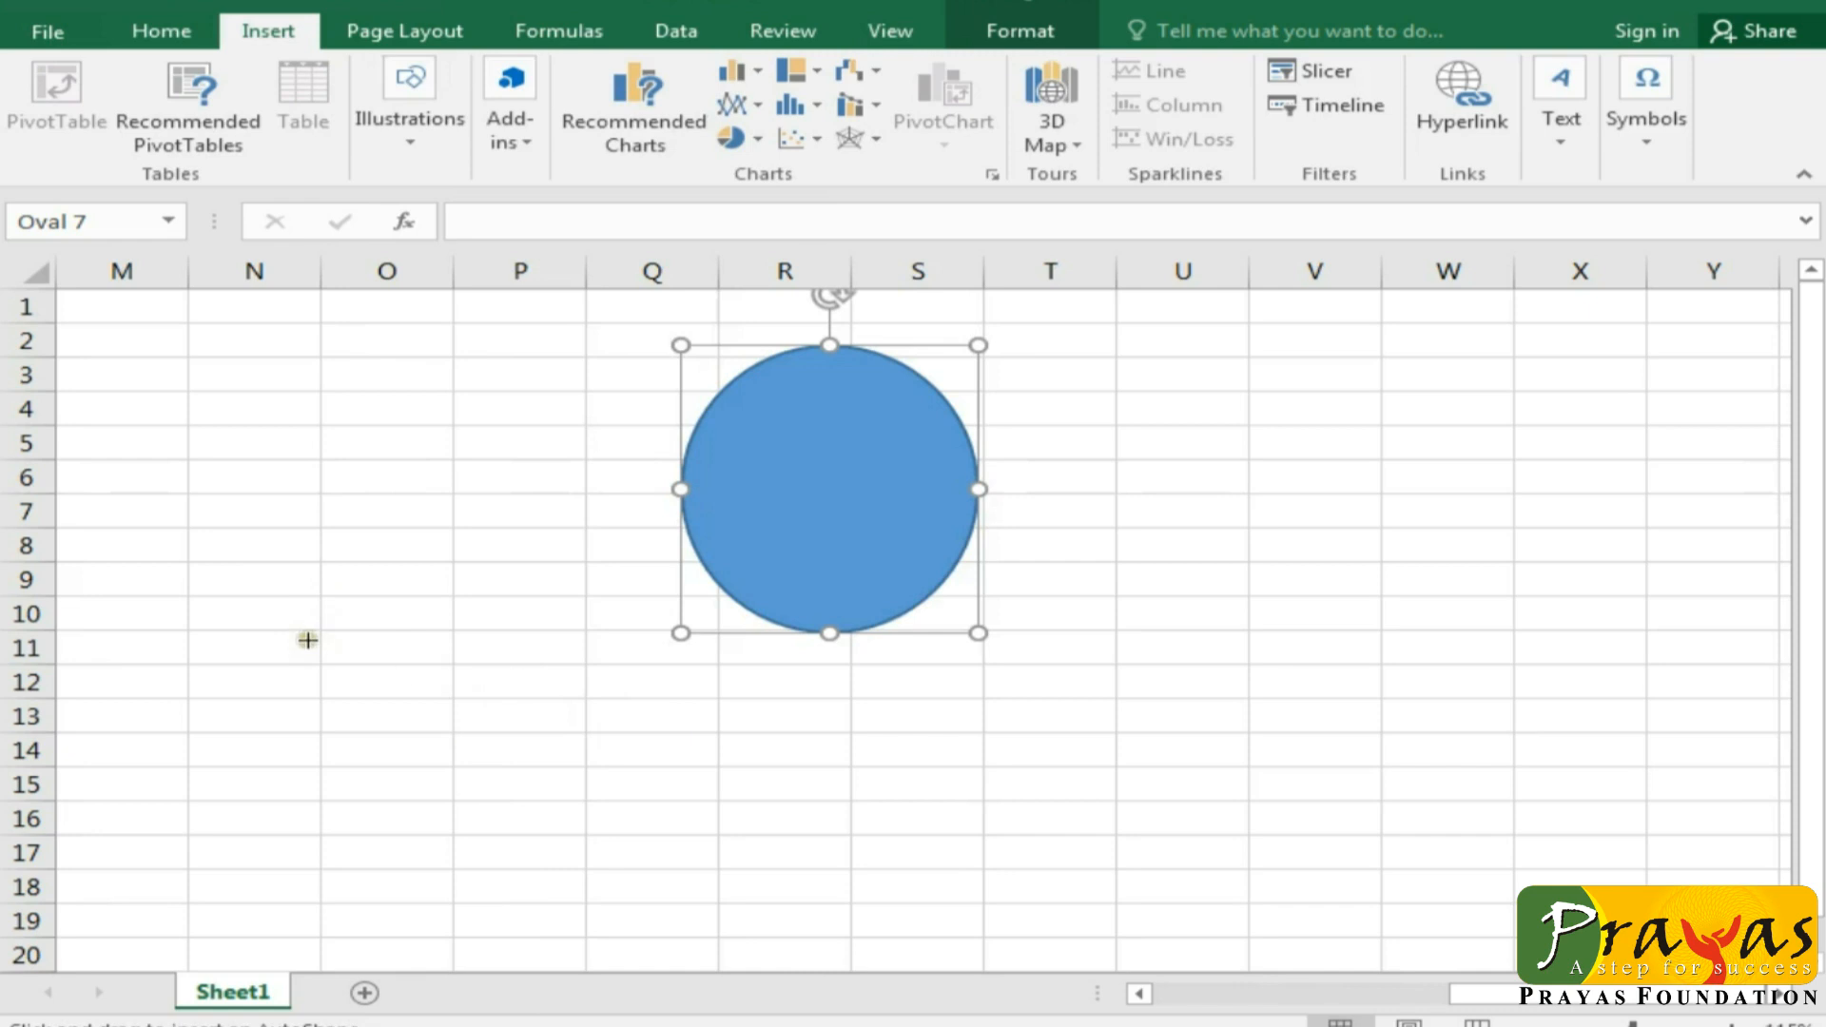
mouse_move(307, 640)
left_mouse_down()
mouse_move(383, 682)
mouse_move(843, 779)
mouse_move(913, 860)
mouse_move(901, 910)
left_mouse_up()
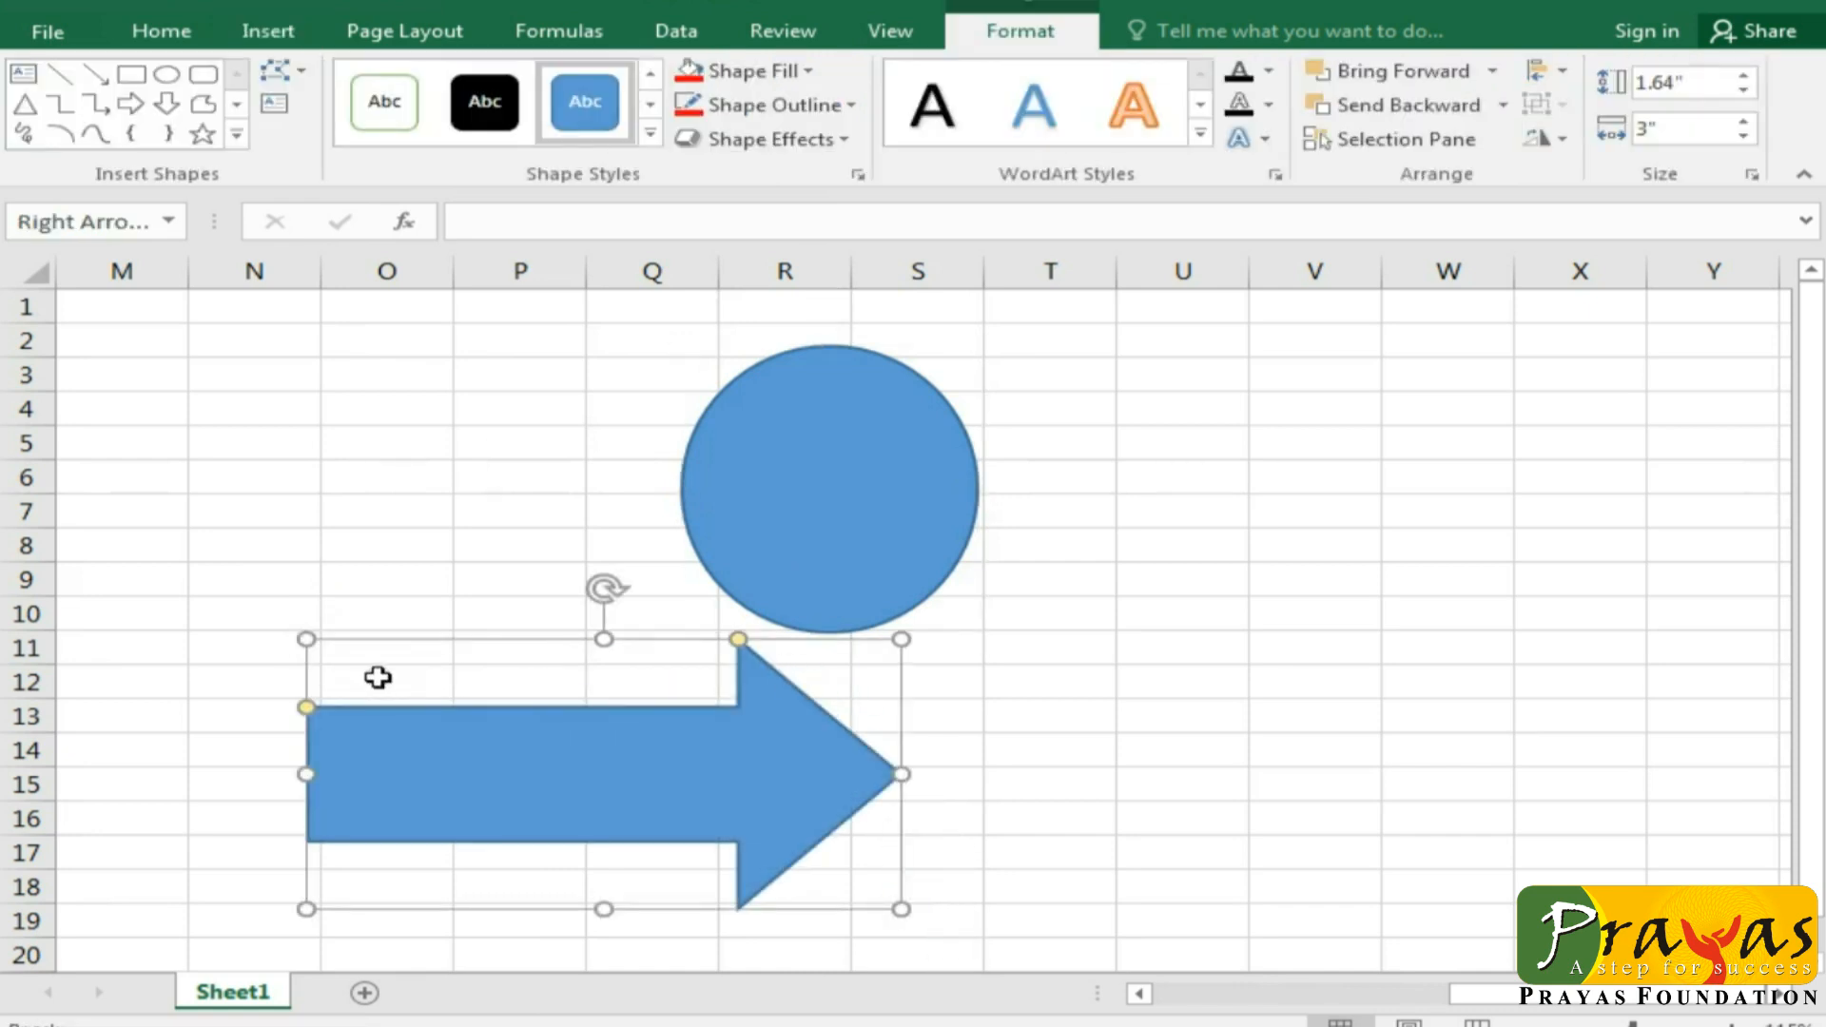
Step: Delete the blue circle above the arrow
left_click(858, 443)
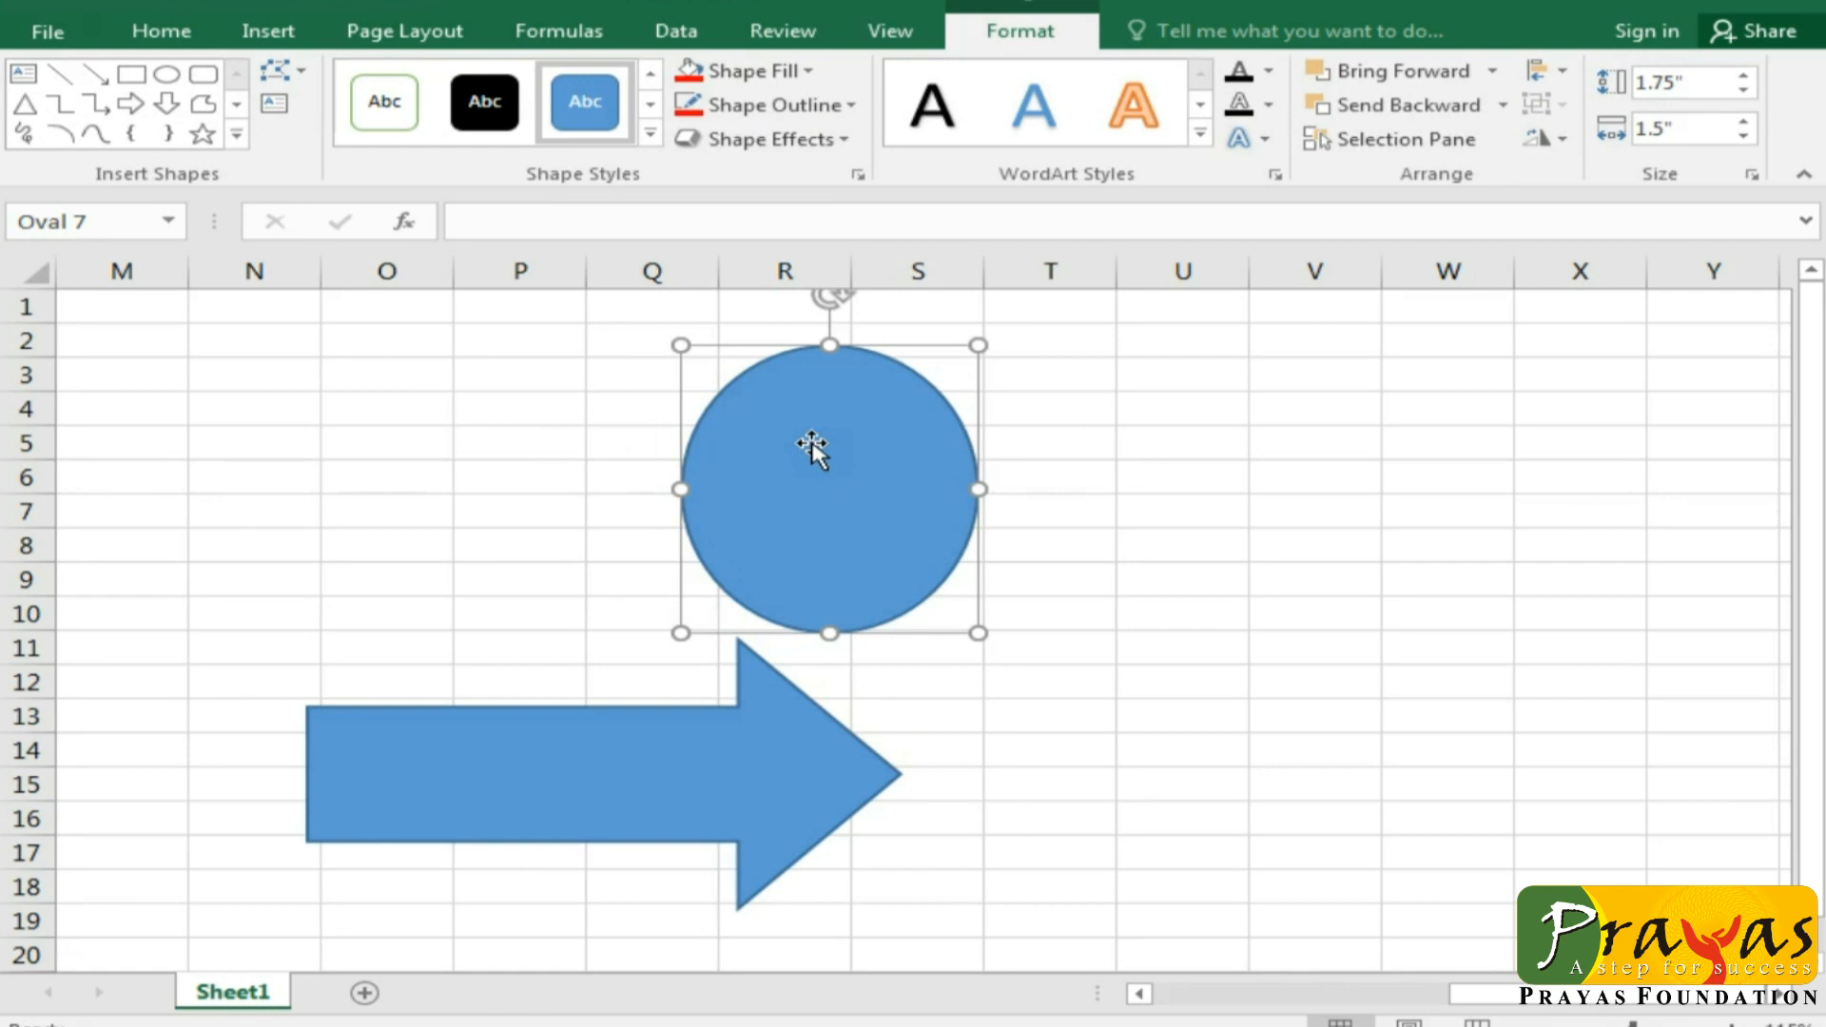
key("Delete")
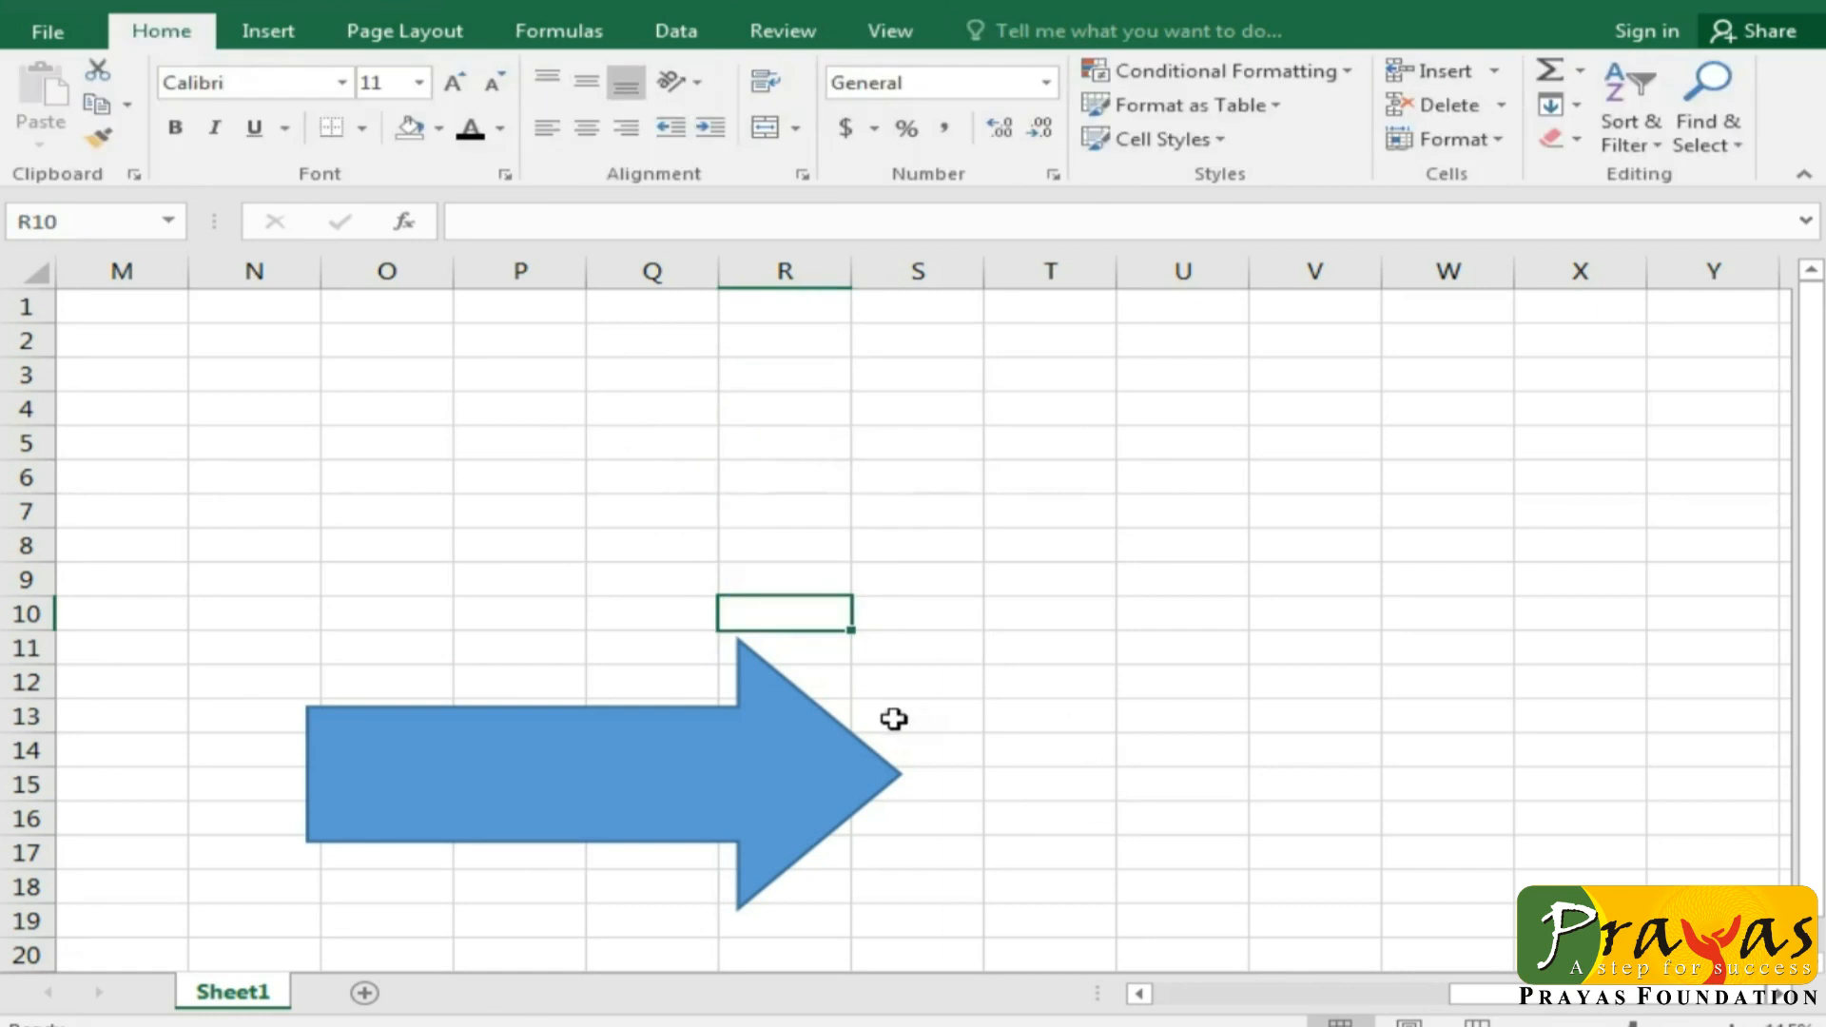
Step: Move the arrow so it starts in column R at row 4 and resize it to about 2.71 in high by 3.54 in wide
left_click(583, 743)
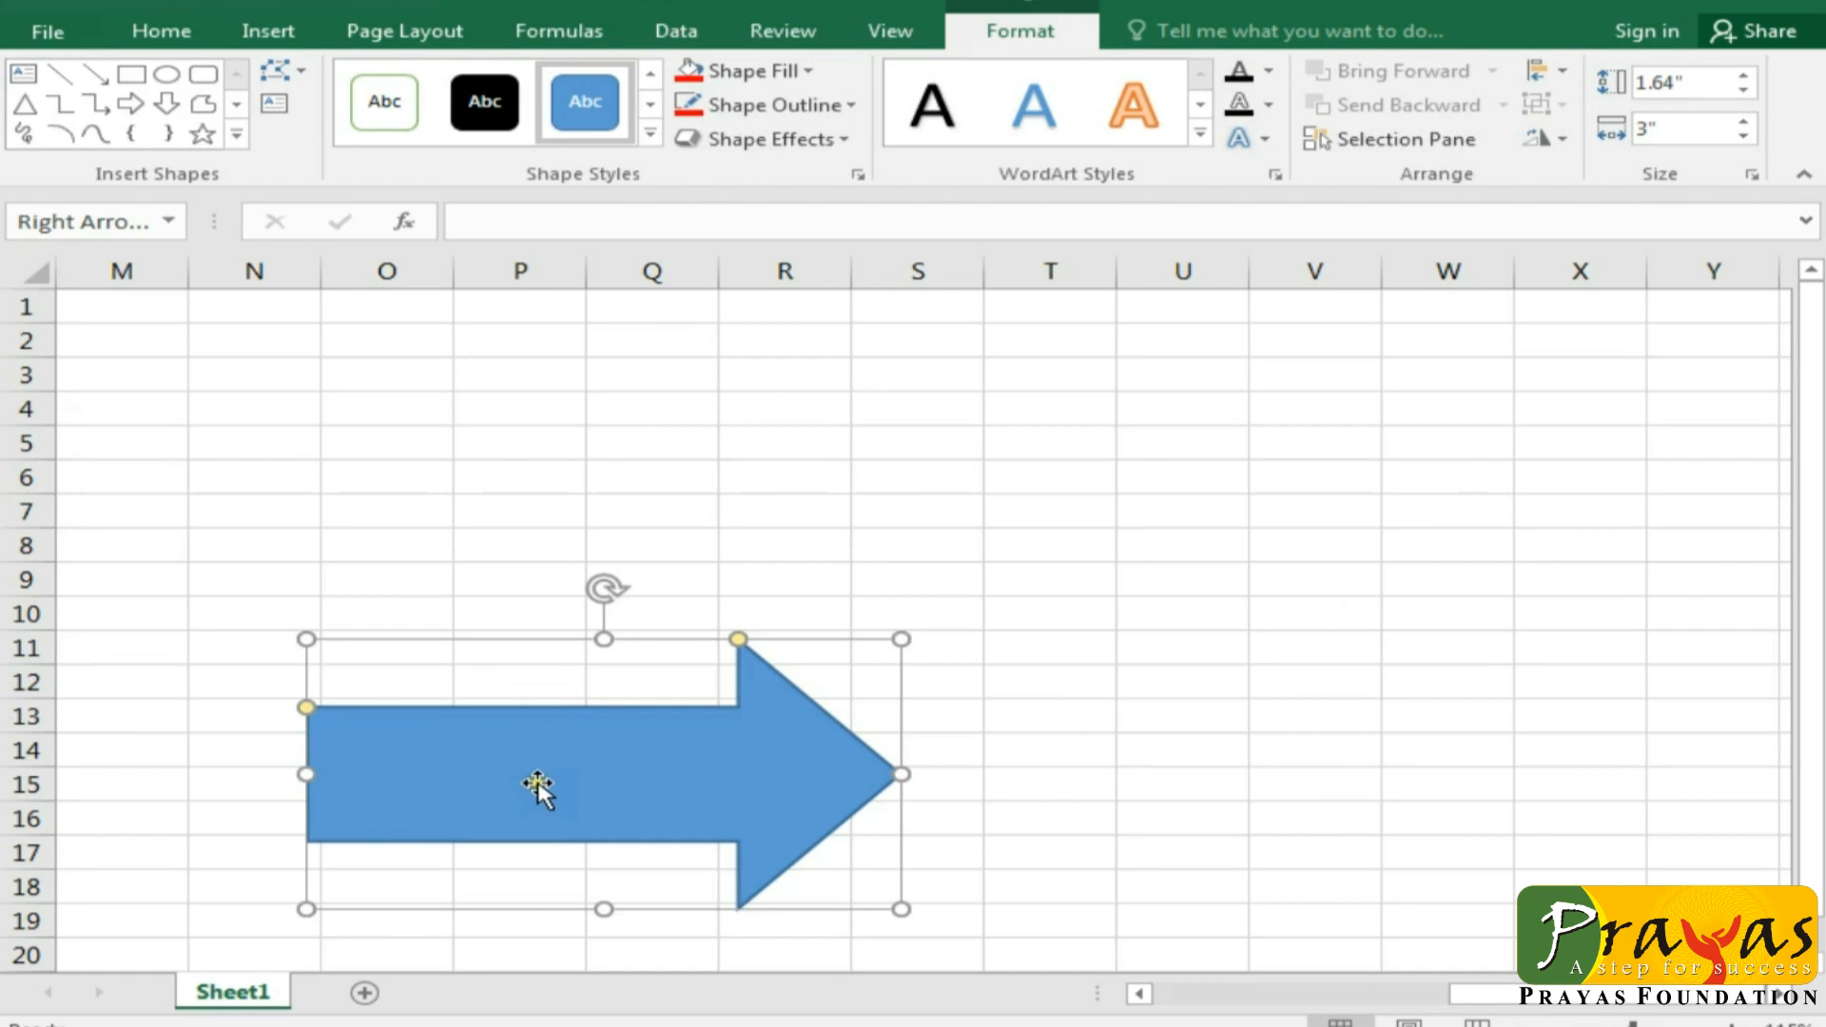
left_click_drag(541, 784, 722, 582)
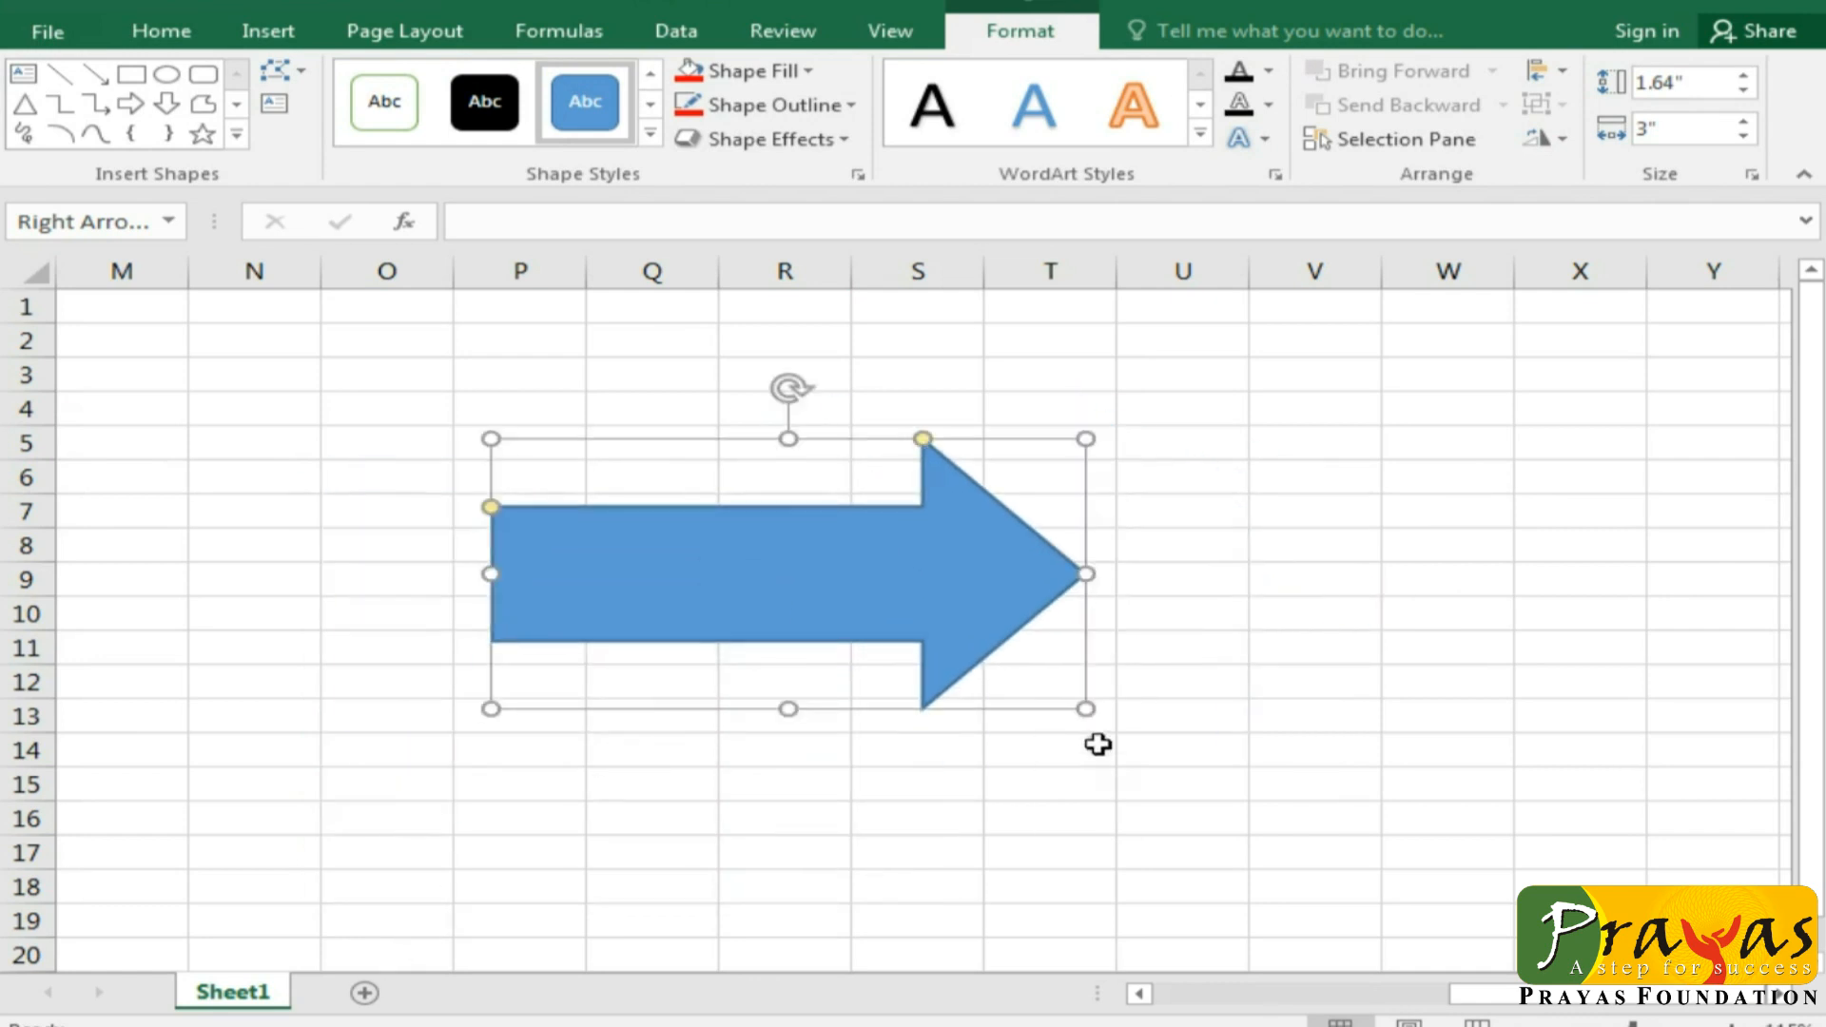
left_click_drag(1086, 710, 1038, 847)
left_click_drag(665, 613, 911, 587)
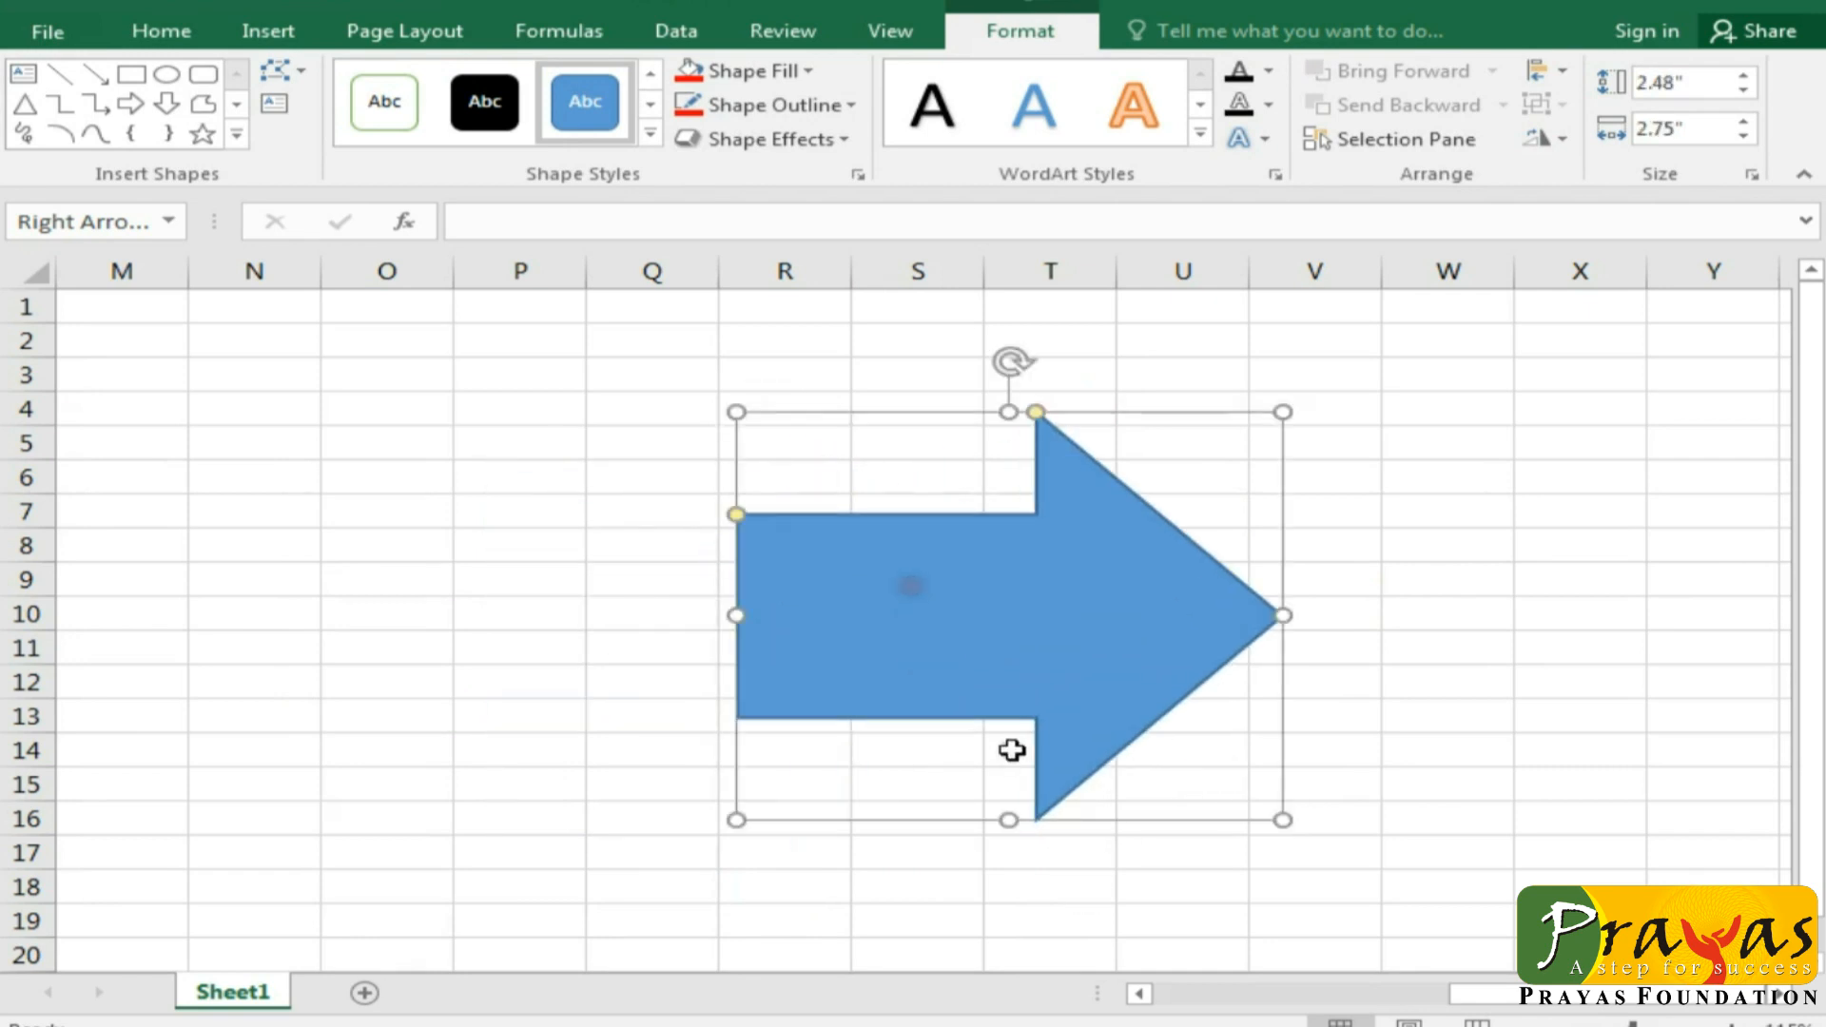
left_click_drag(1283, 615, 1438, 616)
mouse_move(1088, 822)
left_mouse_down()
mouse_move(1085, 599)
mouse_move(1085, 857)
left_mouse_up()
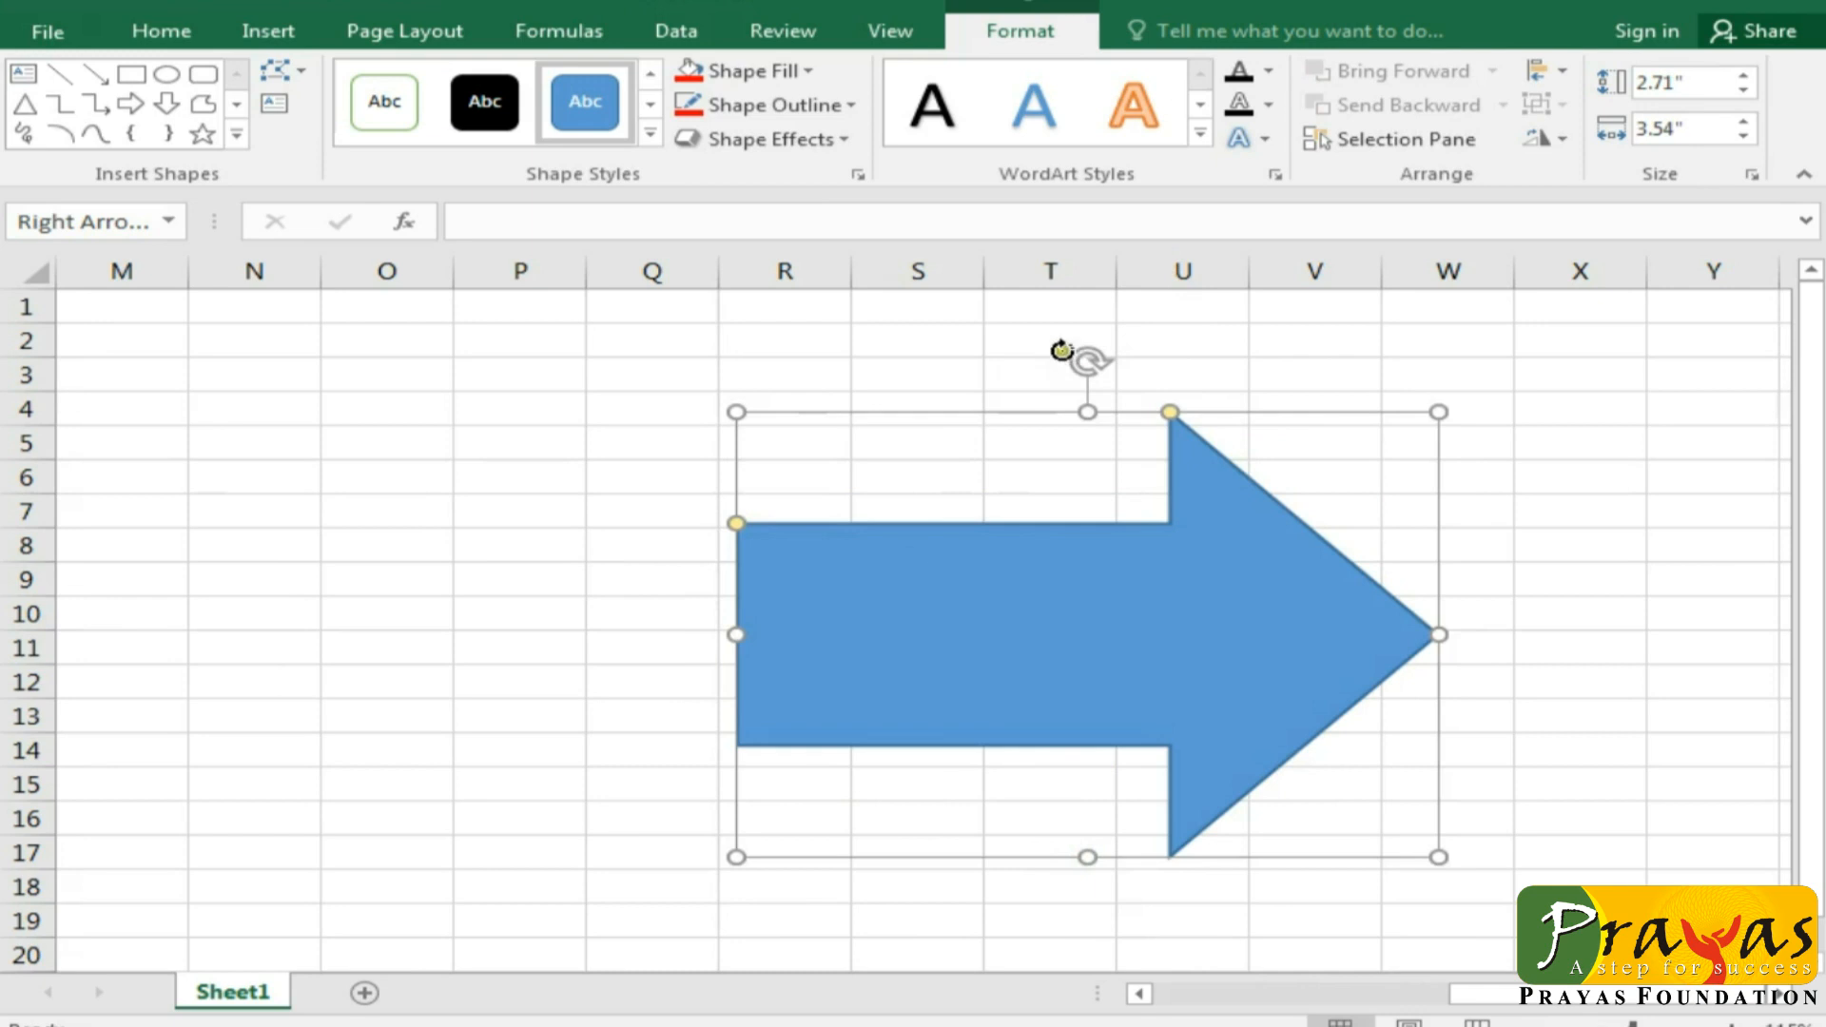
Step: Try rotating the arrow and lengthening its head, bringing the head back to roughly its original length
mouse_move(1087, 360)
left_mouse_down()
mouse_move(1145, 408)
mouse_move(1040, 647)
mouse_move(979, 681)
mouse_move(1040, 577)
mouse_move(1178, 636)
mouse_move(982, 616)
mouse_move(1089, 685)
mouse_move(895, 543)
mouse_move(926, 694)
mouse_move(1150, 612)
mouse_move(1052, 611)
mouse_move(1079, 588)
mouse_move(1087, 601)
left_mouse_up()
left_click_drag(1168, 413, 807, 416)
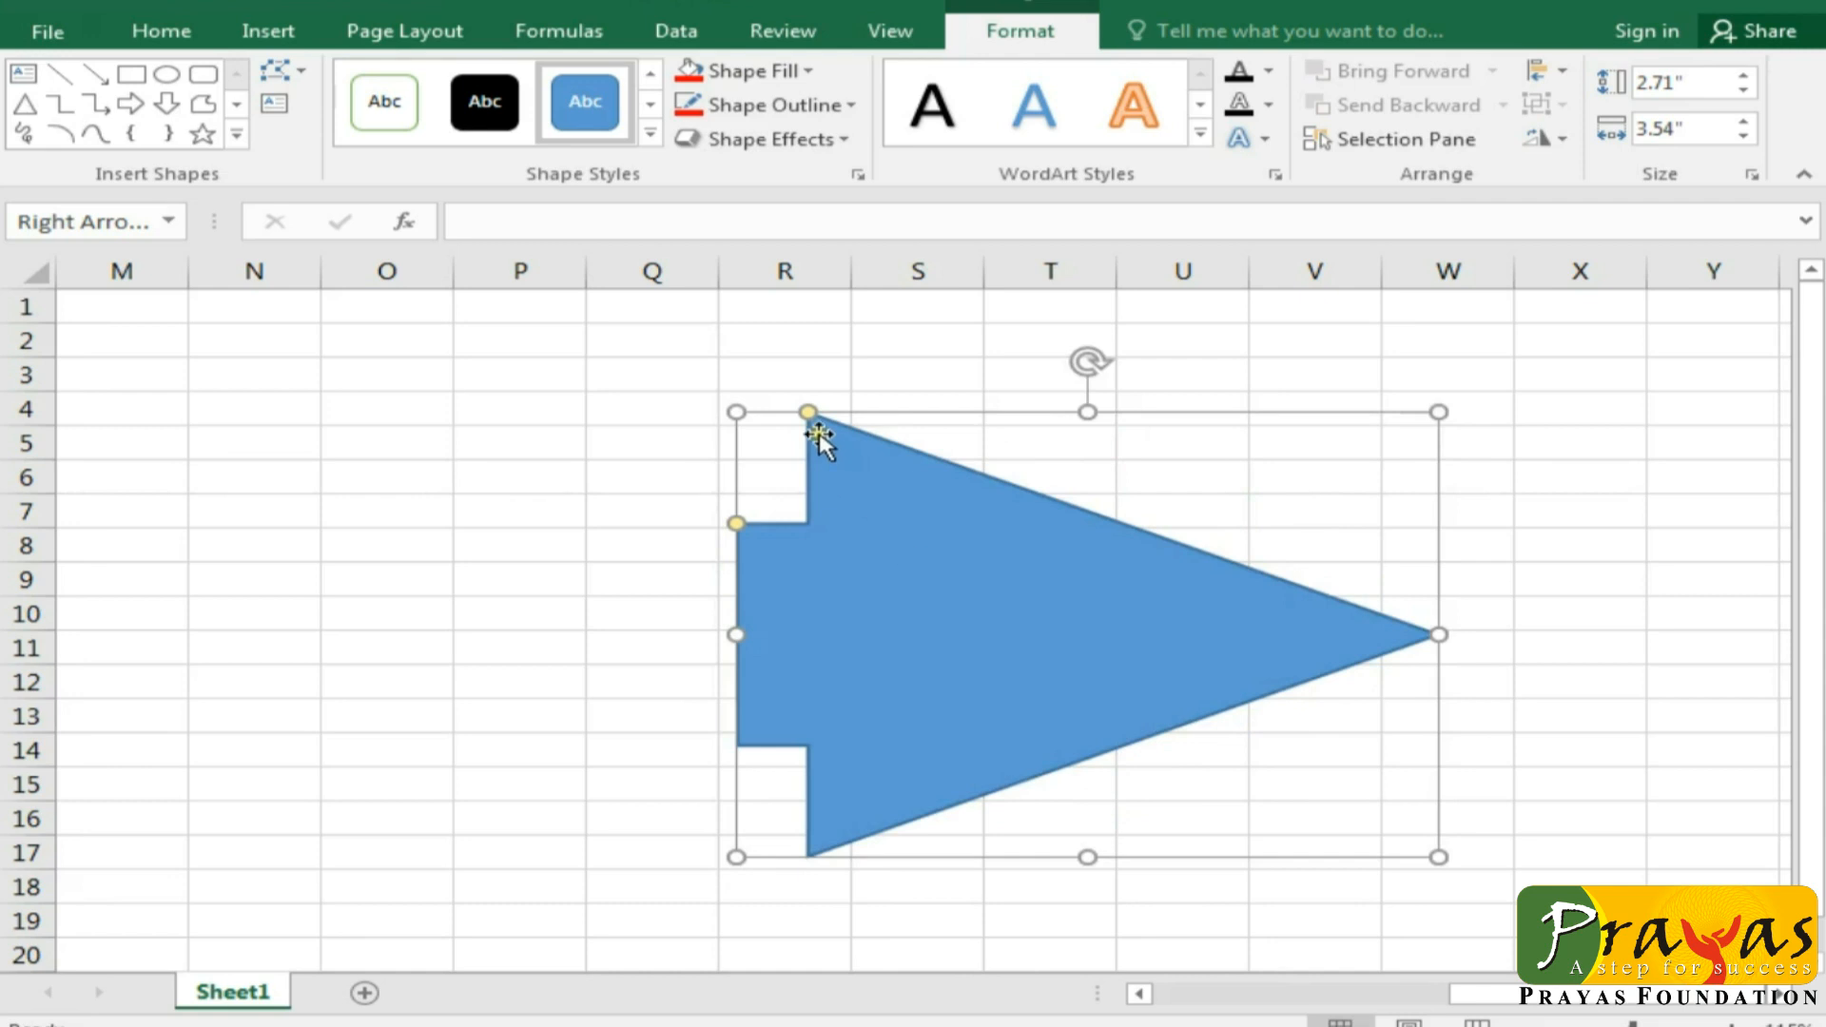
left_click_drag(807, 412, 1151, 517)
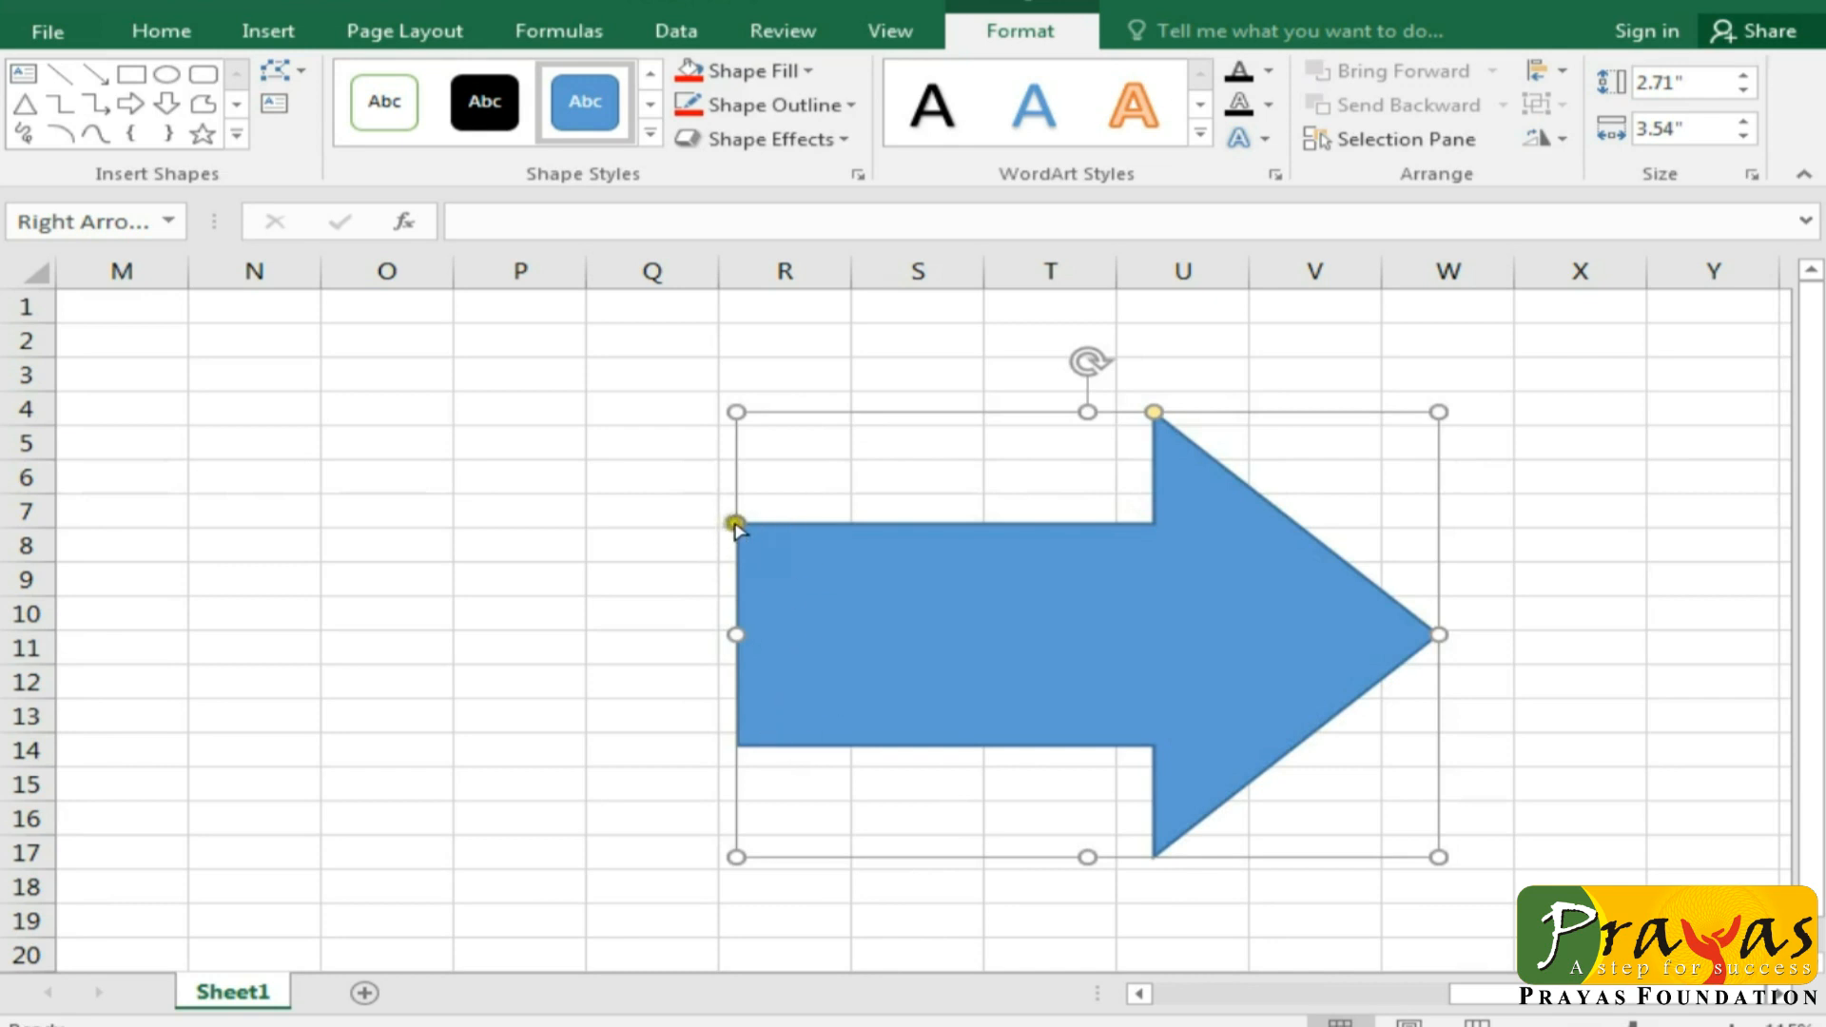
Step: Narrow the arrow's shaft to a thin bar and widen it back to its original thickness
left_click_drag(735, 525, 753, 616)
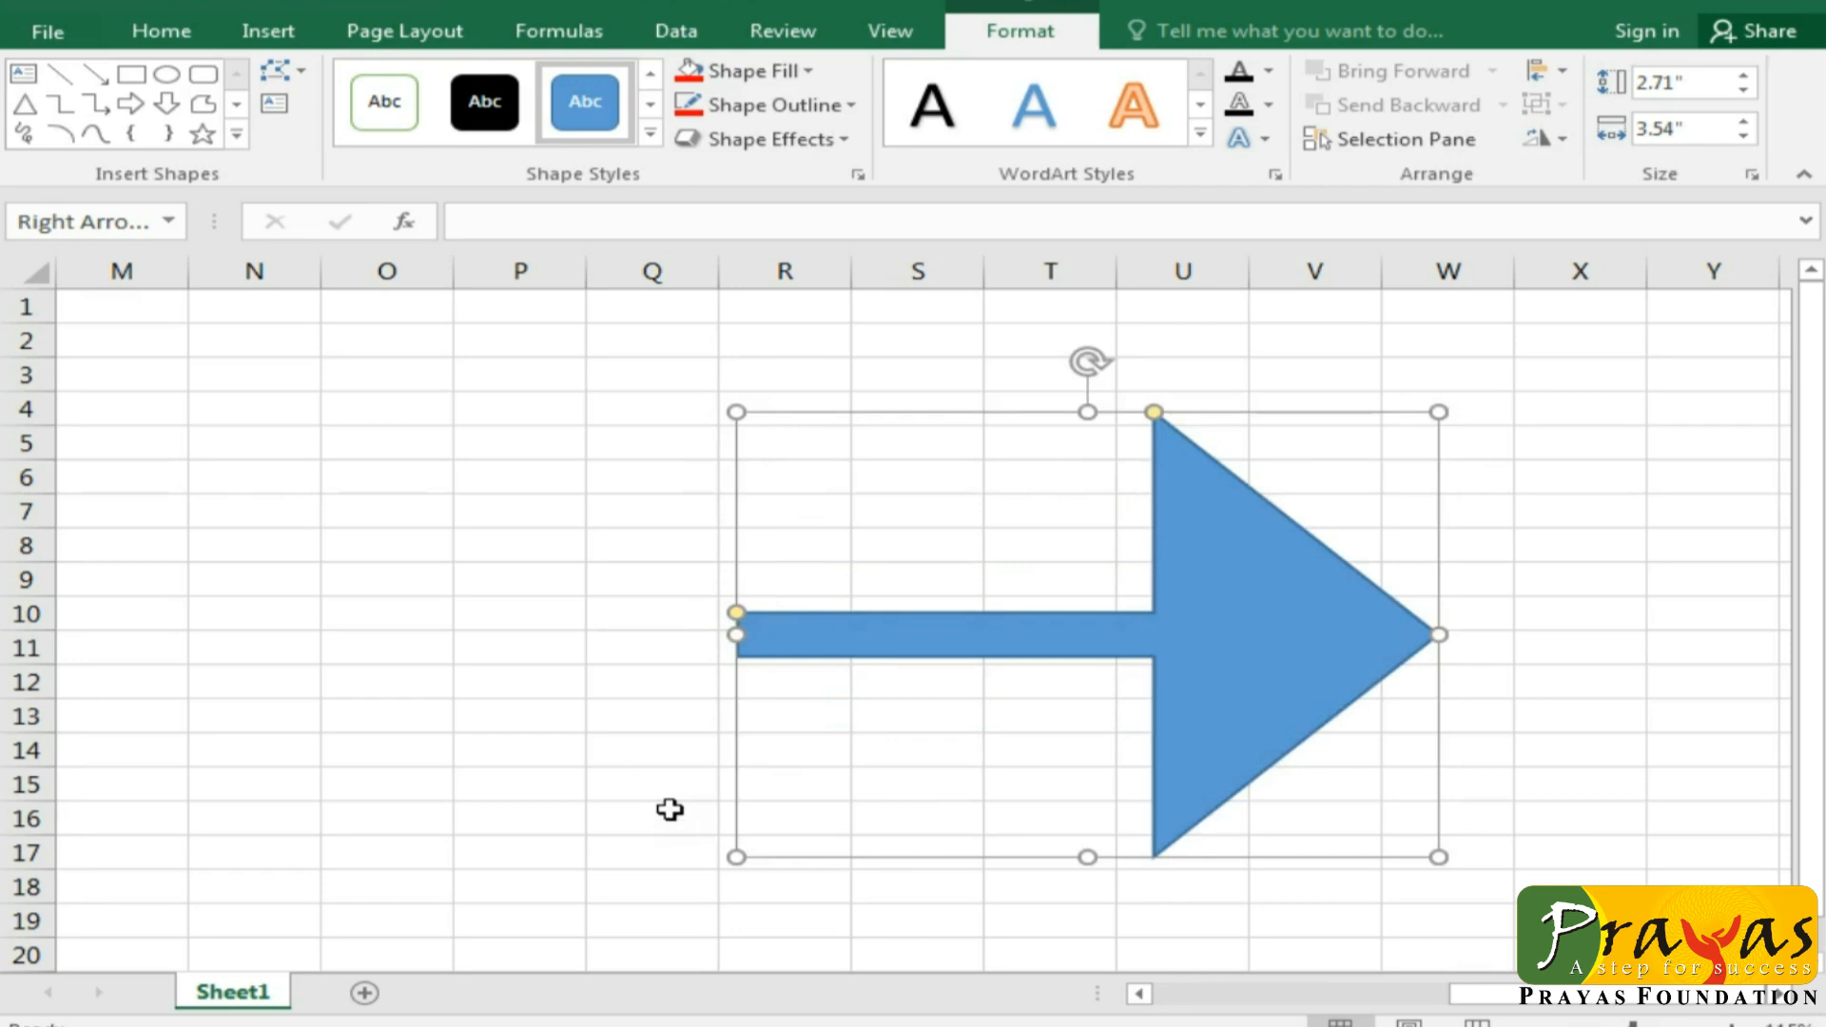
left_click_drag(734, 615, 743, 524)
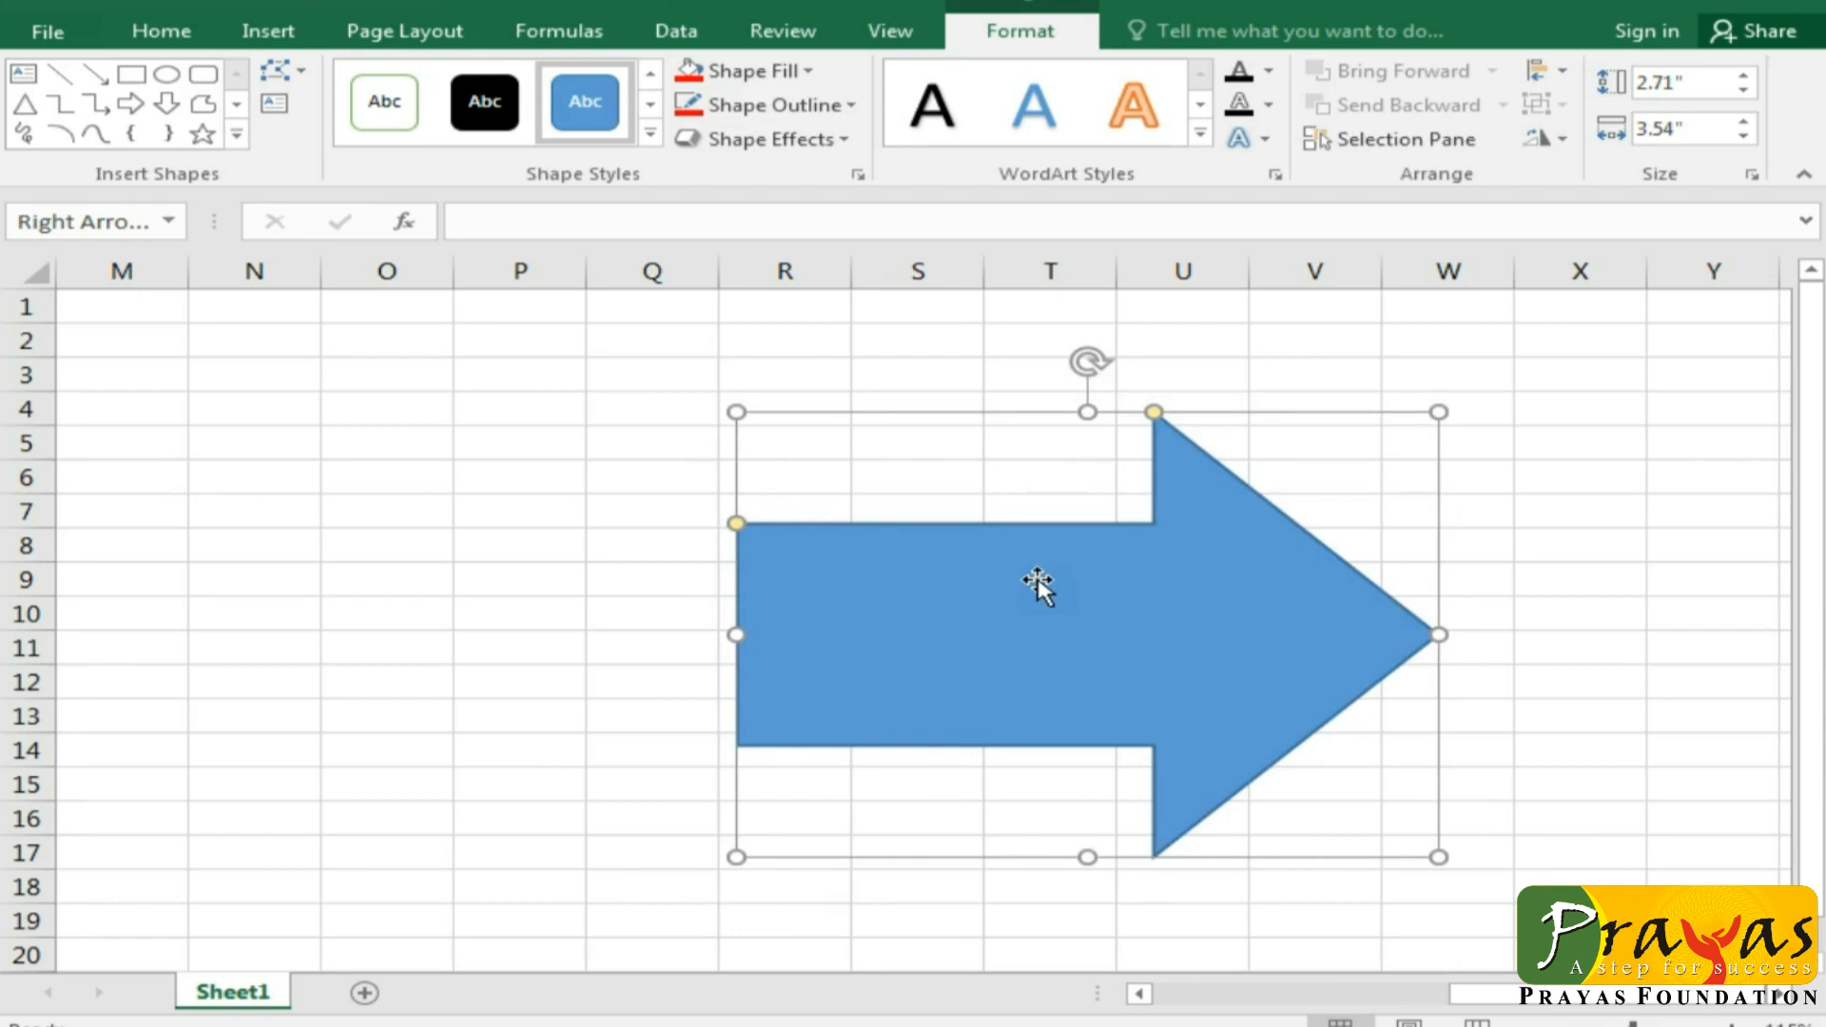
Step: Move the arrow left so it spans columns P to U, from row 4 to row 16
left_click_drag(1038, 583, 847, 581)
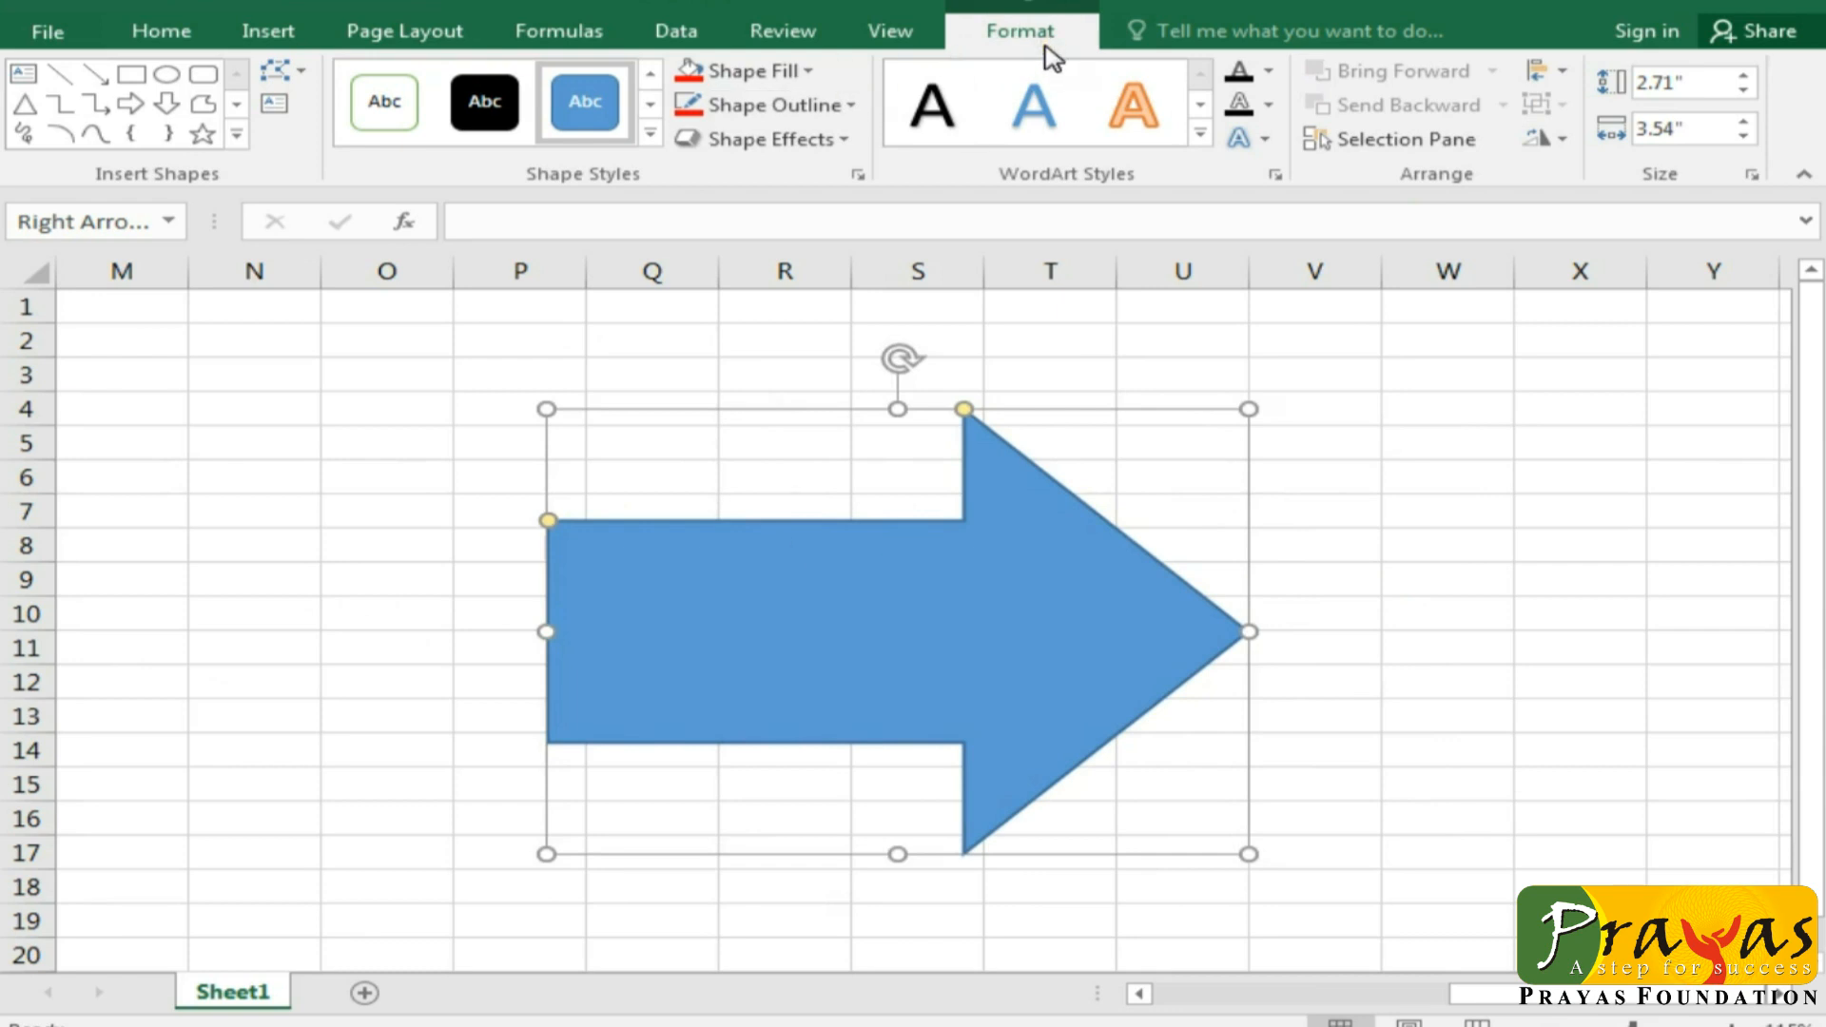
left_click_drag(967, 628, 939, 615)
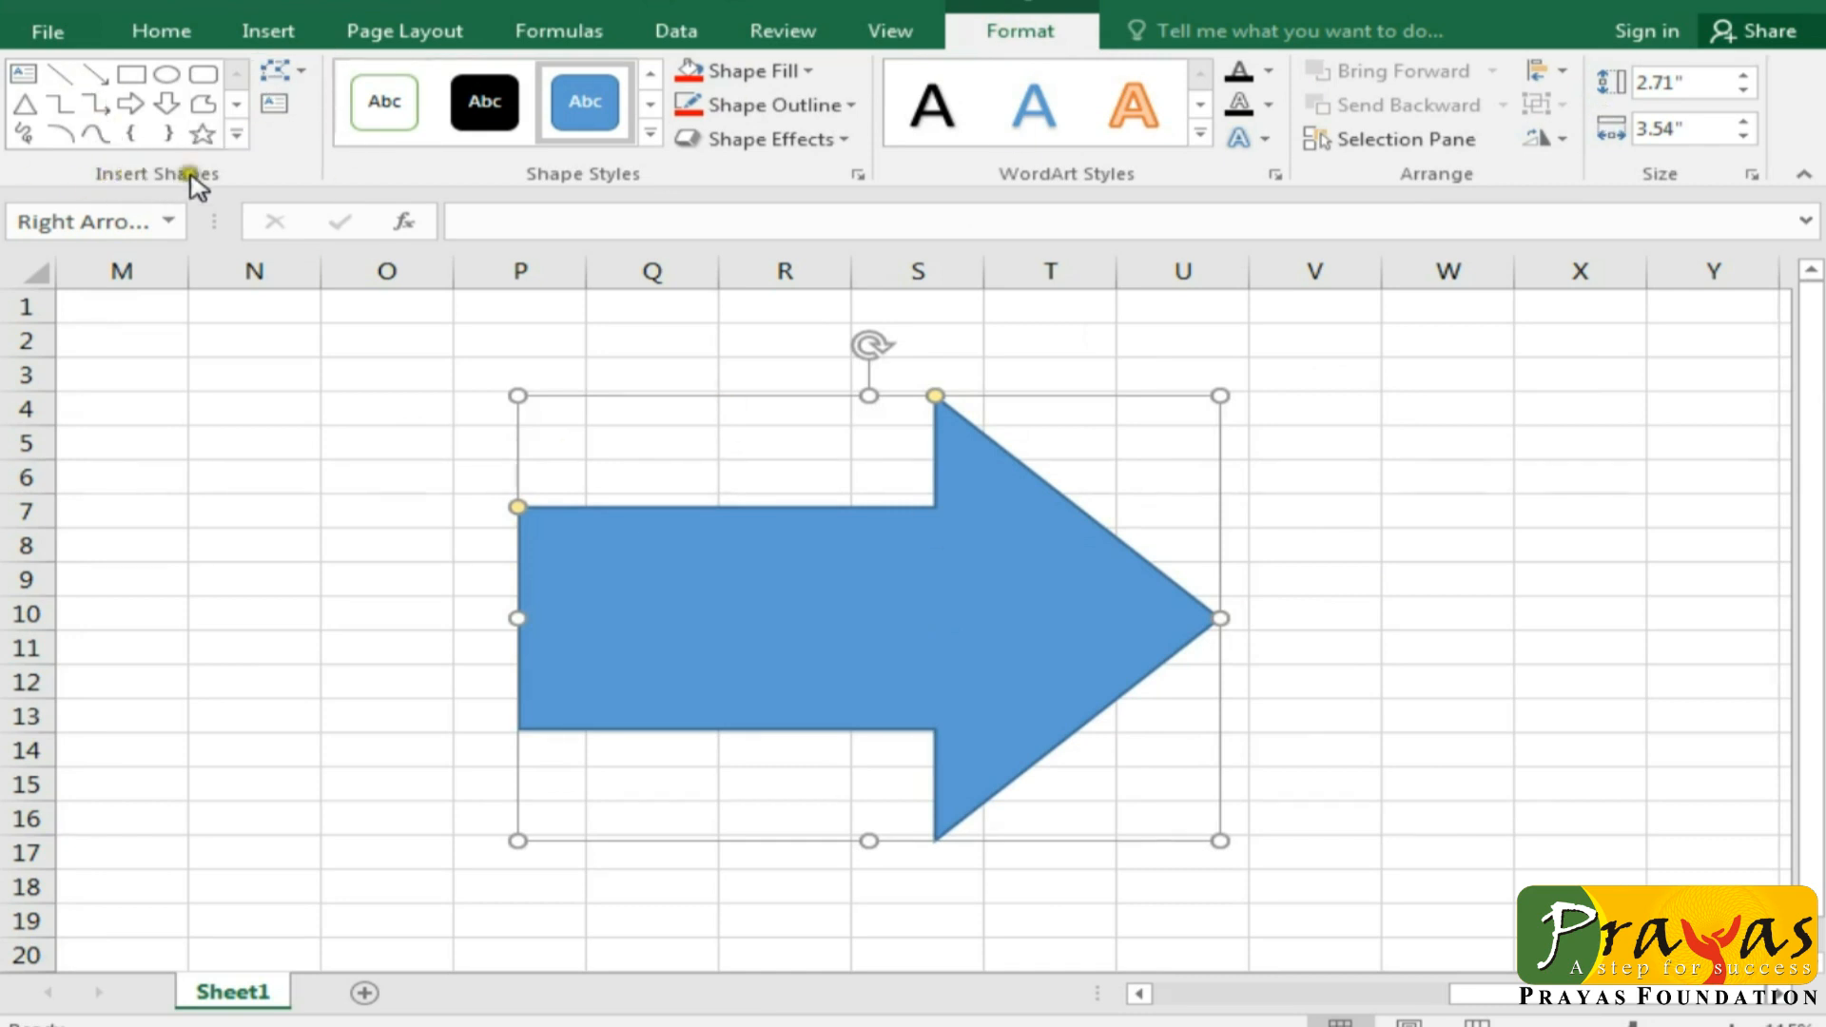
Step: Draw a 5-point star about 2.55 in high and 1.91 in wide beside the arrowhead, over columns V to Y
left_click(236, 139)
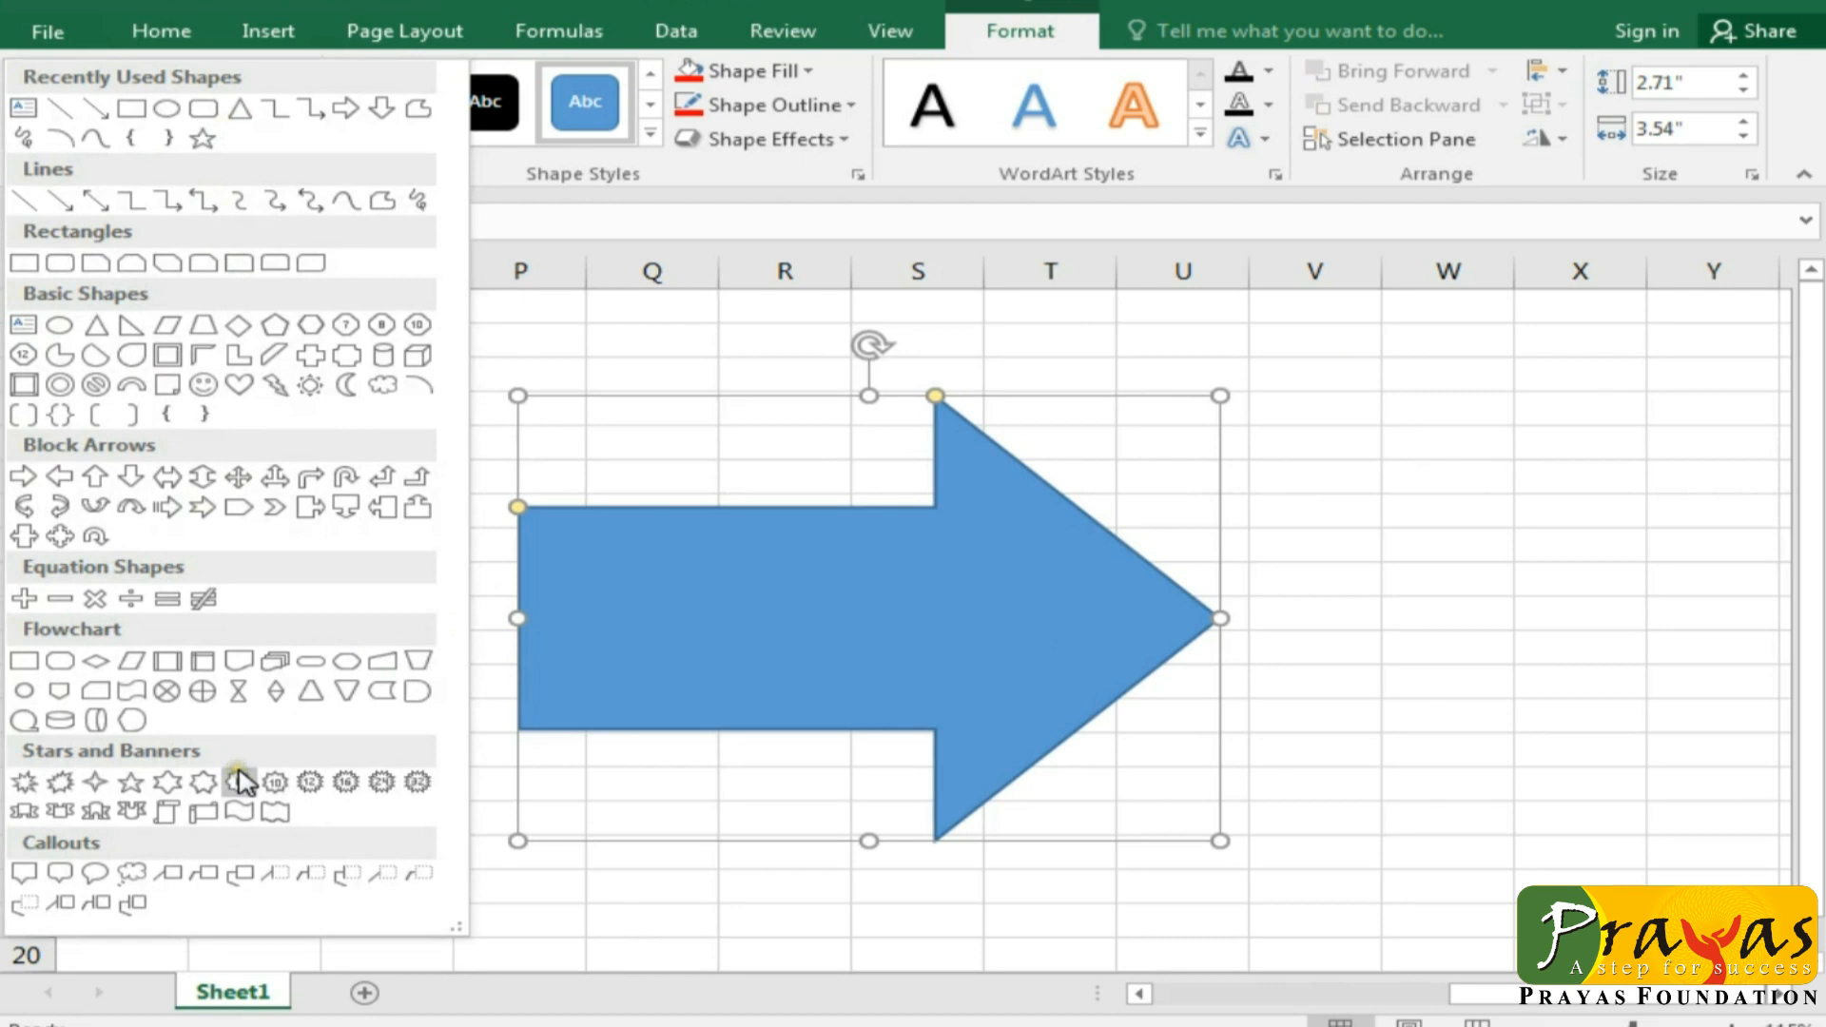
left_click(132, 785)
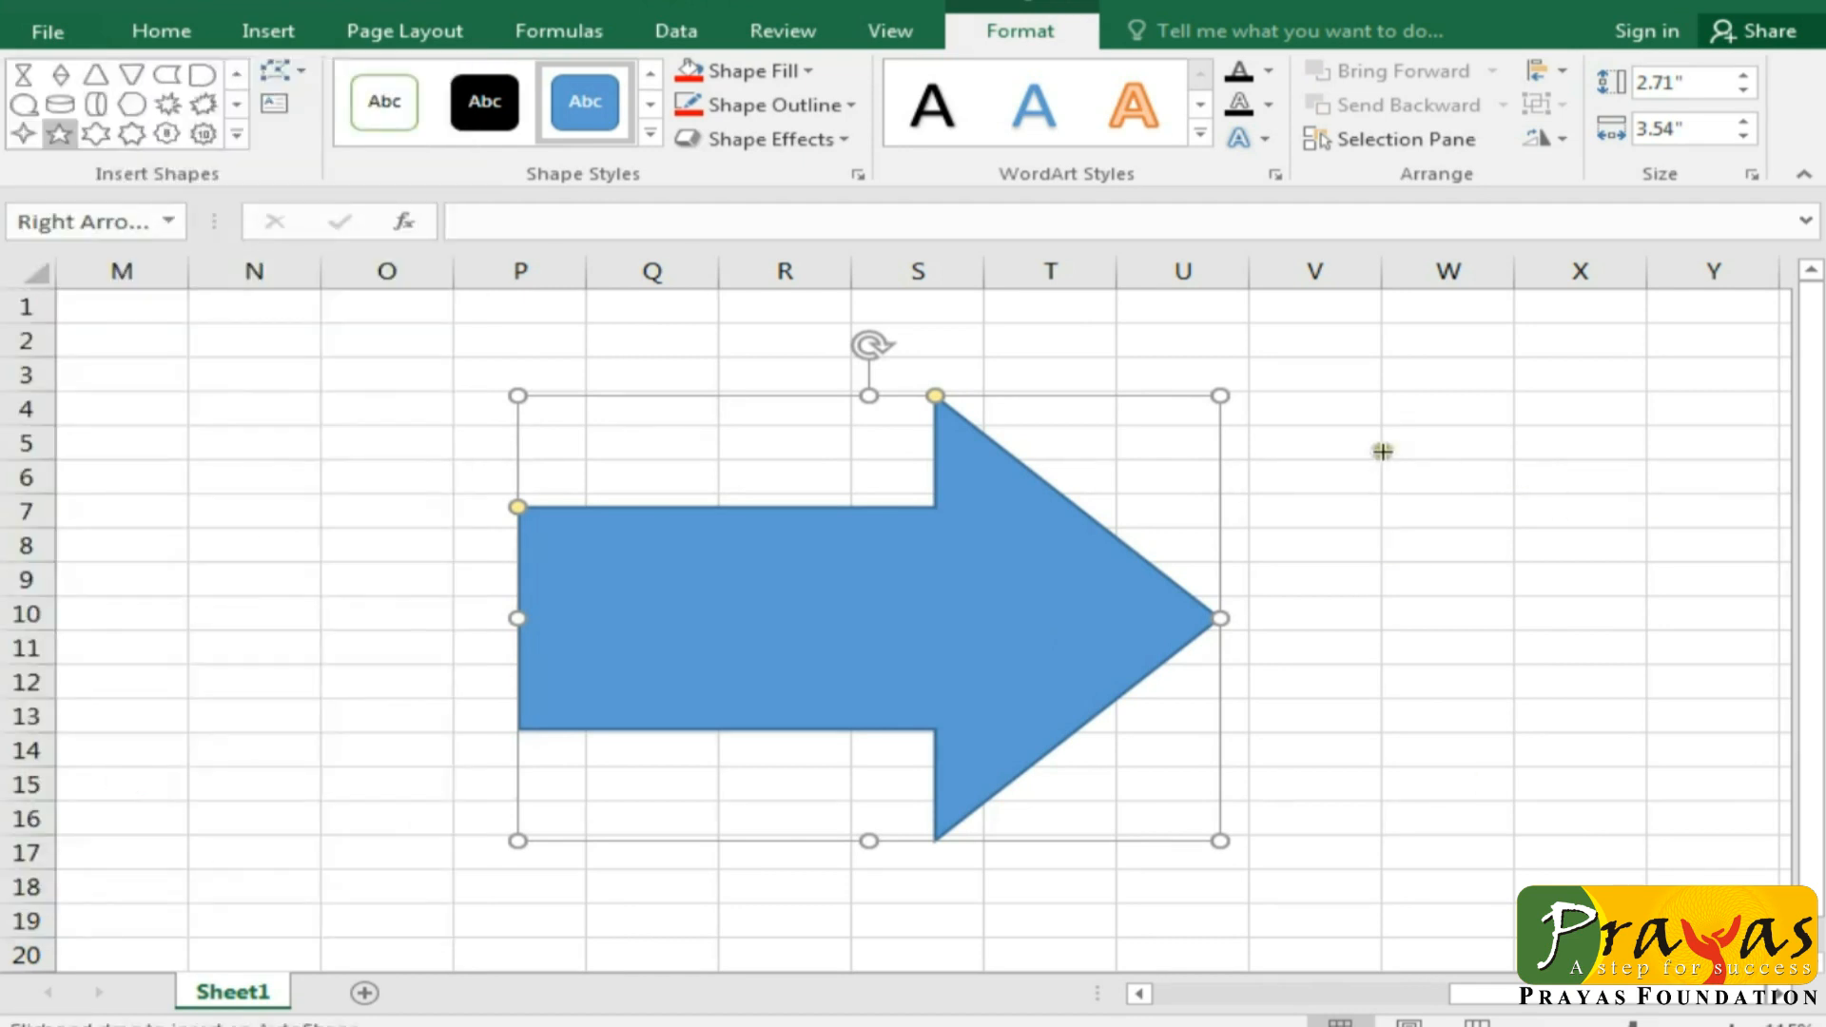
left_click_drag(1338, 400, 1719, 826)
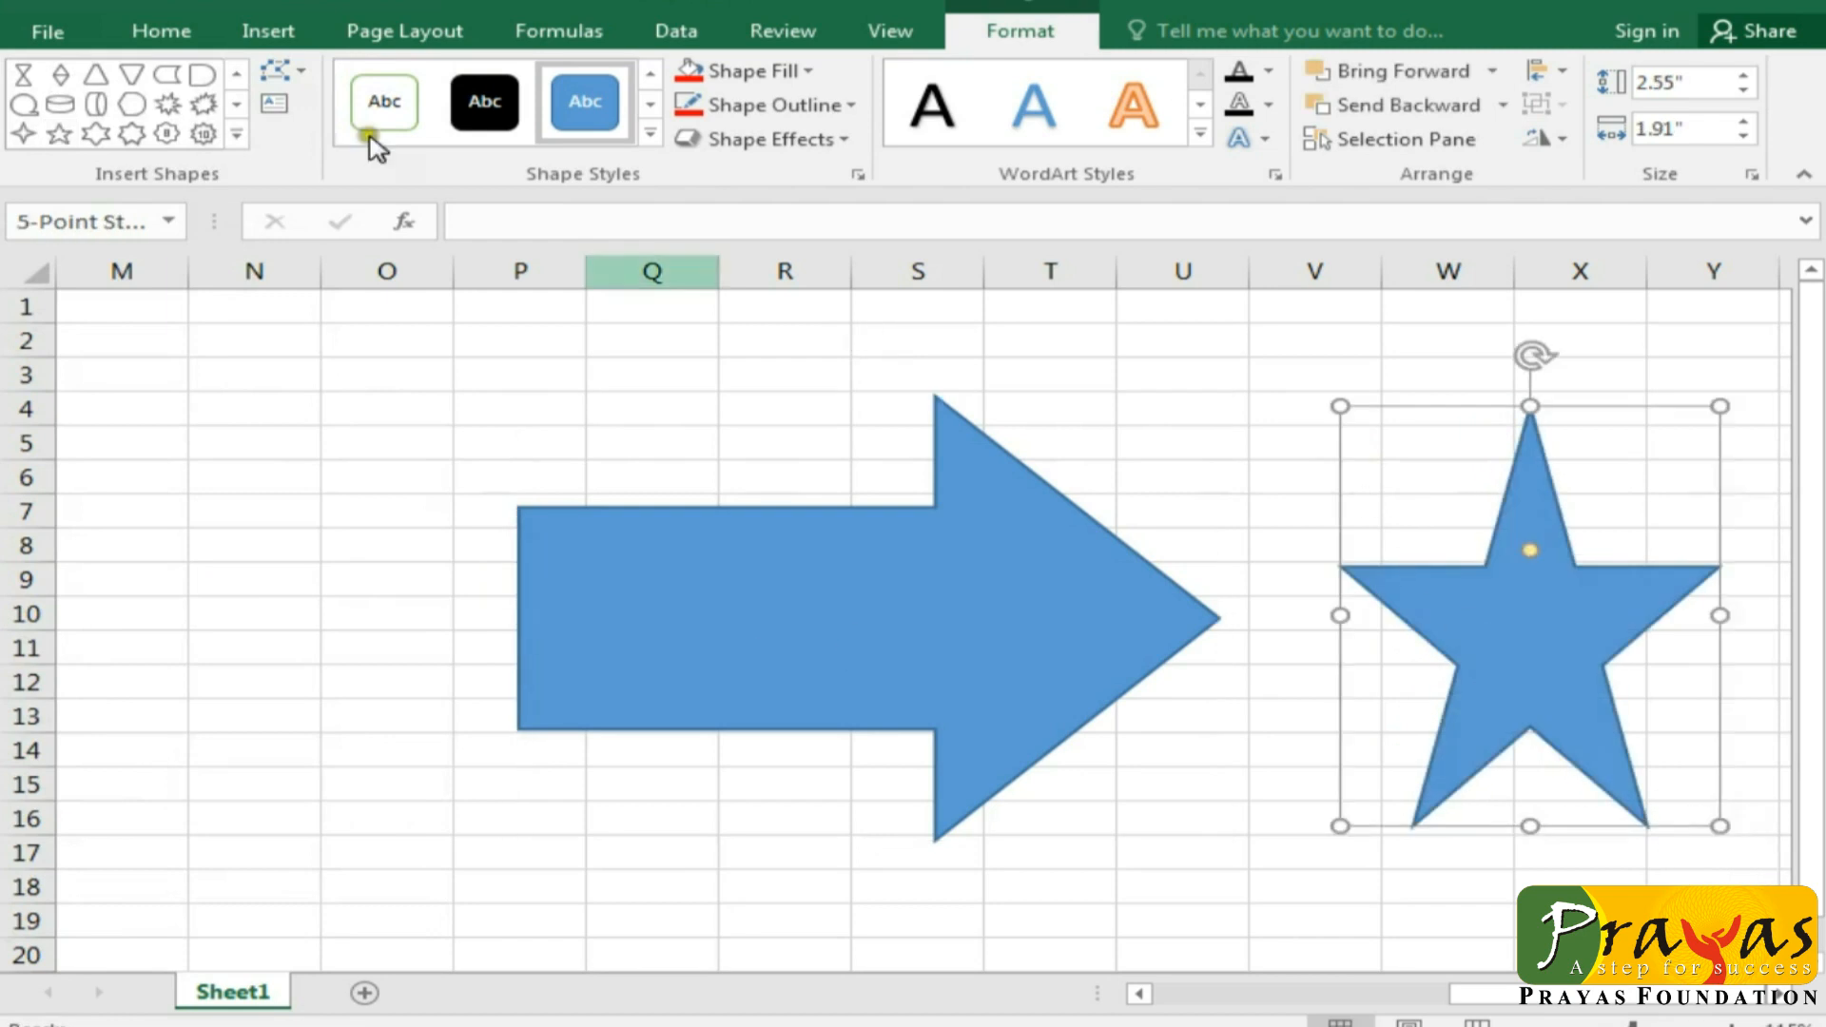
Step: Draw a horizontal cylinder flowchart shape about 2.36 in high and 1.61 in wide over columns M to O, and delete it
left_click(235, 134)
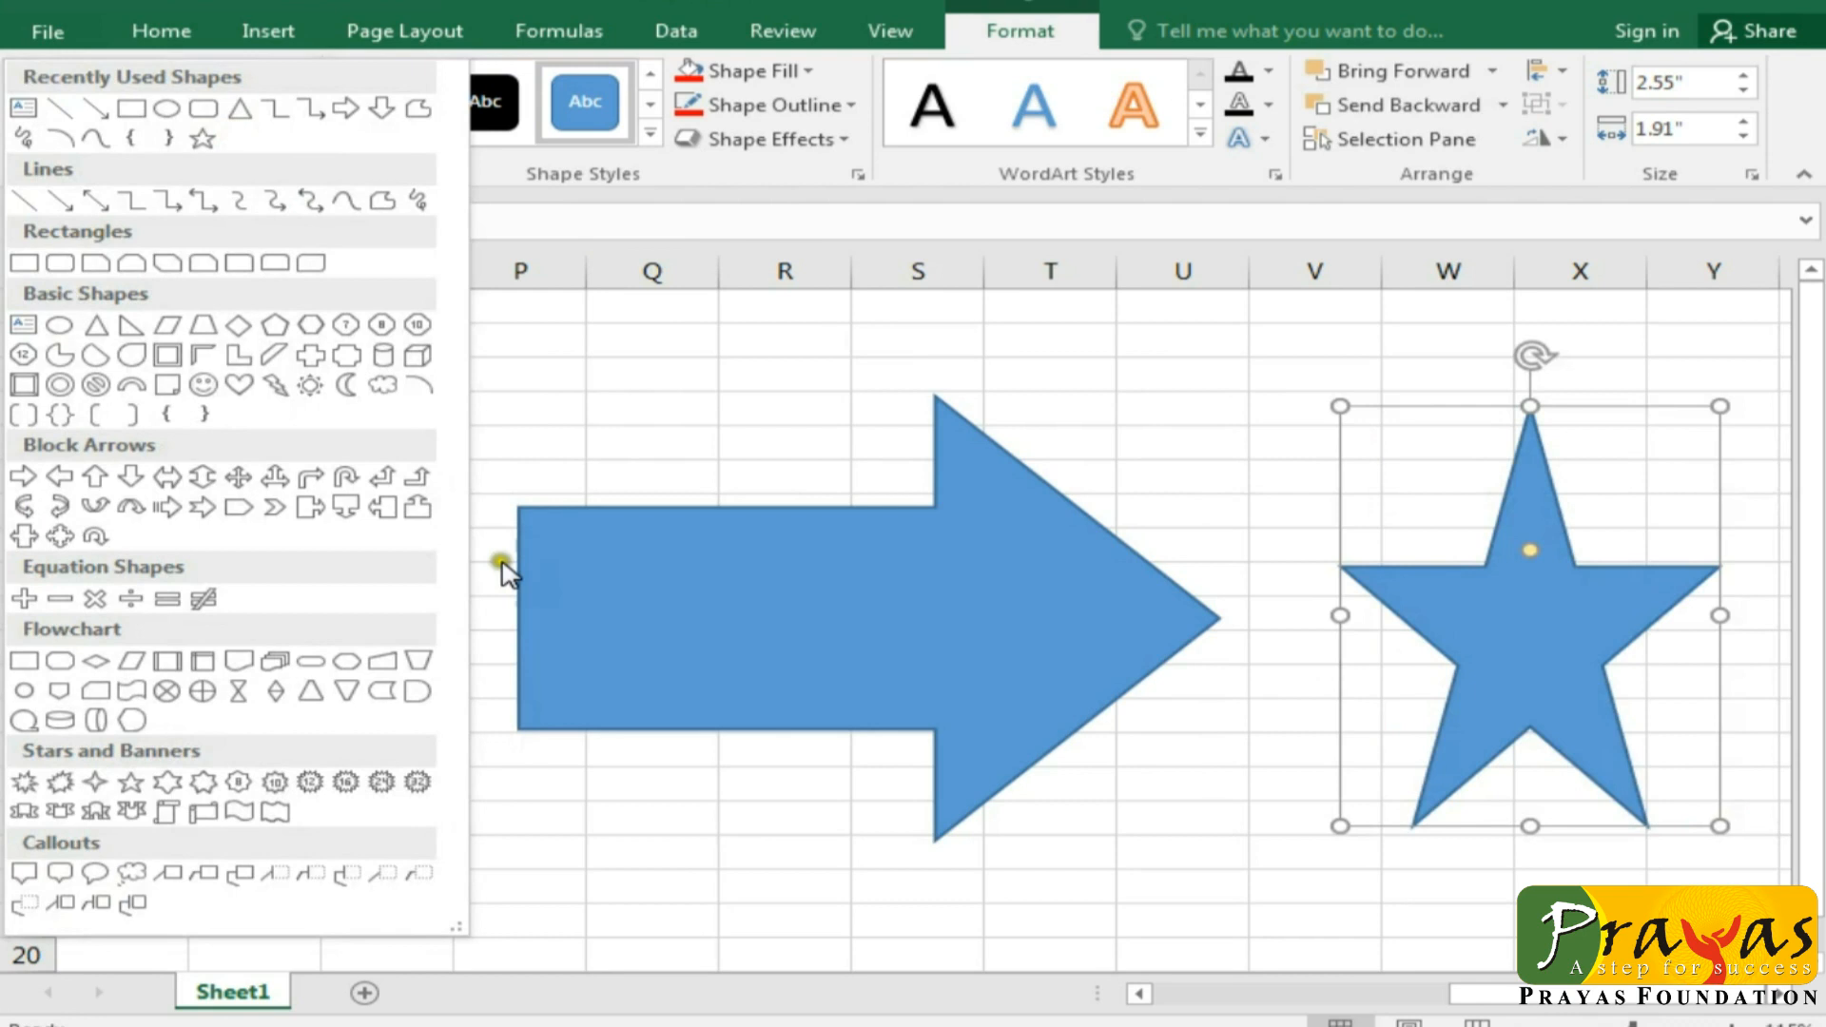
left_click(100, 728)
left_click_drag(109, 427, 430, 816)
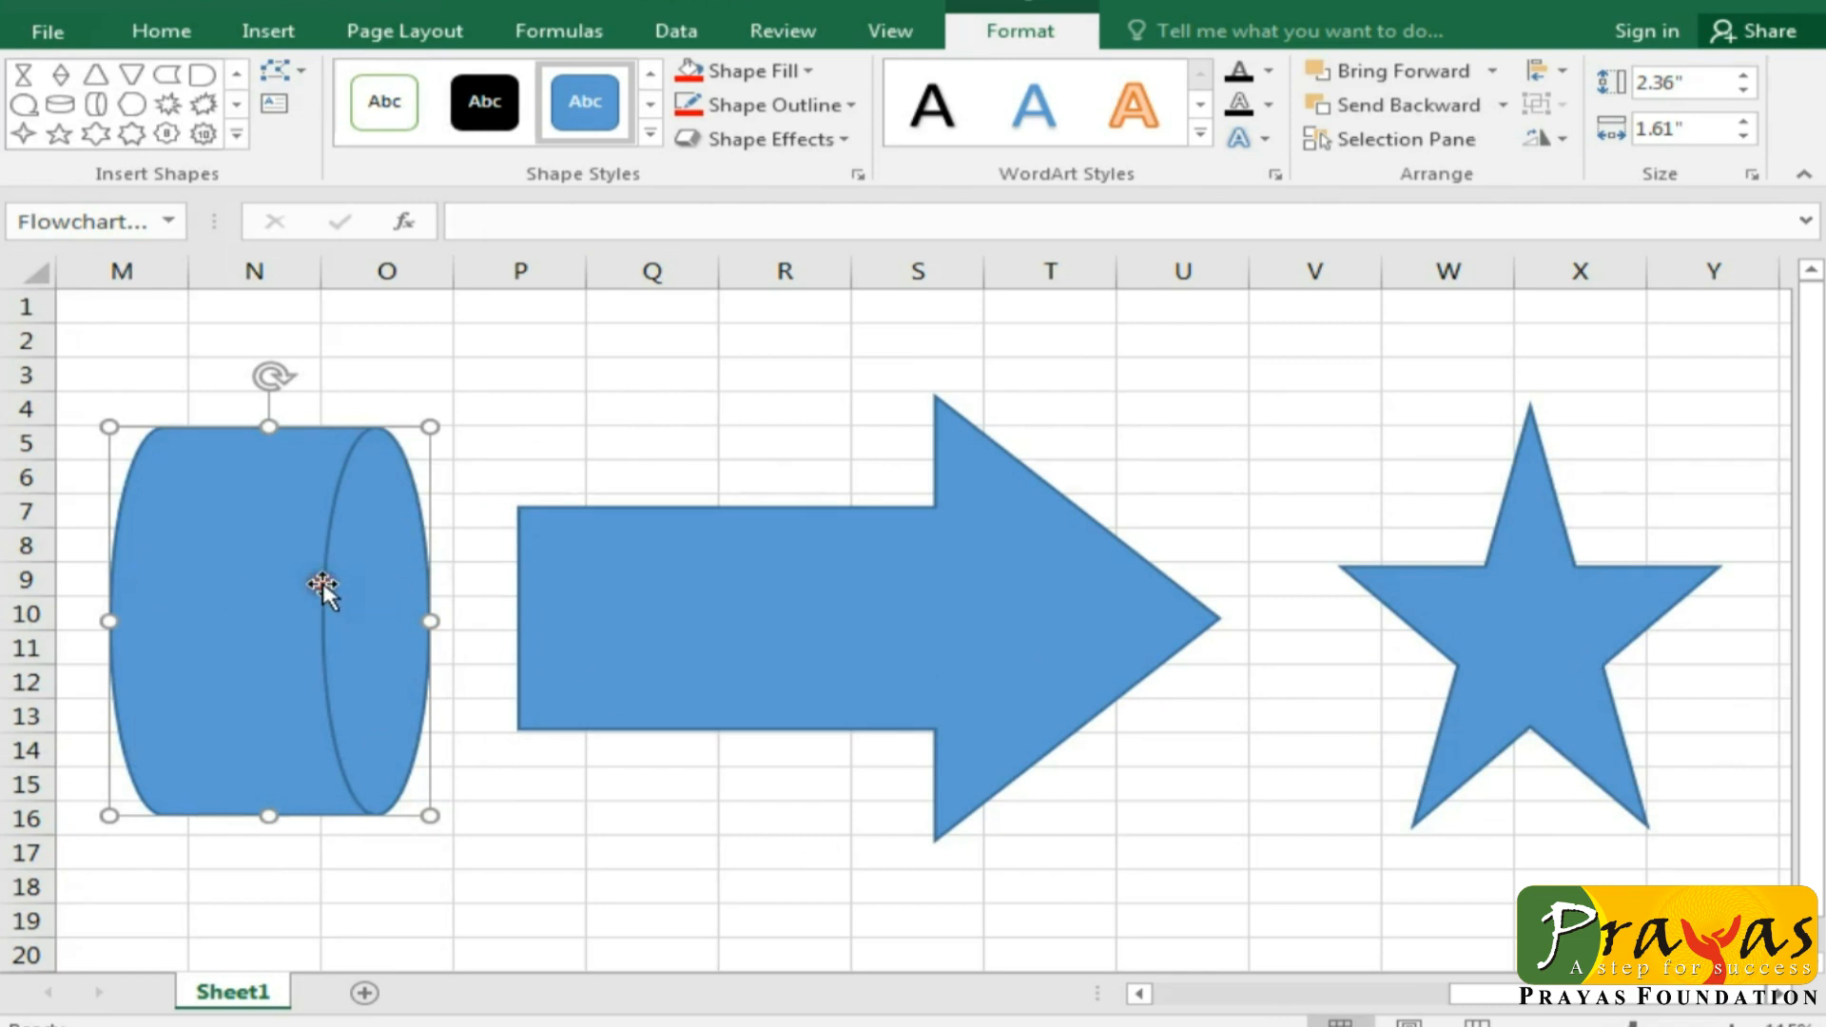
key("Delete")
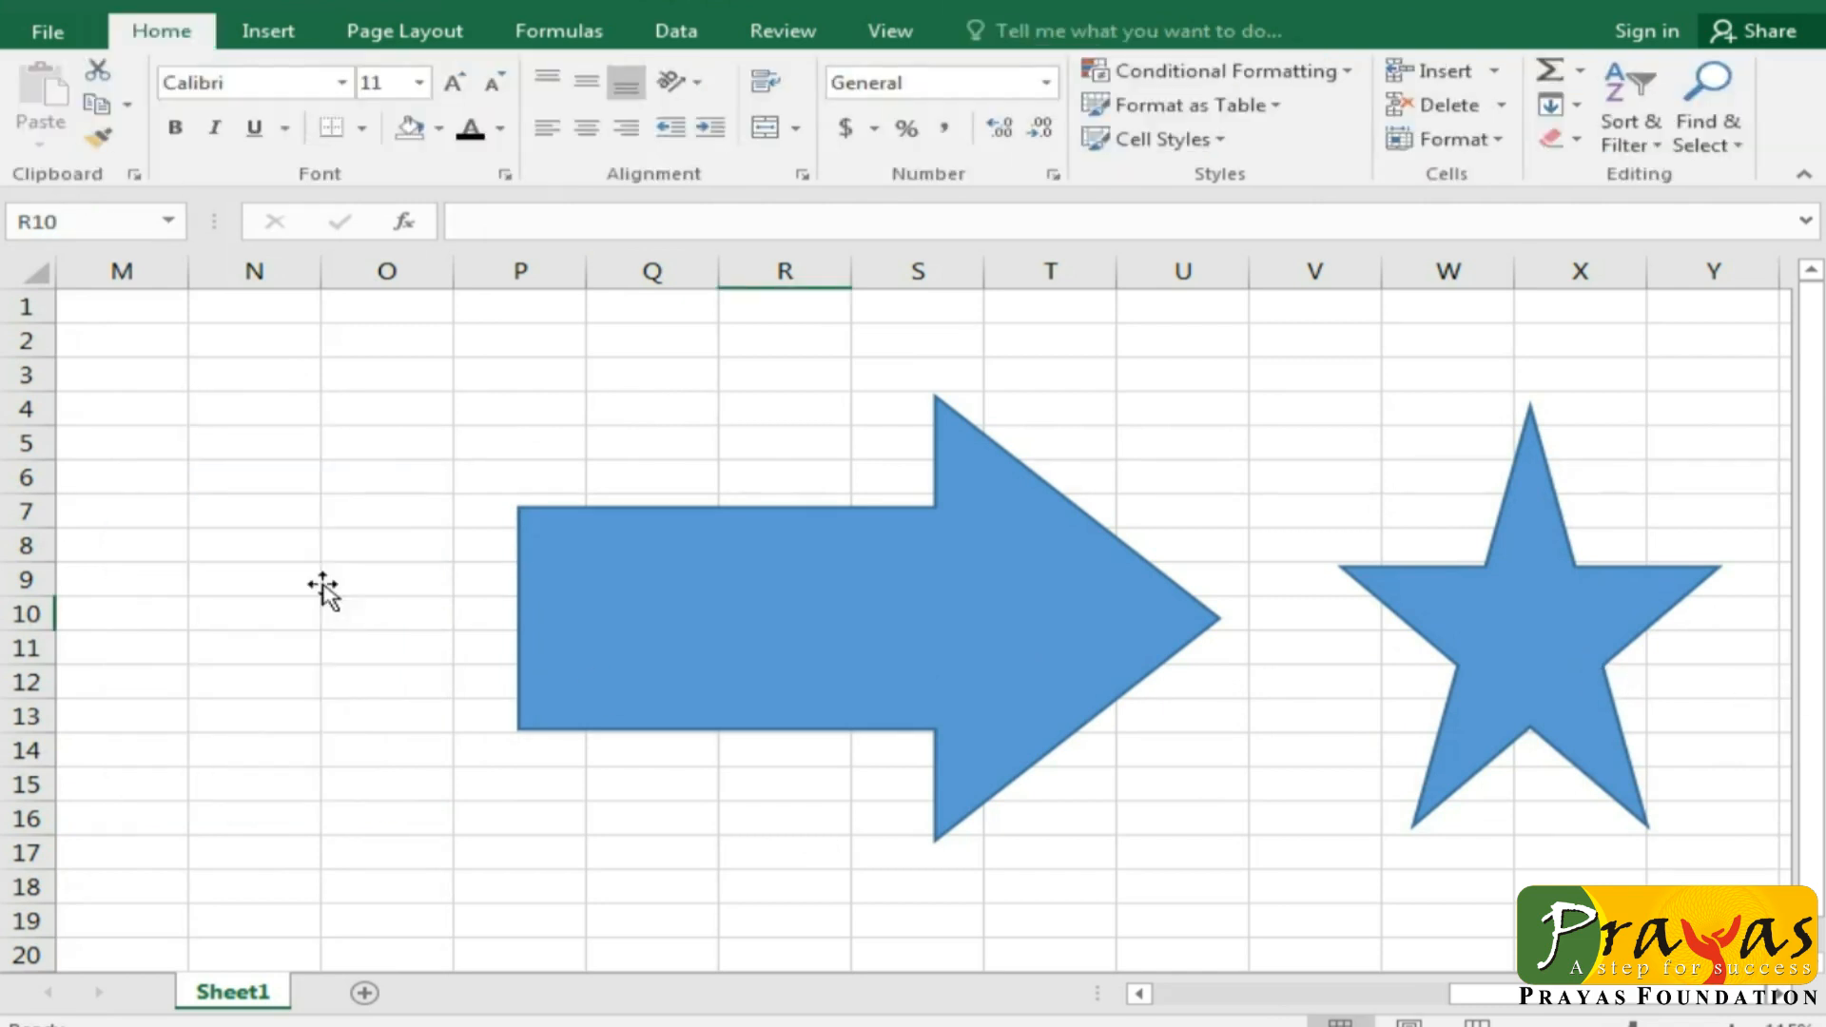
Step: Move the arrow slightly further left so its tail starts in column O and its tip ends in column U
left_click(856, 648)
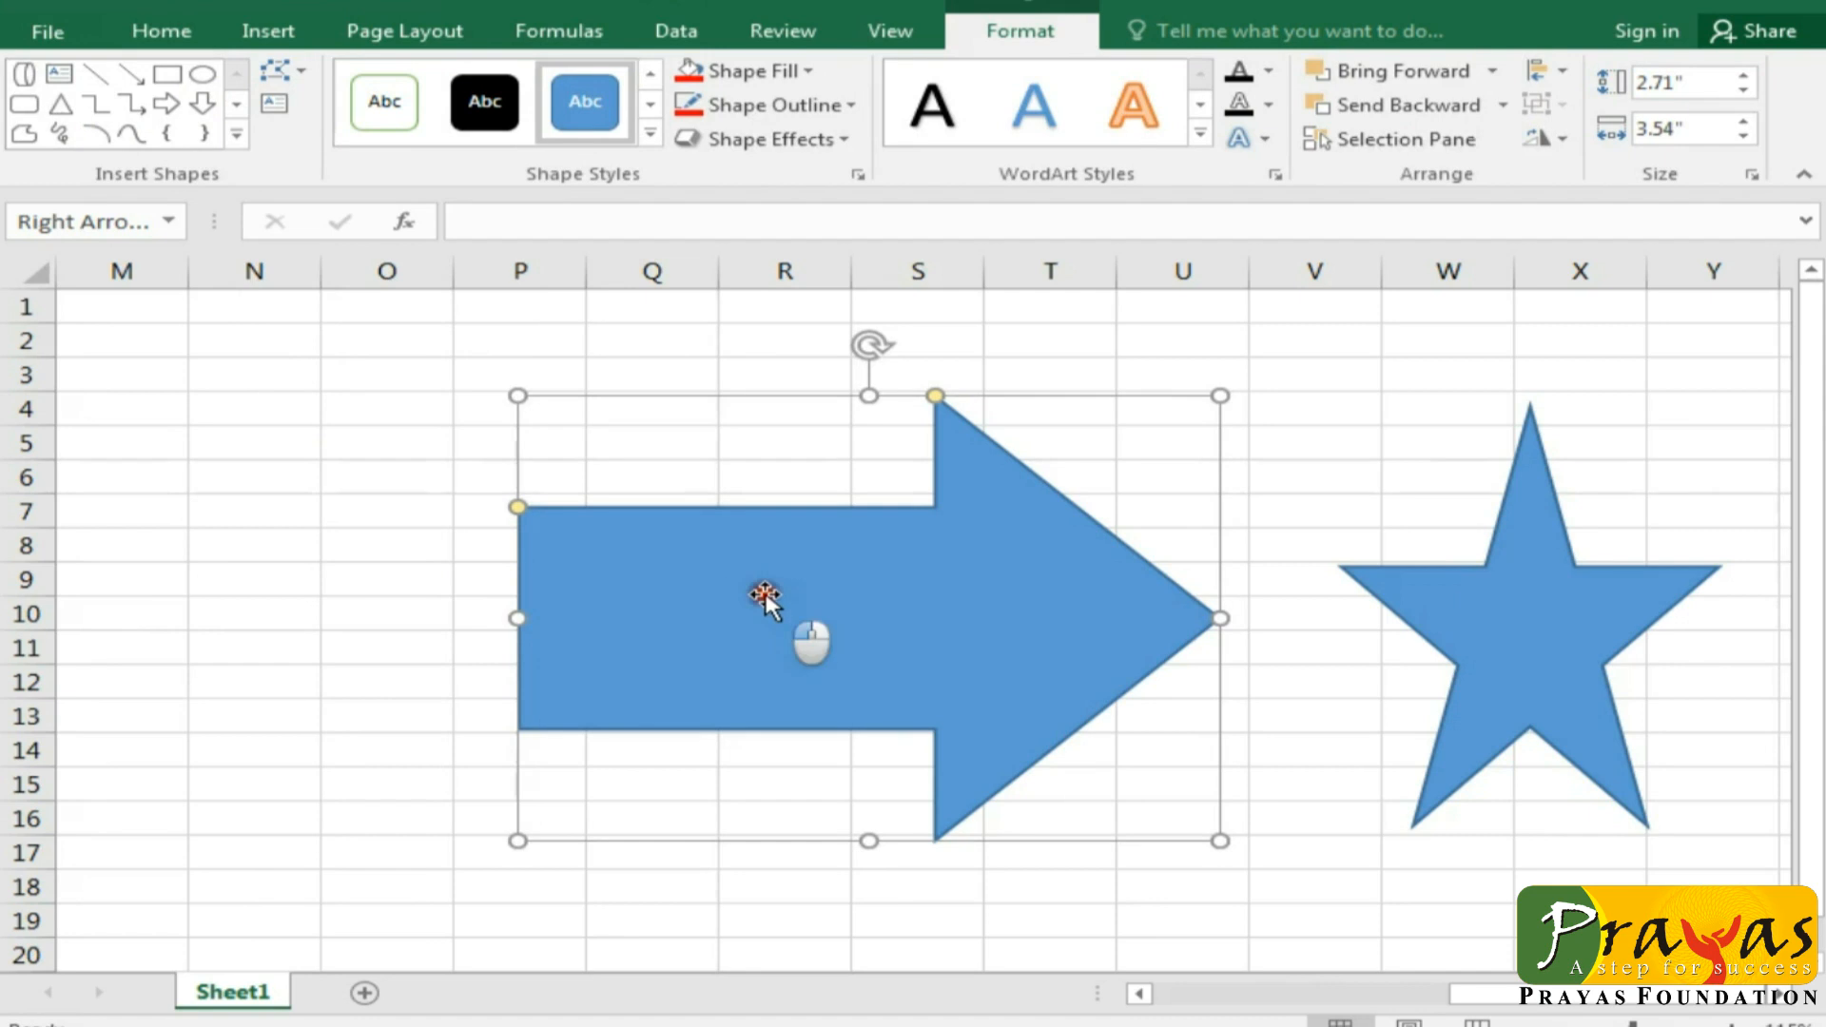
left_click_drag(765, 594, 670, 585)
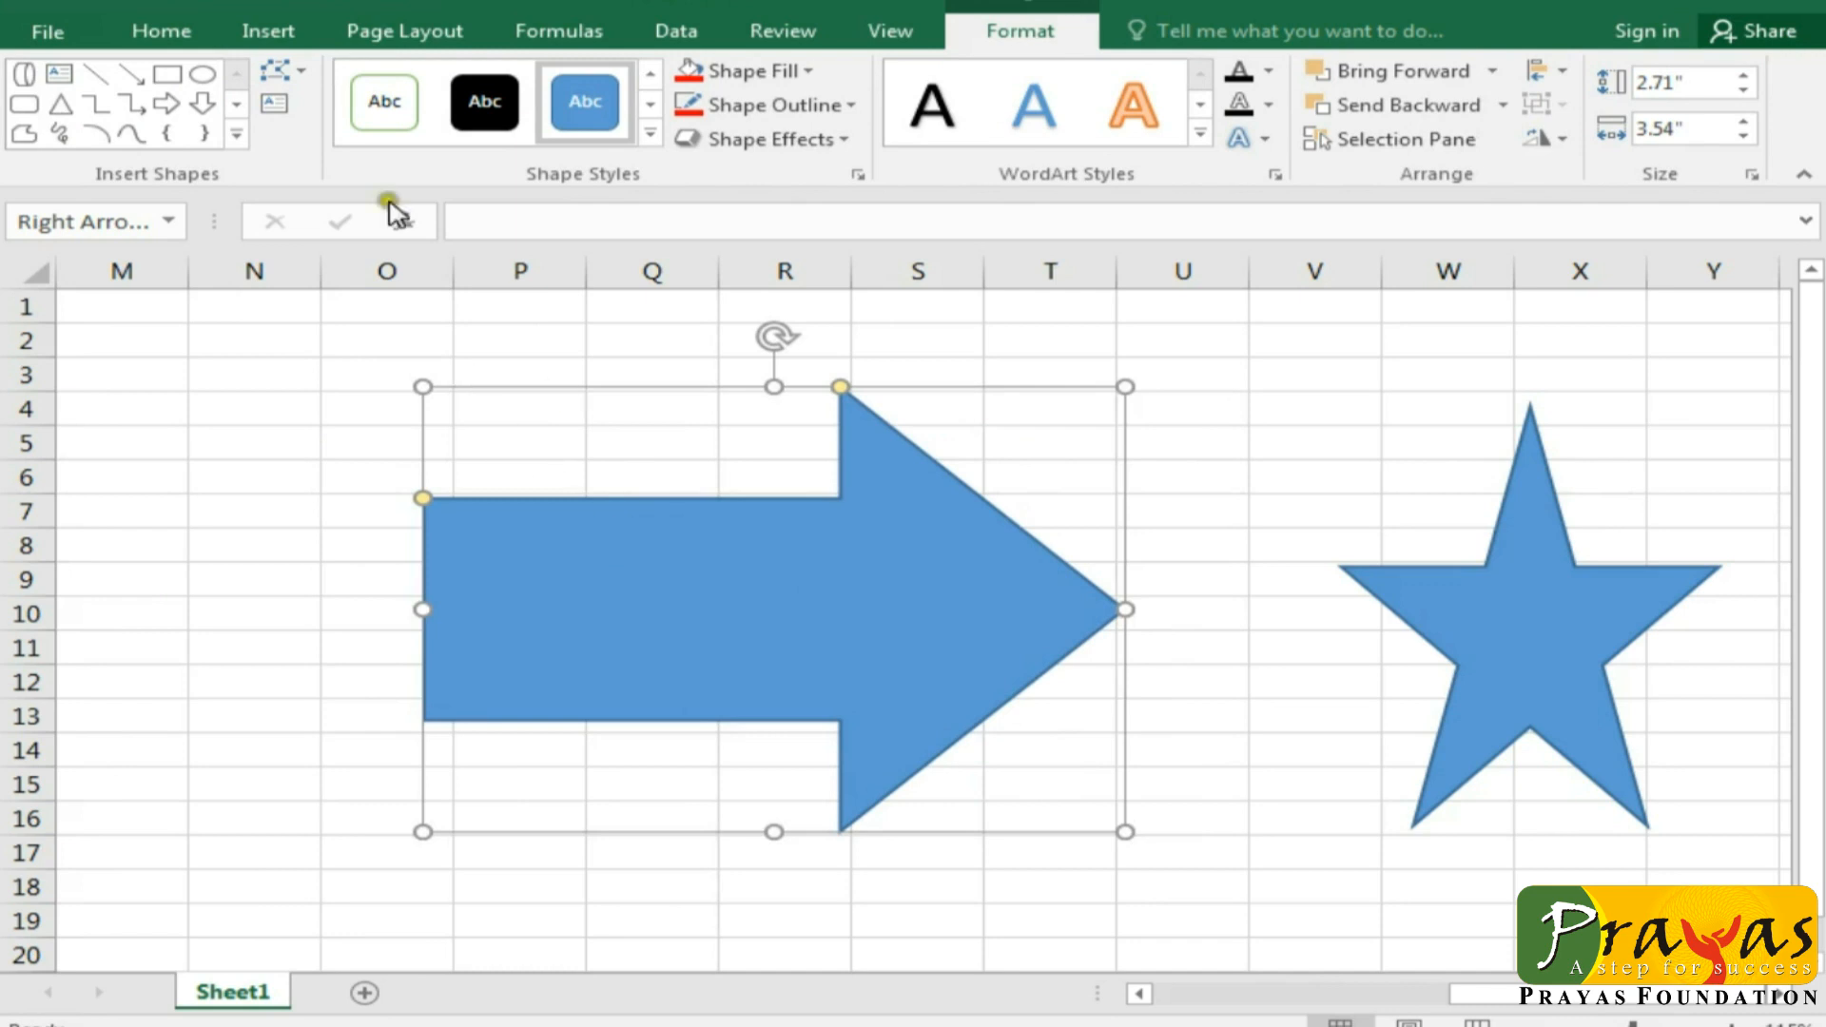
left_click(301, 74)
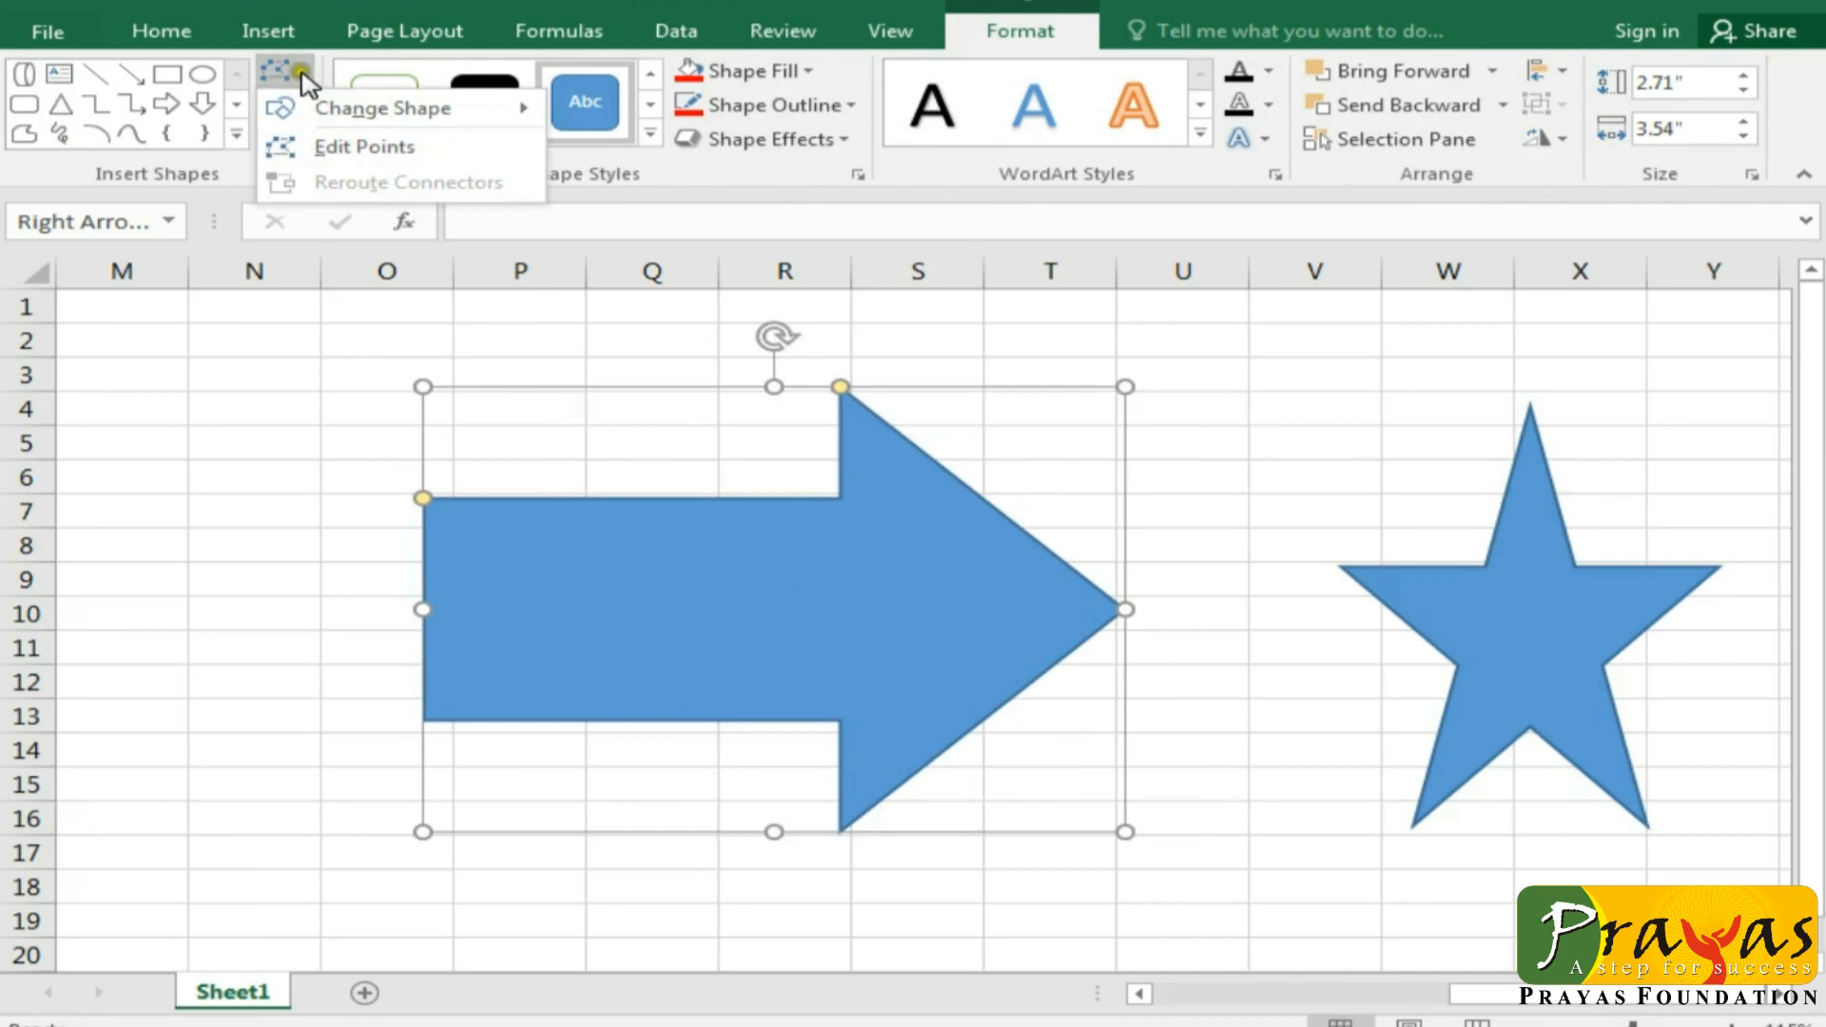
left_click(255, 333)
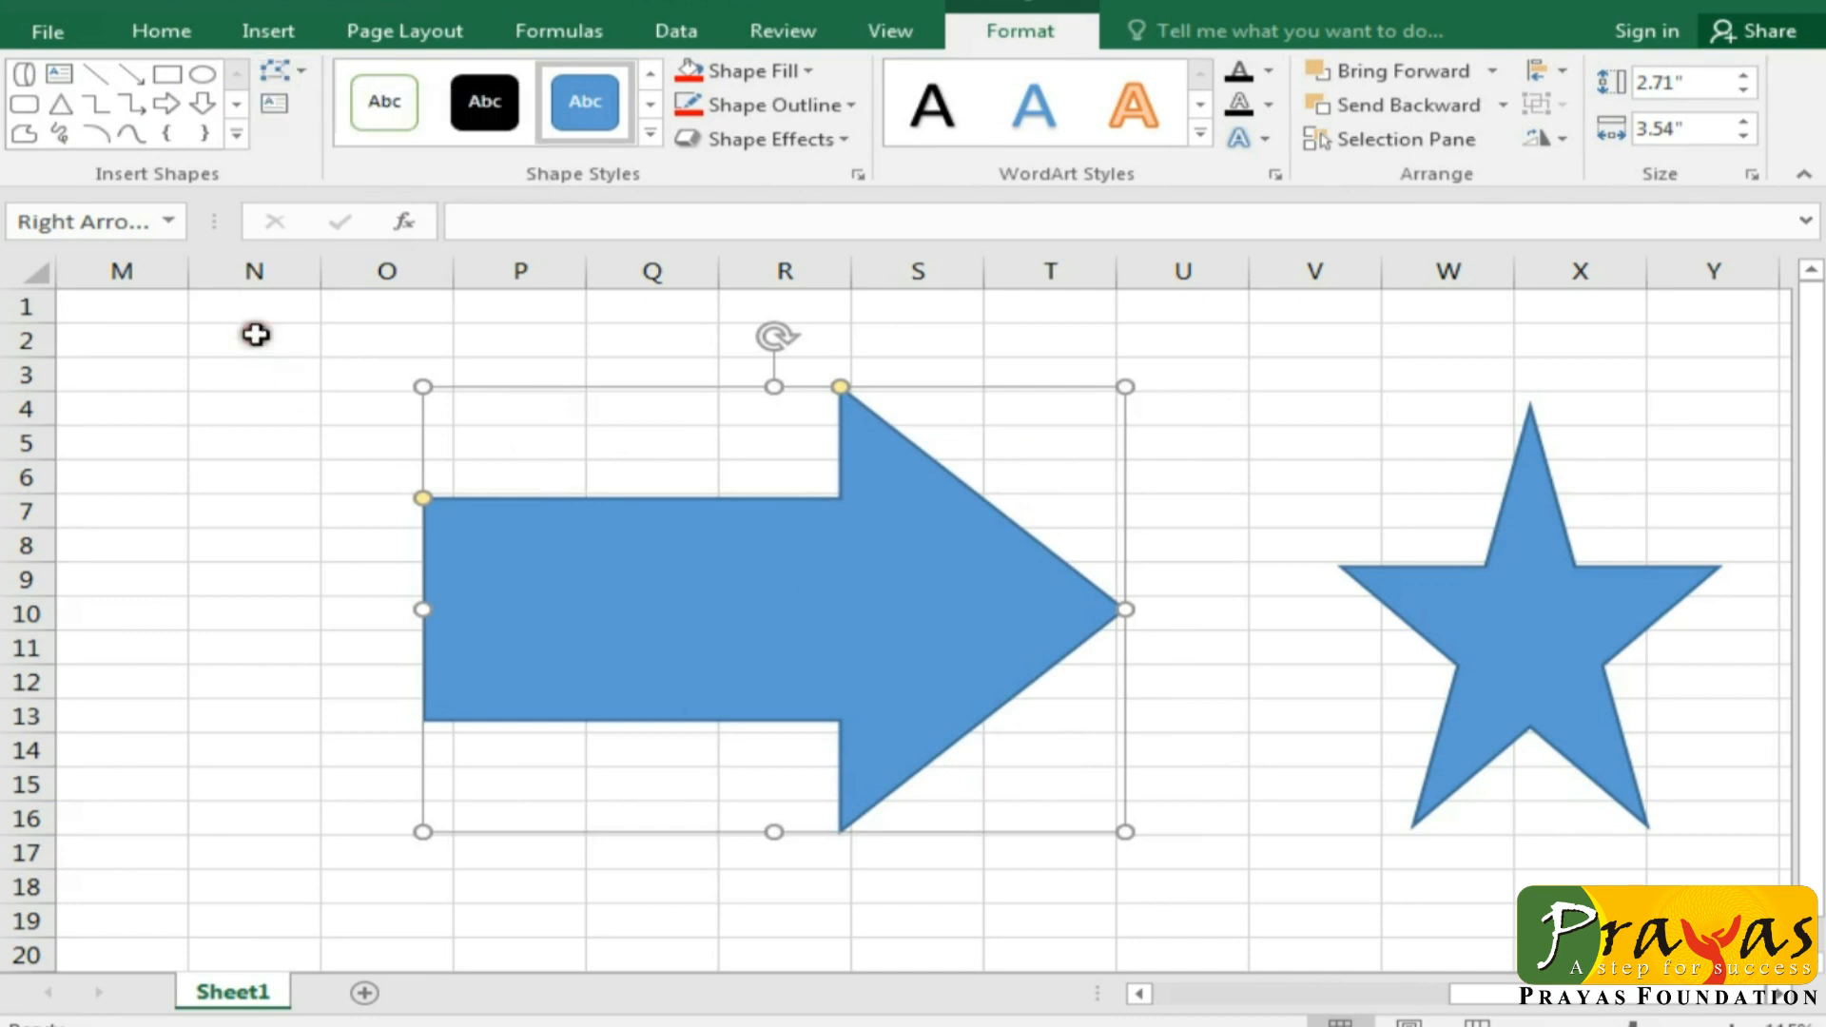
left_click(303, 71)
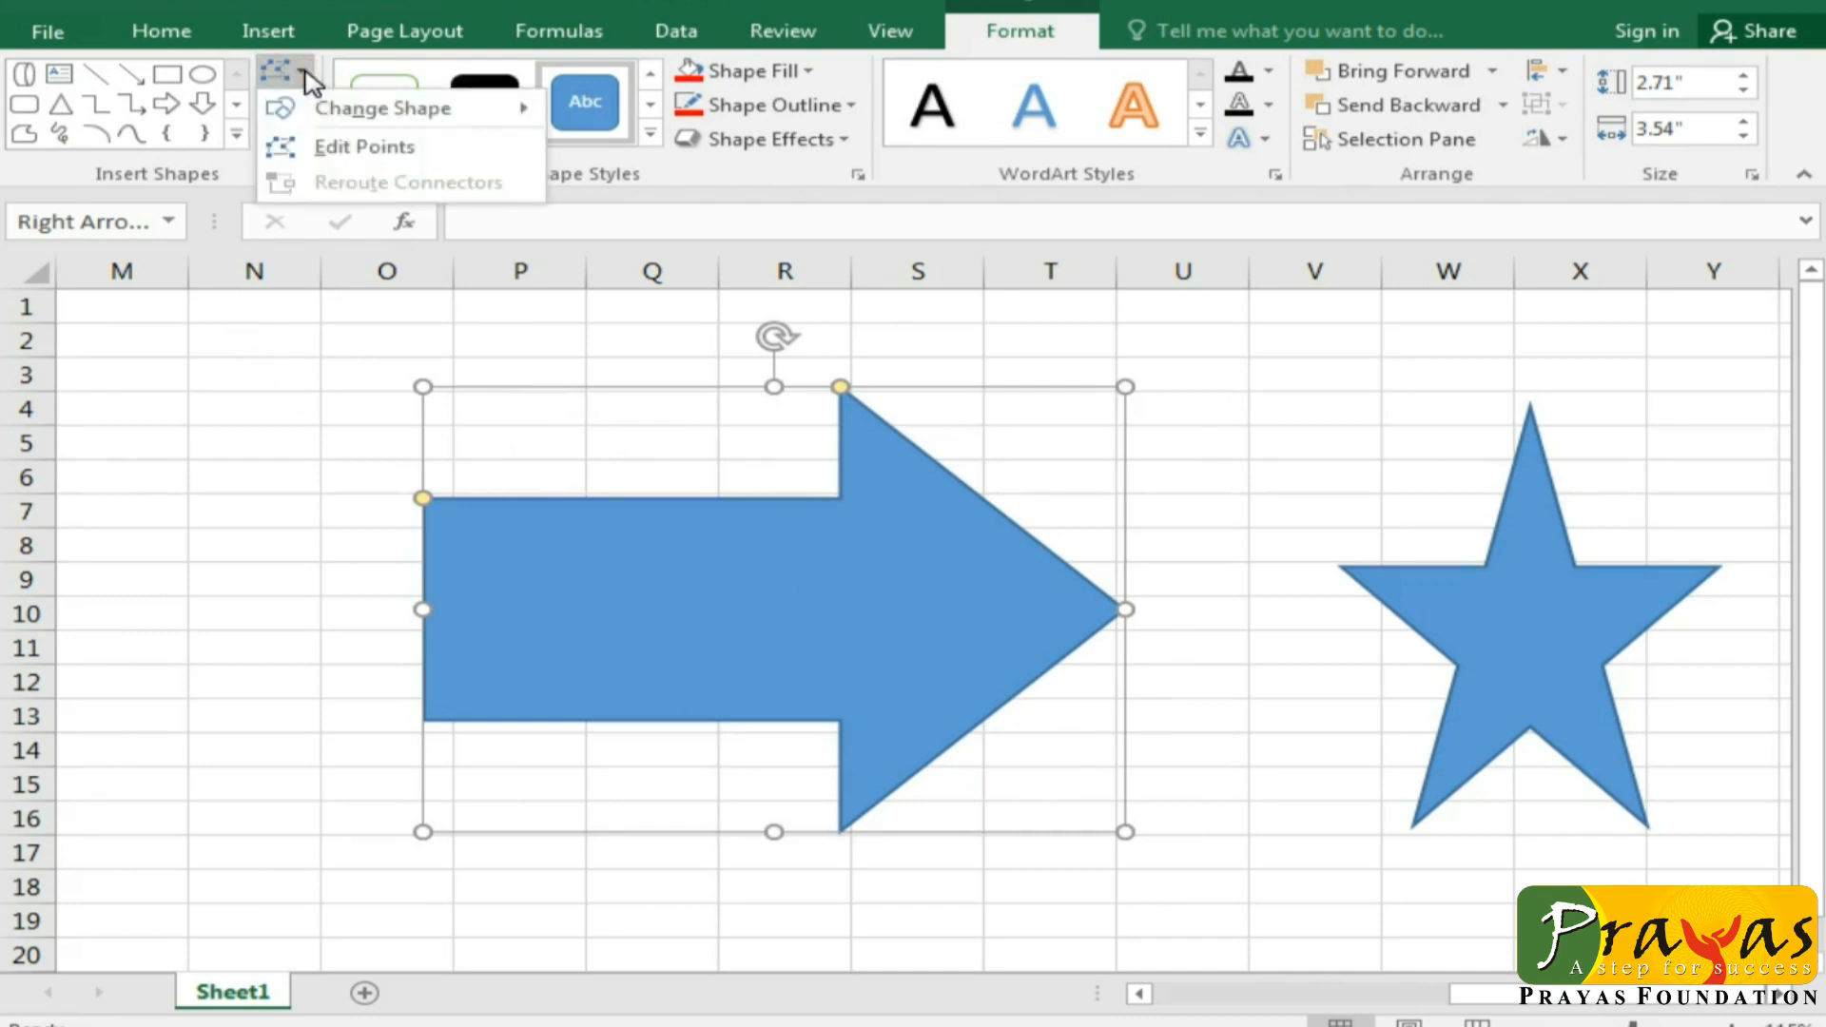
left_click(341, 109)
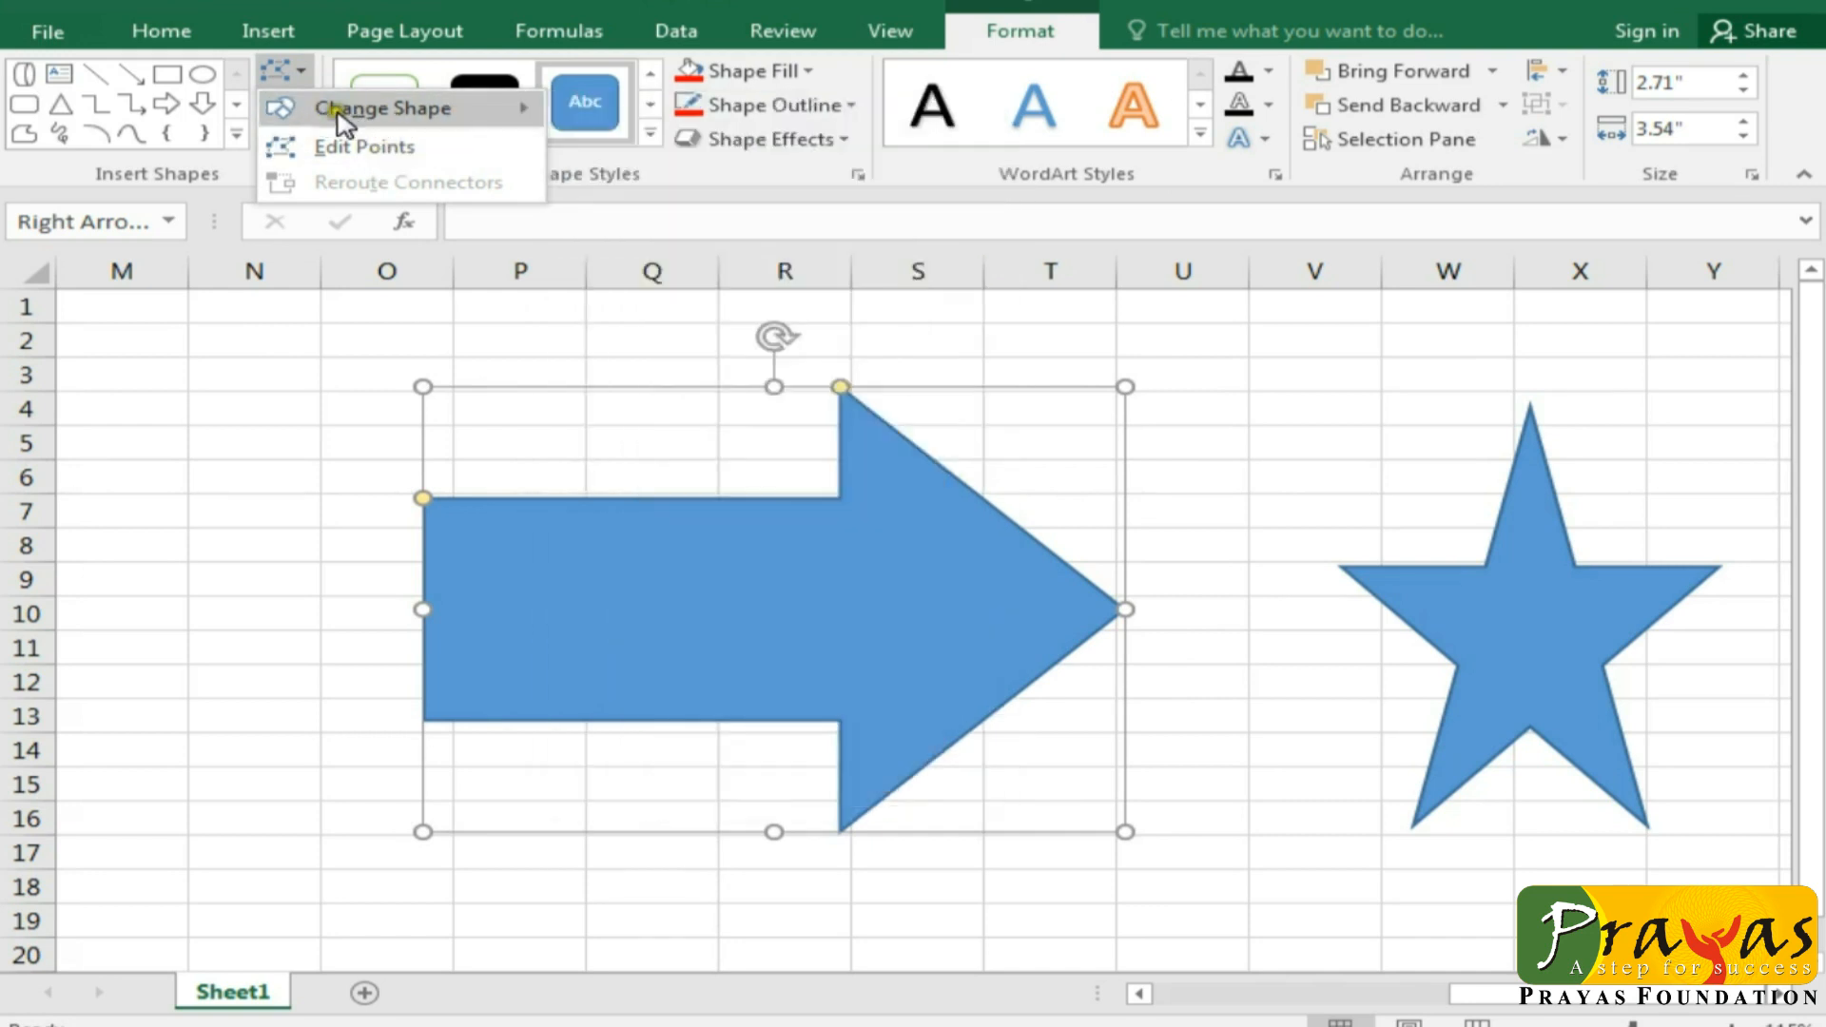
mouse_move(345, 118)
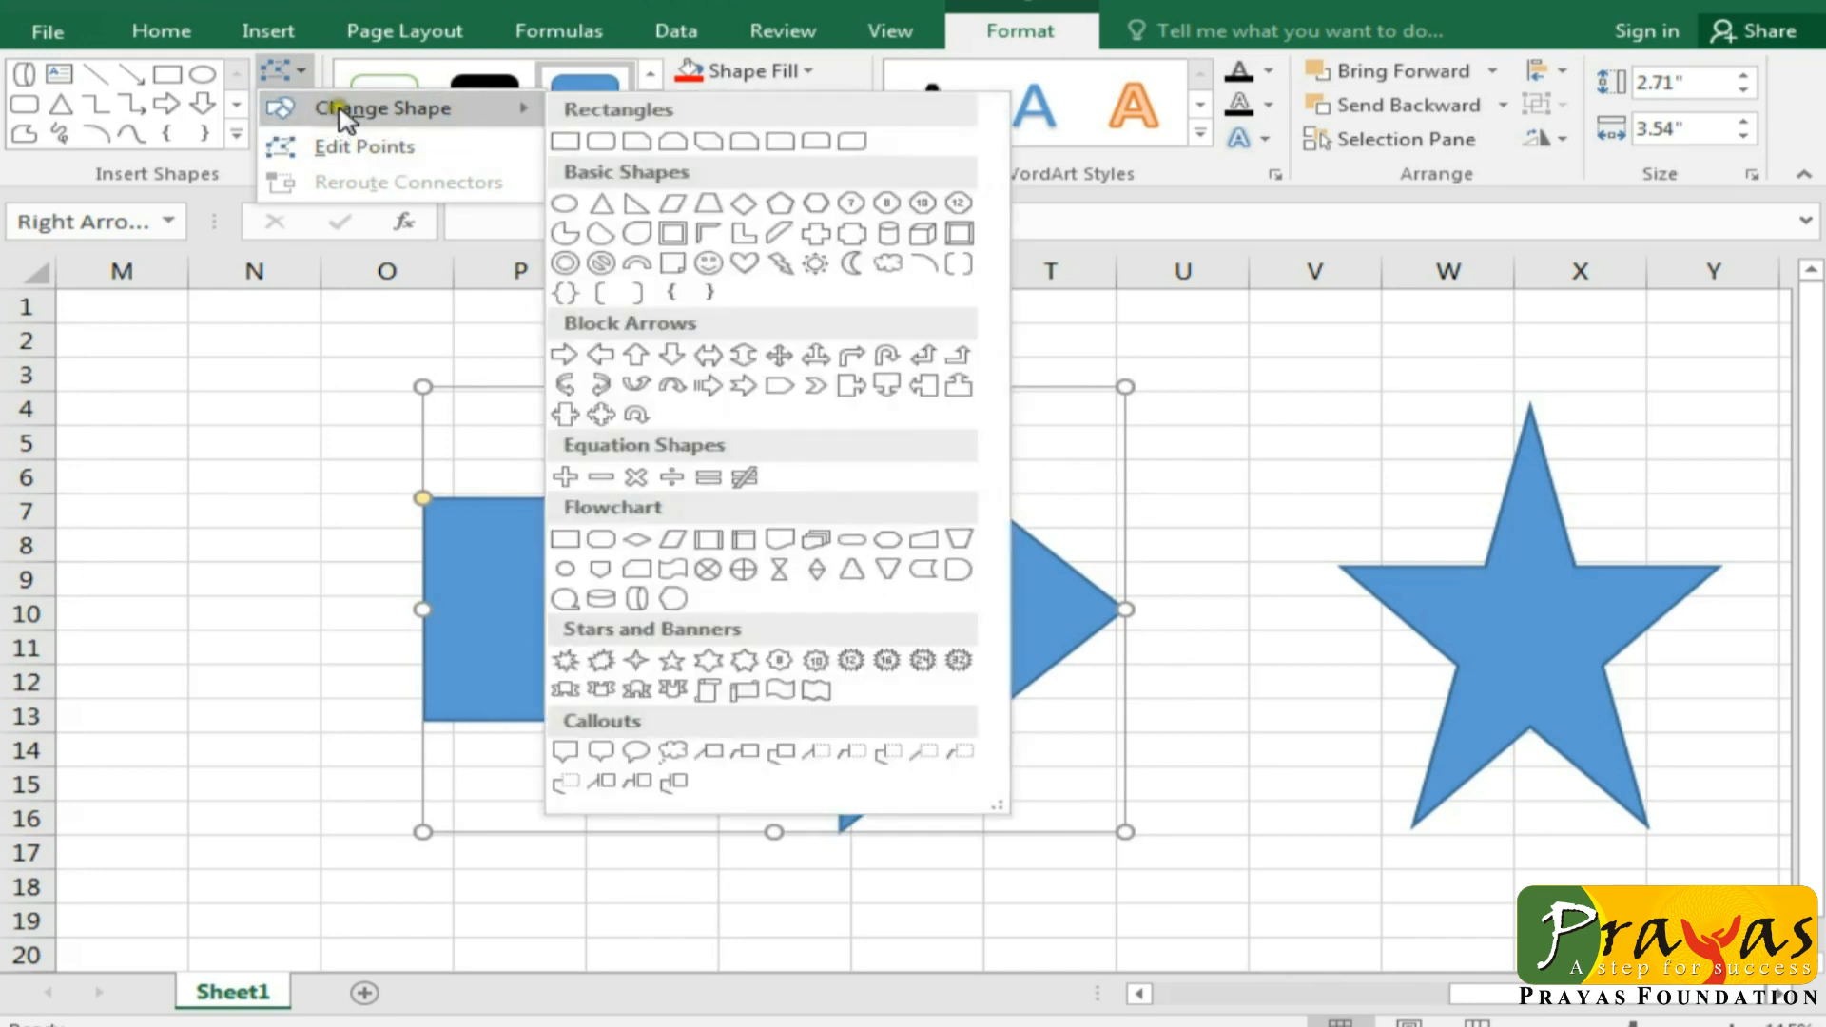
left_click(350, 702)
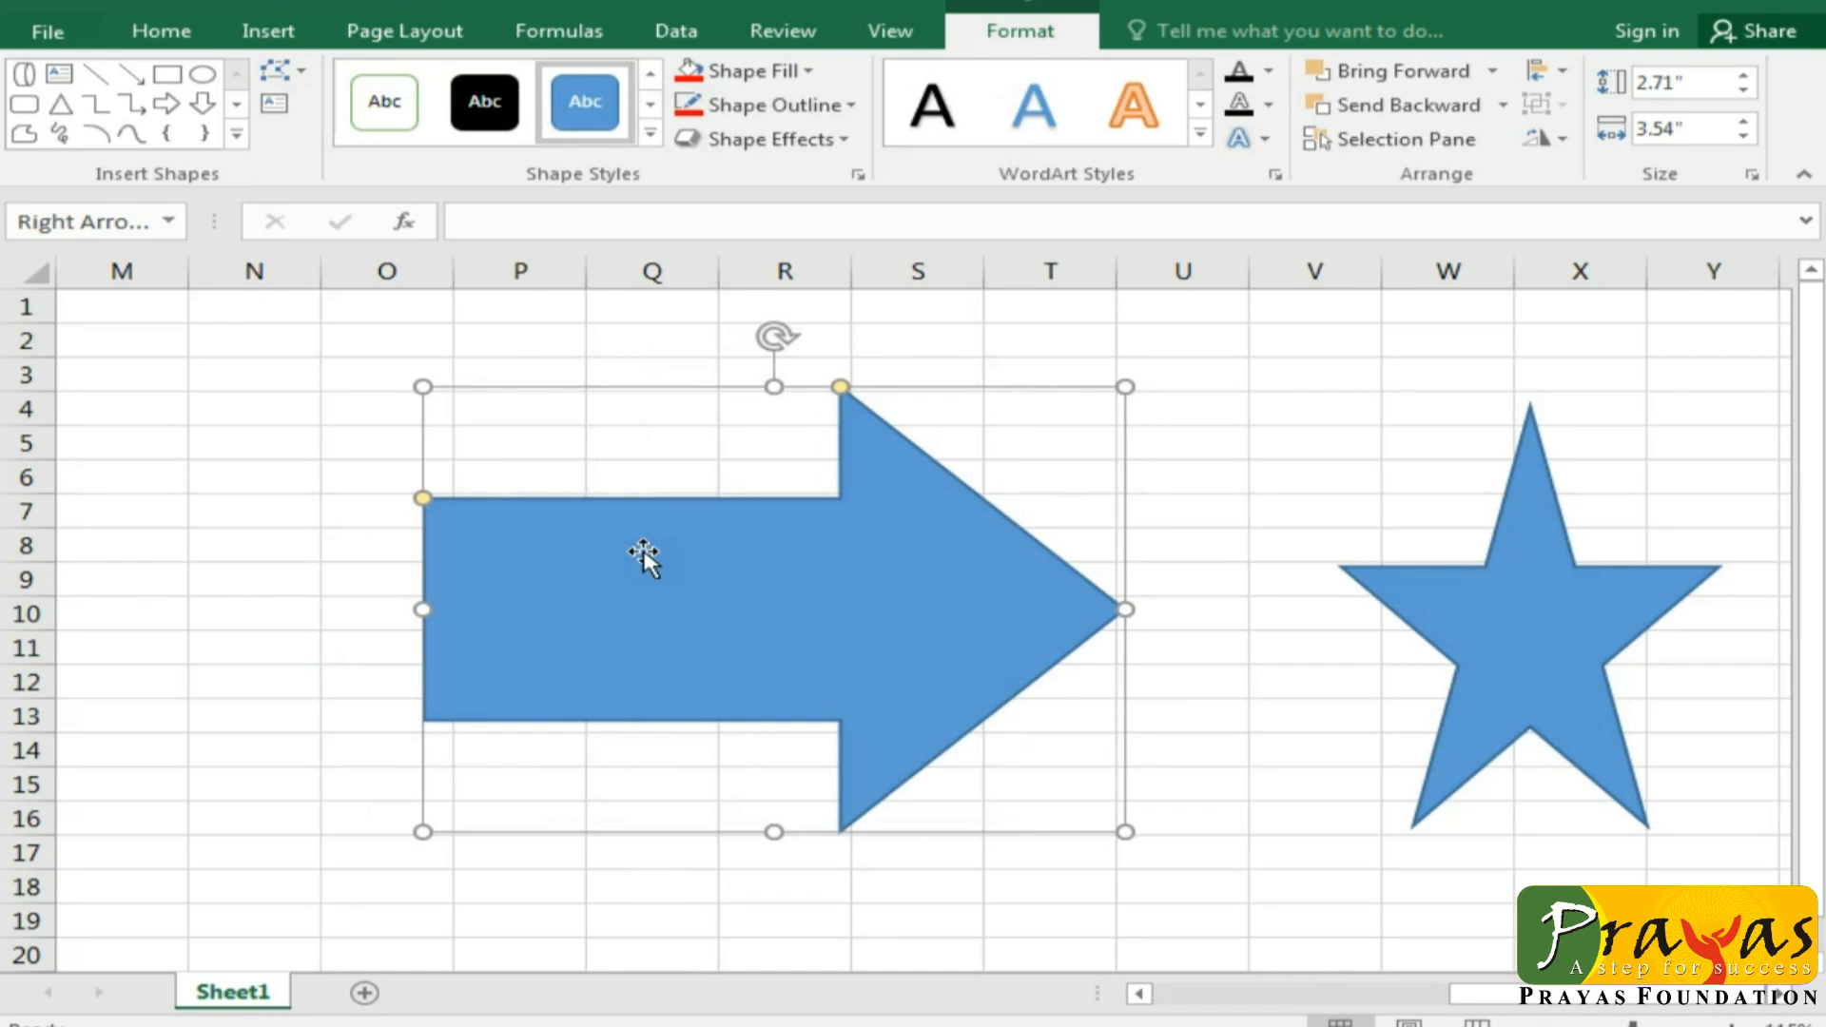
Step: Change the right arrow into a 4-point star and delete the 5-point star beside it
left_click(299, 74)
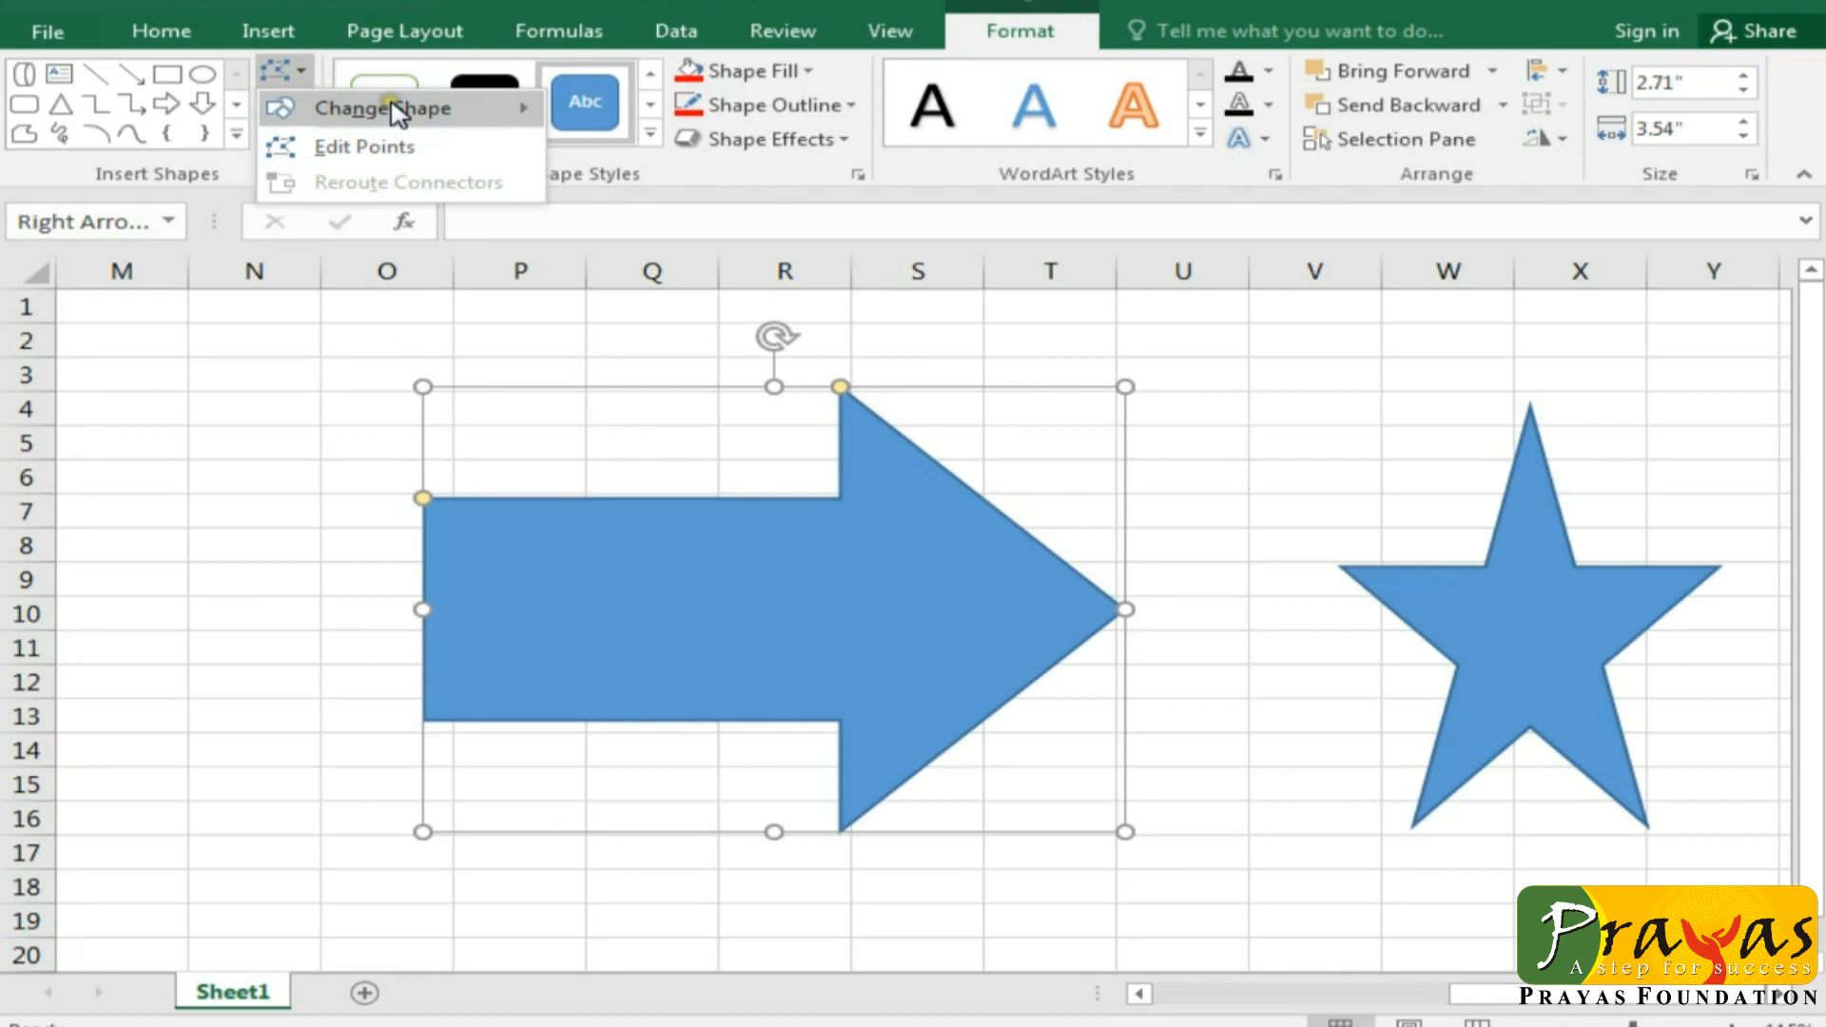
mouse_move(392, 106)
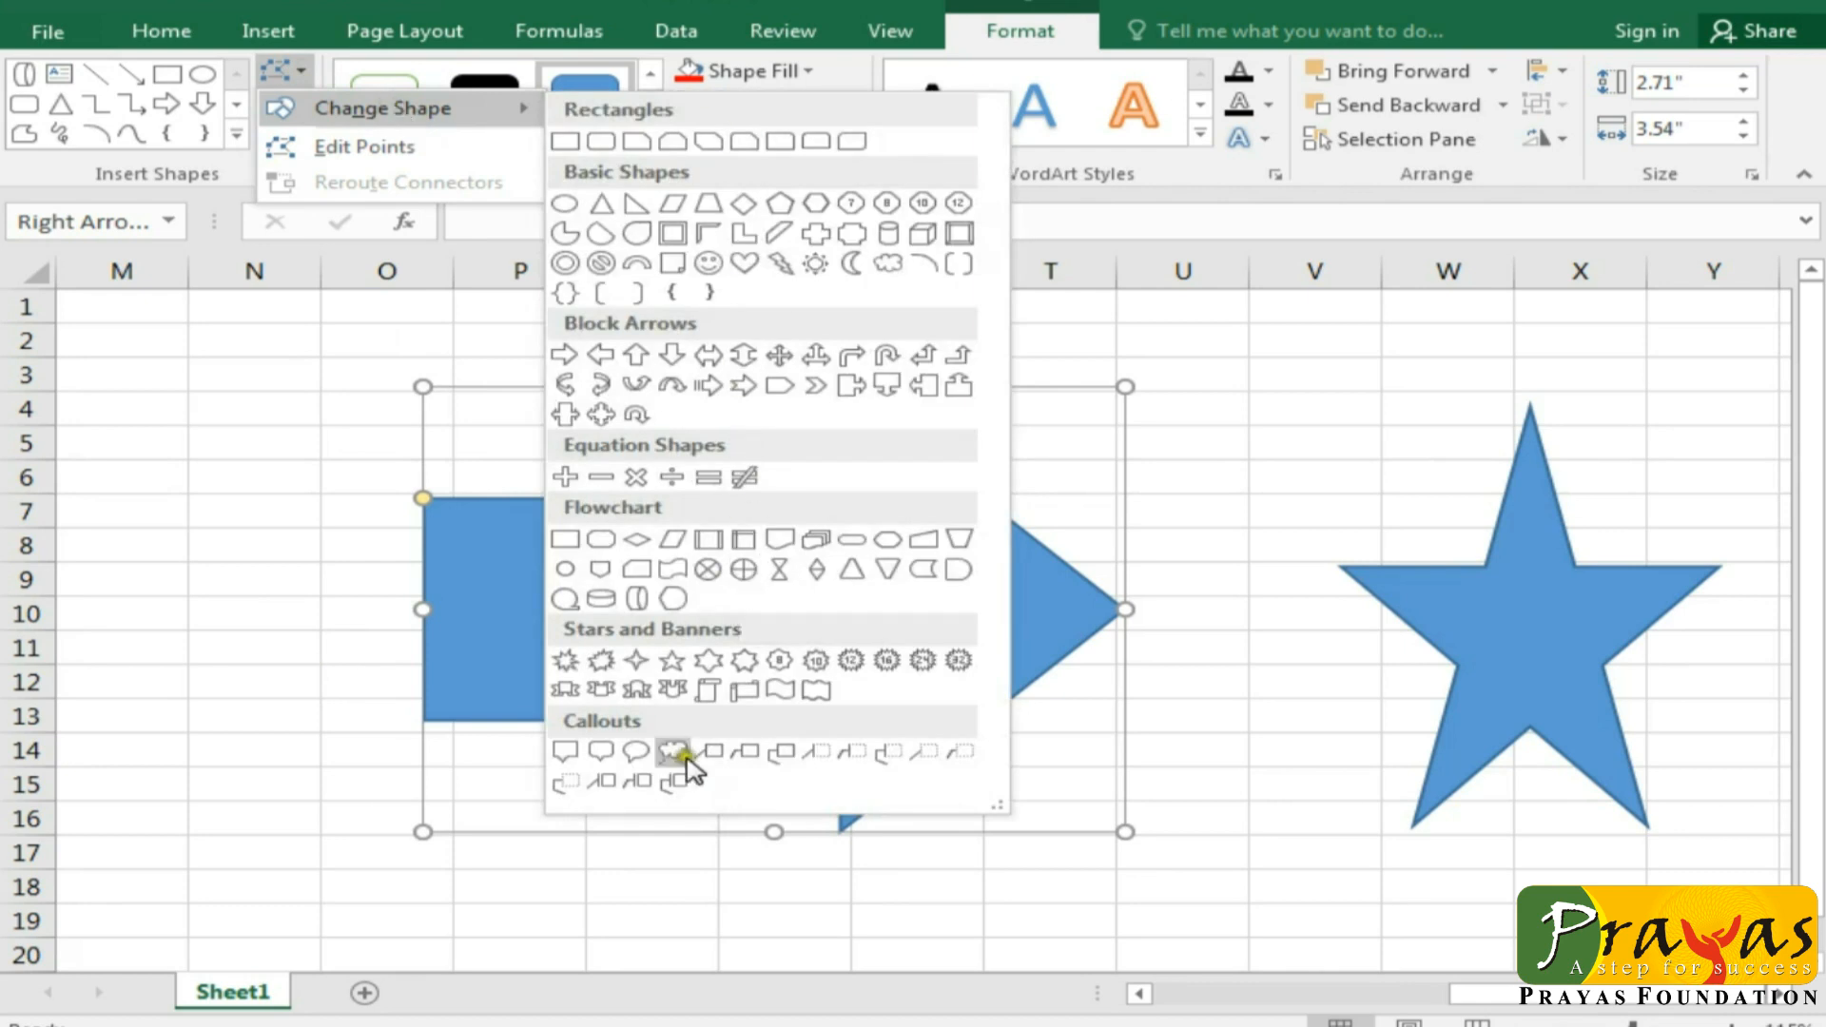
left_click(636, 661)
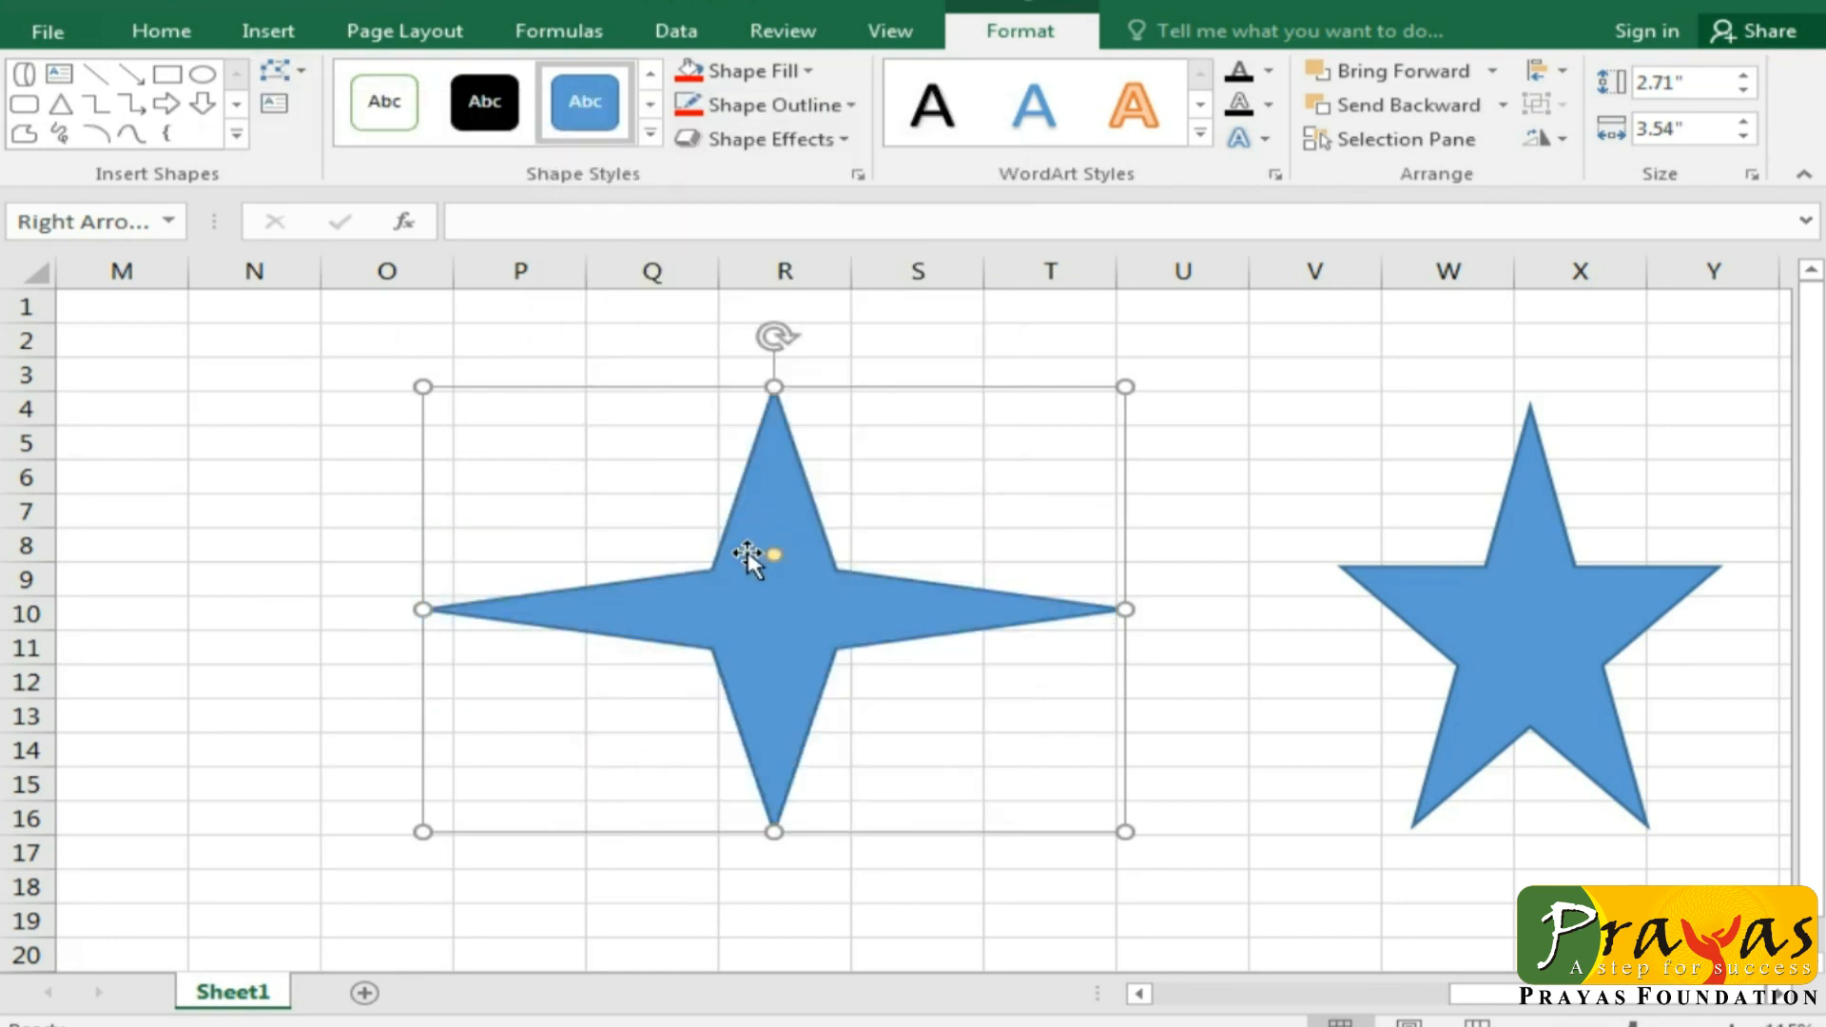
left_click(1523, 651)
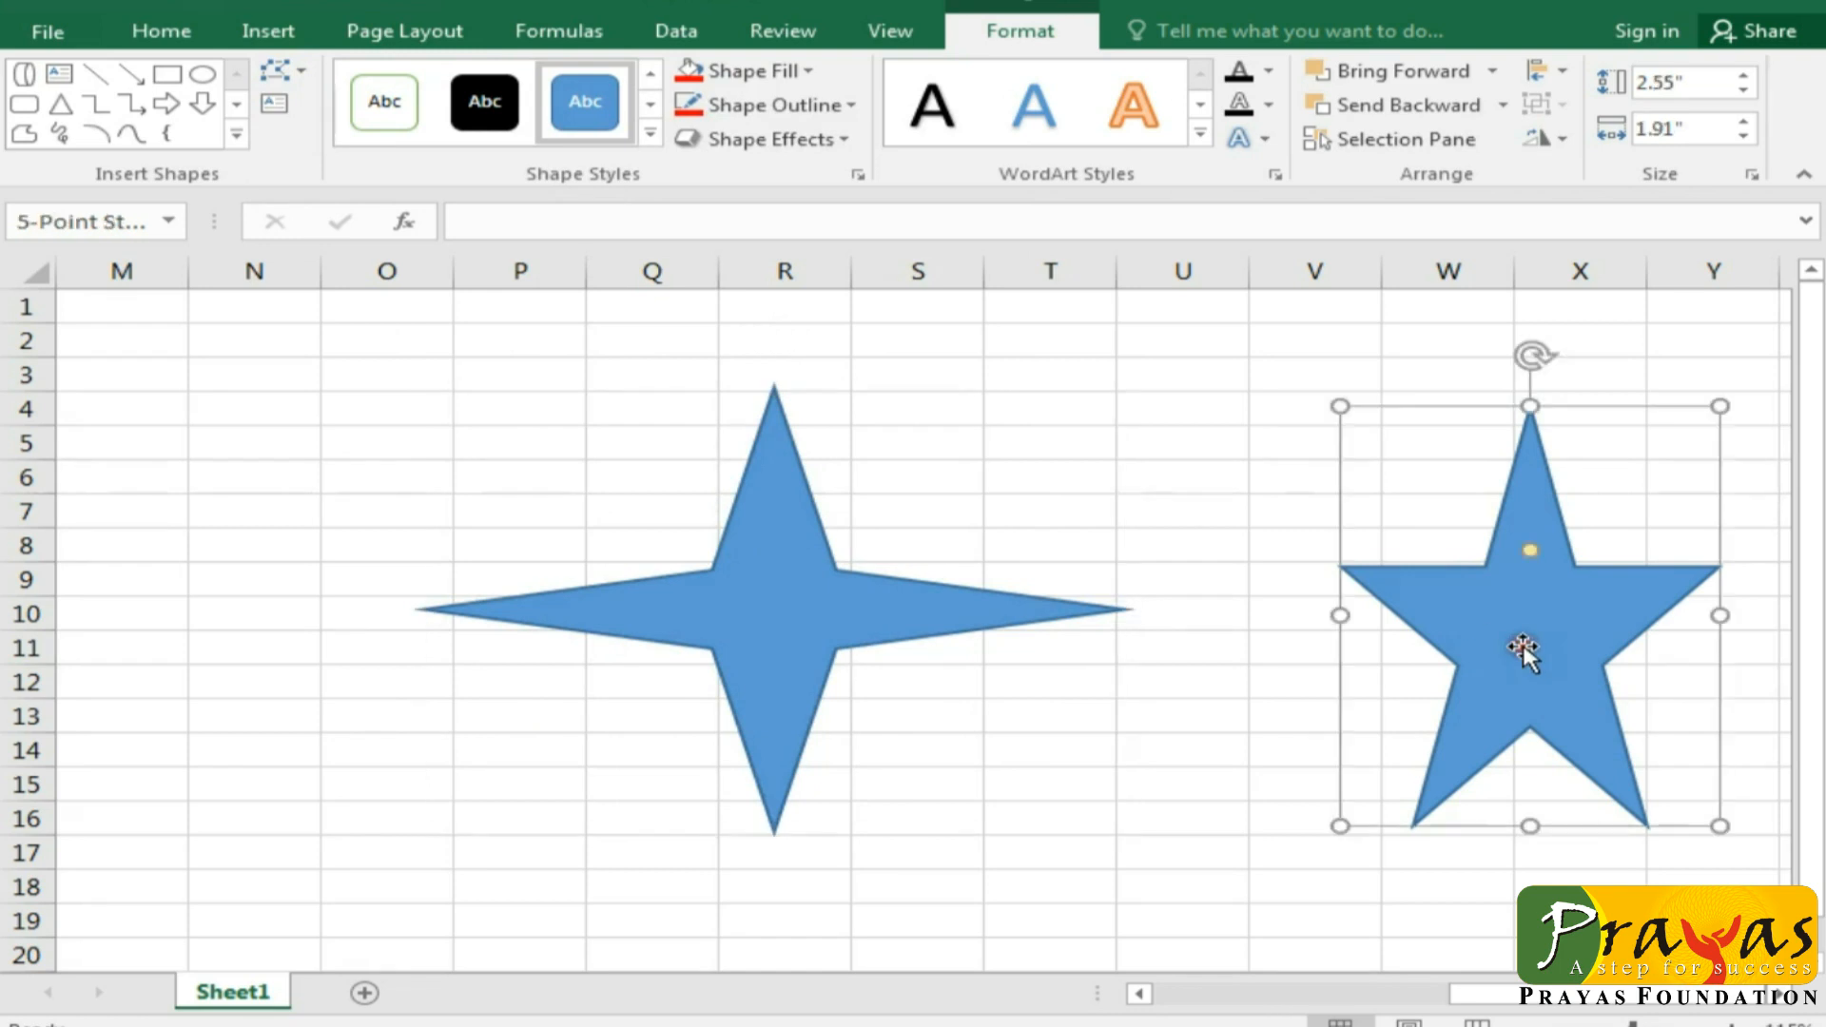
key("Delete")
Step: Edit the 4-point star's points, pulling the upper-right inner point out to column U, row 6, and curving the edge toward the top tip
left_click(789, 607)
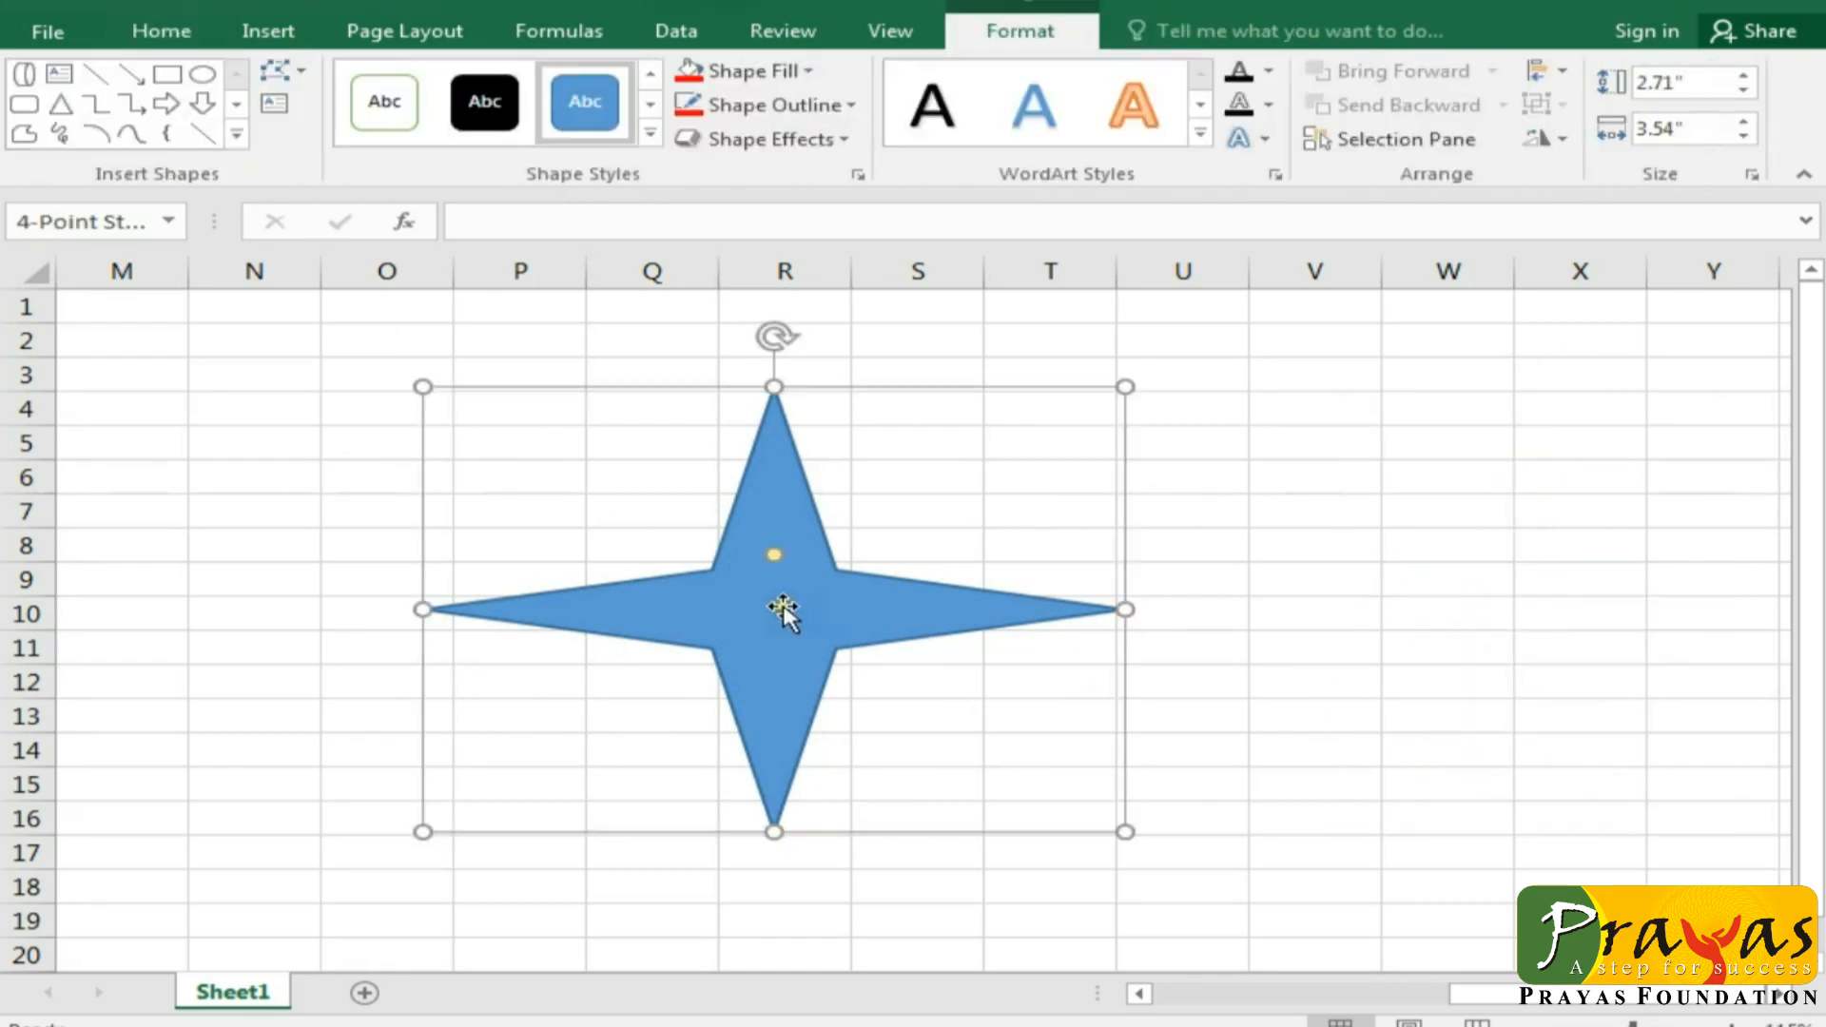
left_click(300, 72)
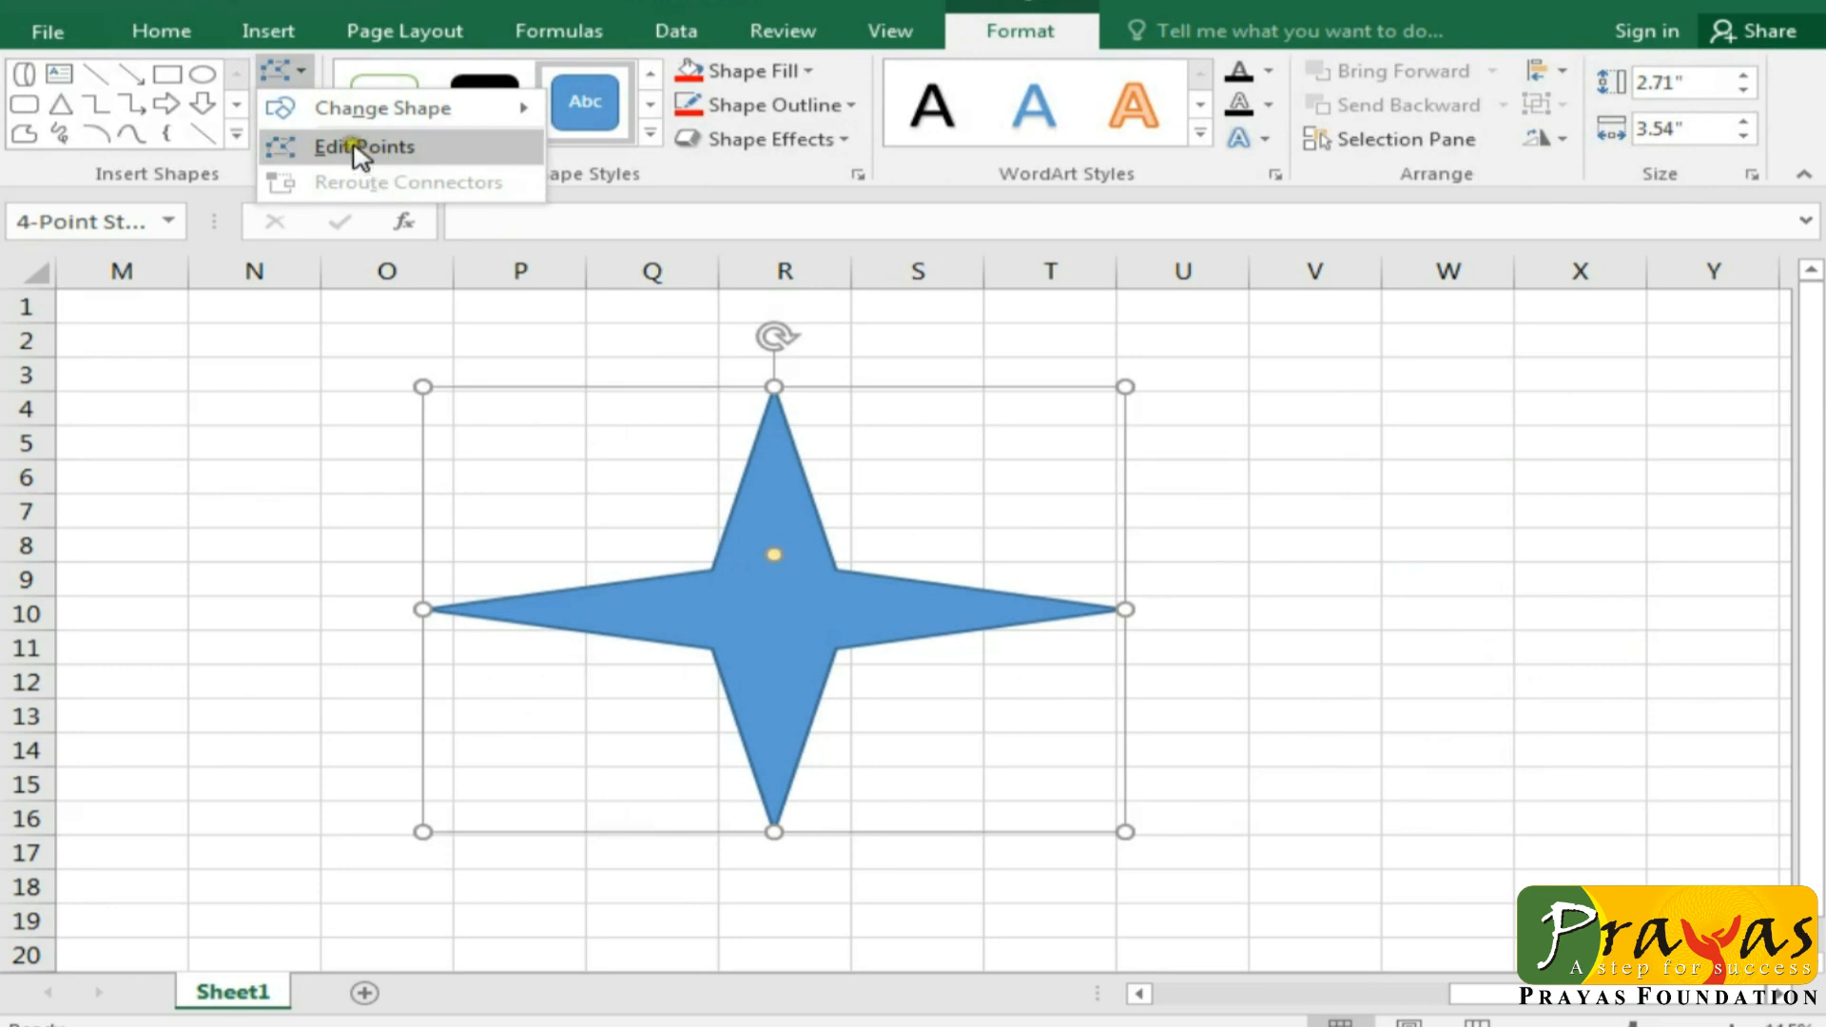
left_click(407, 148)
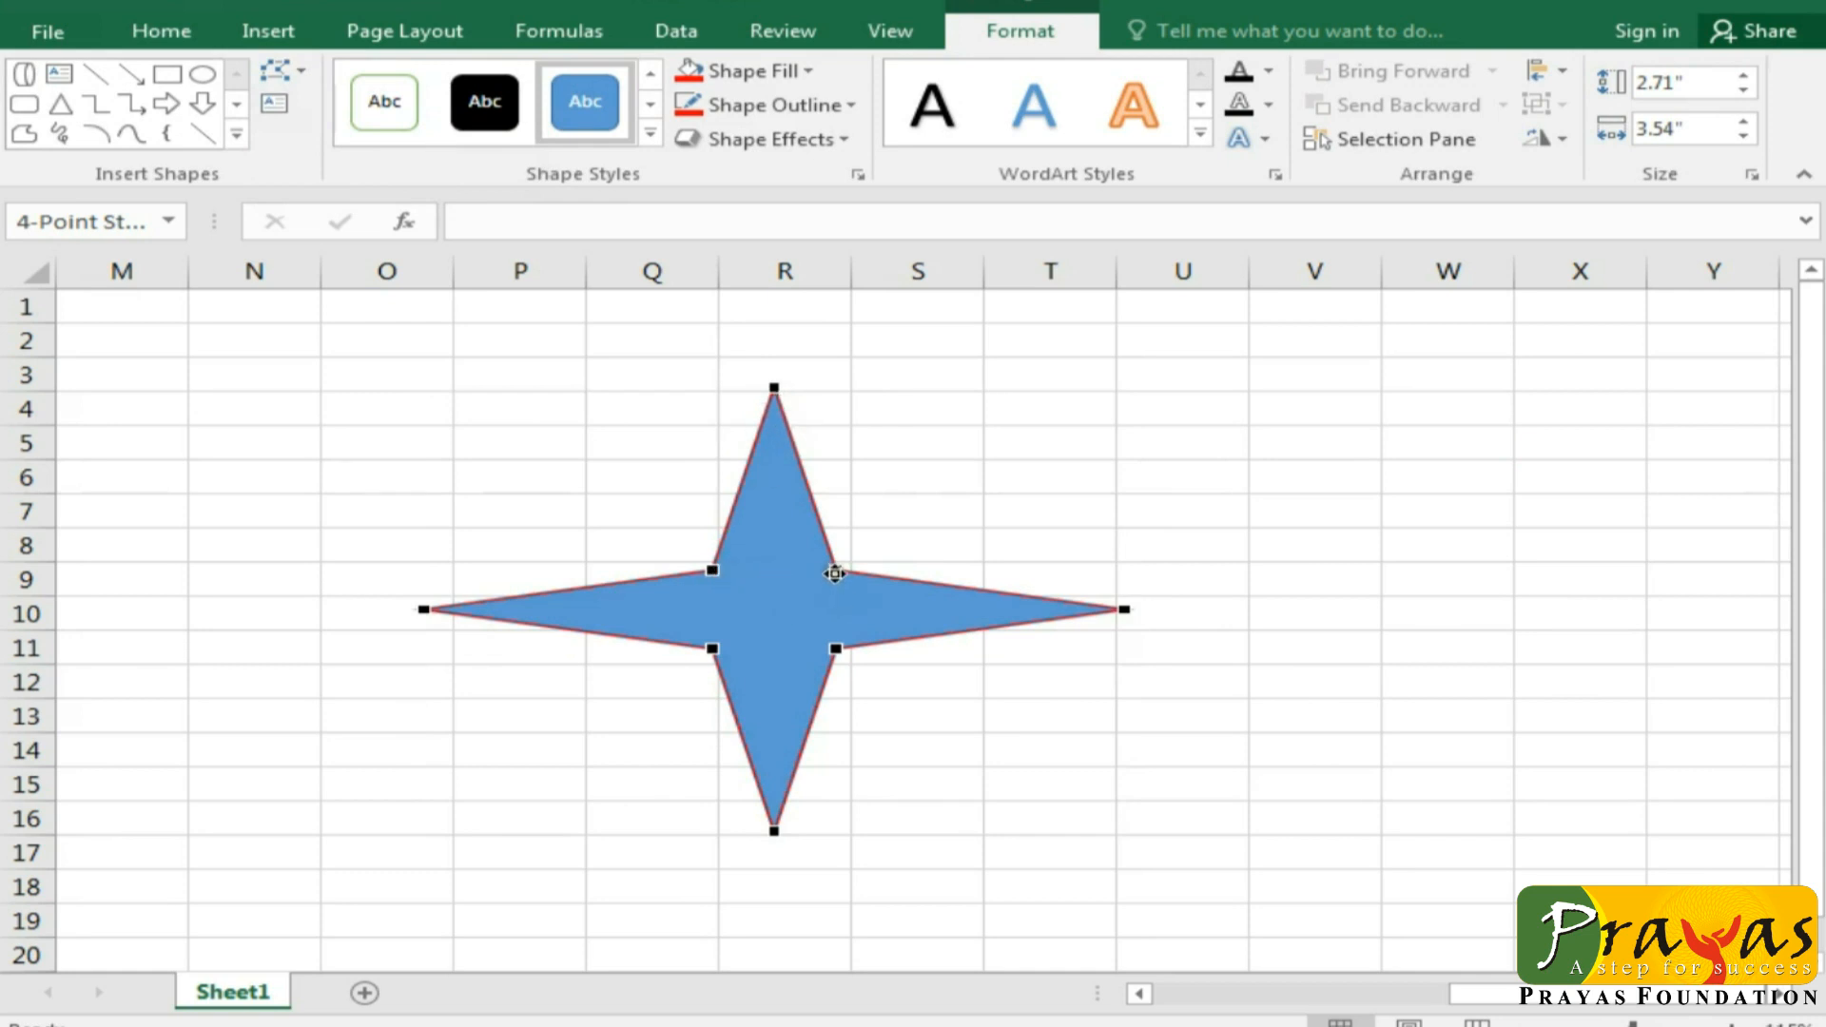
left_click_drag(835, 573, 1148, 490)
left_click_drag(1023, 456, 844, 589)
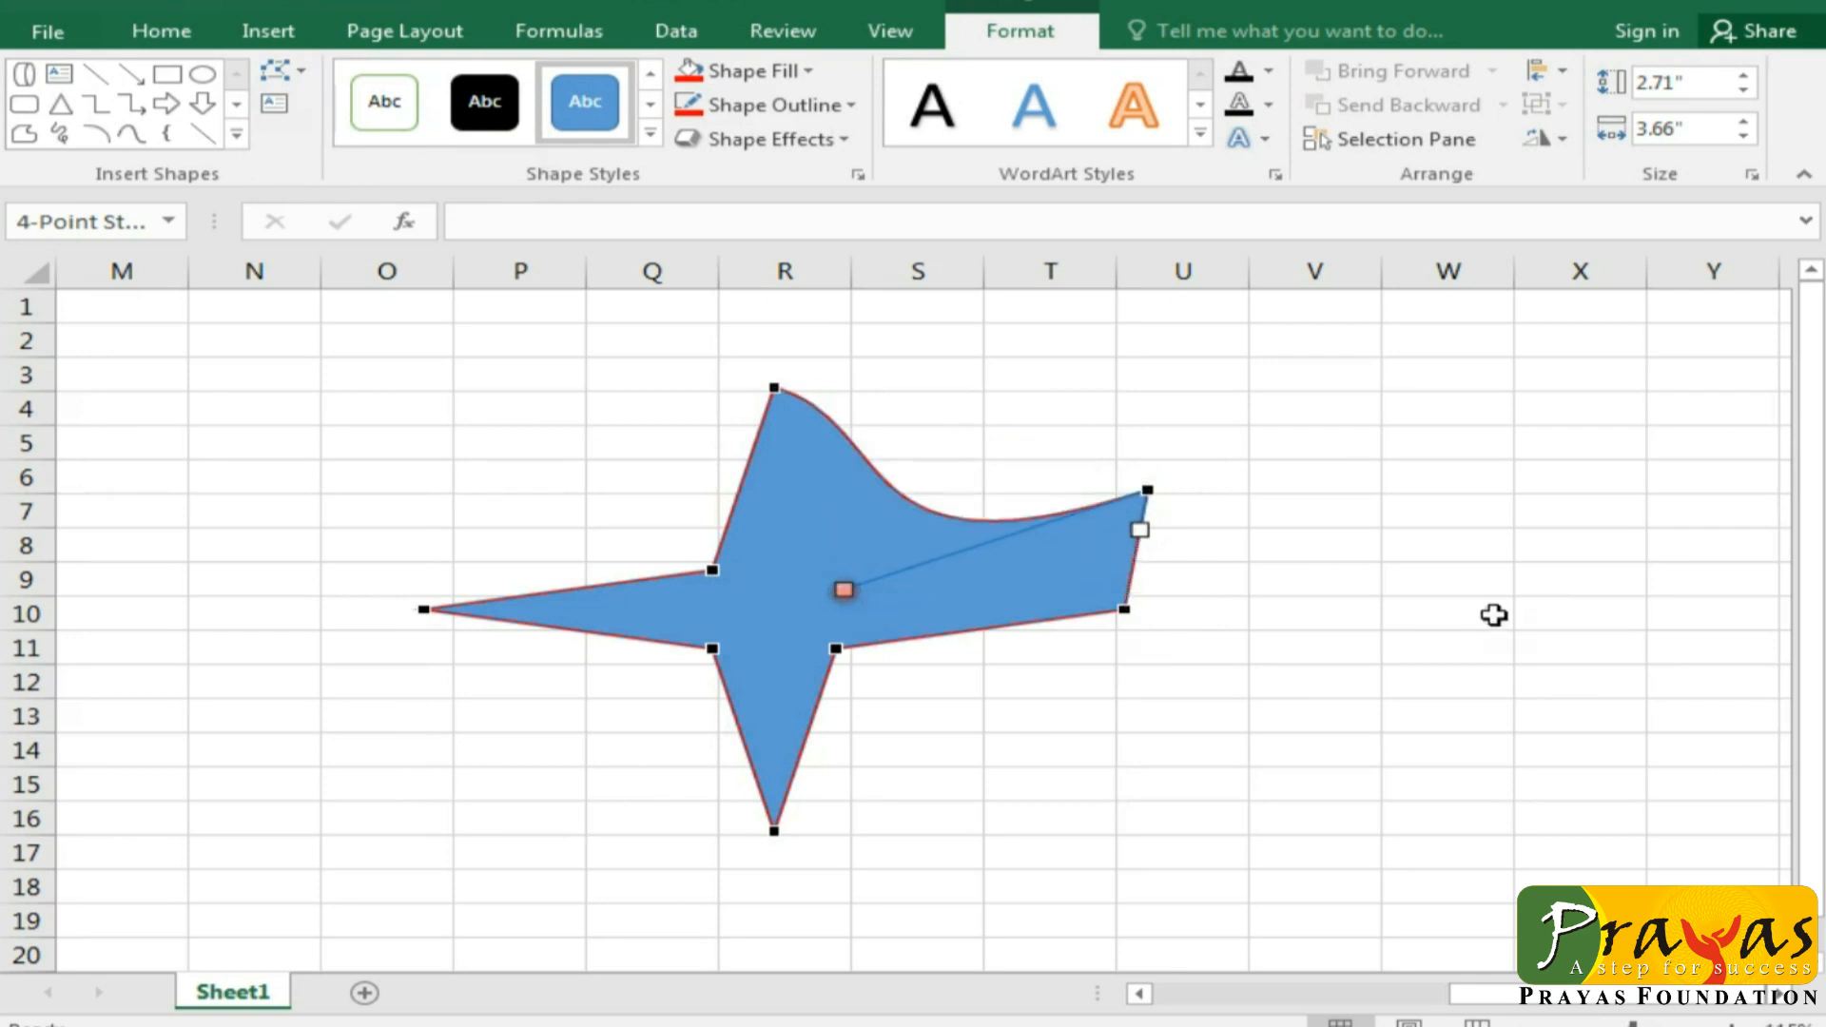
Step: Move the star's right tip to column T, row 9, the upper-left inner point to S7 and the top tip to R5, bending the adjoining edges
left_click_drag(1125, 609, 1034, 700)
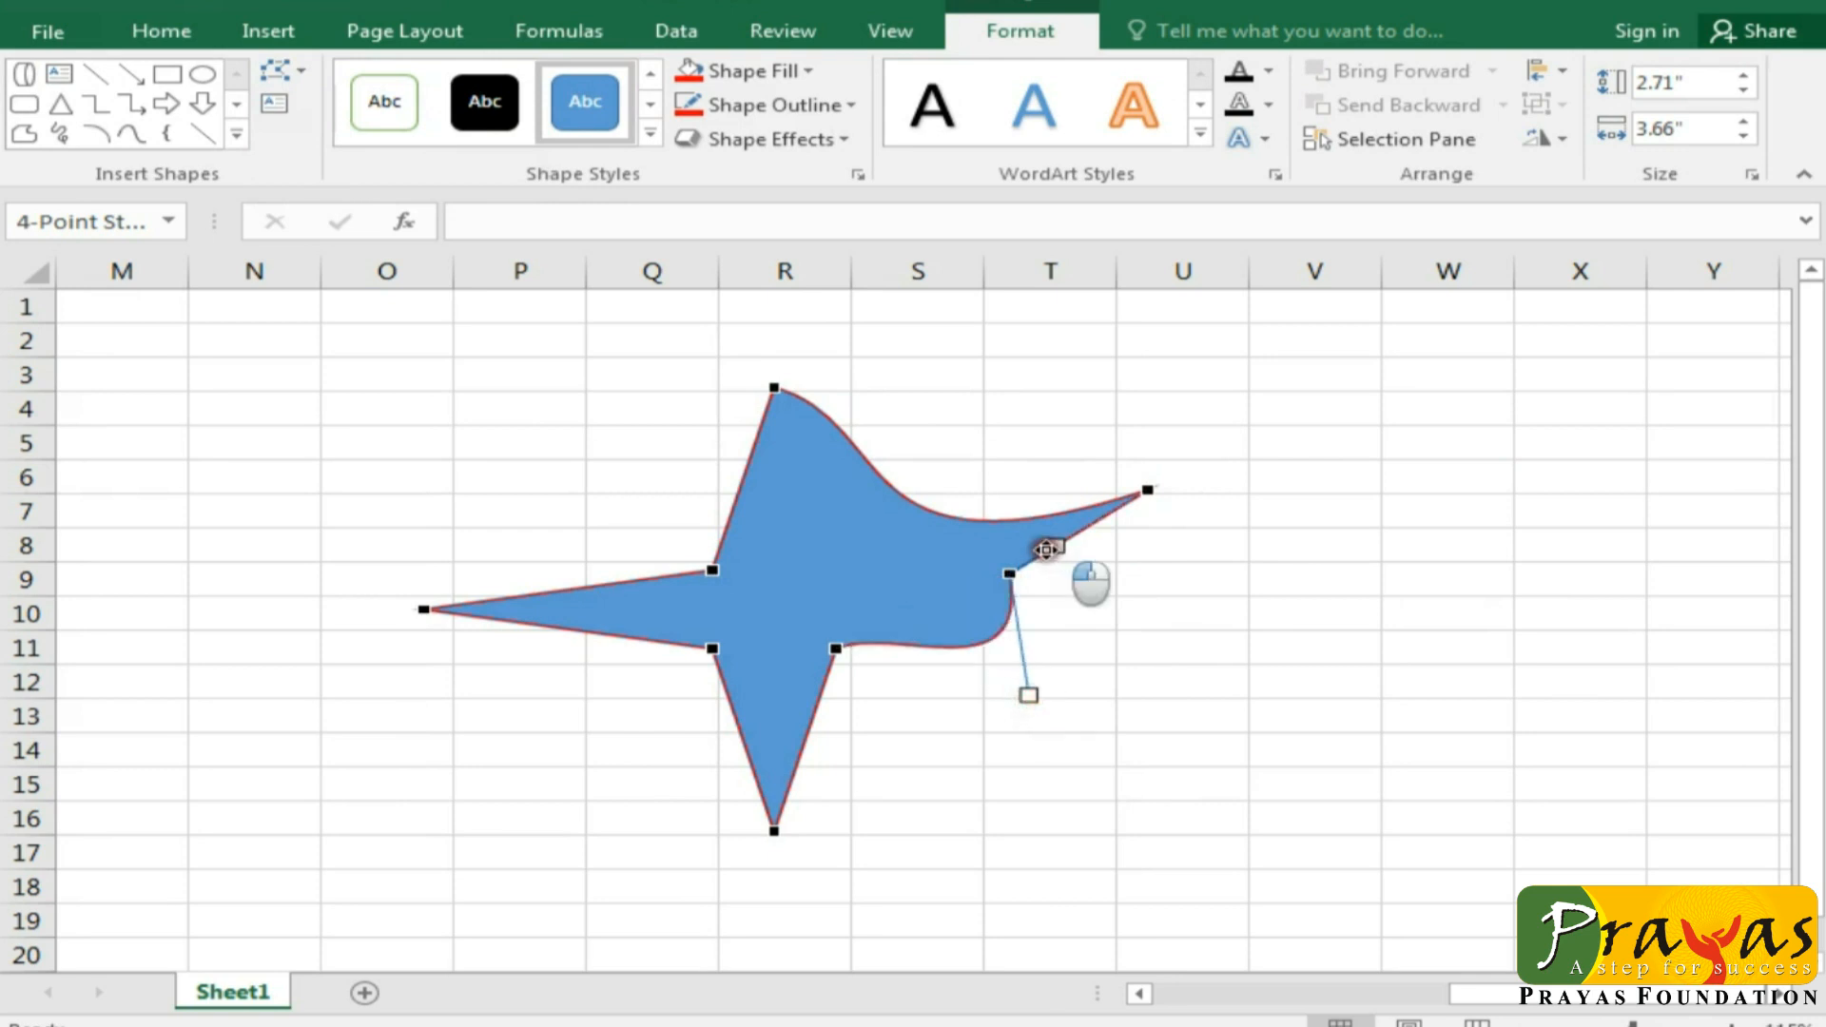
left_click_drag(1046, 549, 821, 544)
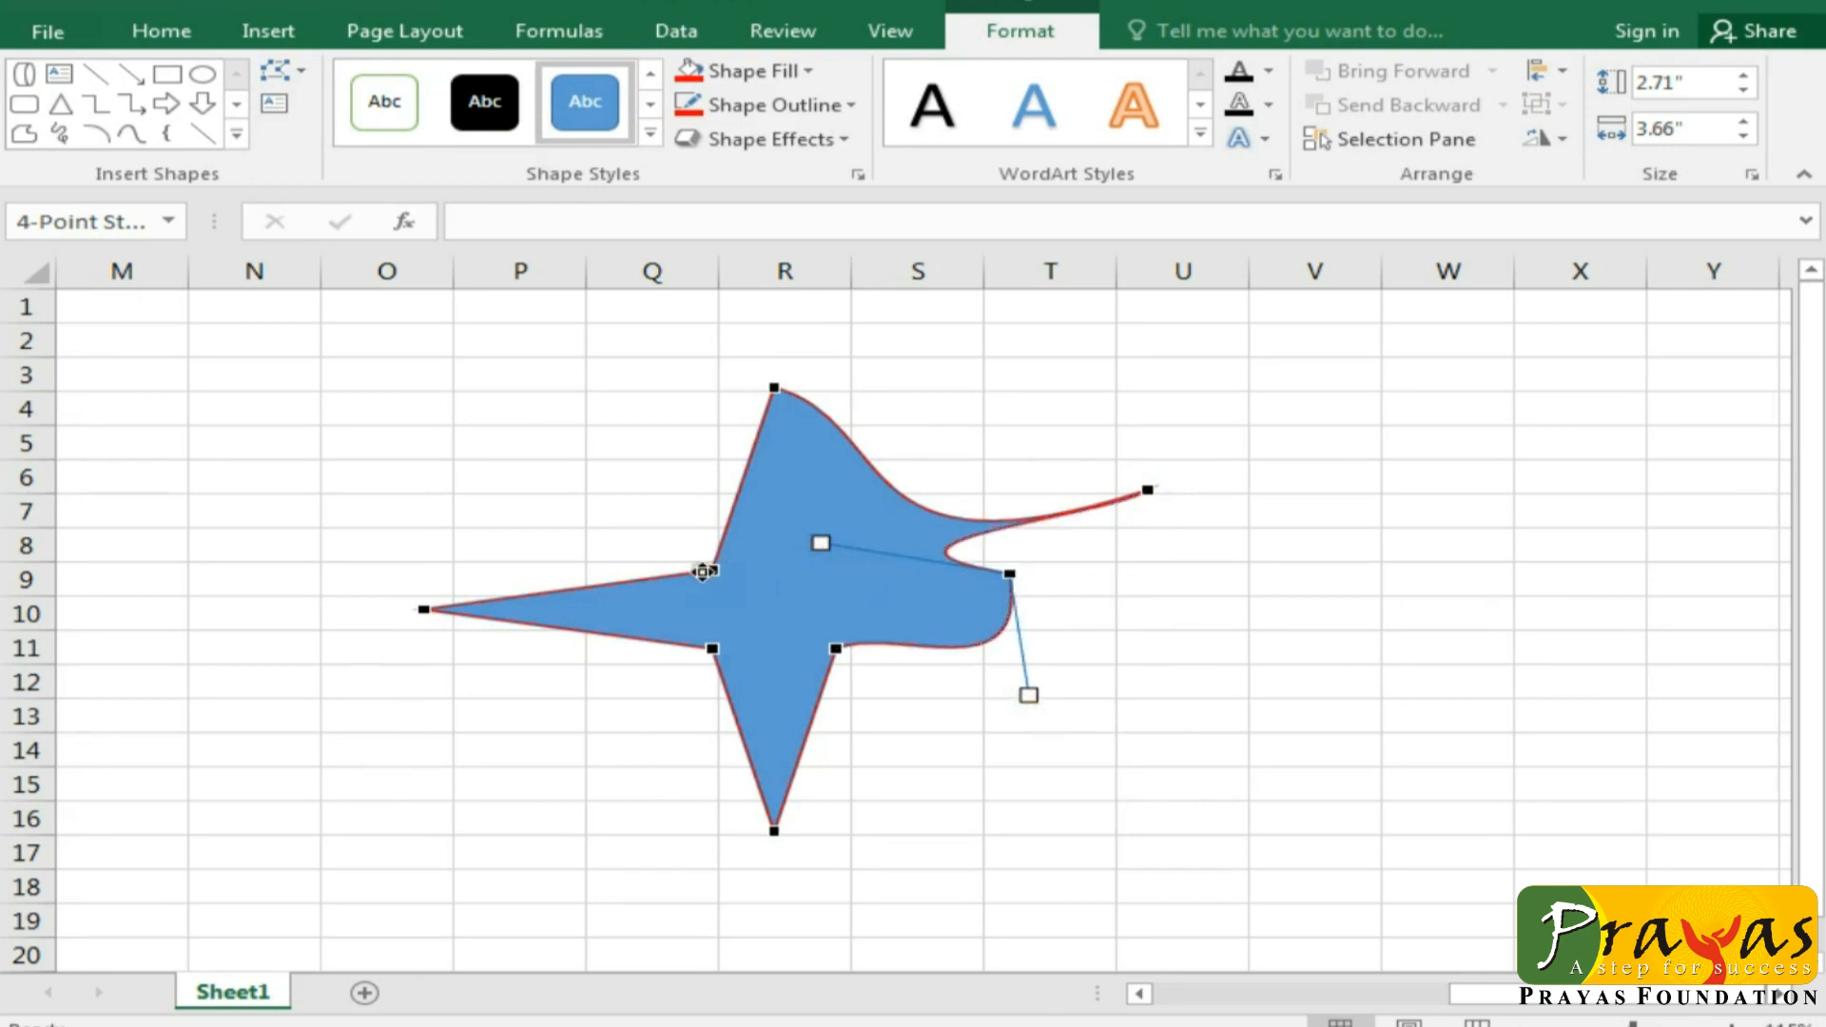
left_click_drag(702, 570, 974, 511)
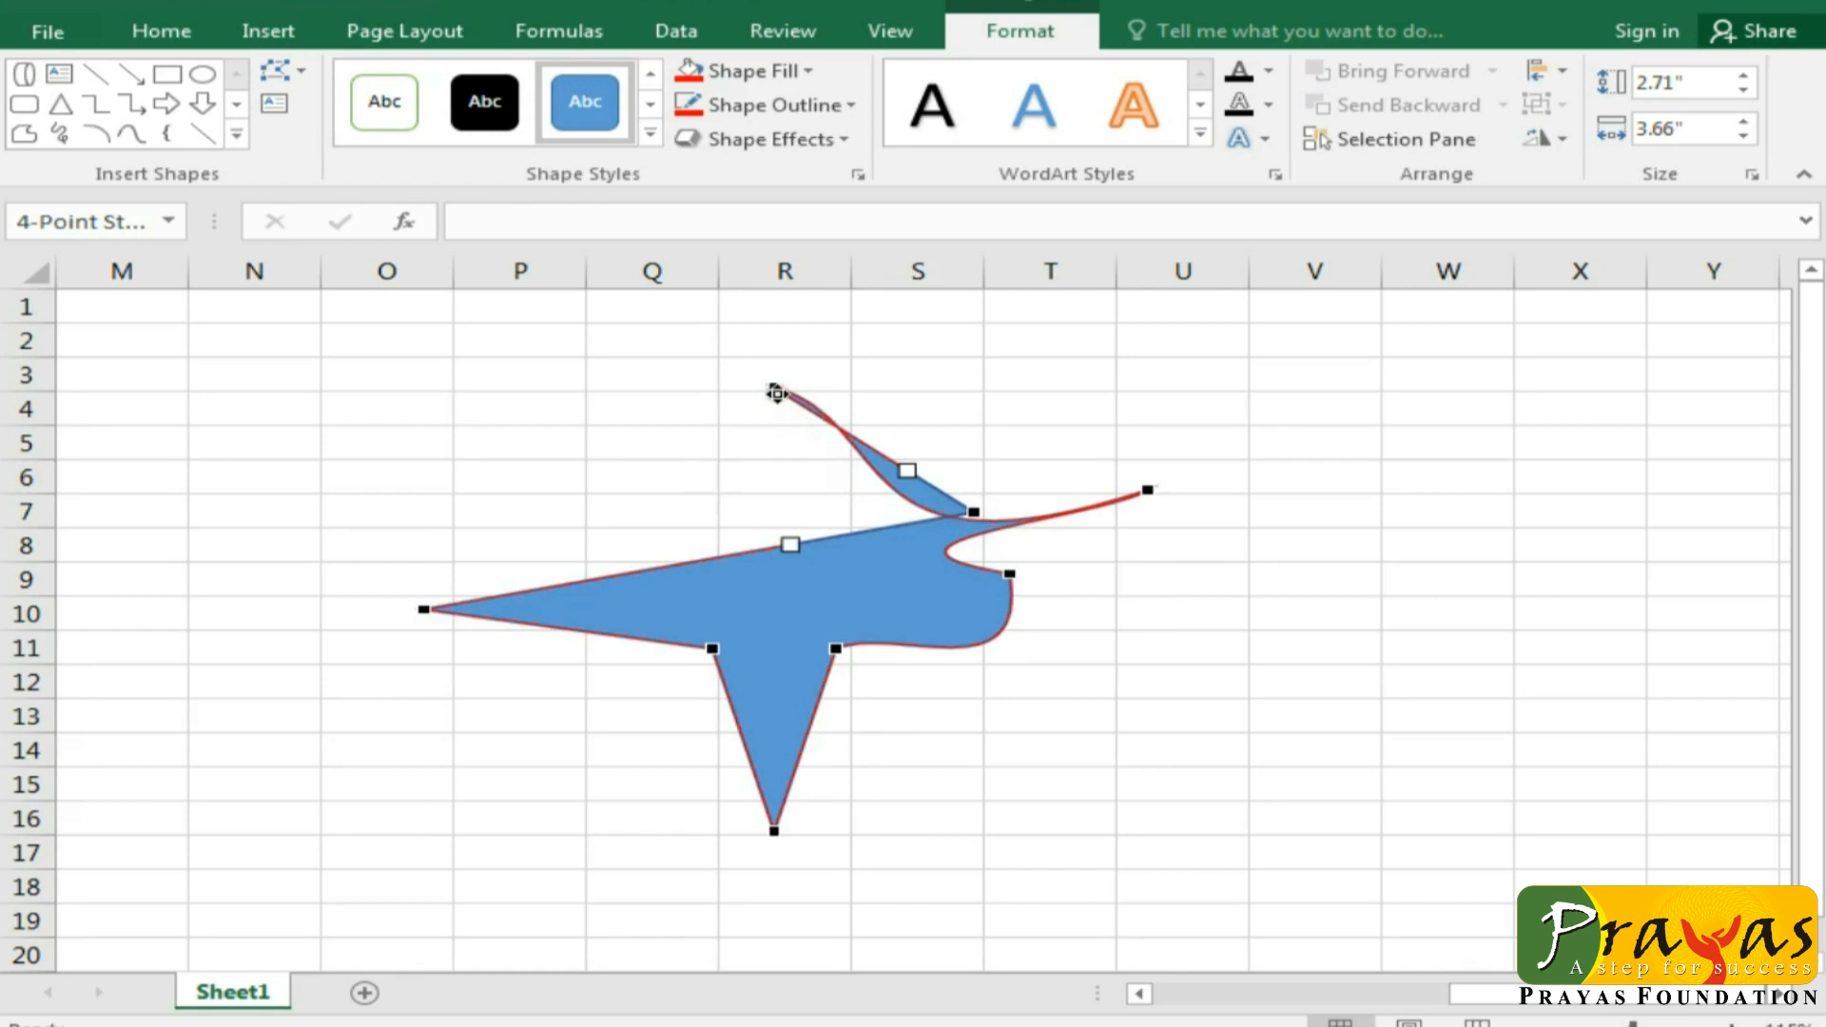
left_click_drag(777, 393, 857, 419)
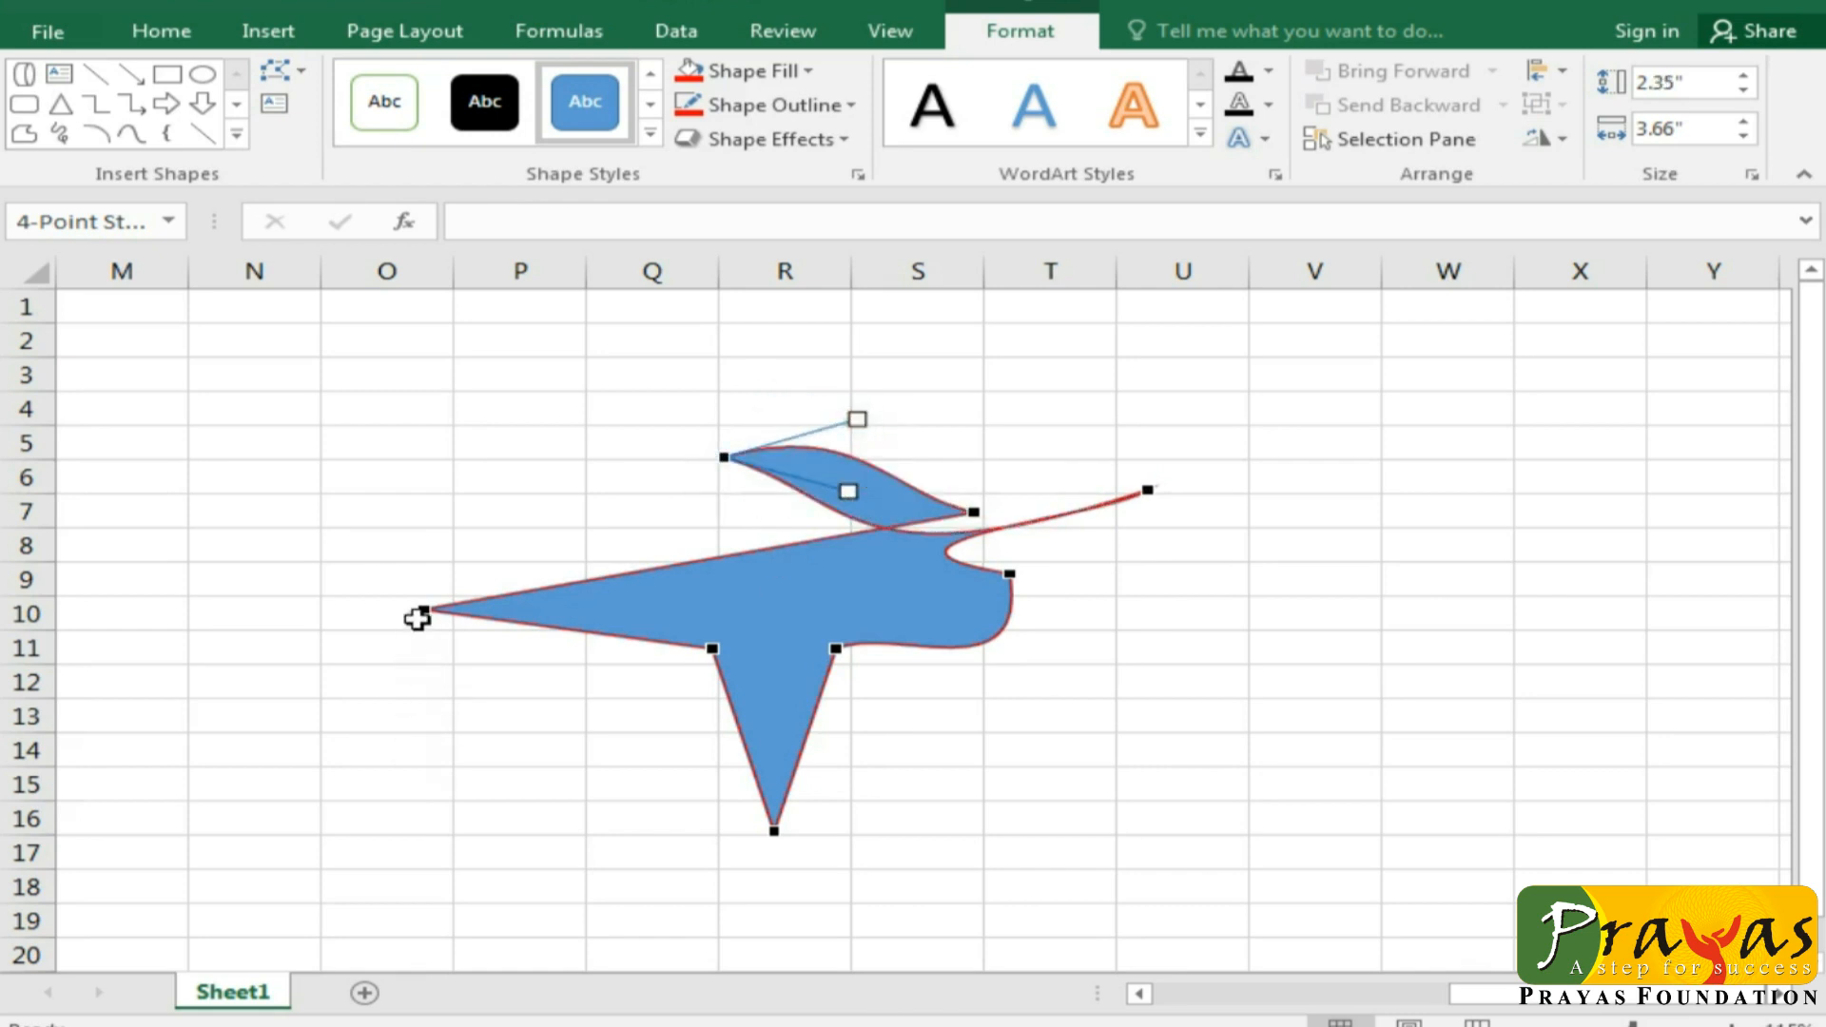
Step: Move the left tip to column Q, row 9, and the lower-left inner point to S10, curve its lower edge, and finish point editing
left_click_drag(422, 614, 677, 512)
left_click_drag(713, 649, 965, 621)
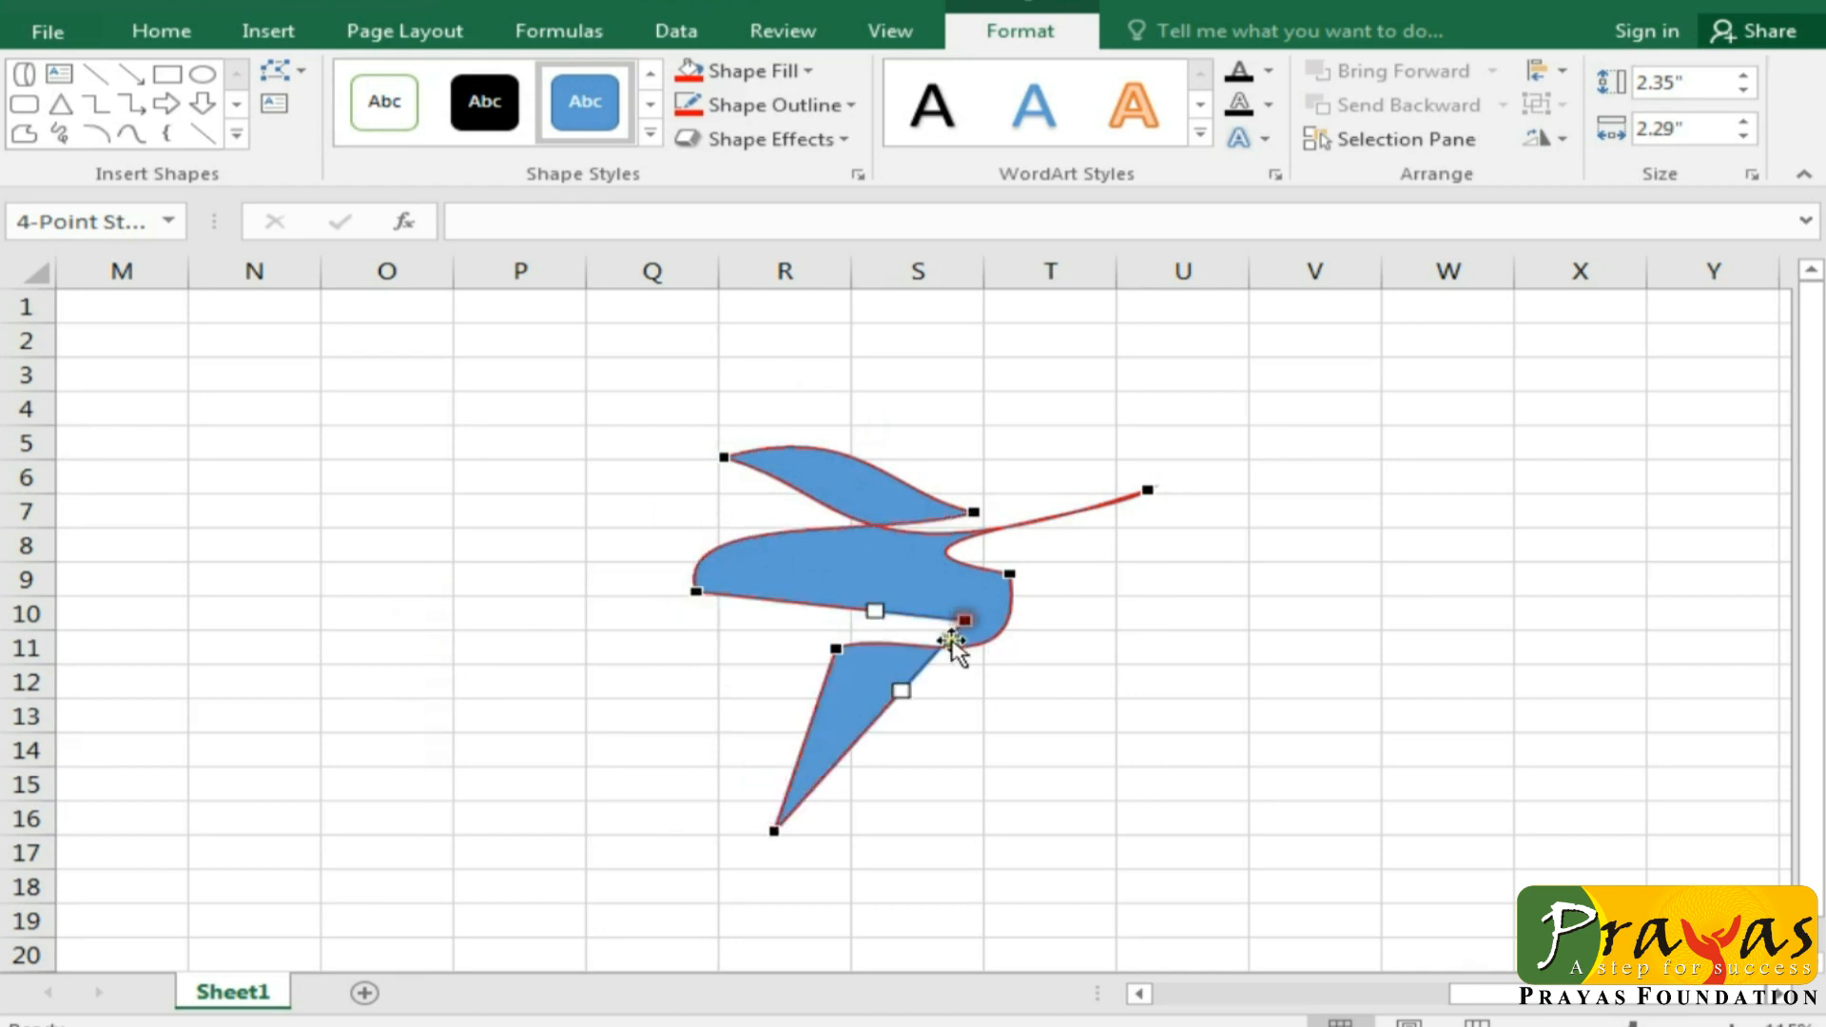
left_click_drag(898, 686, 885, 473)
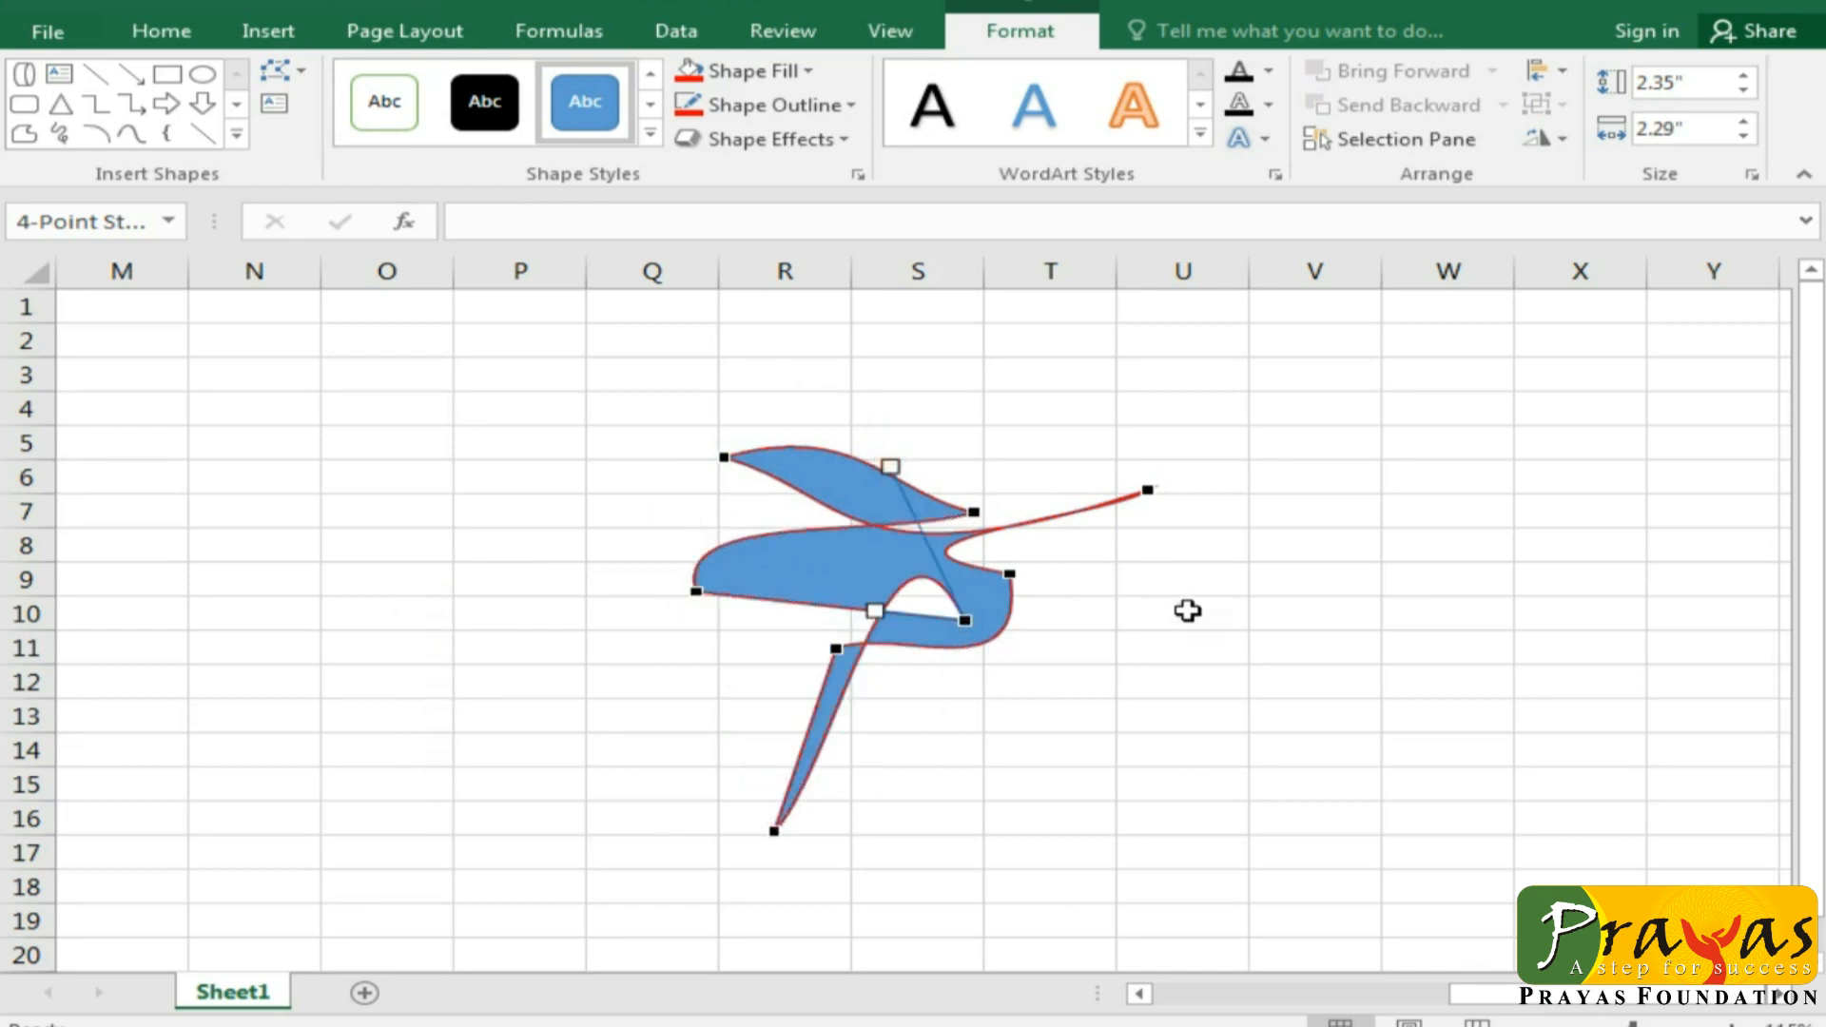
left_click(1182, 610)
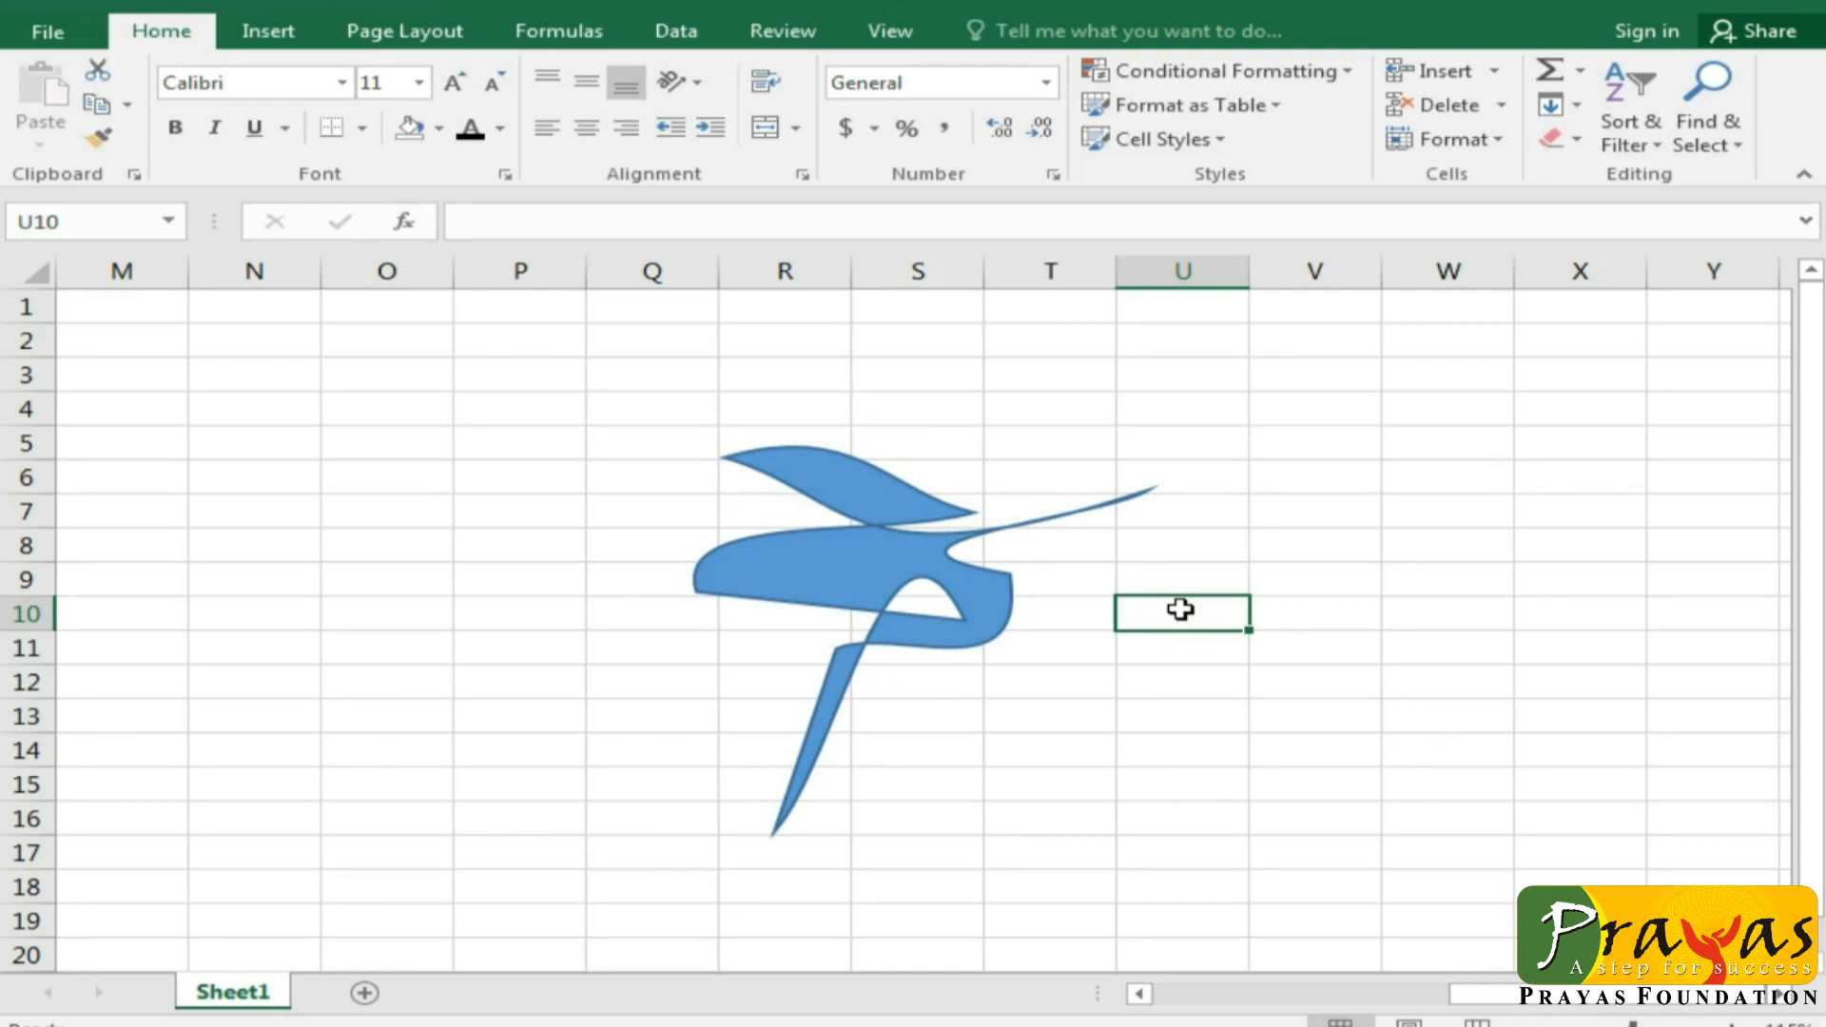
Step: Change the distorted shape into a right arrow and resize it to about 2.42 in high and 3.29 in wide, over columns P to U
left_click(861, 584)
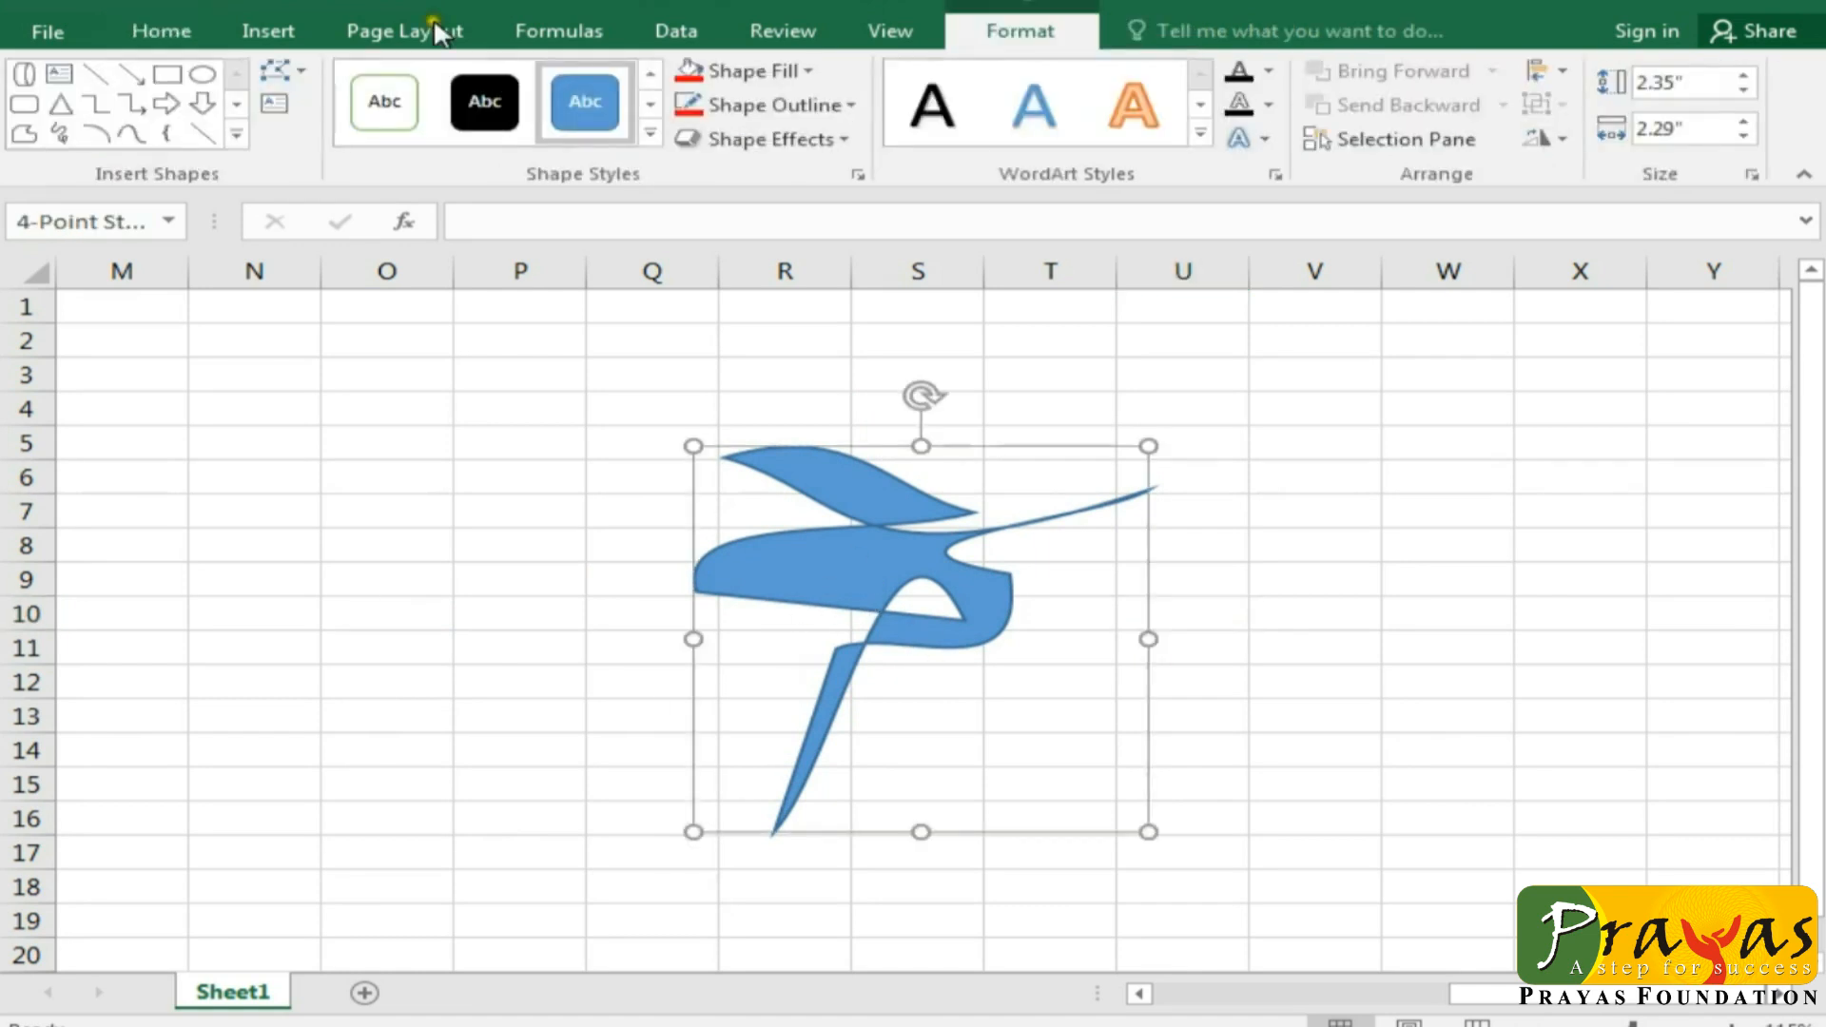
left_click(300, 74)
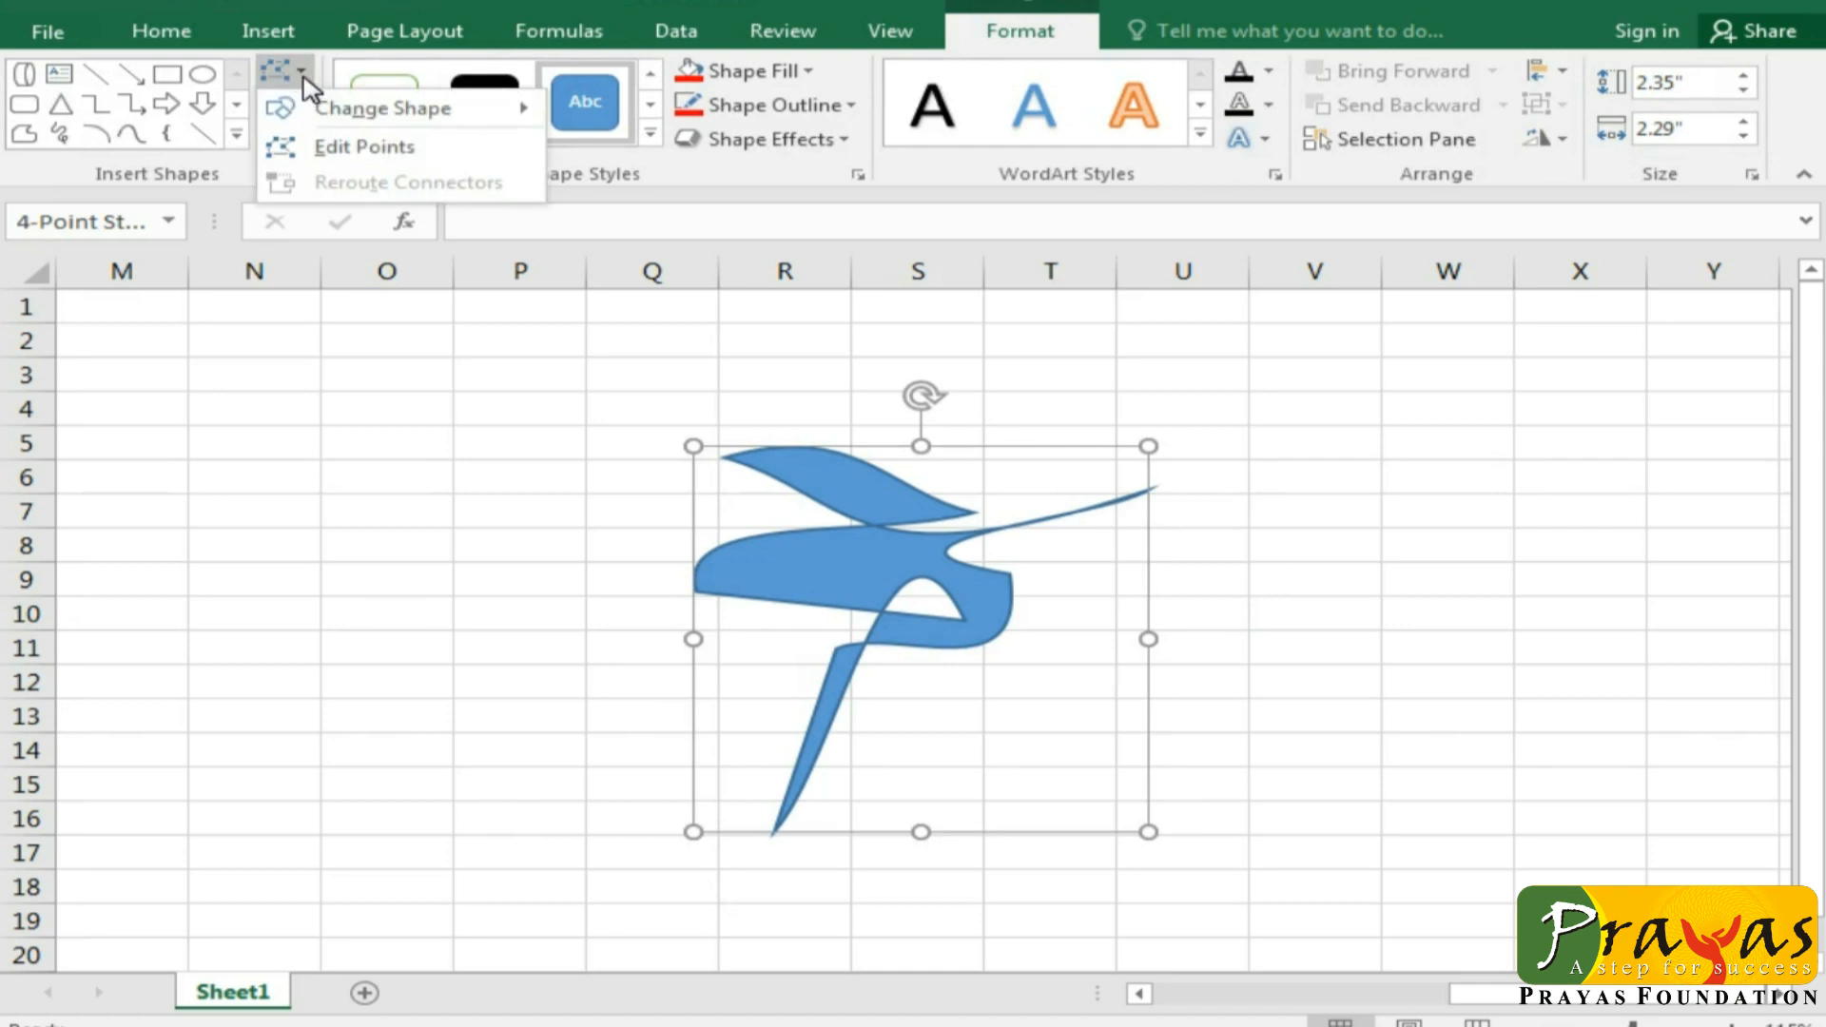
mouse_move(329, 108)
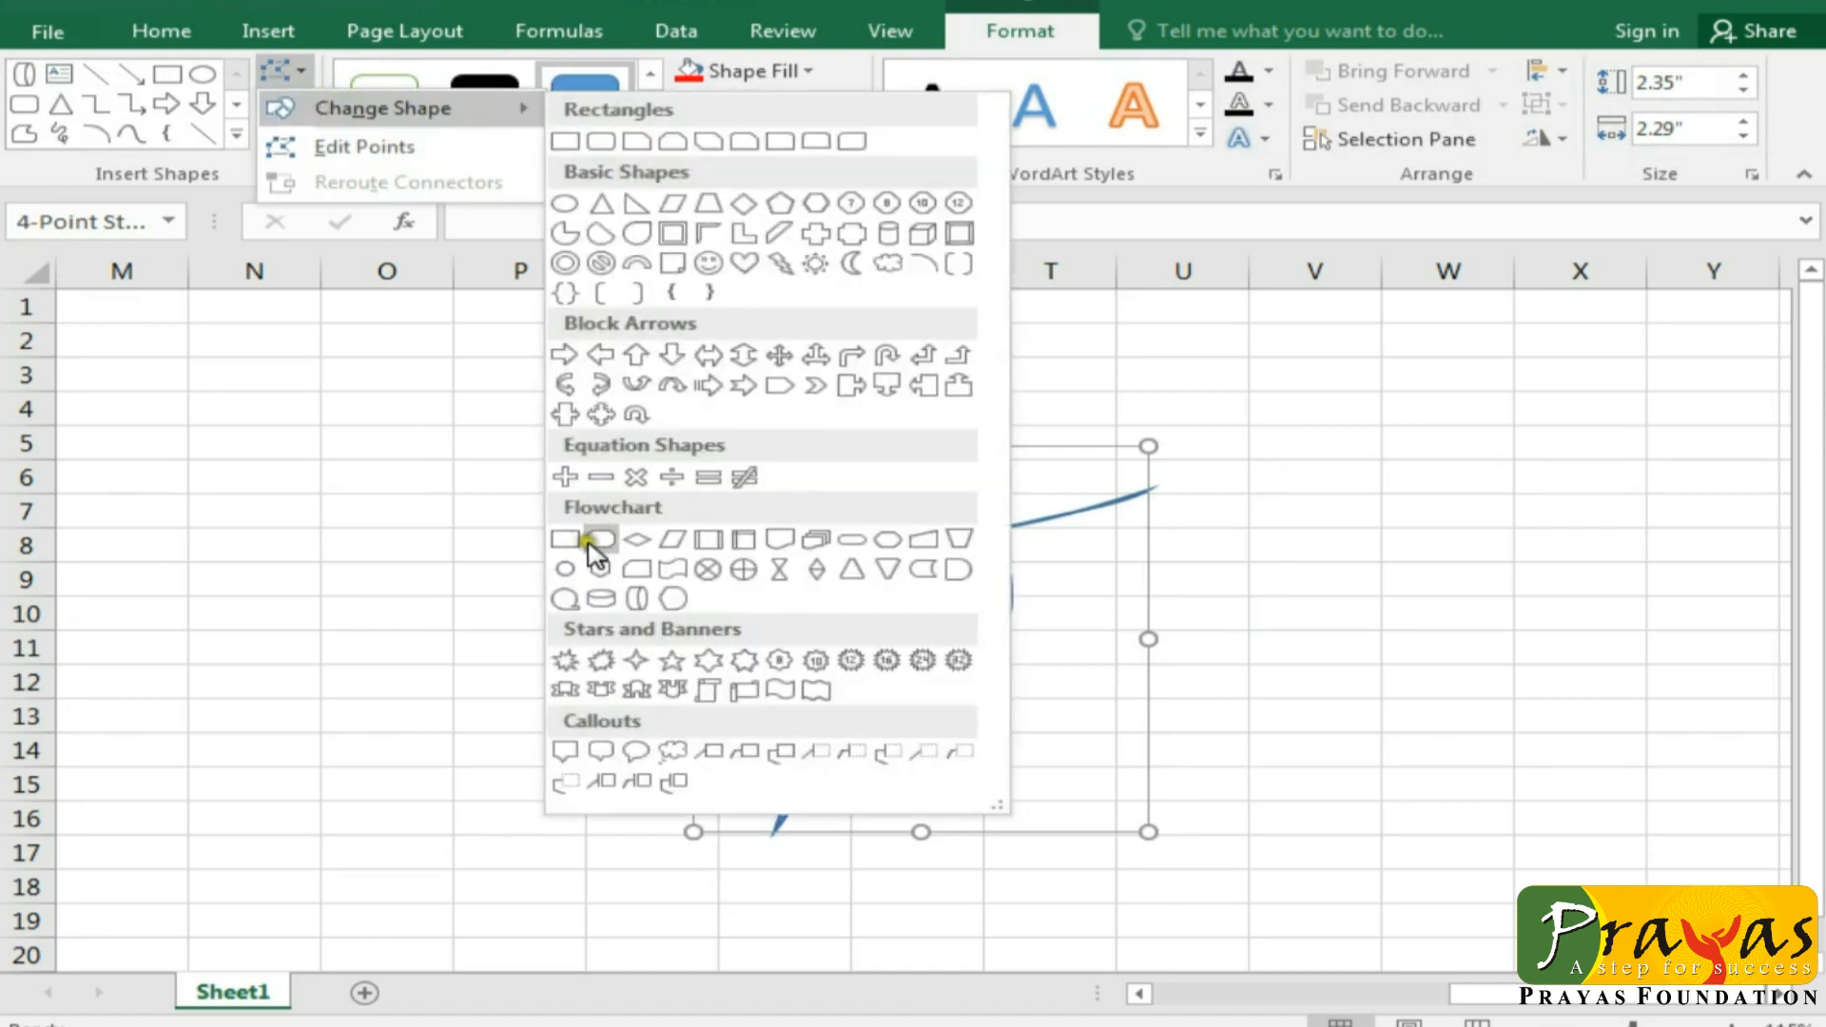
left_click(564, 356)
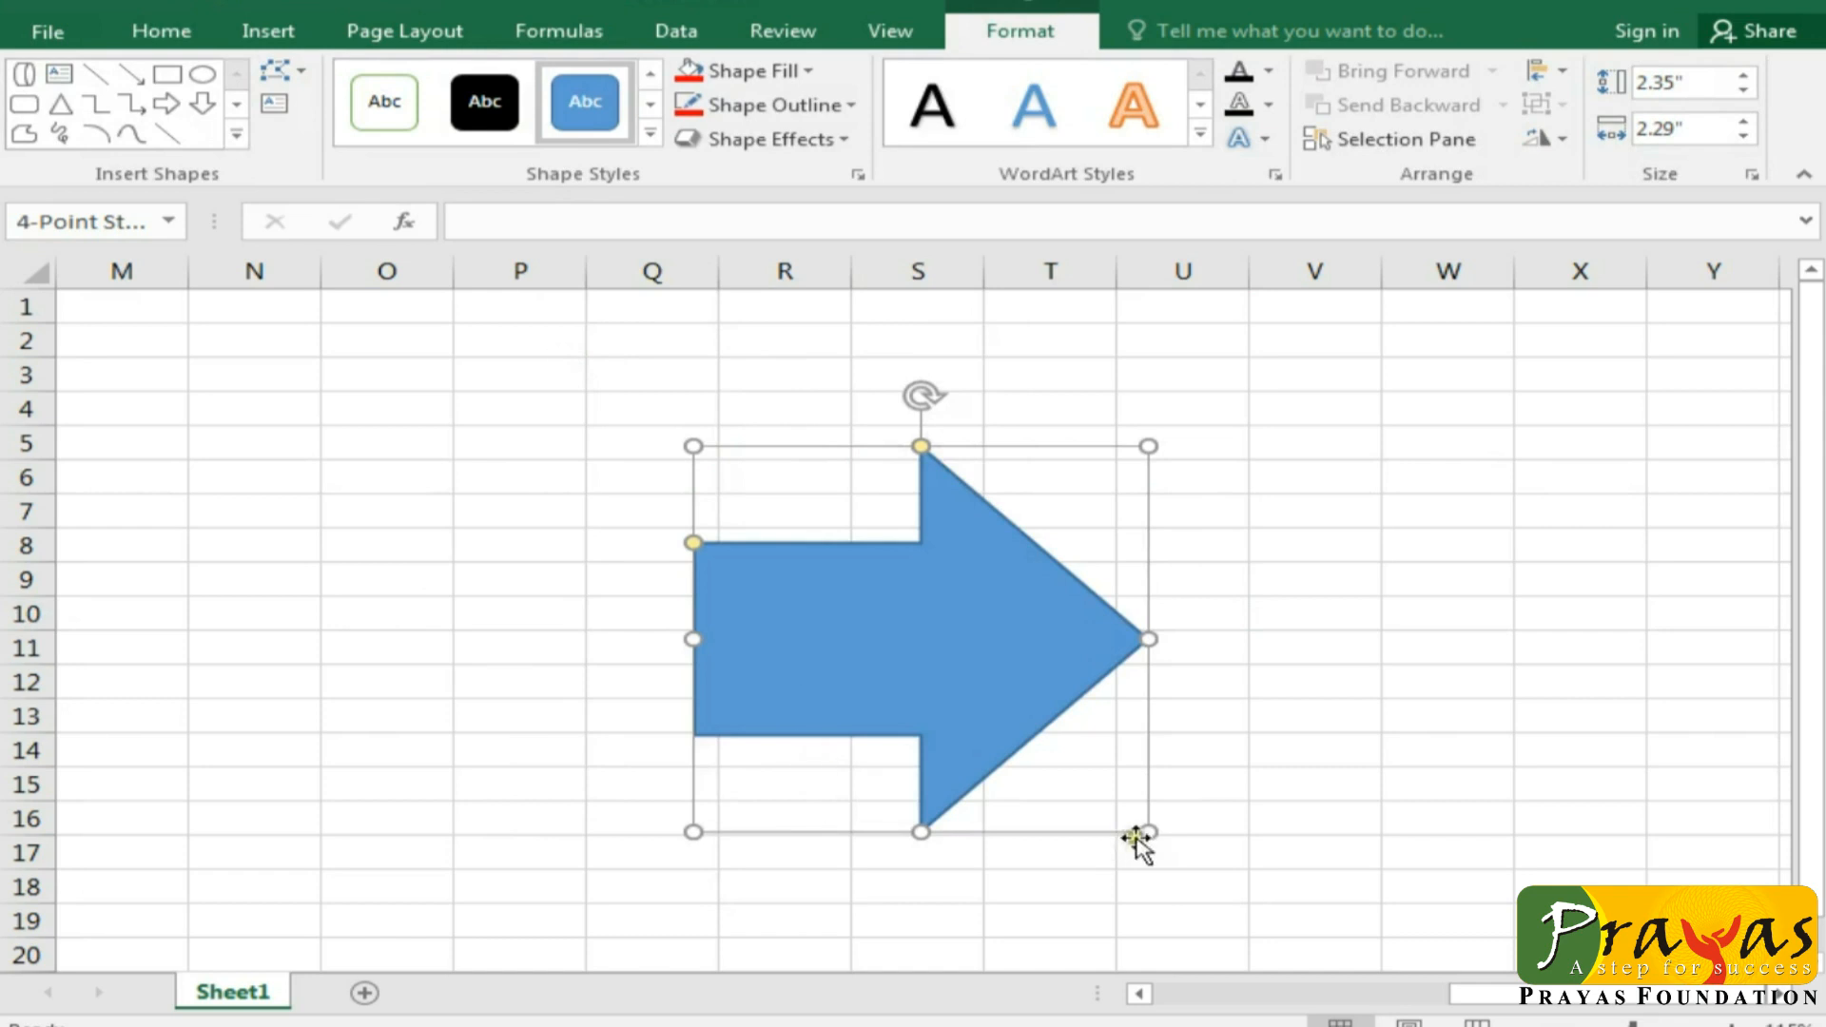
left_click_drag(1148, 833, 1341, 836)
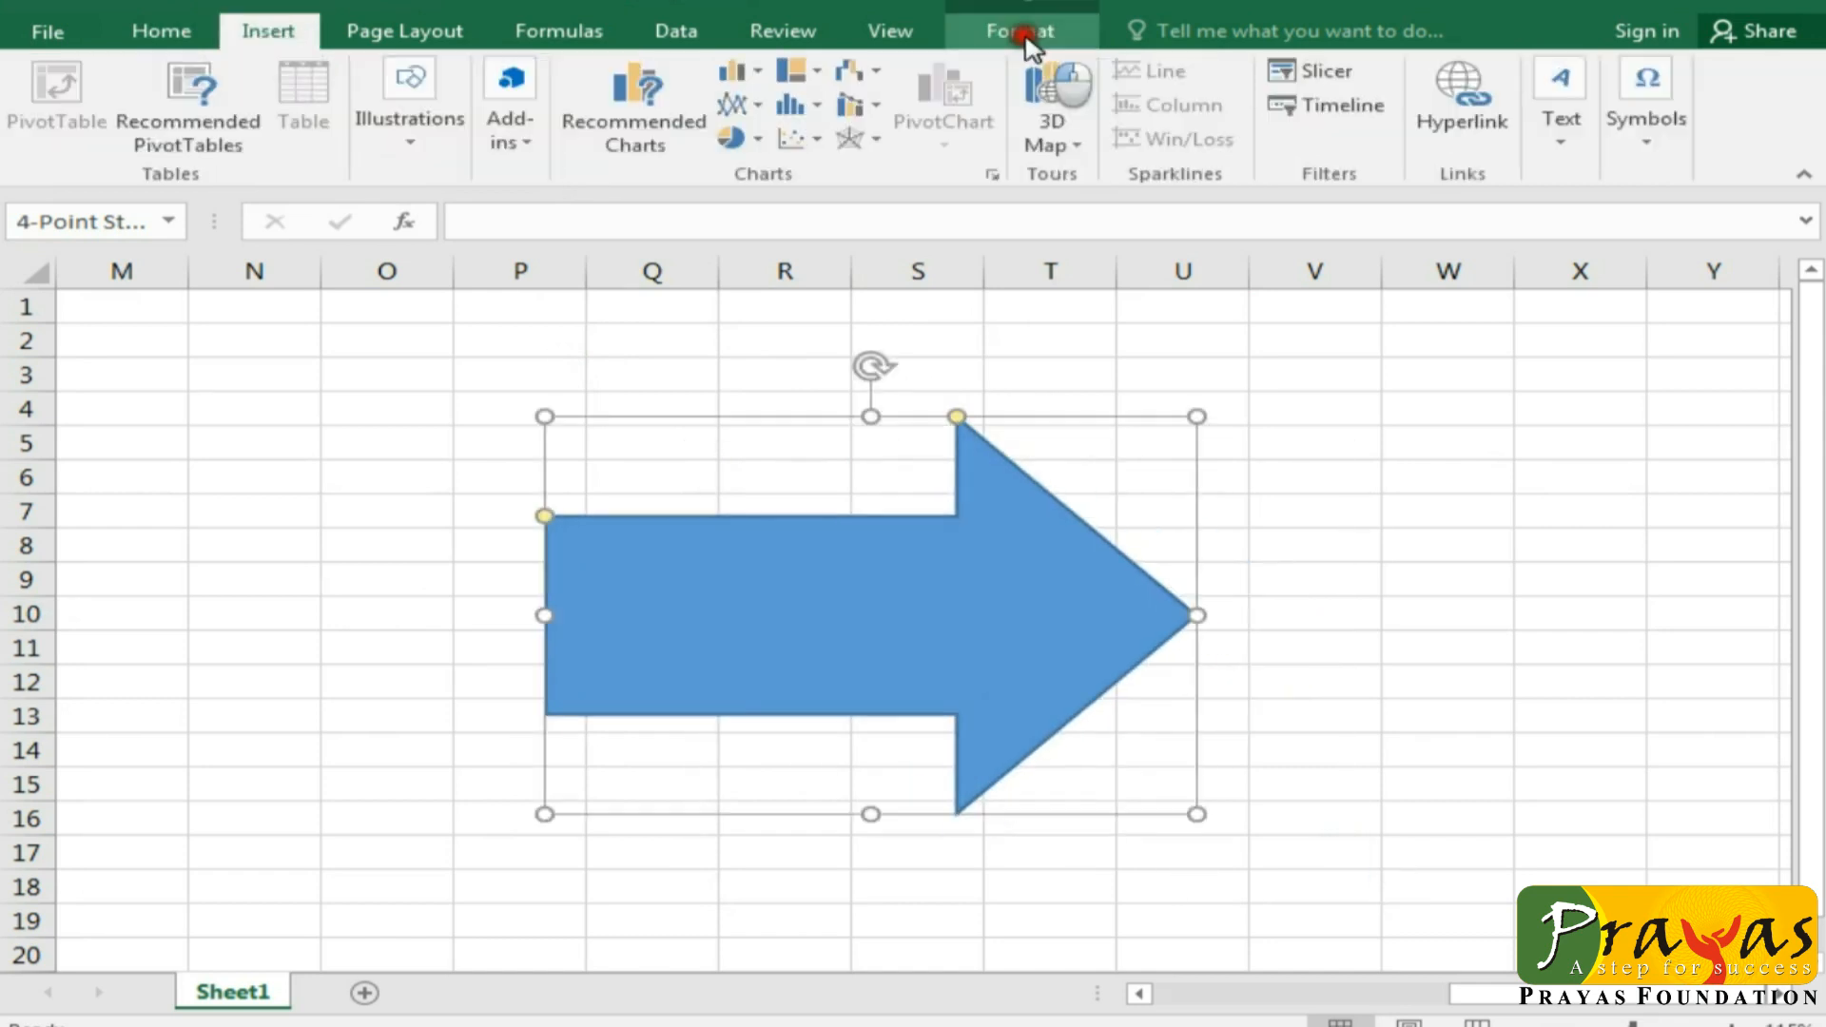
Step: Find the Text Box command among the shape-insertion tools and the text-insertion commands
left_click(1026, 37)
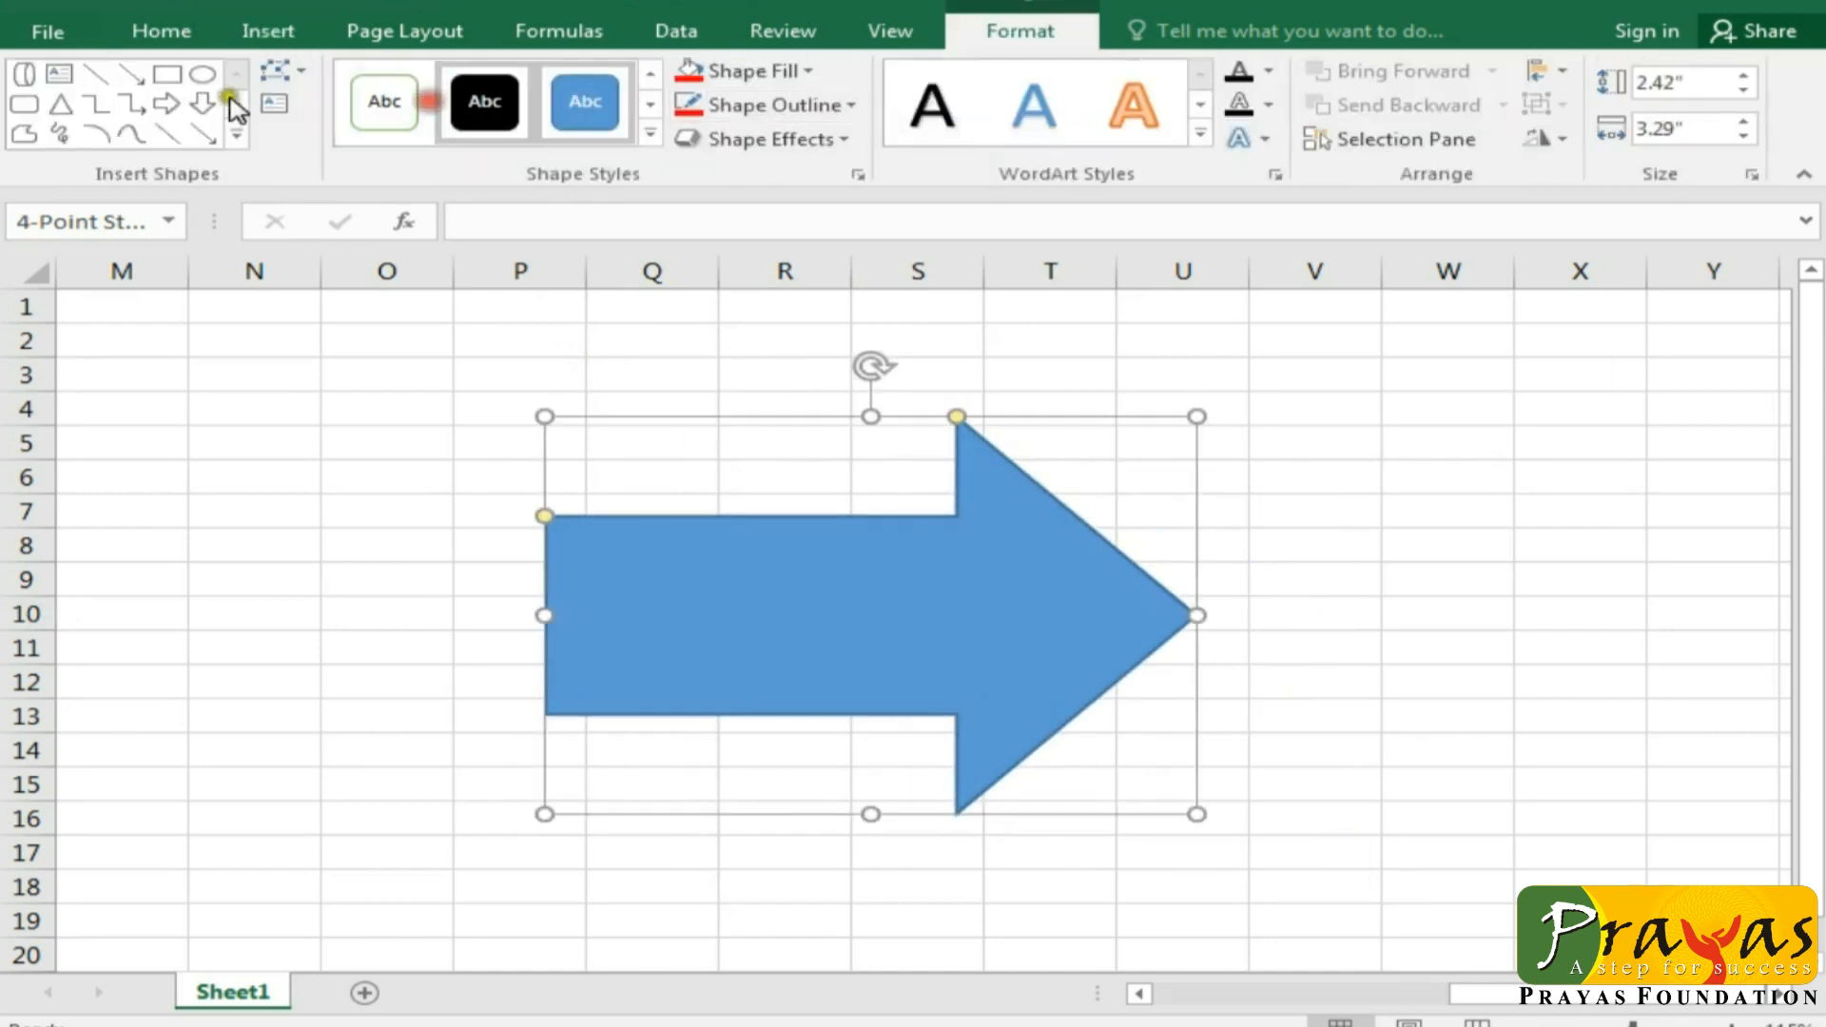
left_click(281, 109)
left_click(267, 32)
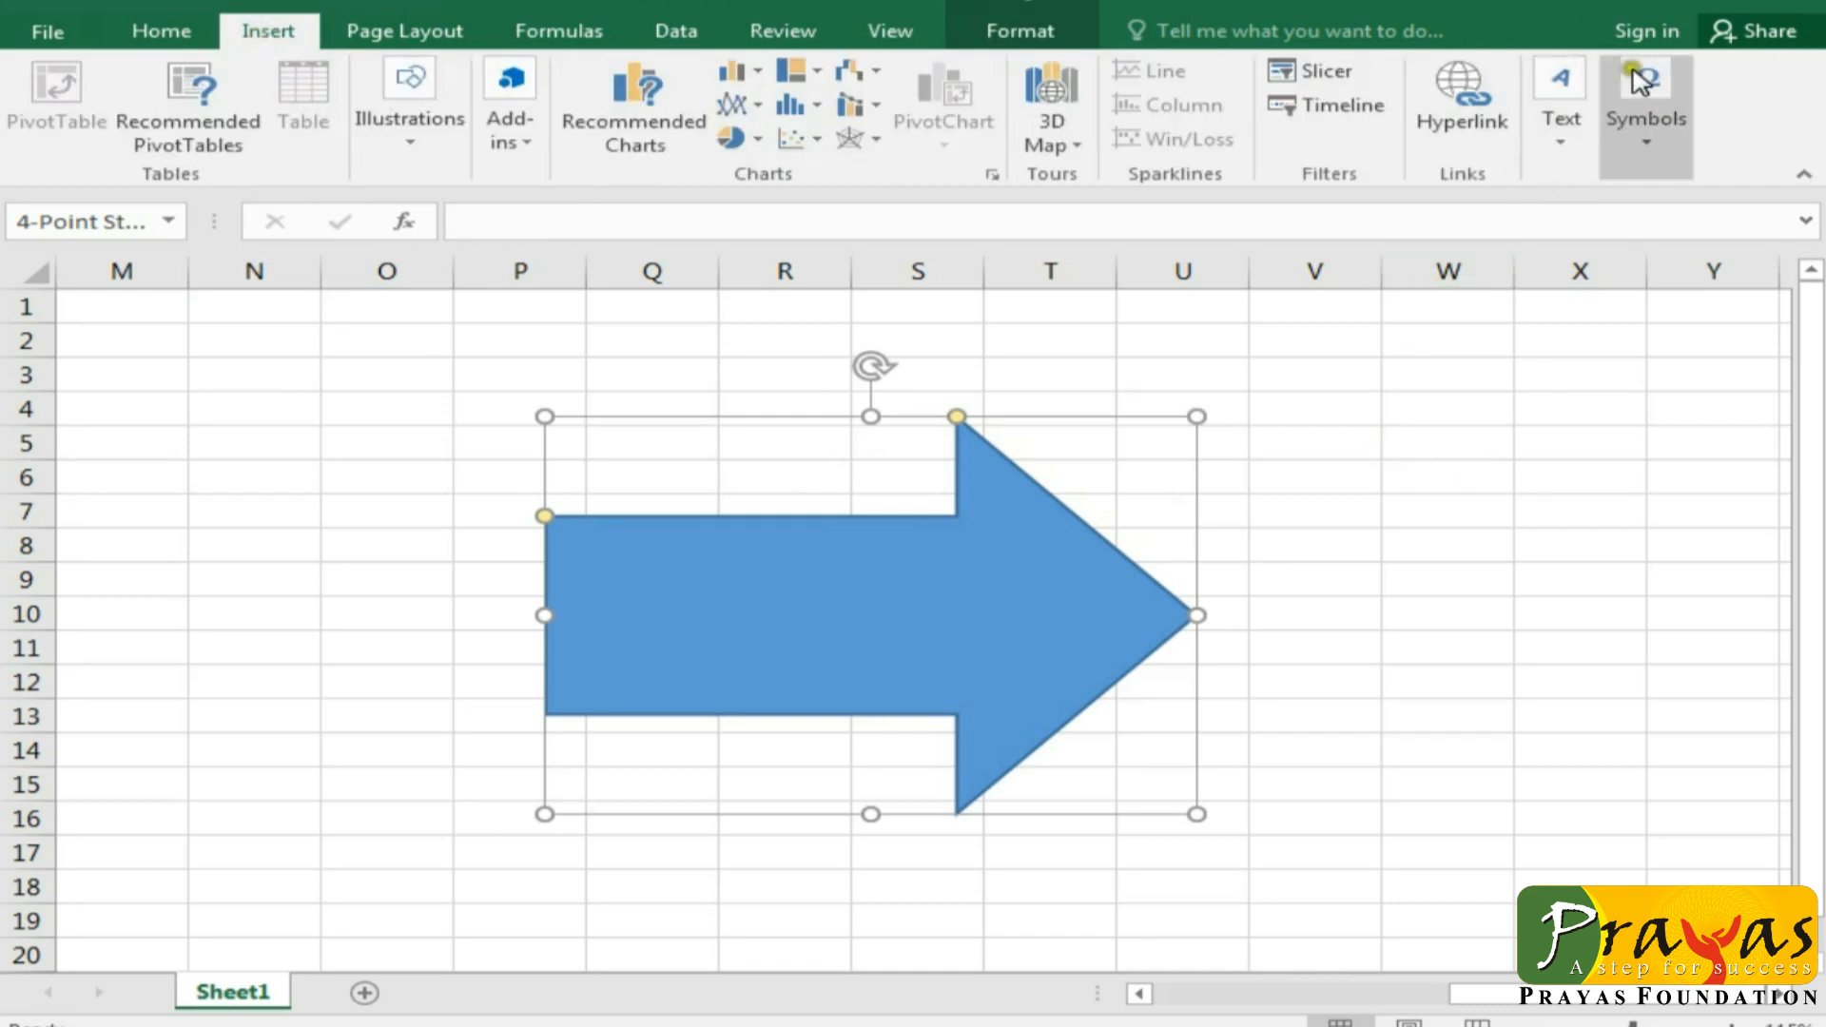
left_click(1559, 140)
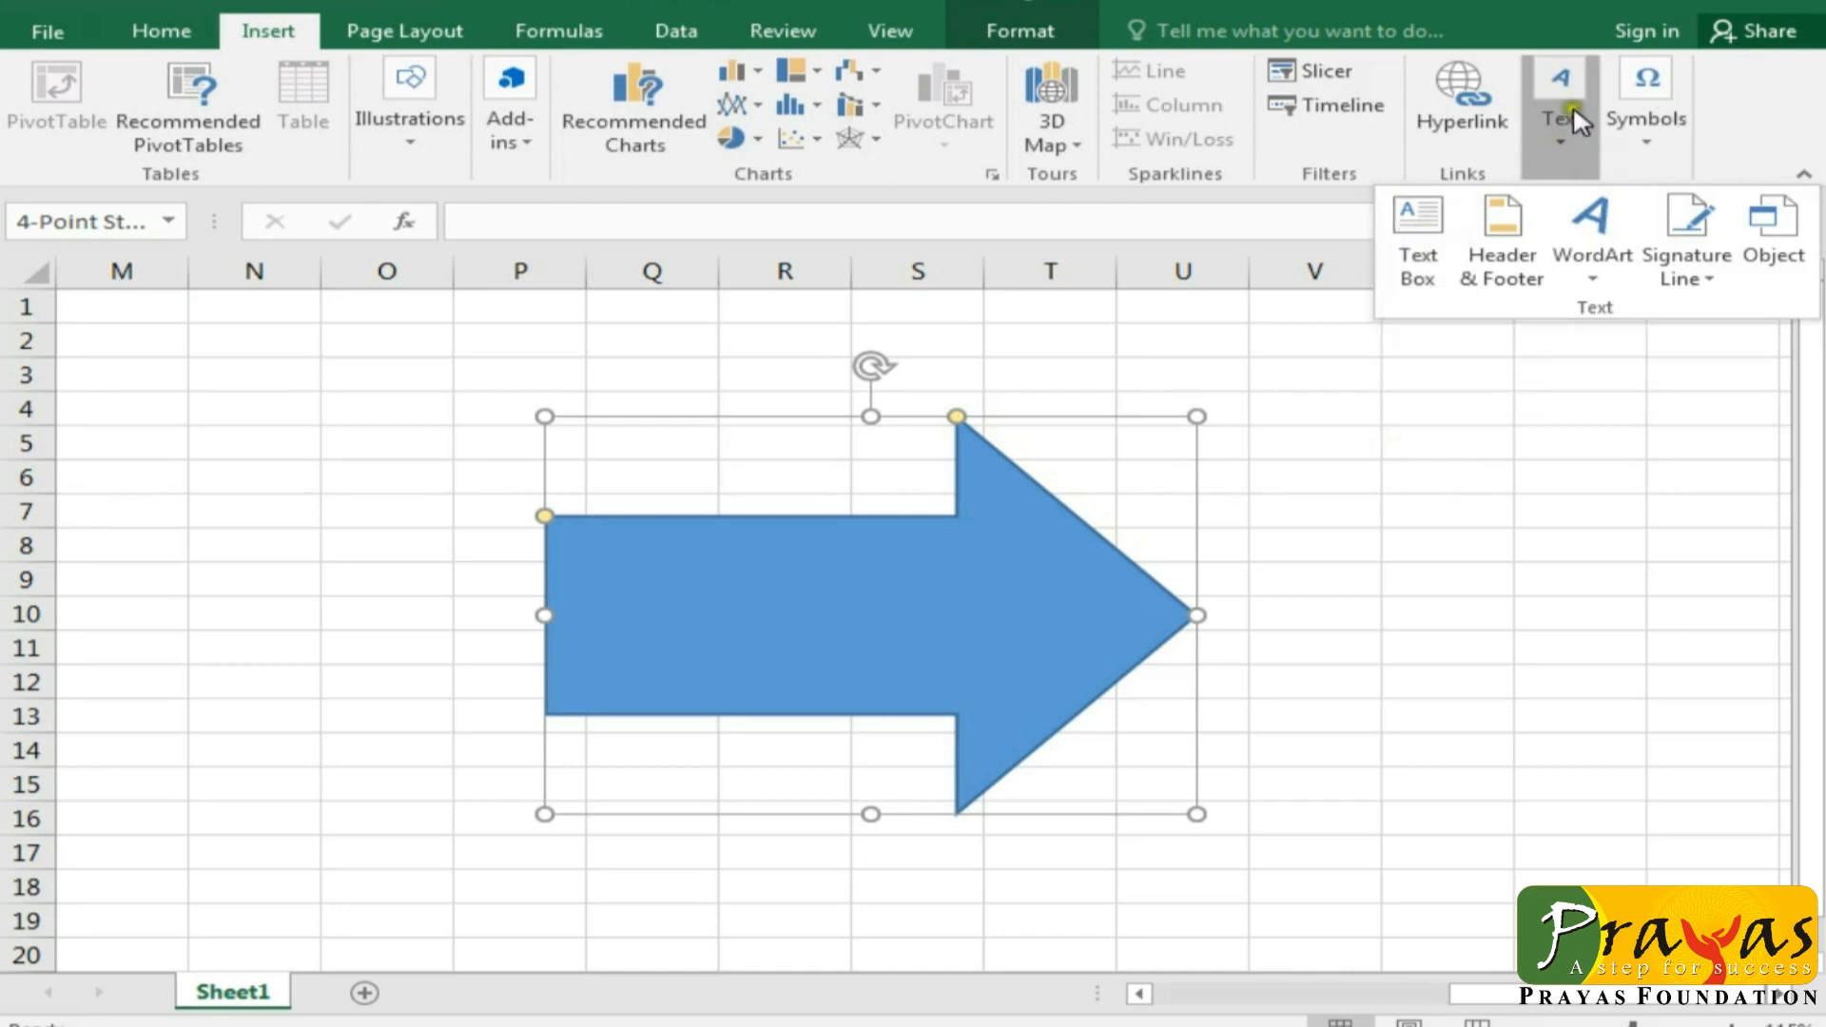
left_click(1414, 266)
left_click(1439, 468)
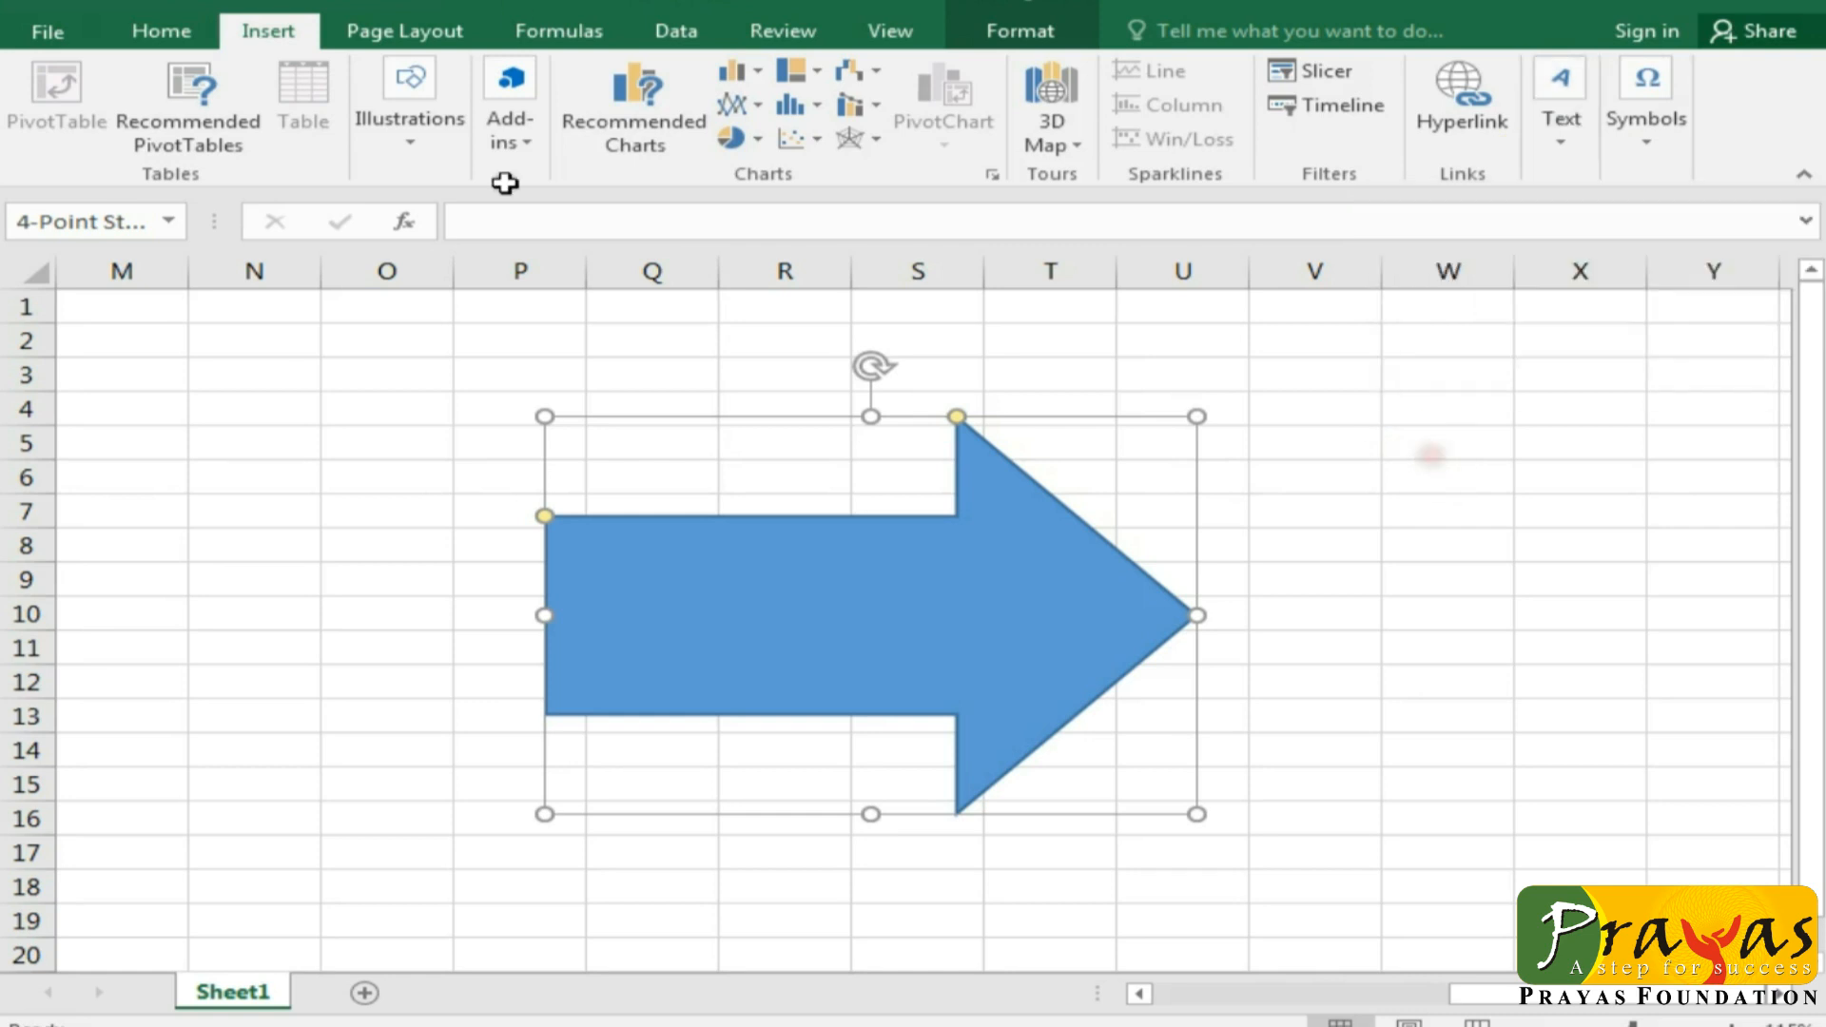
left_click(616, 624)
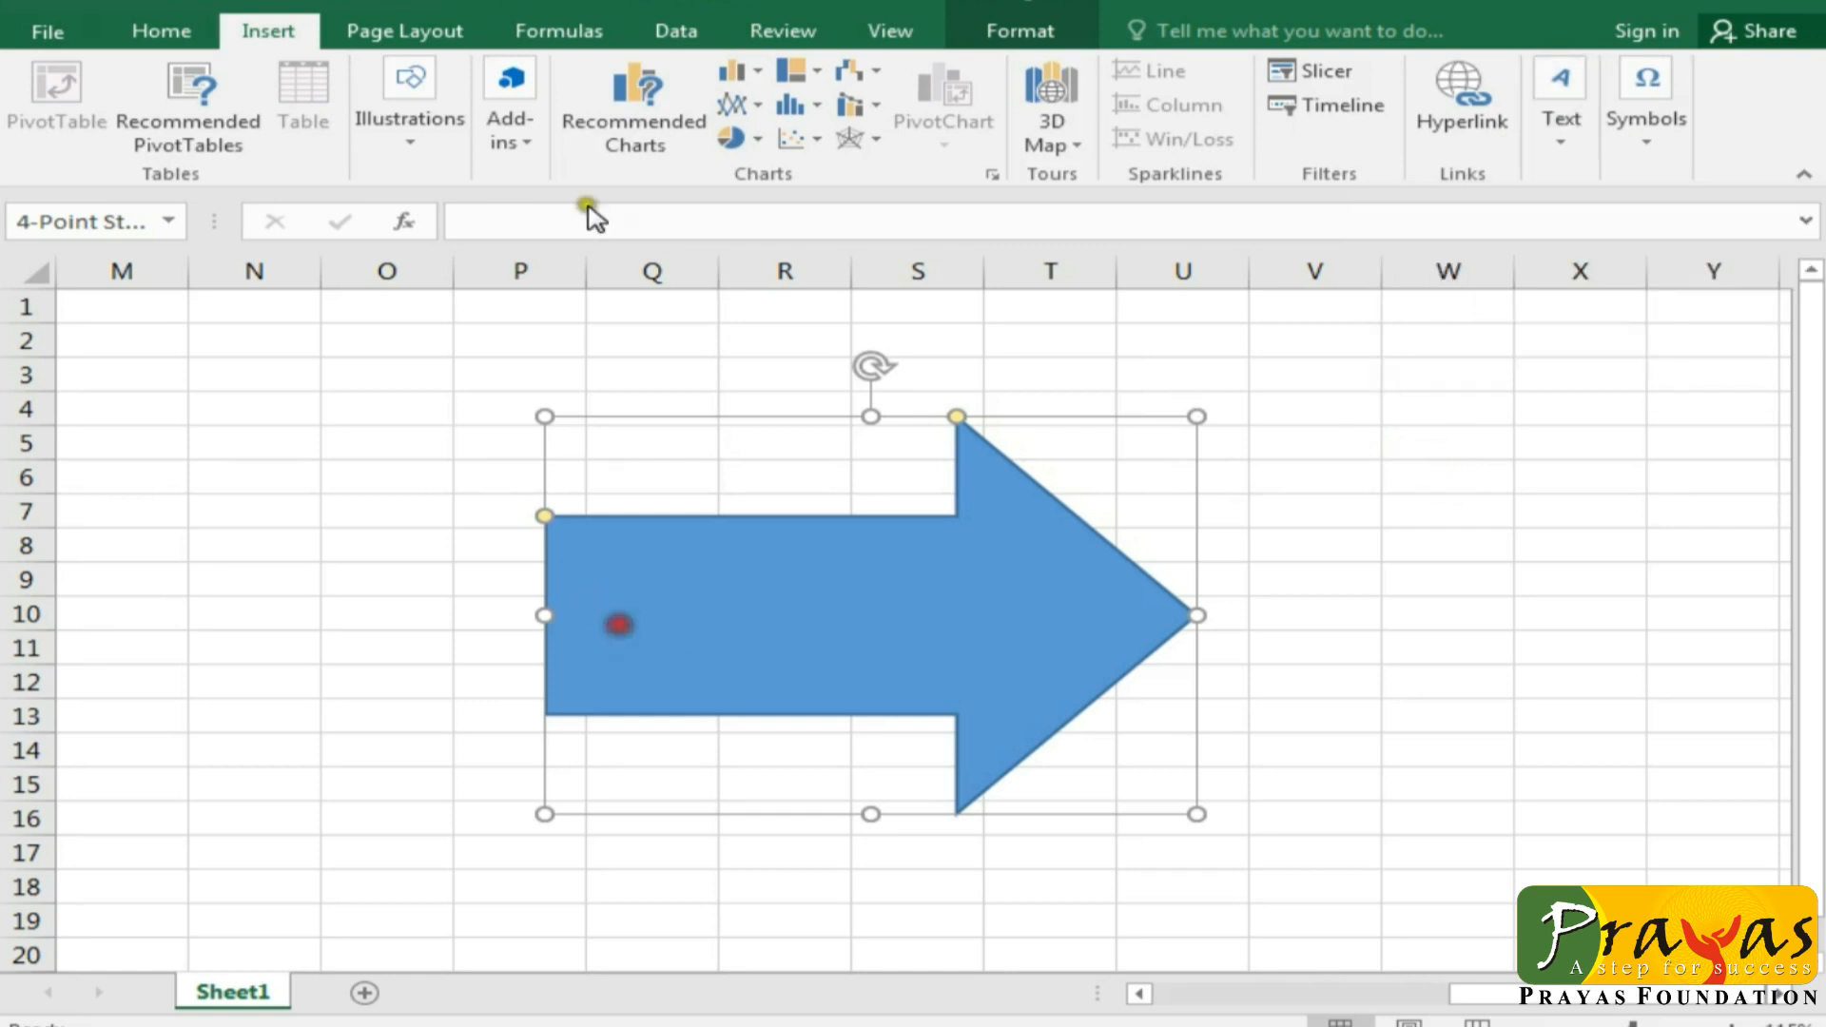
Step: Preview the theme shape styles on the arrow, and move it to span columns T to Y, from row 5 to row 16
left_click(1066, 38)
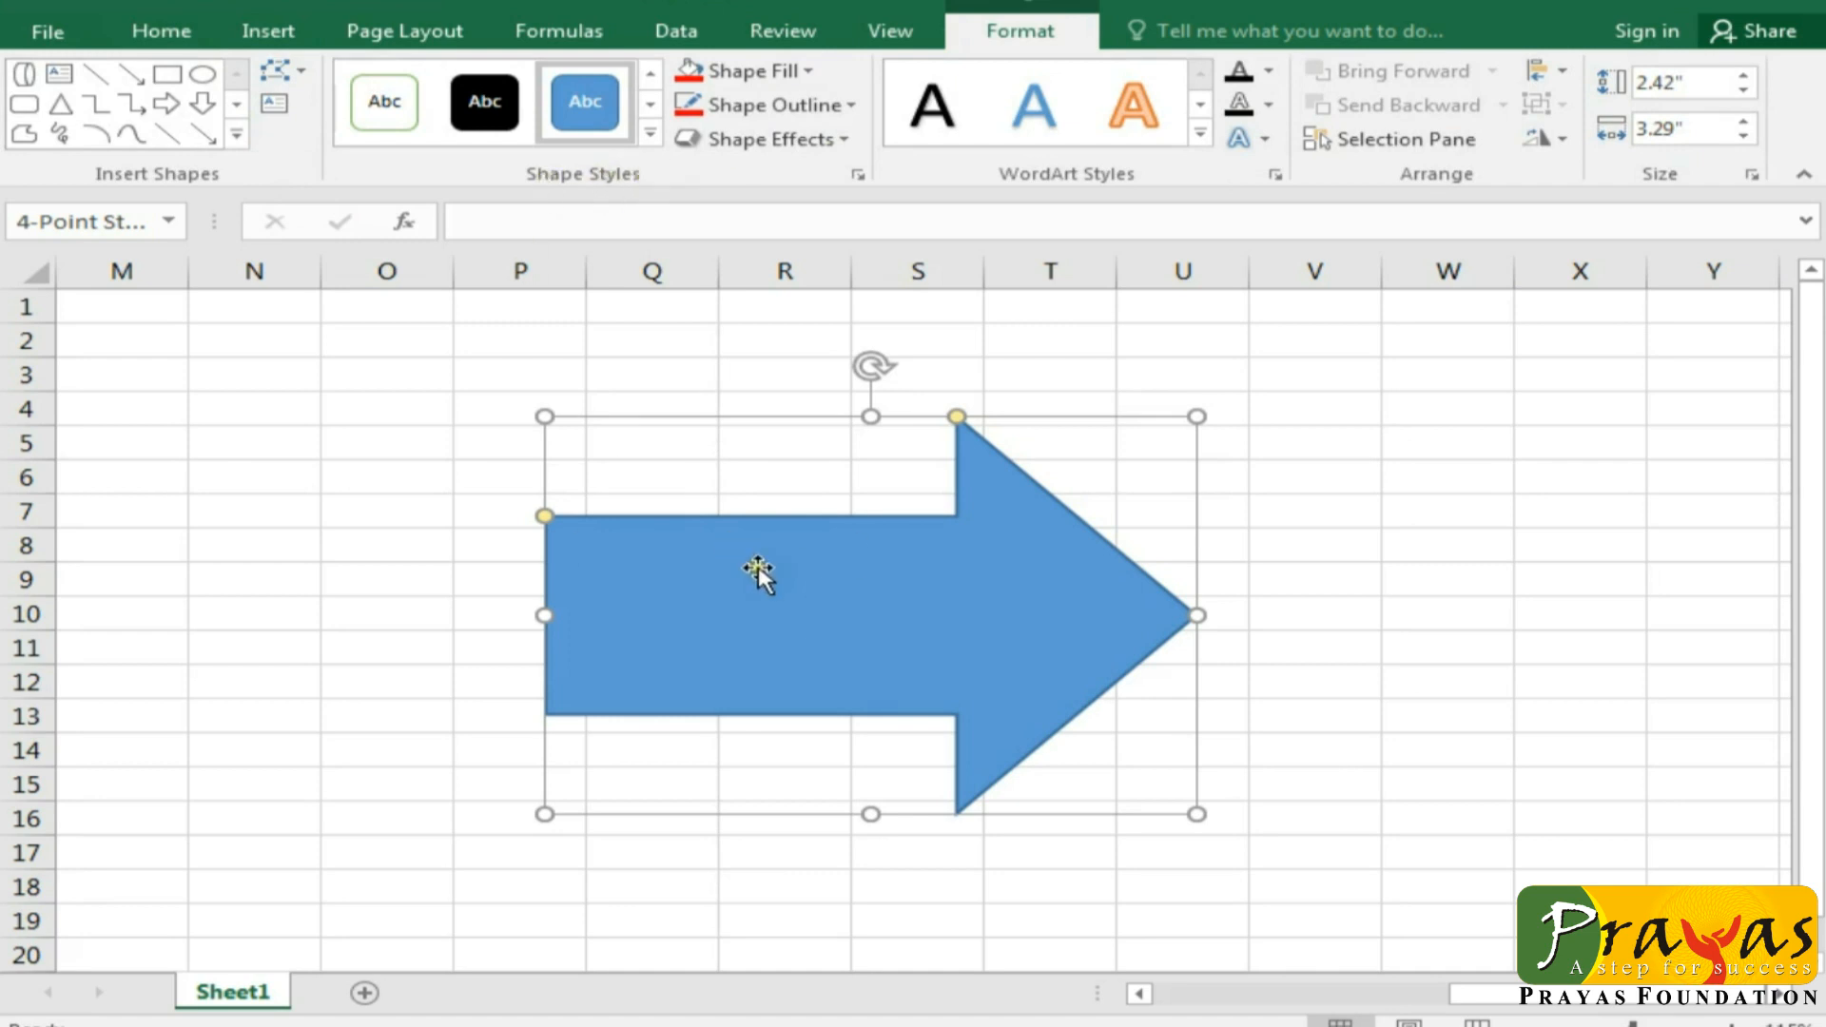
left_click_drag(759, 571, 703, 541)
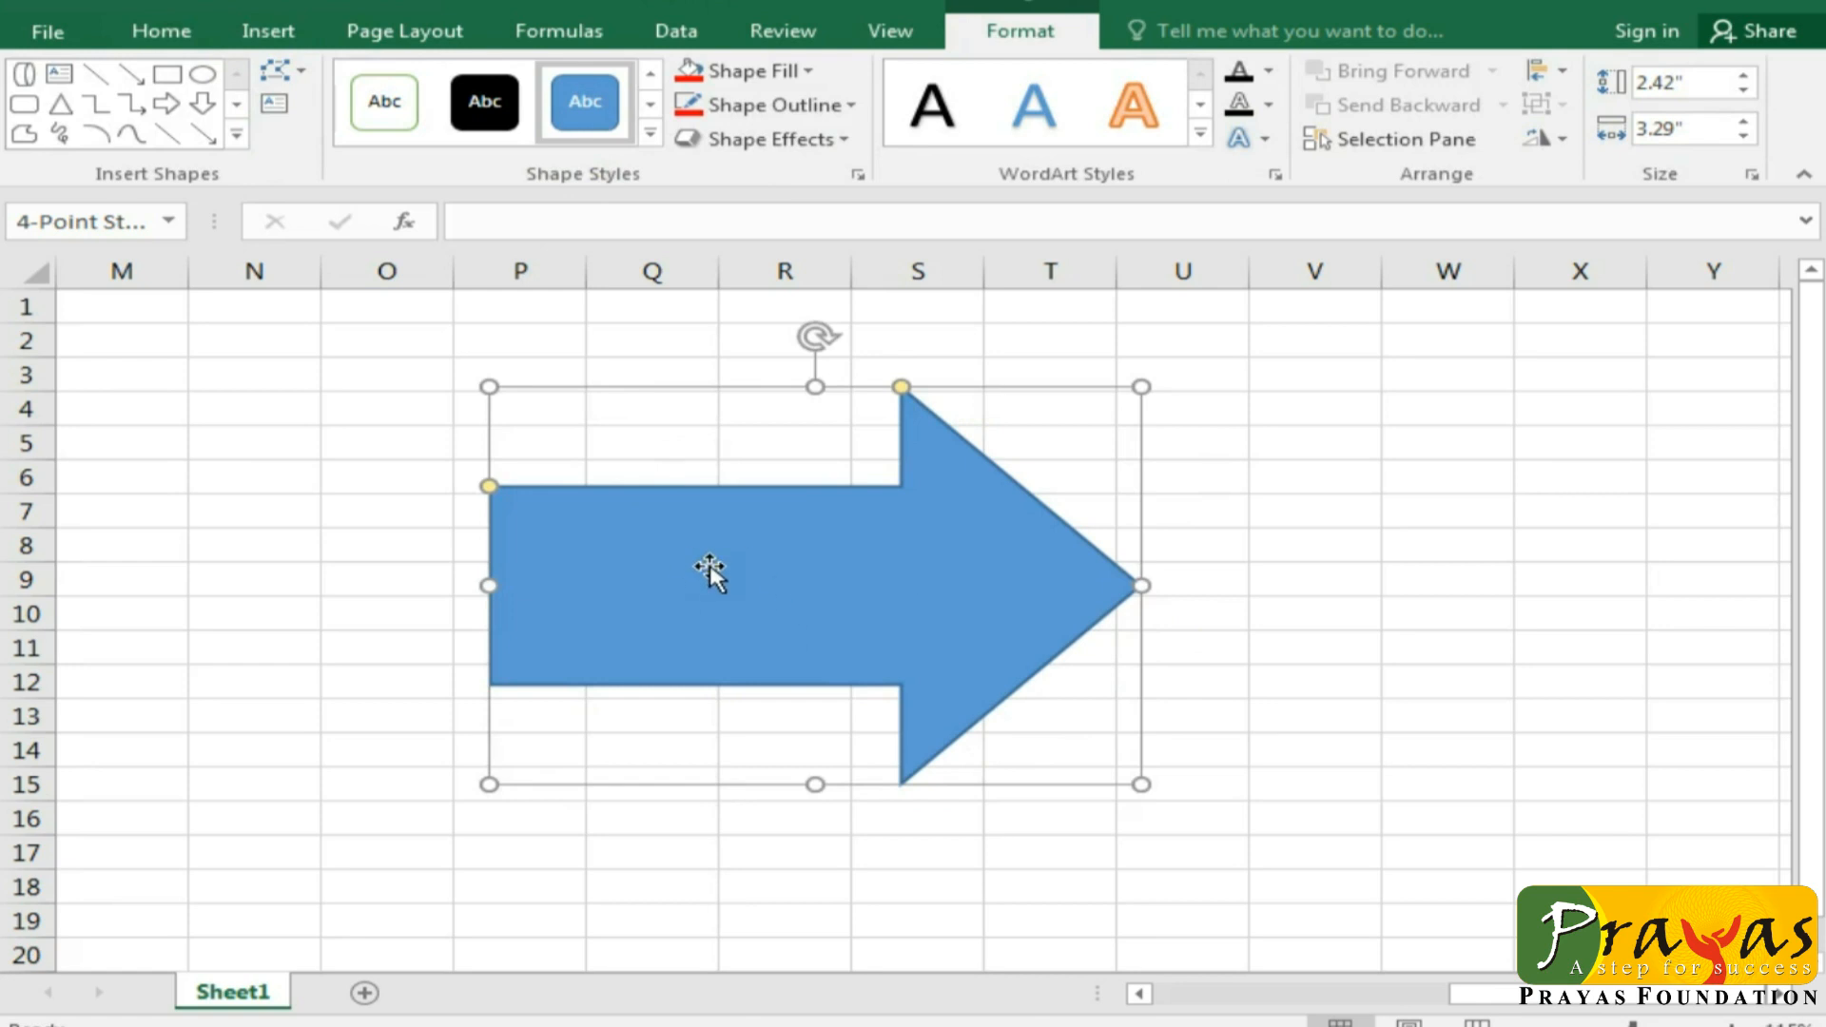
left_click(650, 133)
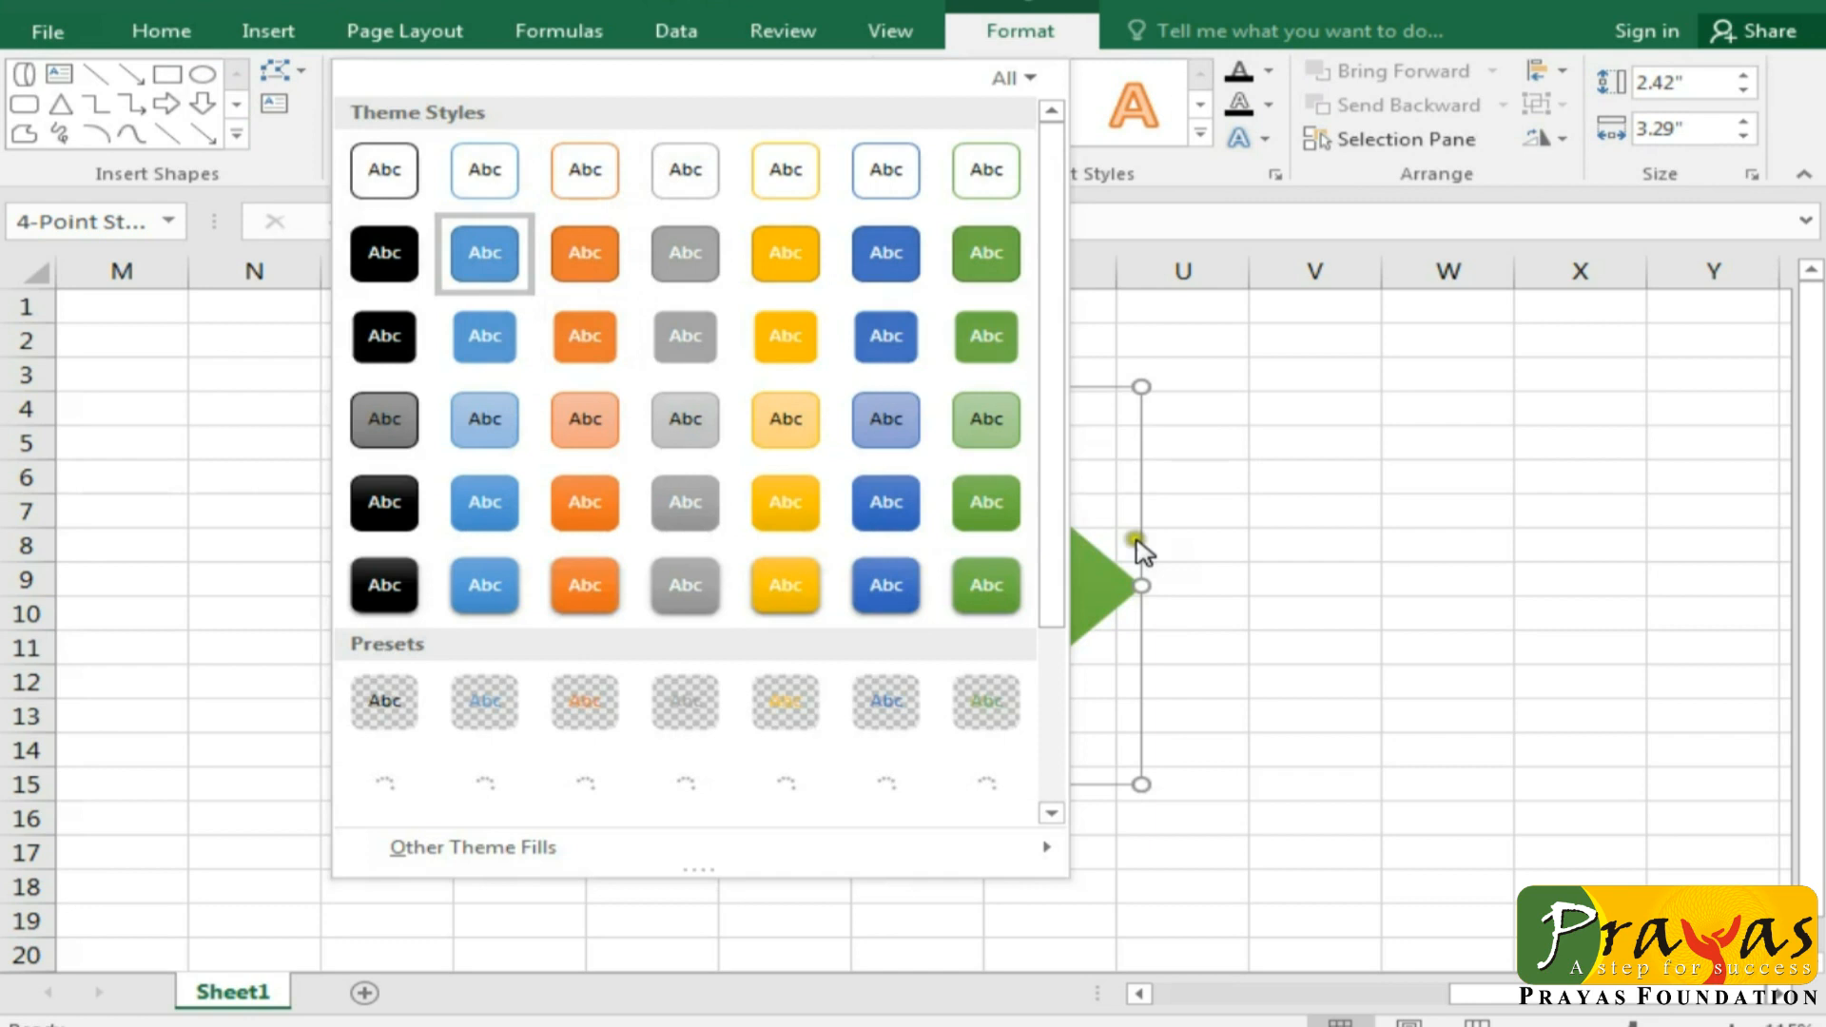
left_click(980, 561)
left_click_drag(980, 562, 1507, 597)
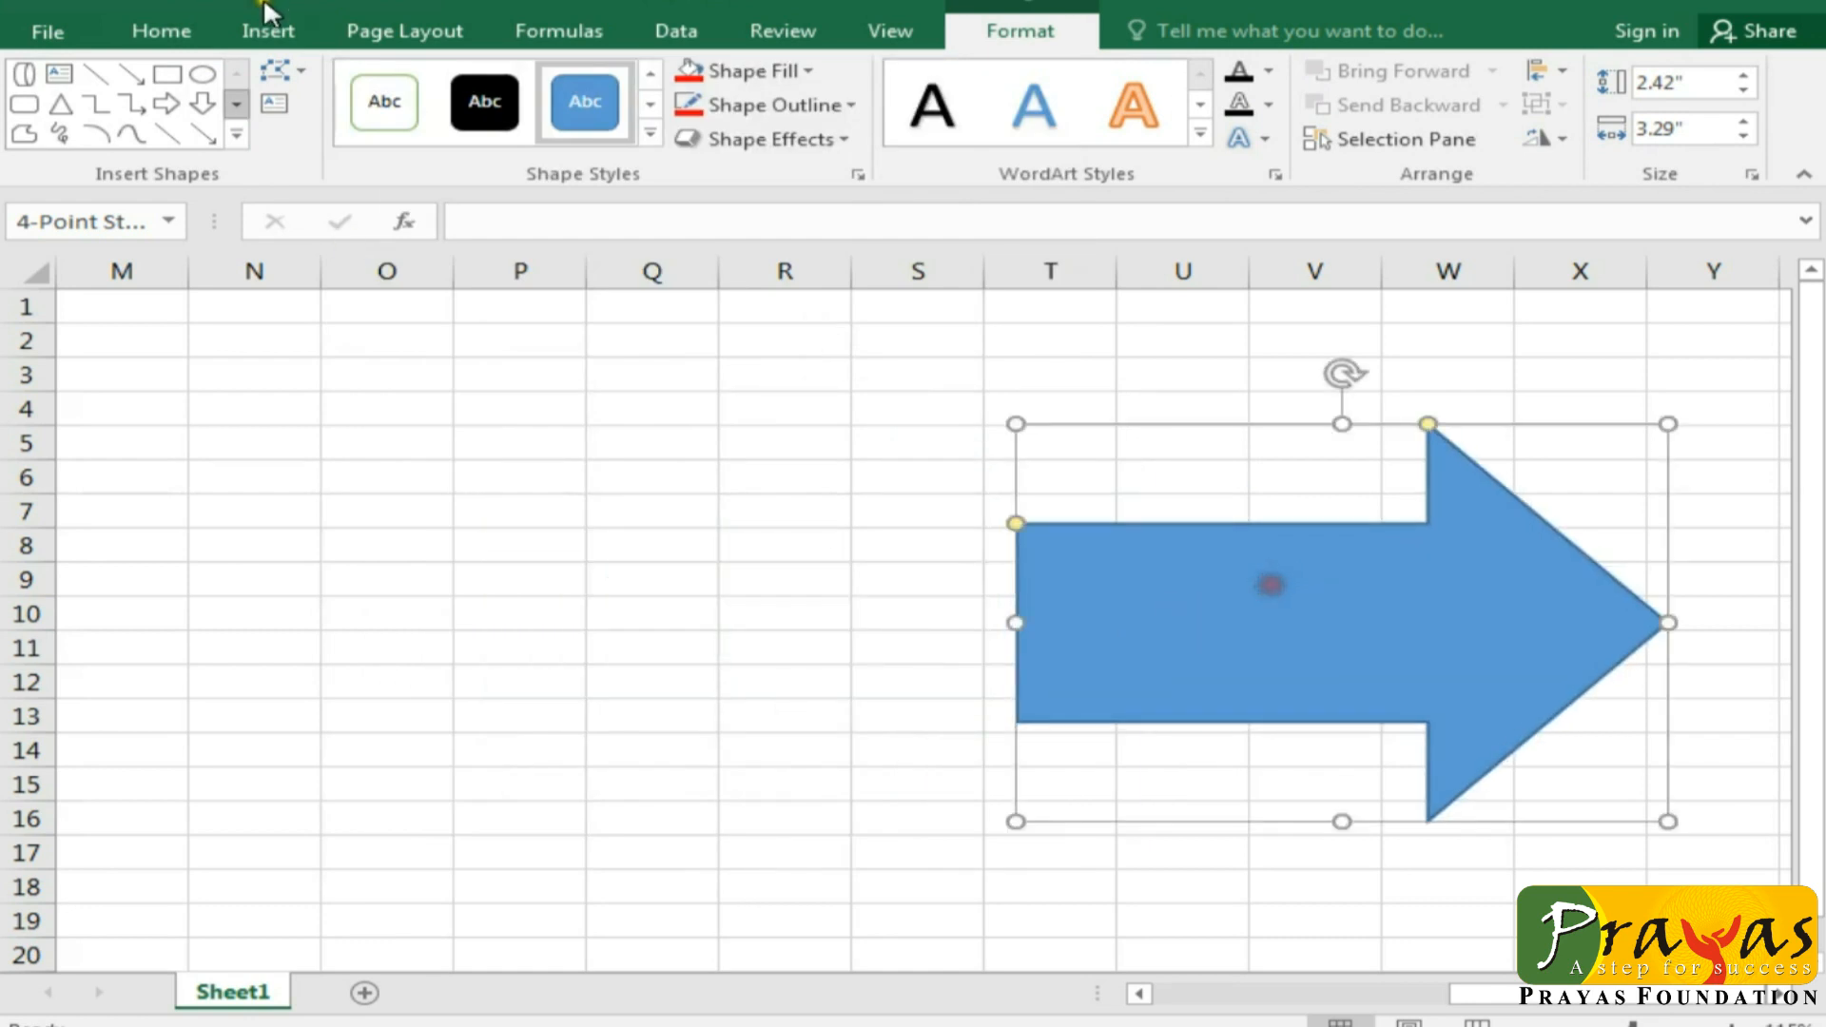
Step: Apply the solid gold theme style from the third row to the arrow and move it to span columns S to X, rows 4 to 15
left_click(653, 139)
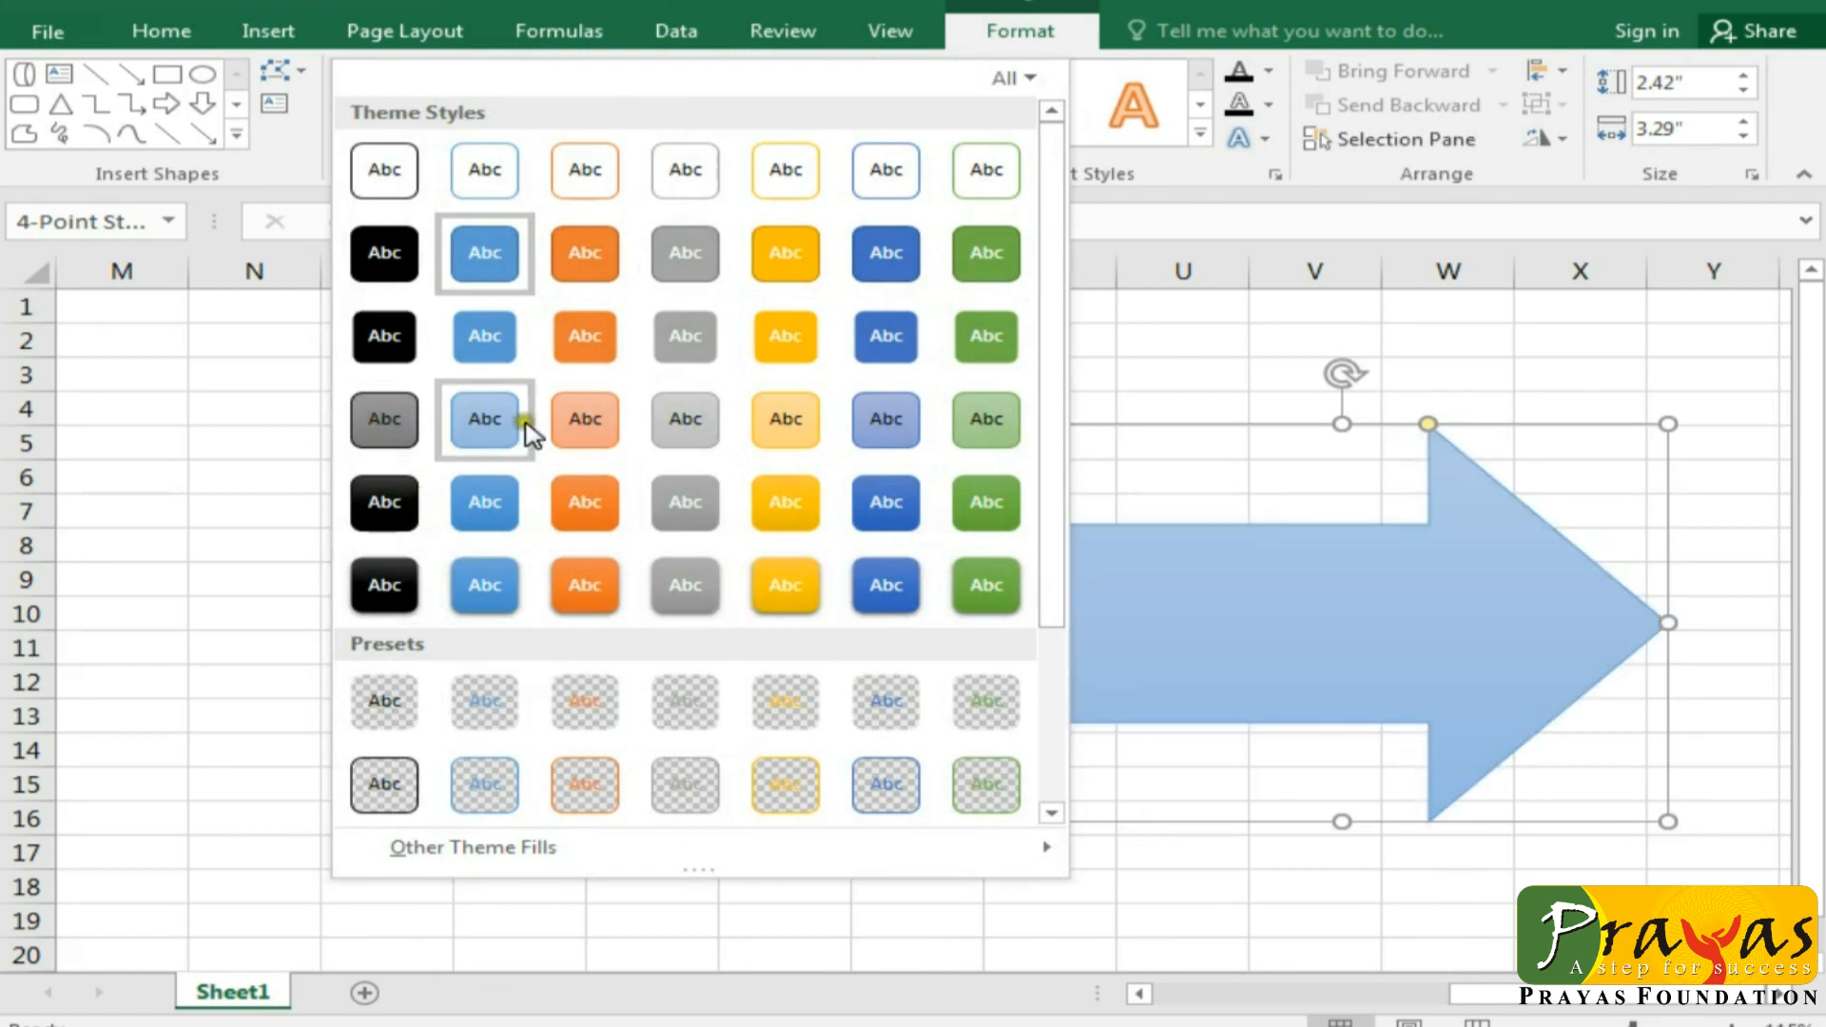
left_click(778, 352)
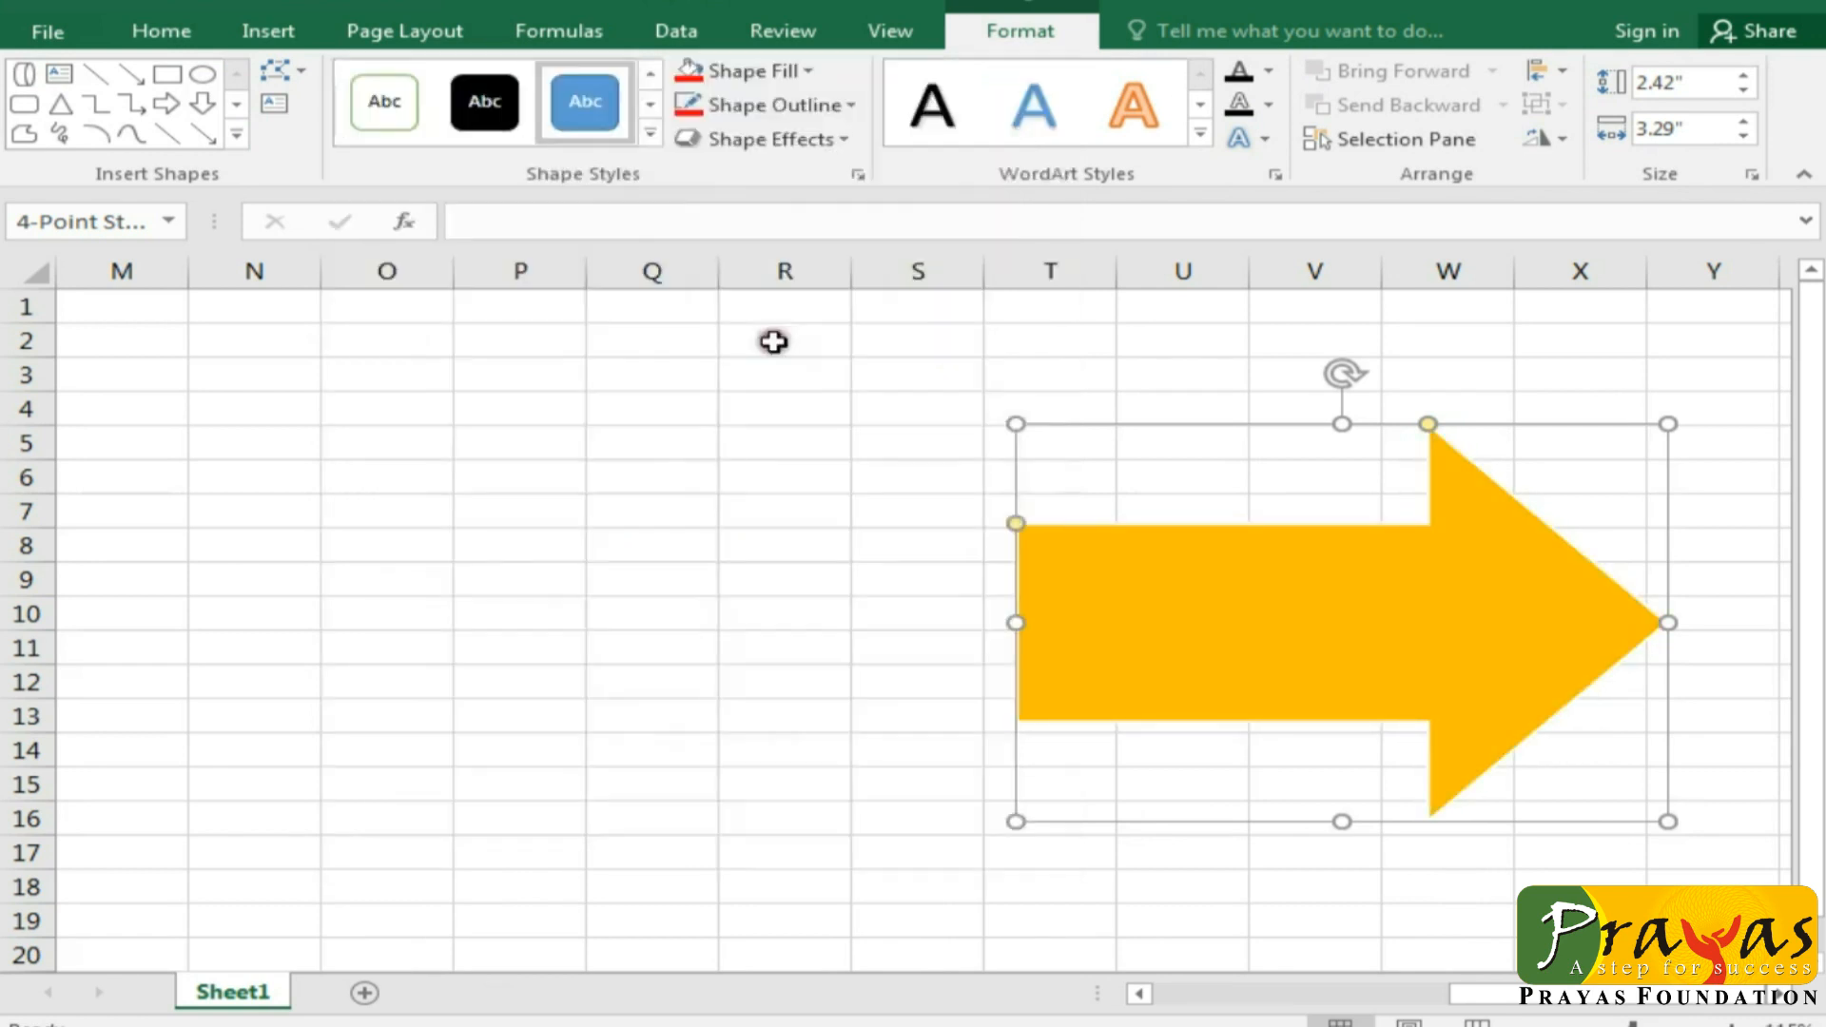
left_click_drag(1418, 623, 1356, 604)
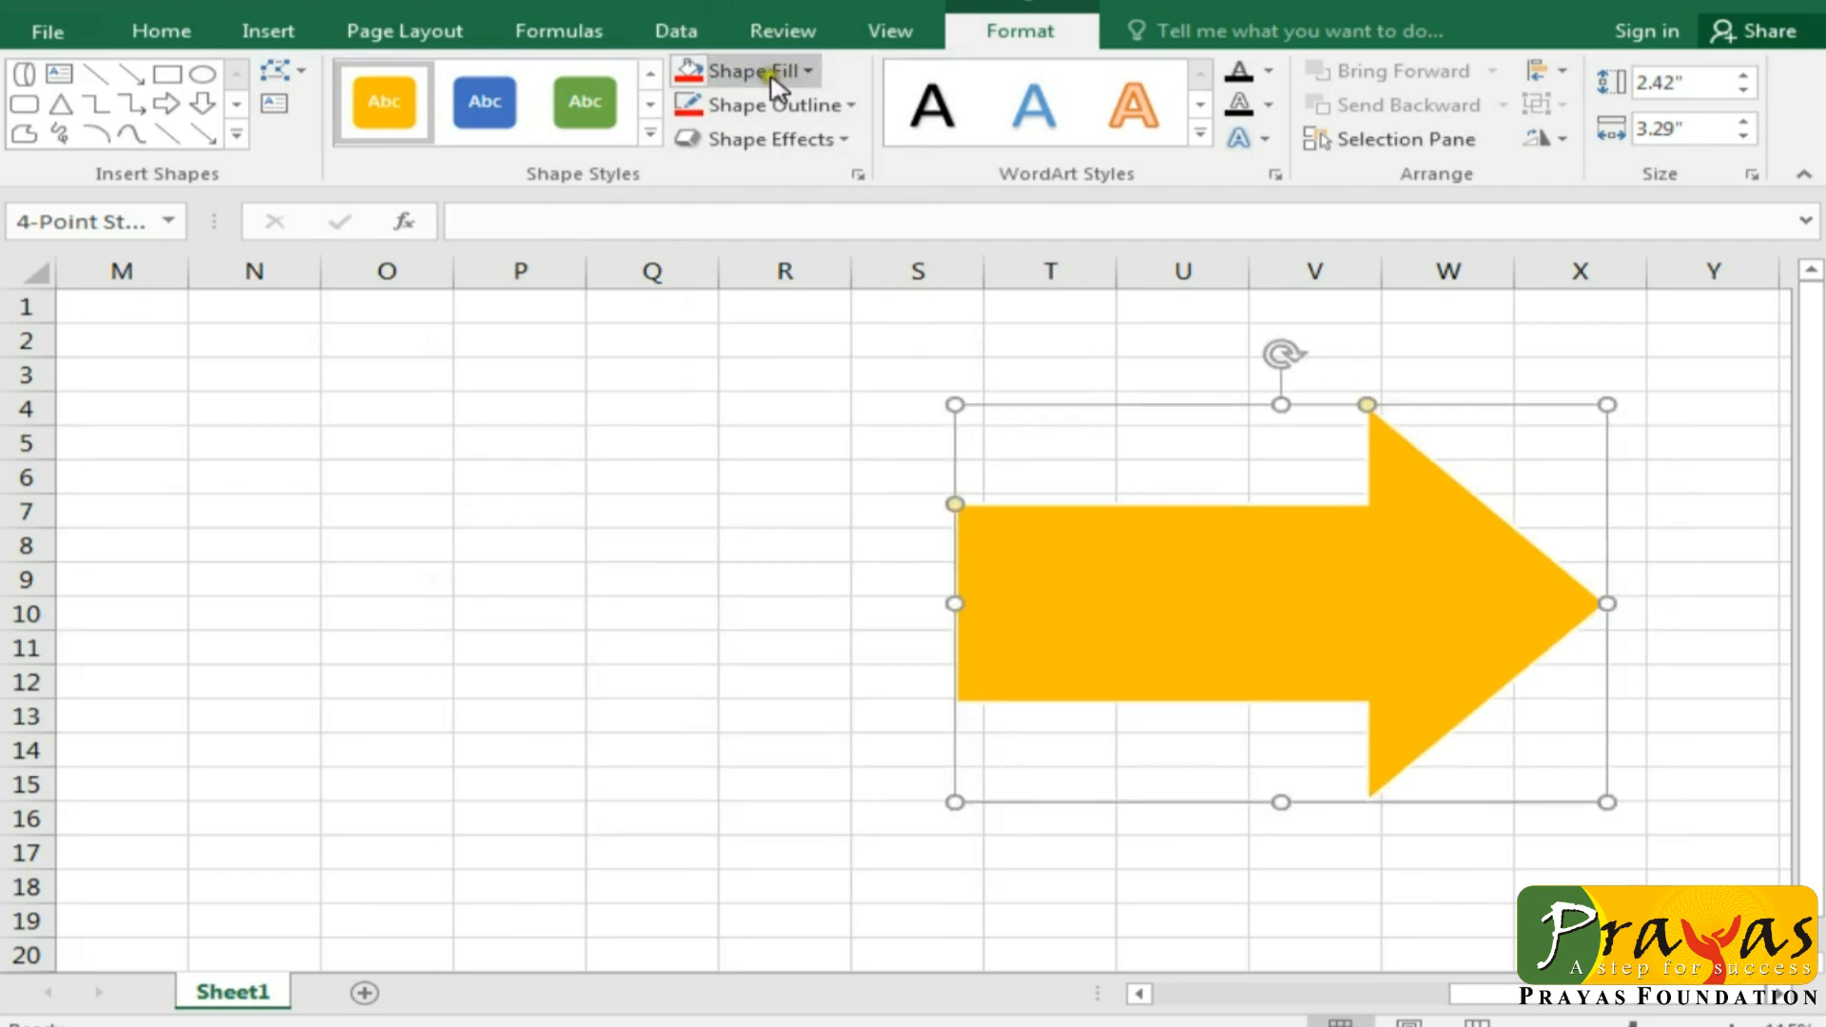
Step: Fill the arrow with the standard purple colour and nudge it slightly up and toward column S
left_click(808, 73)
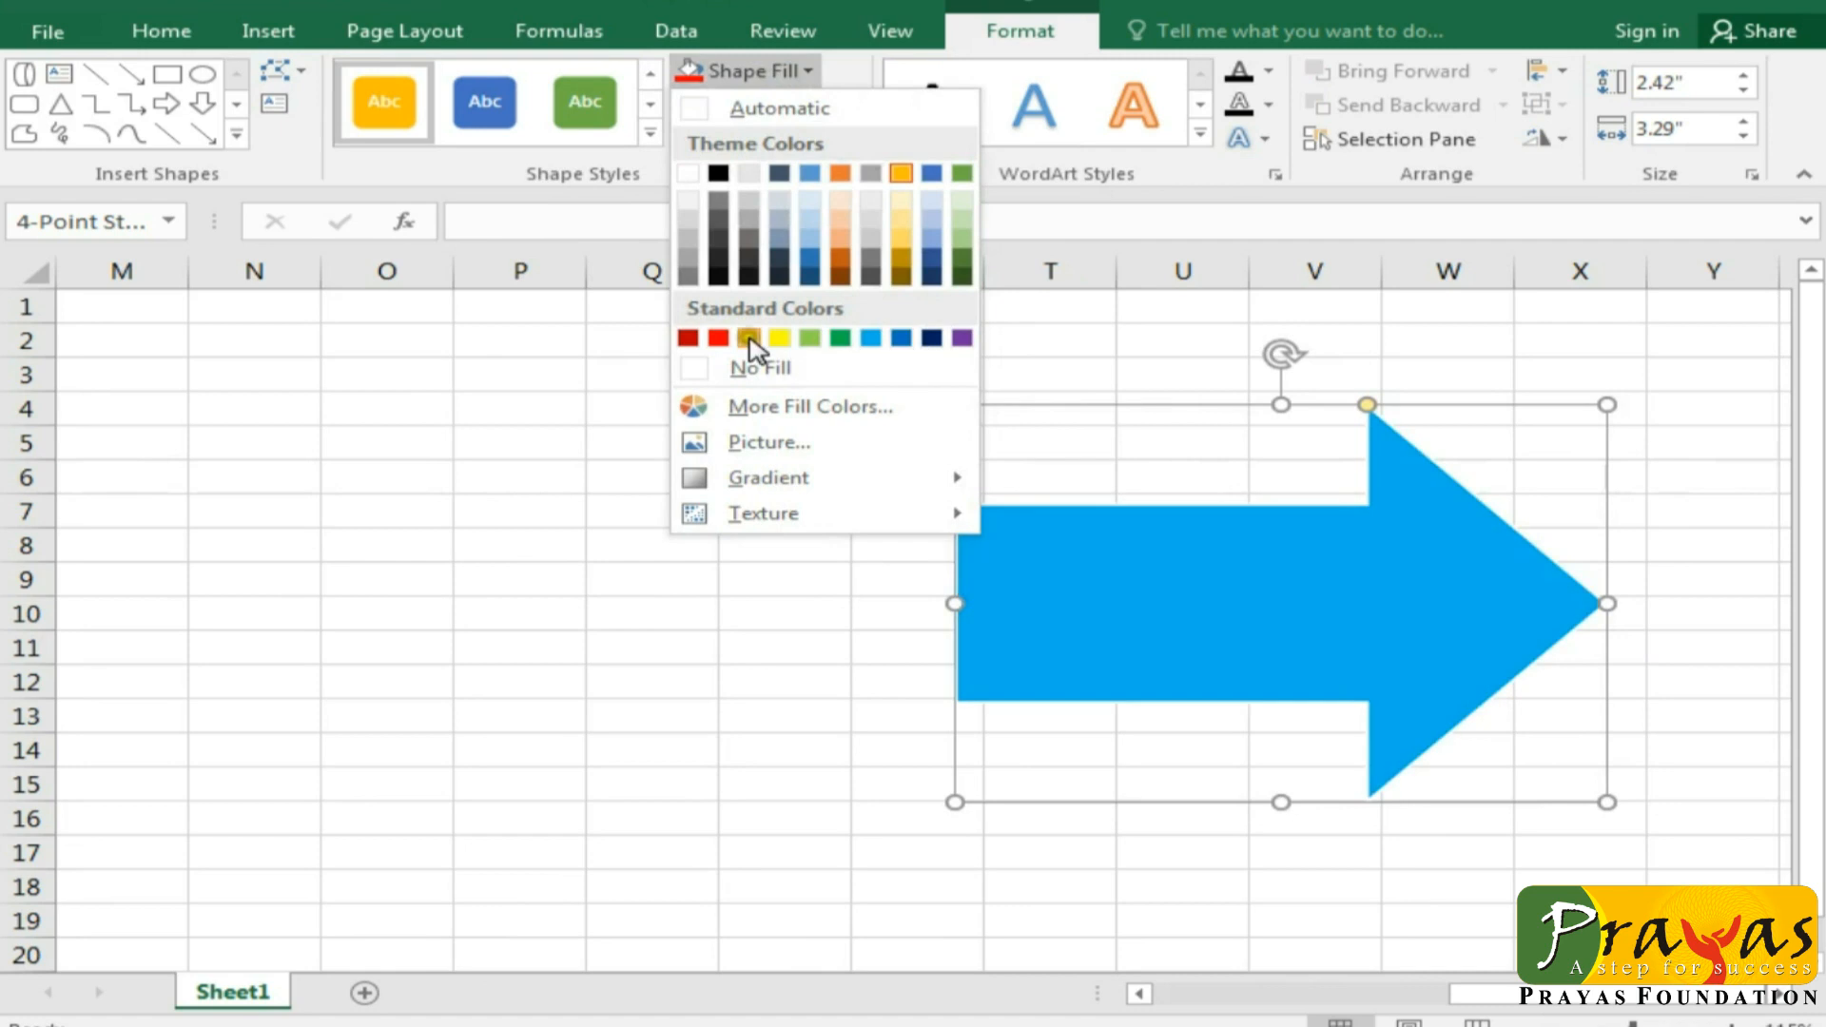
left_click(962, 338)
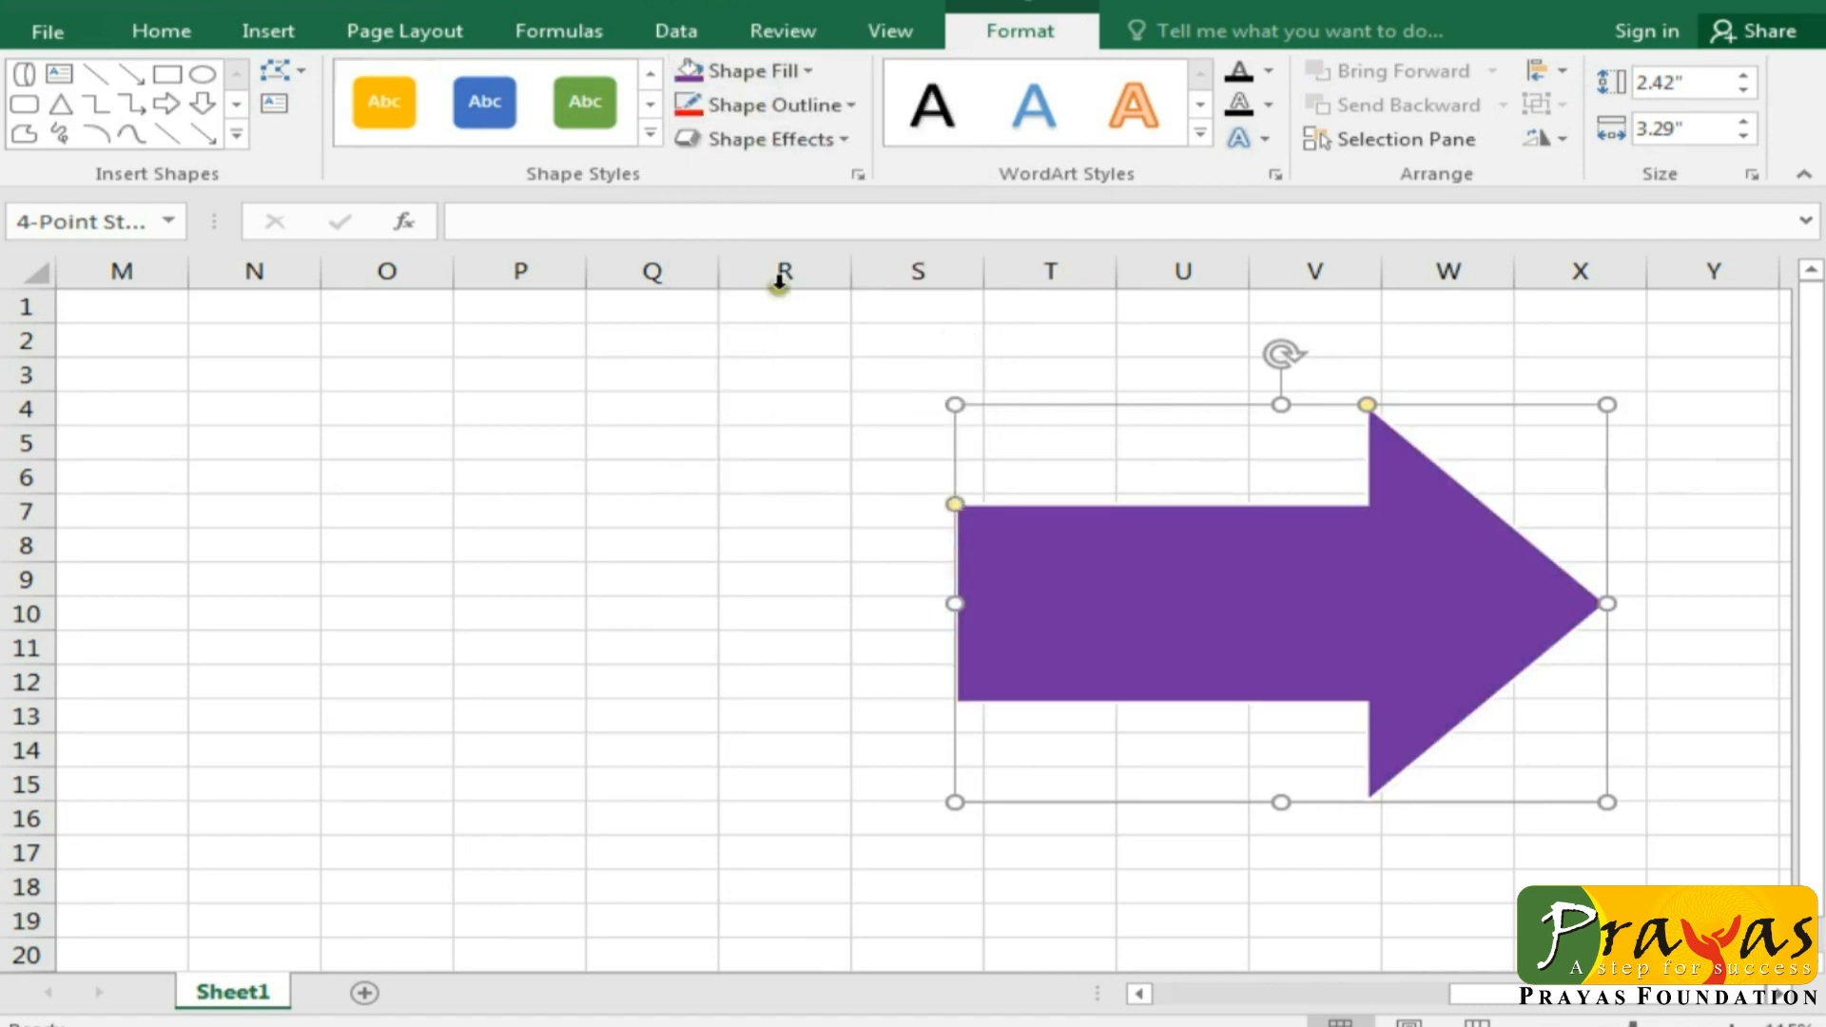
left_click_drag(1234, 718, 1190, 704)
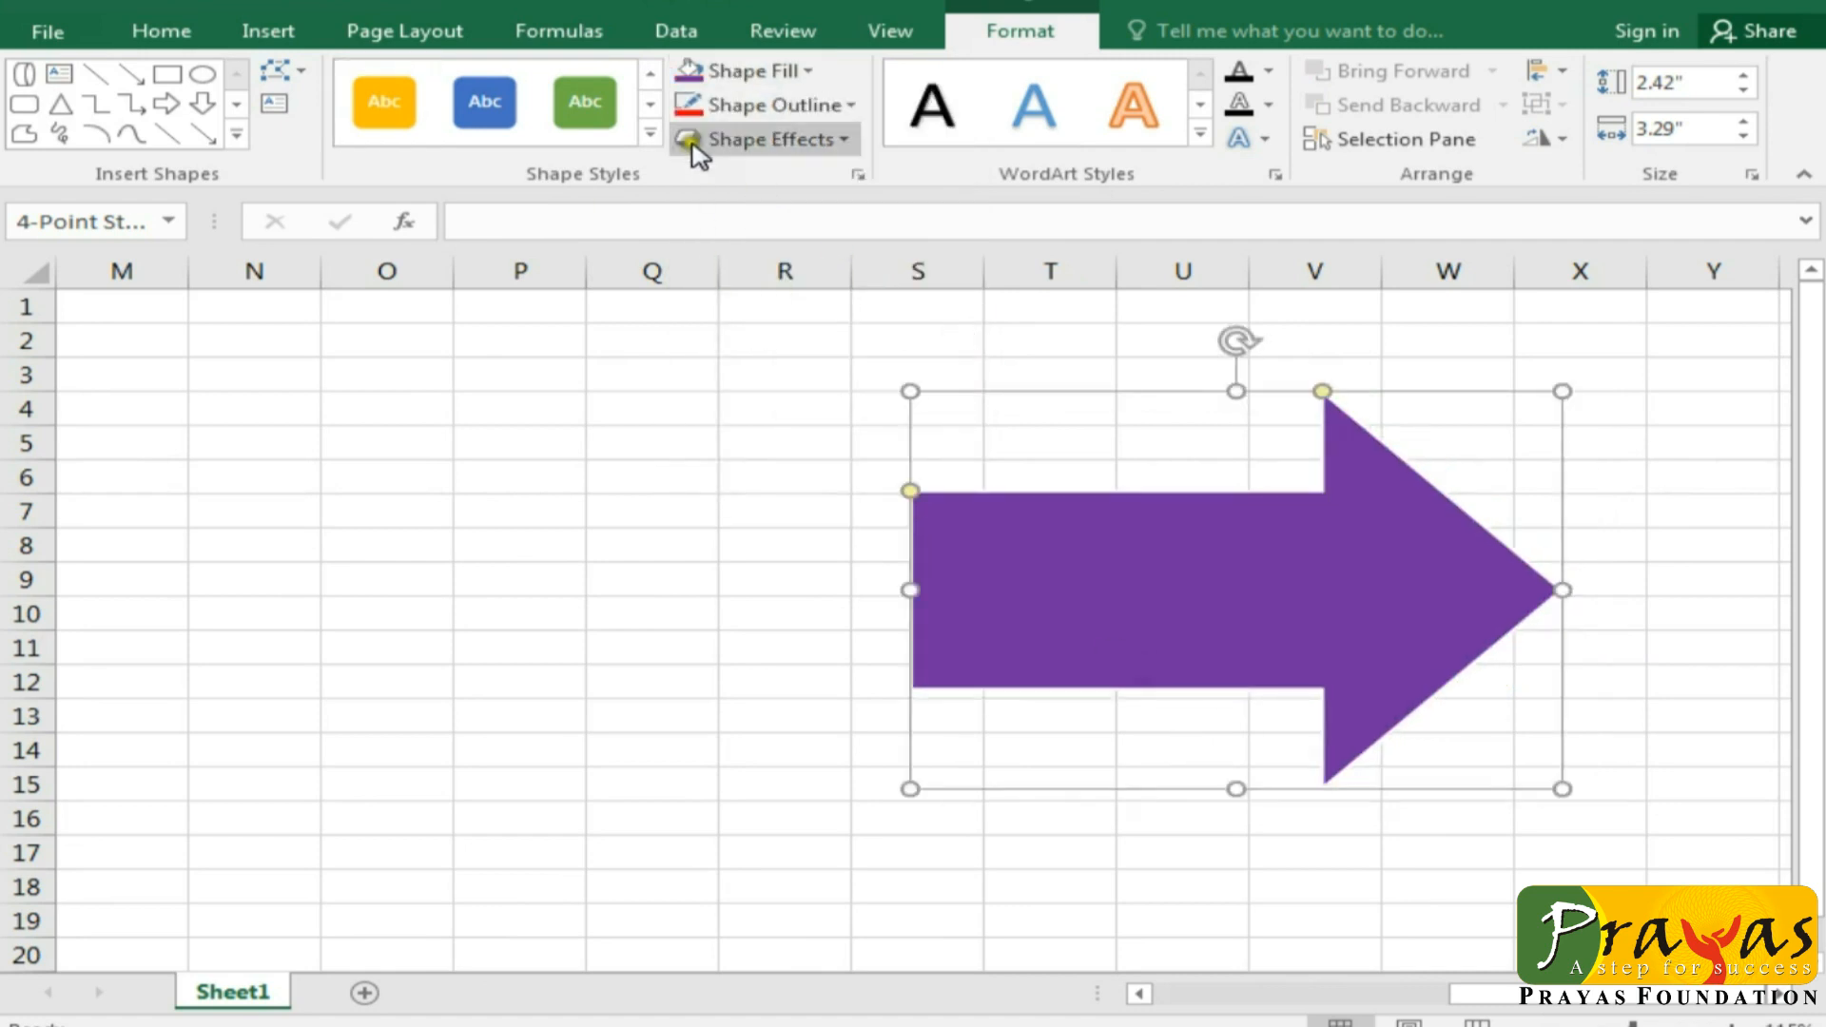
Step: Give the arrow a standard red outline with a 6 pt weight
left_click(851, 106)
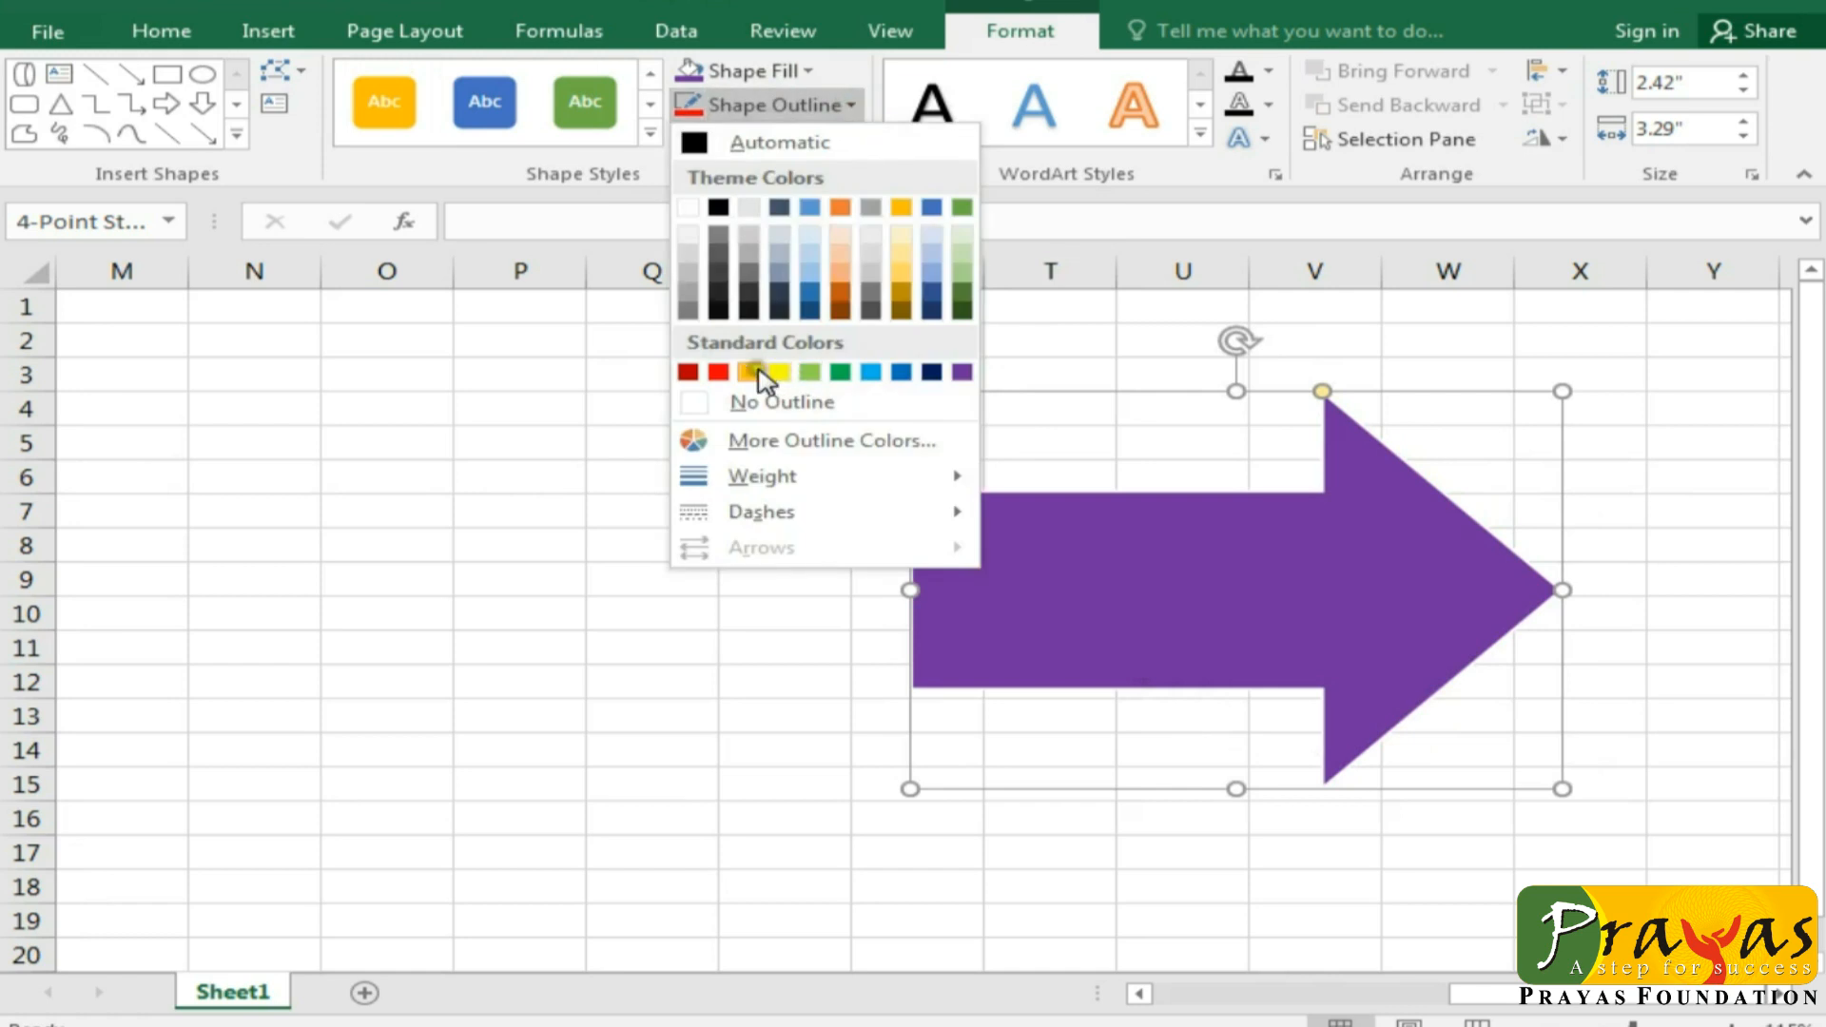
left_click(719, 371)
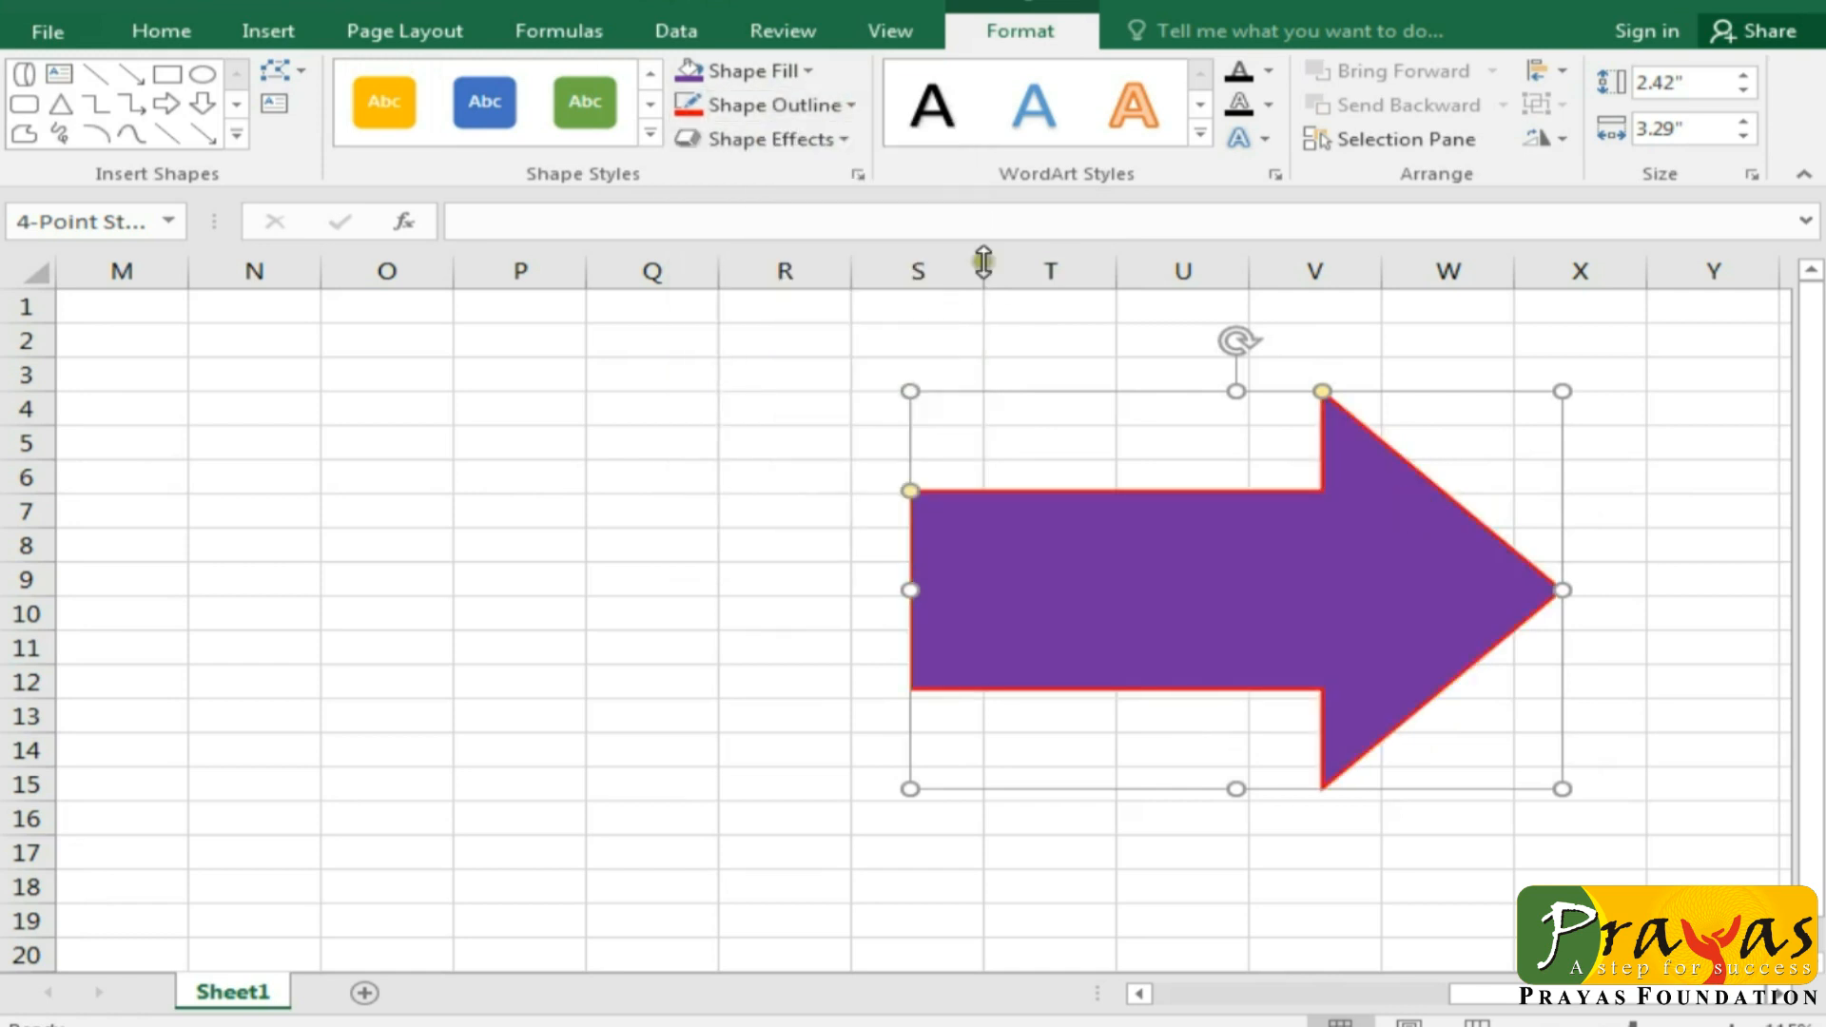
left_click(844, 106)
mouse_move(794, 480)
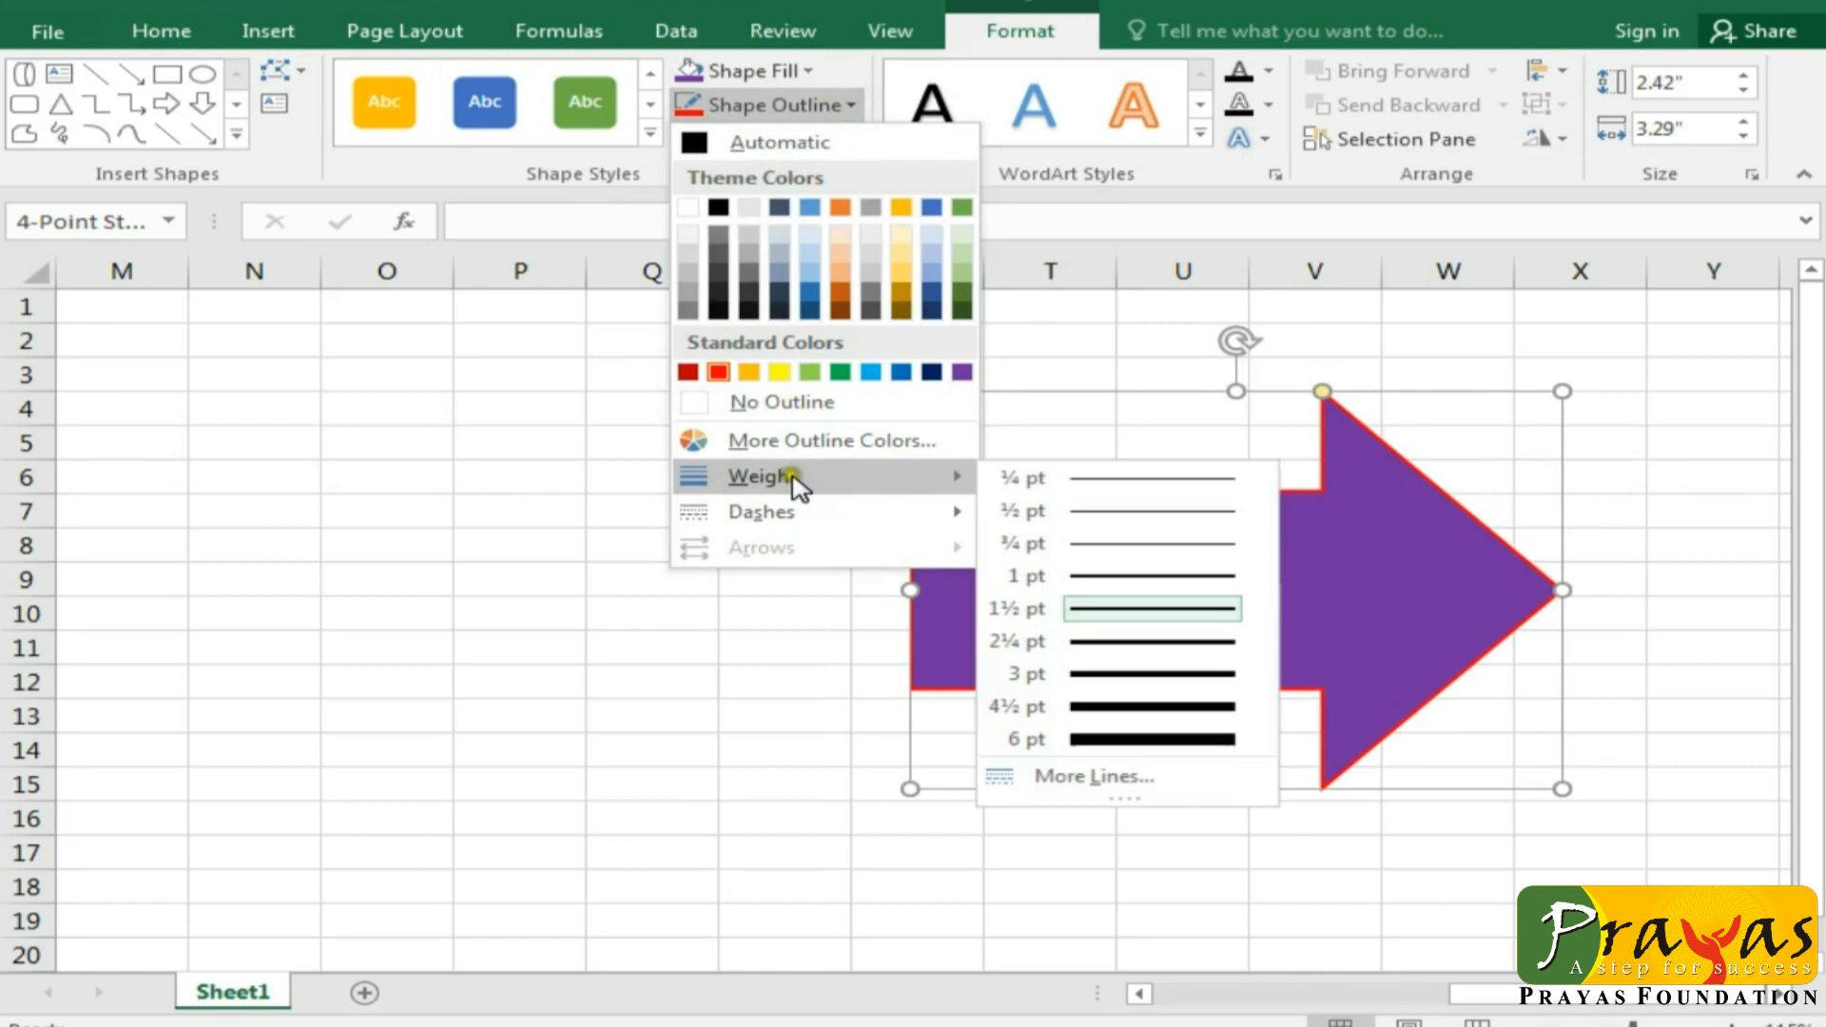
left_click(1151, 739)
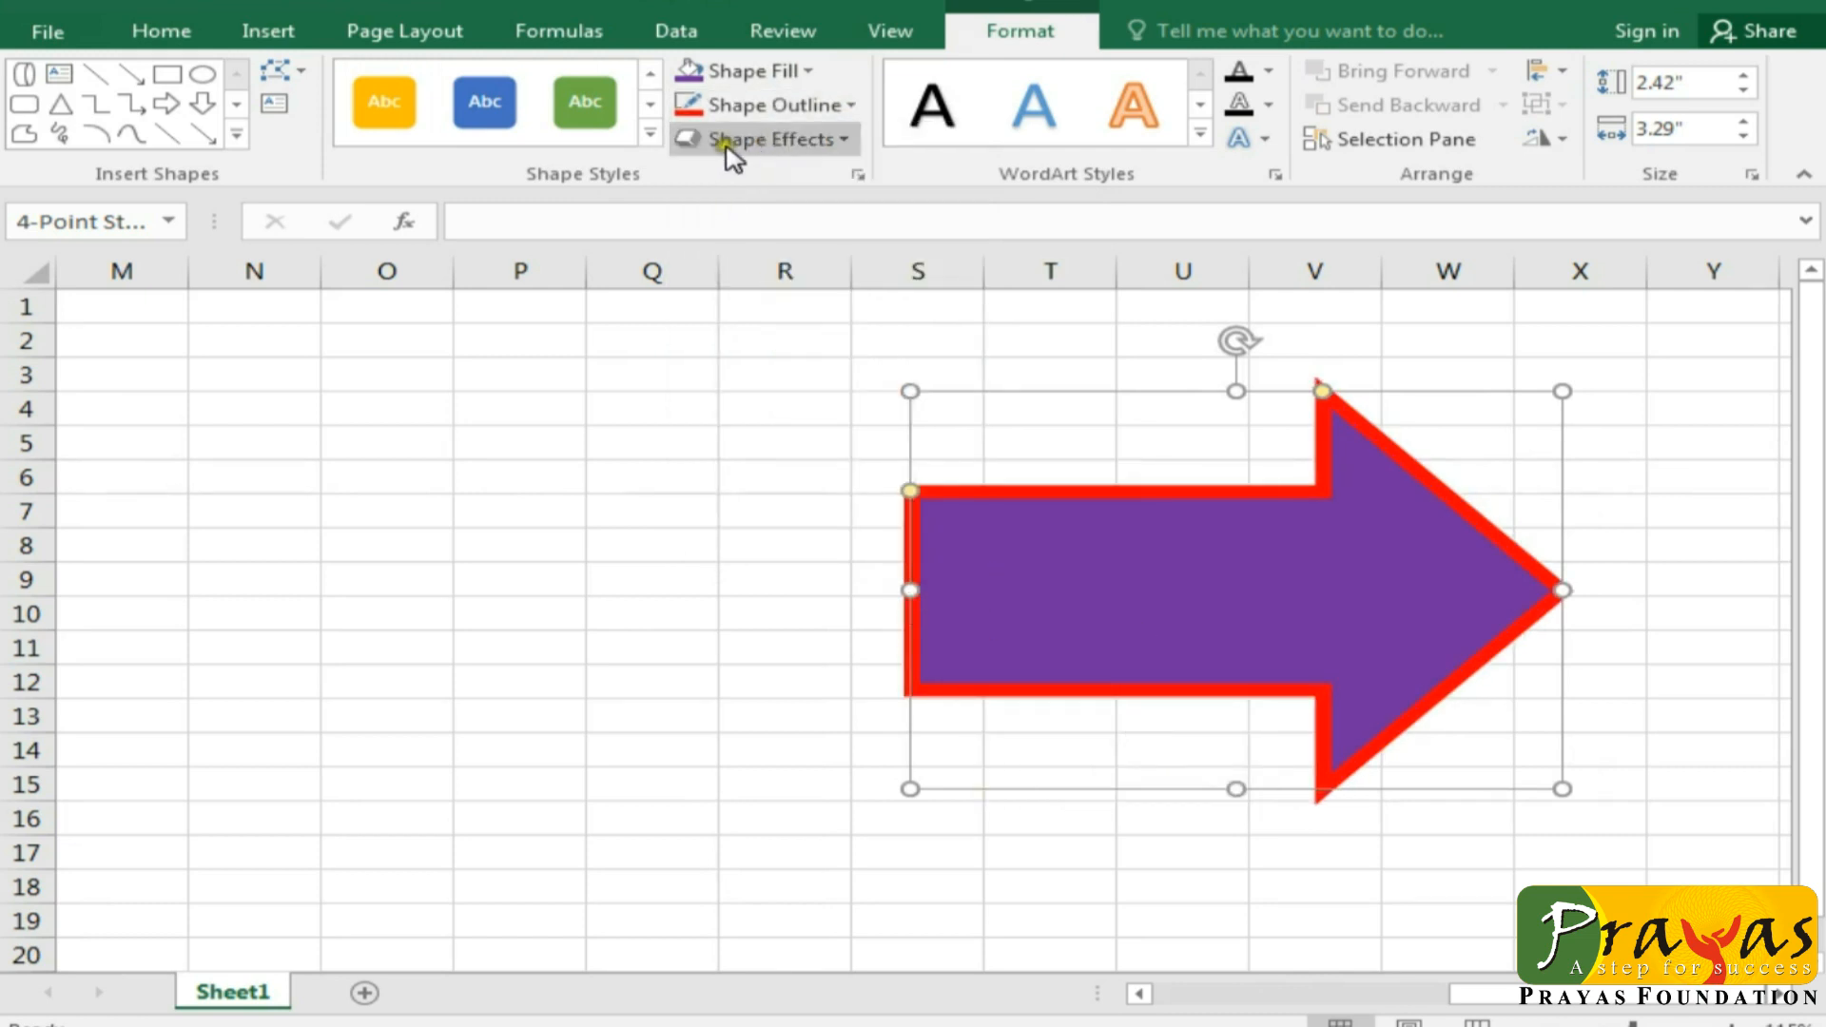
Step: Apply the first tilted 3-D preset effect in the last preset row to the arrow and deselect it
left_click(843, 140)
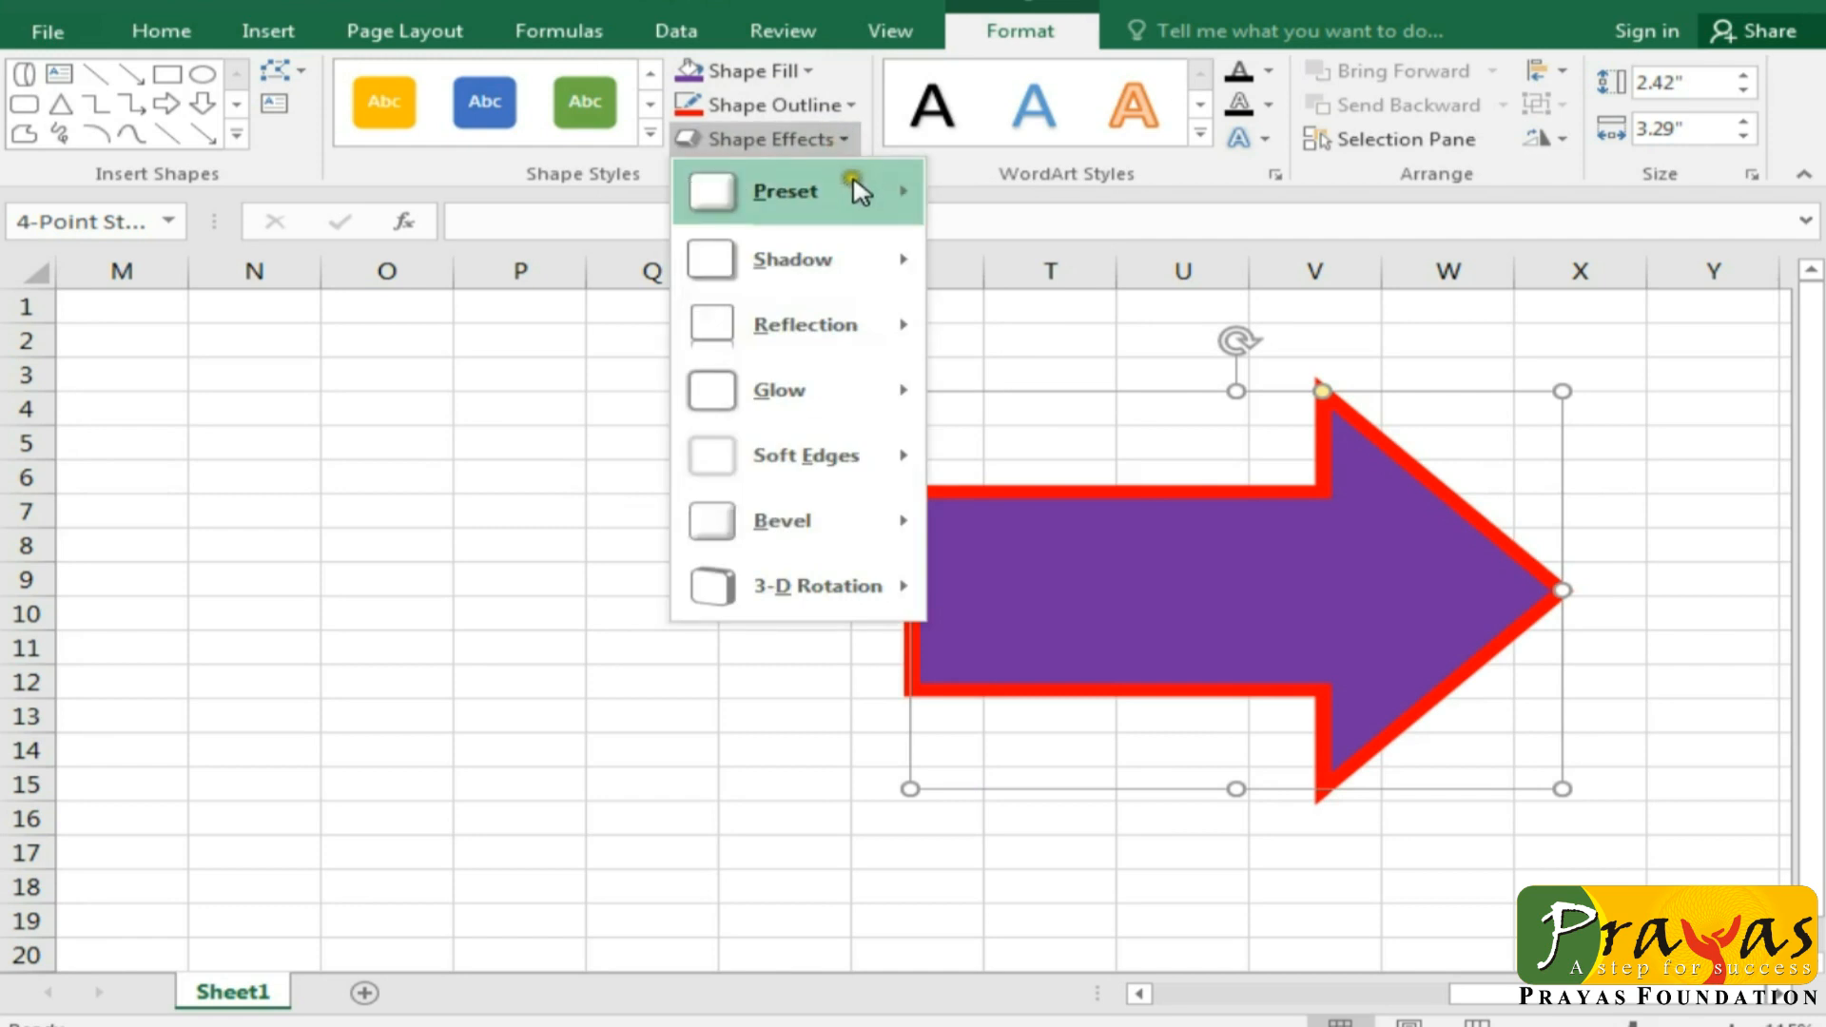
mouse_move(861, 193)
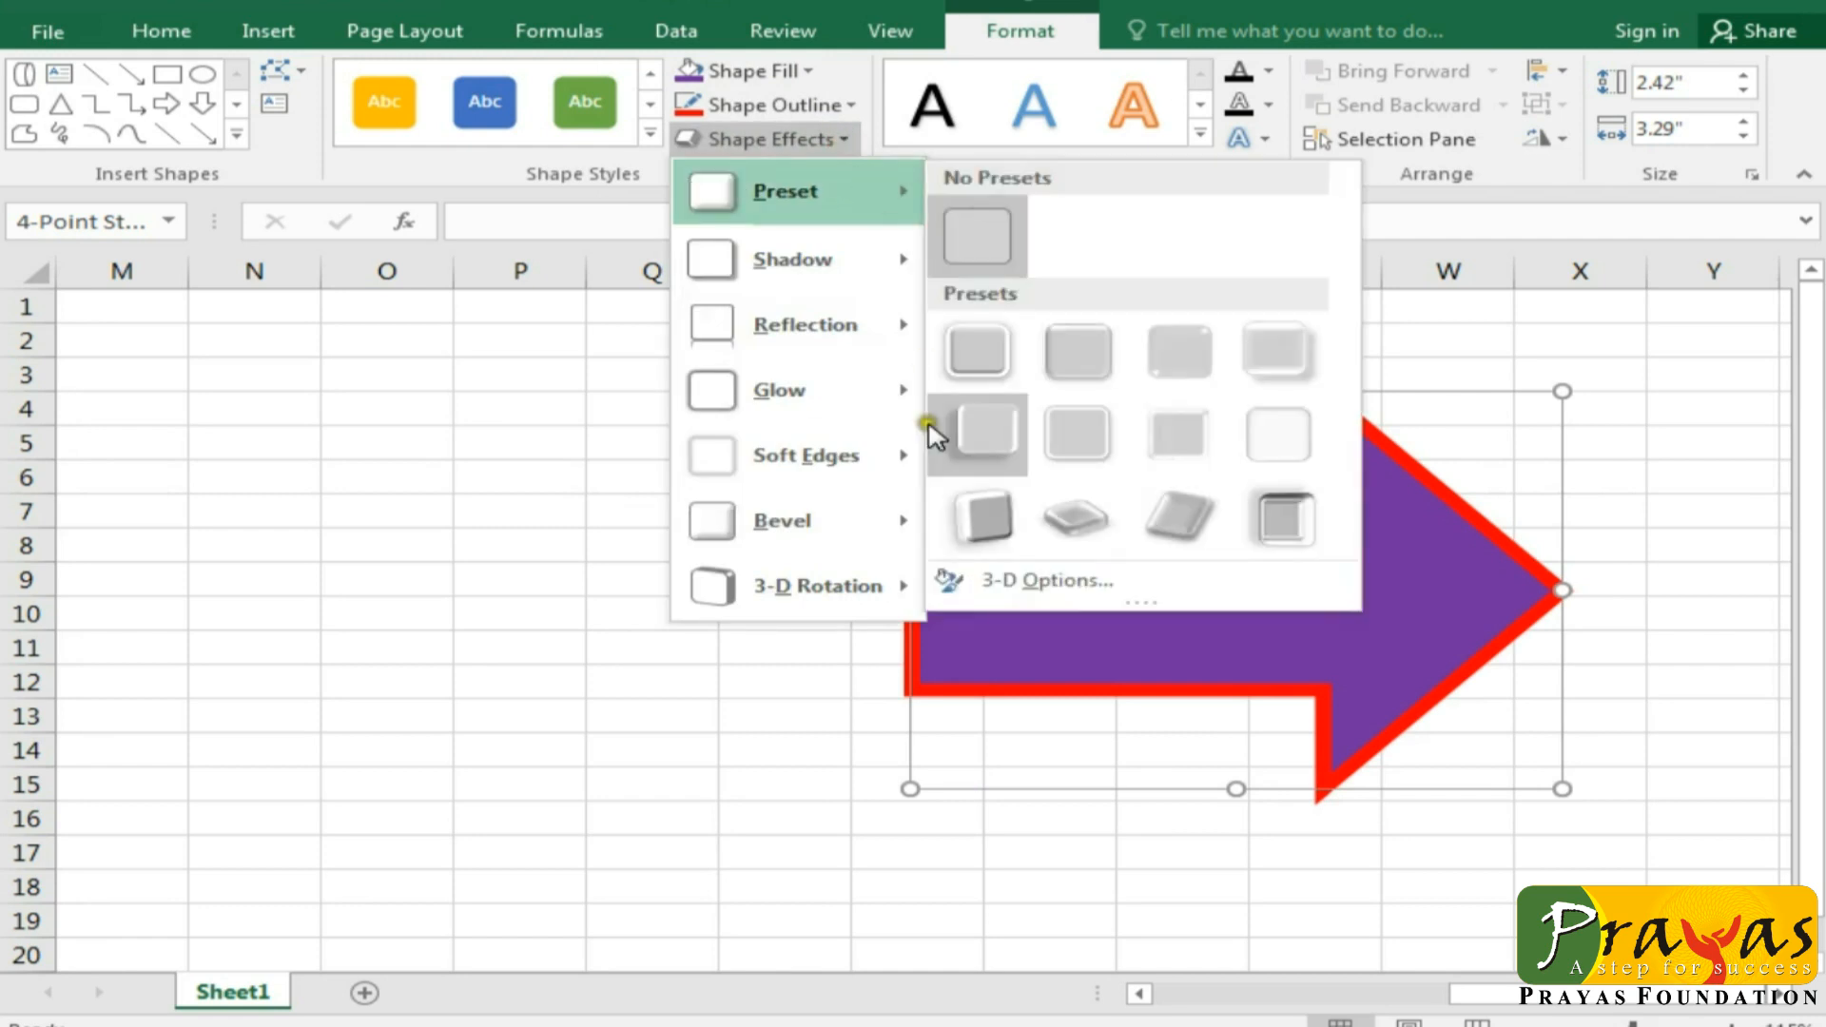
left_click(978, 519)
left_click(803, 511)
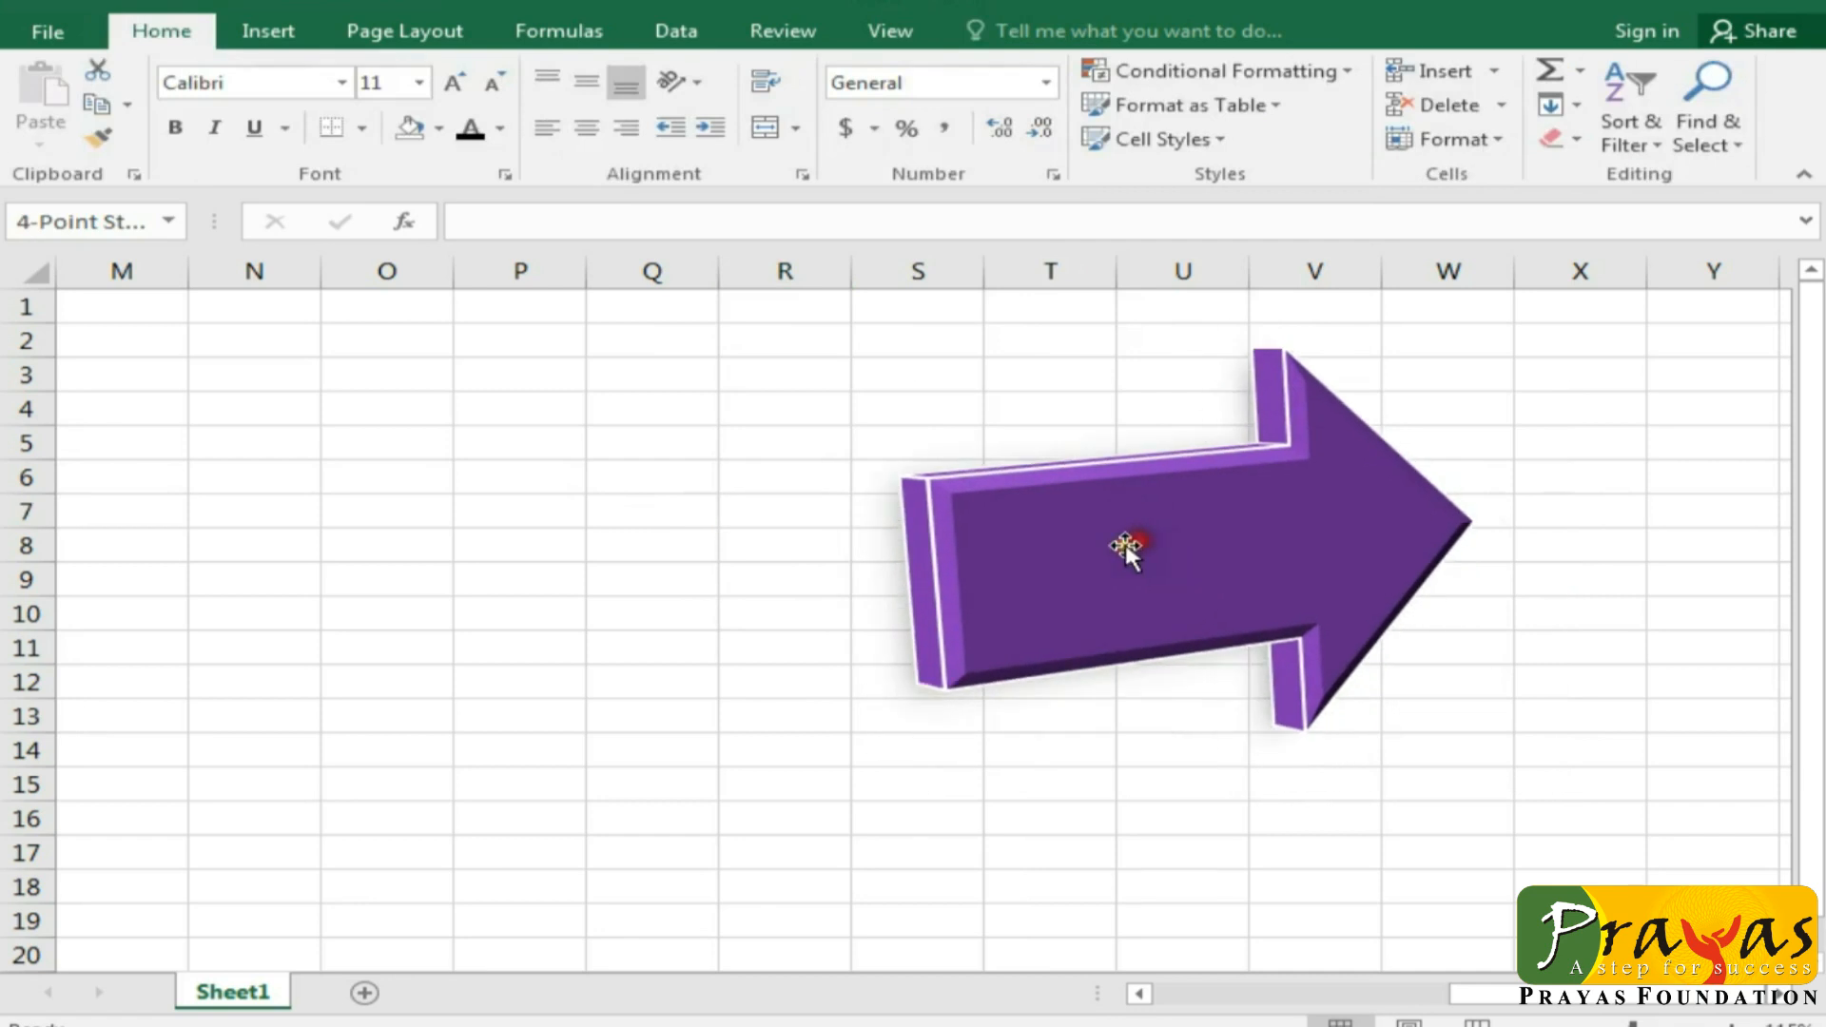
Step: Add the third perspective shadow, which falls below the shape, to the purple 3-D arrow
left_click(1126, 549)
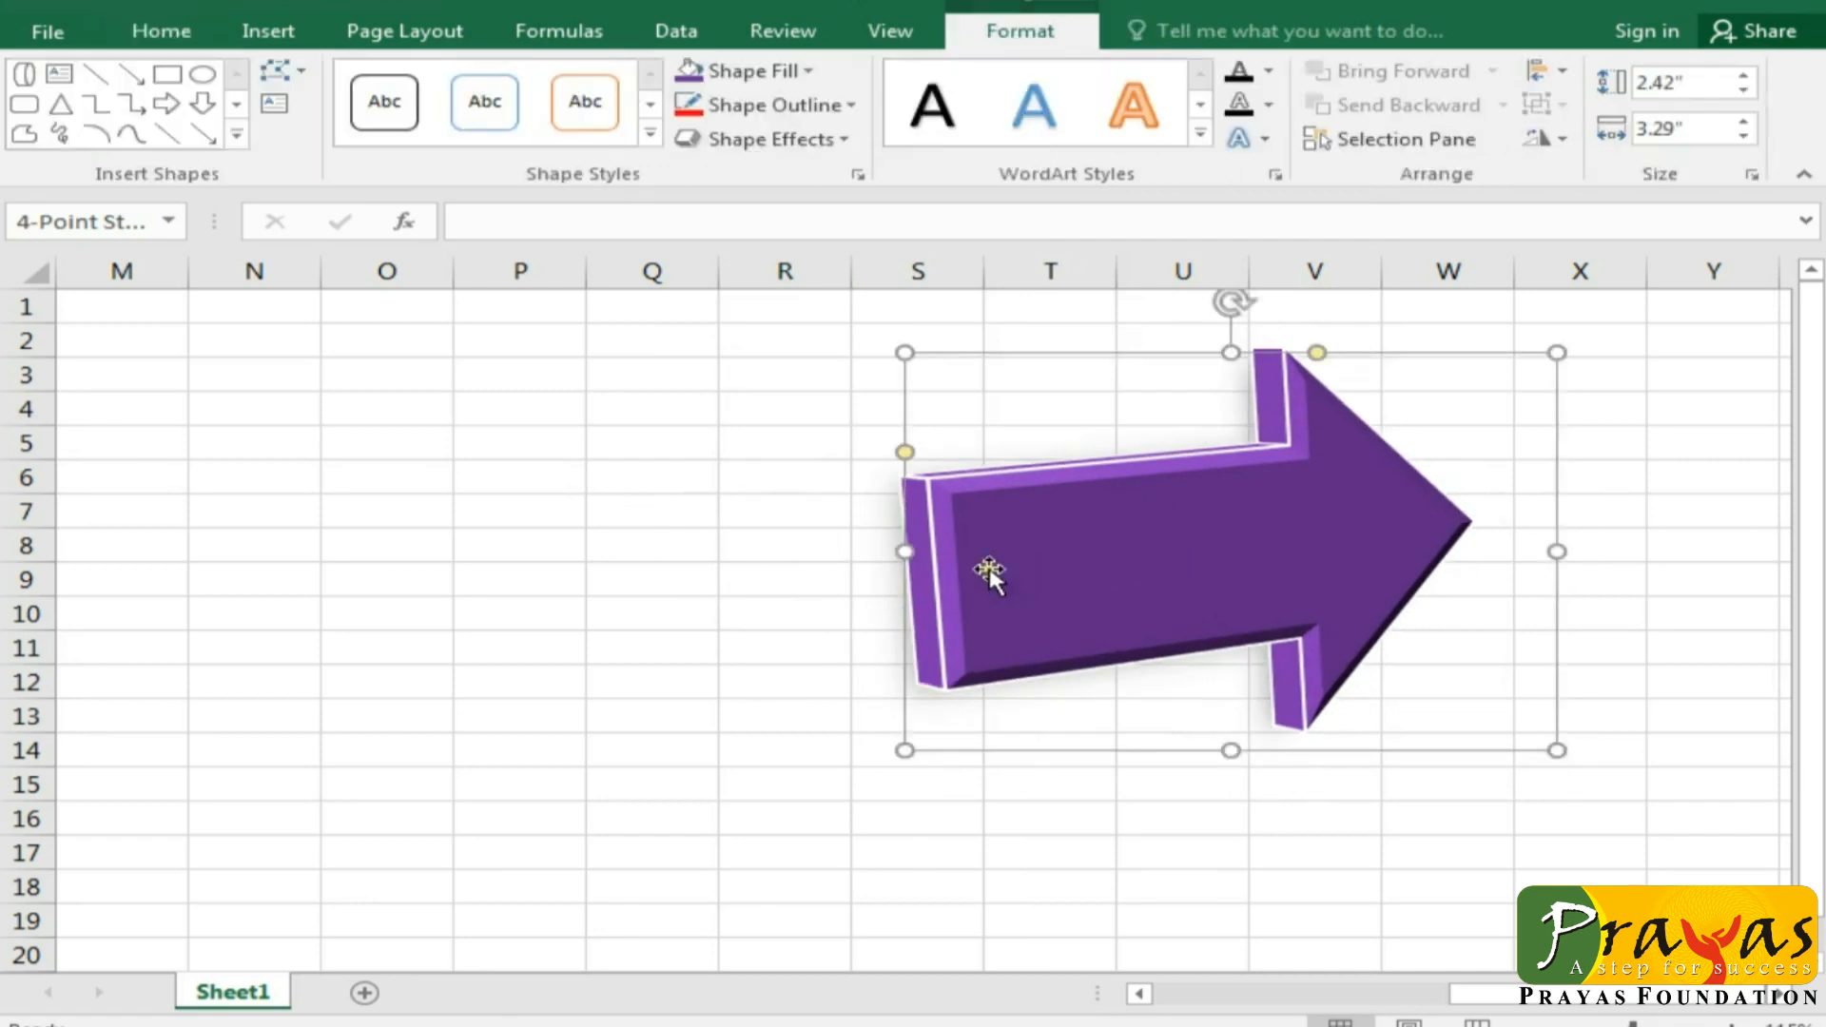
left_click(850, 141)
mouse_move(817, 278)
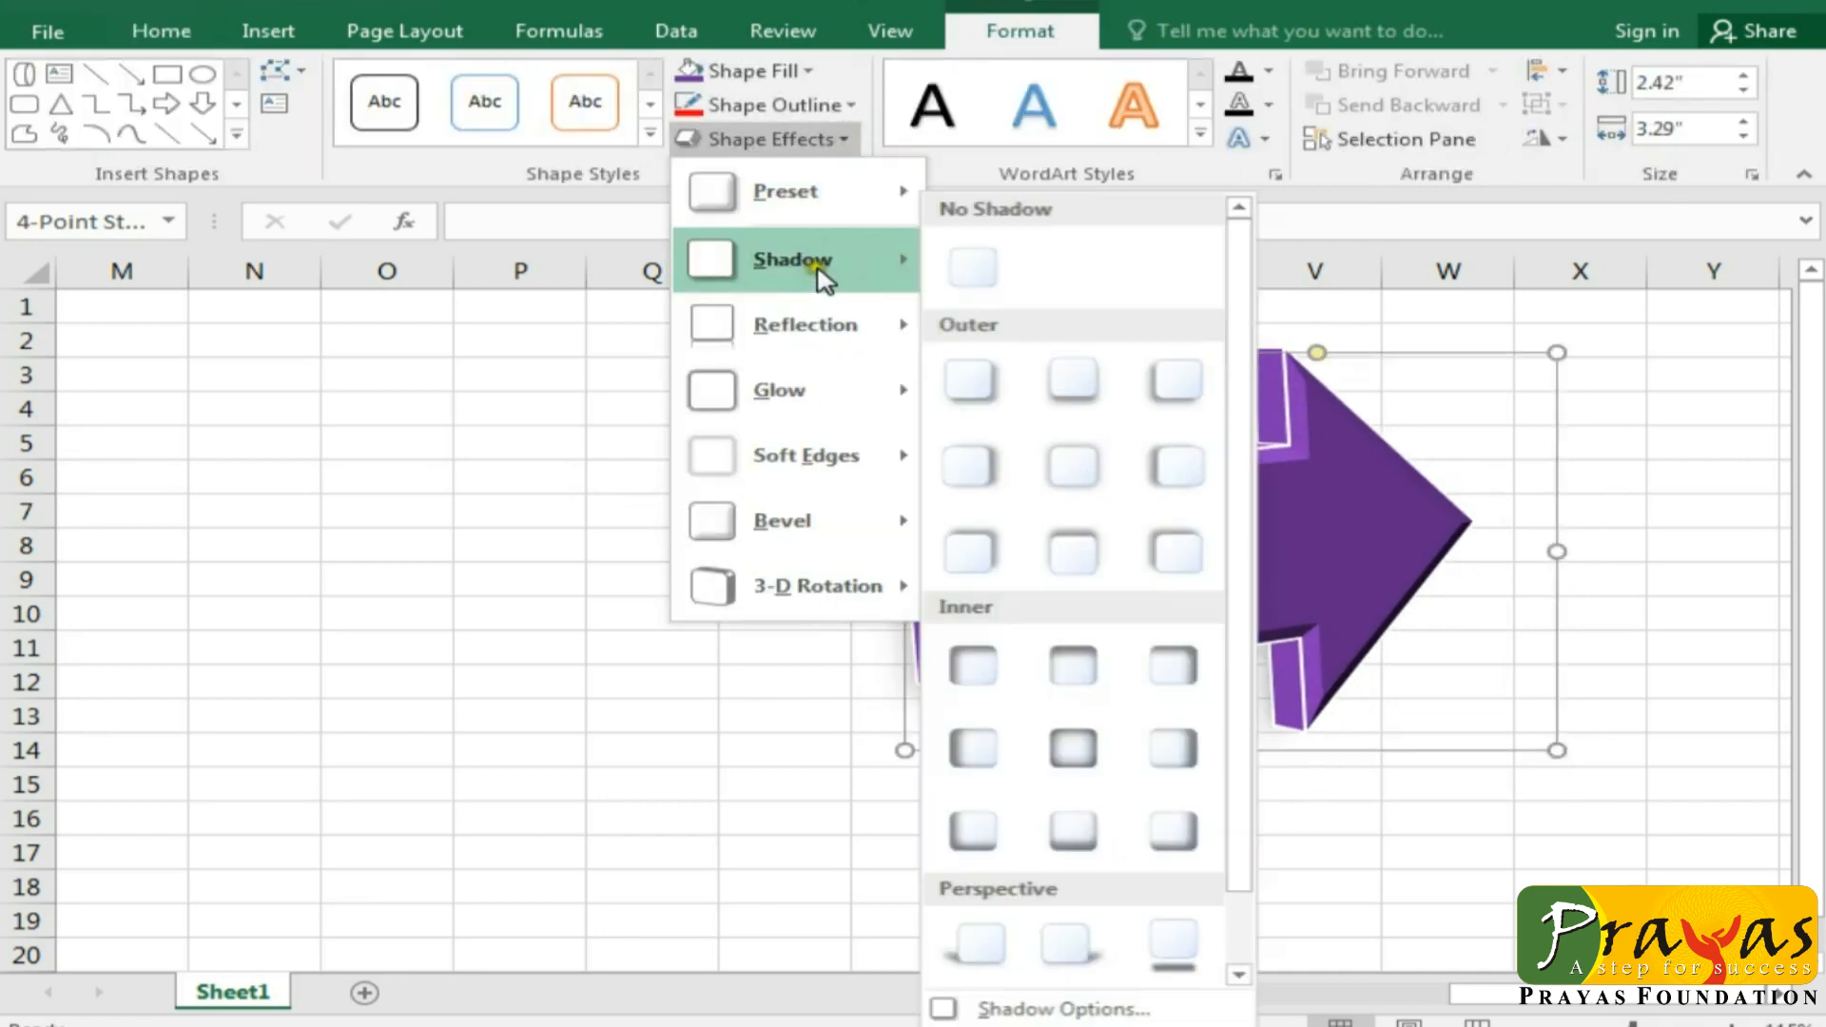
left_click(1188, 976)
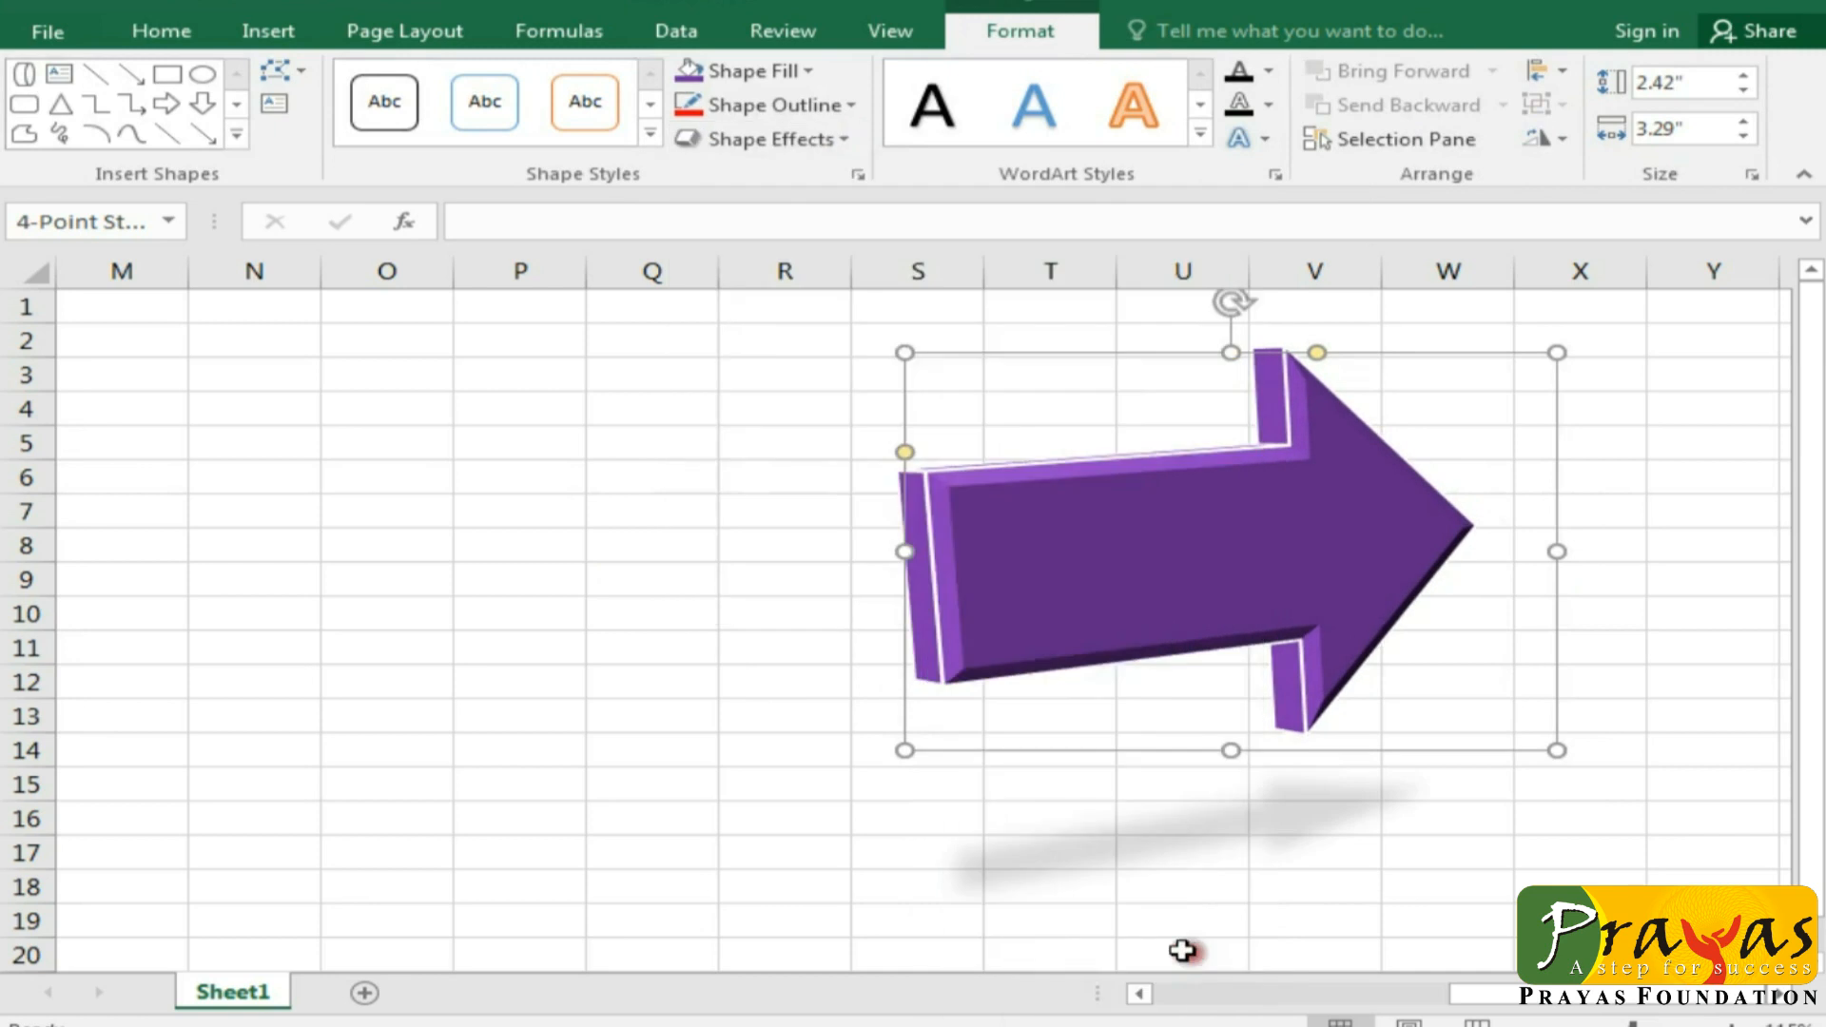
Step: Add the reflection variation in the third row, third column to the arrow
left_click(826, 140)
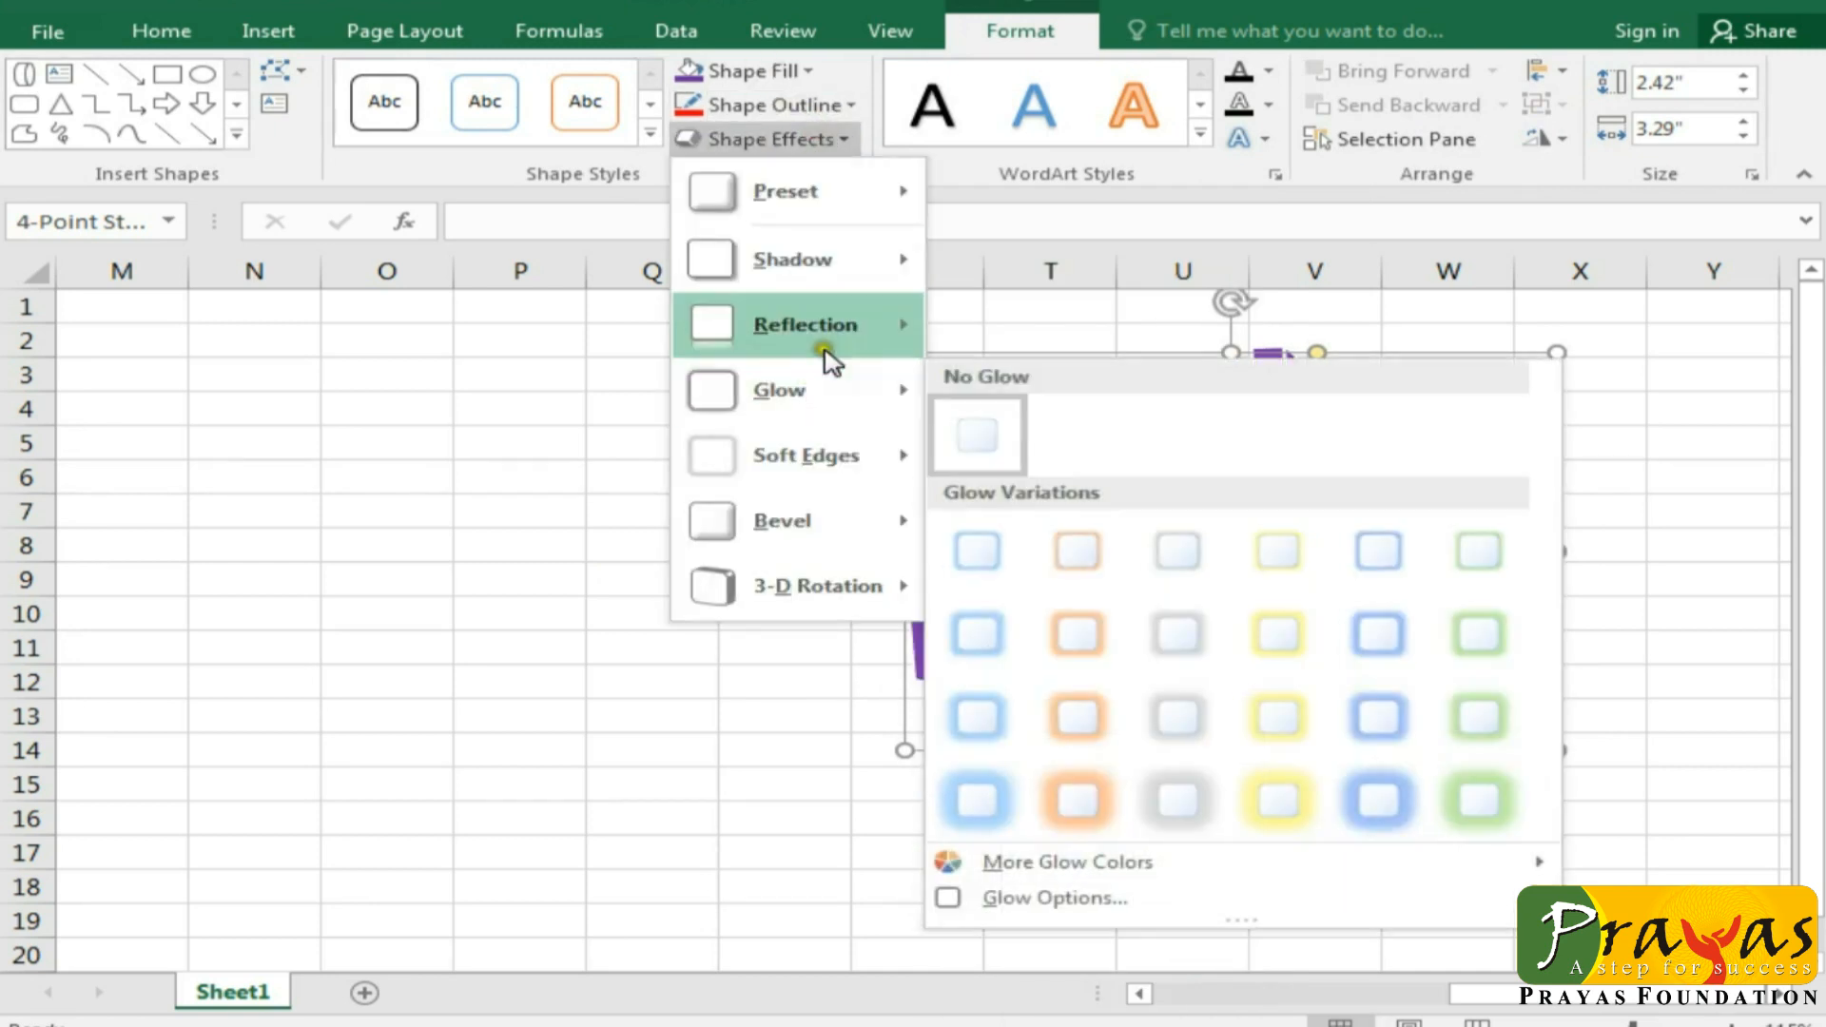
mouse_move(848, 338)
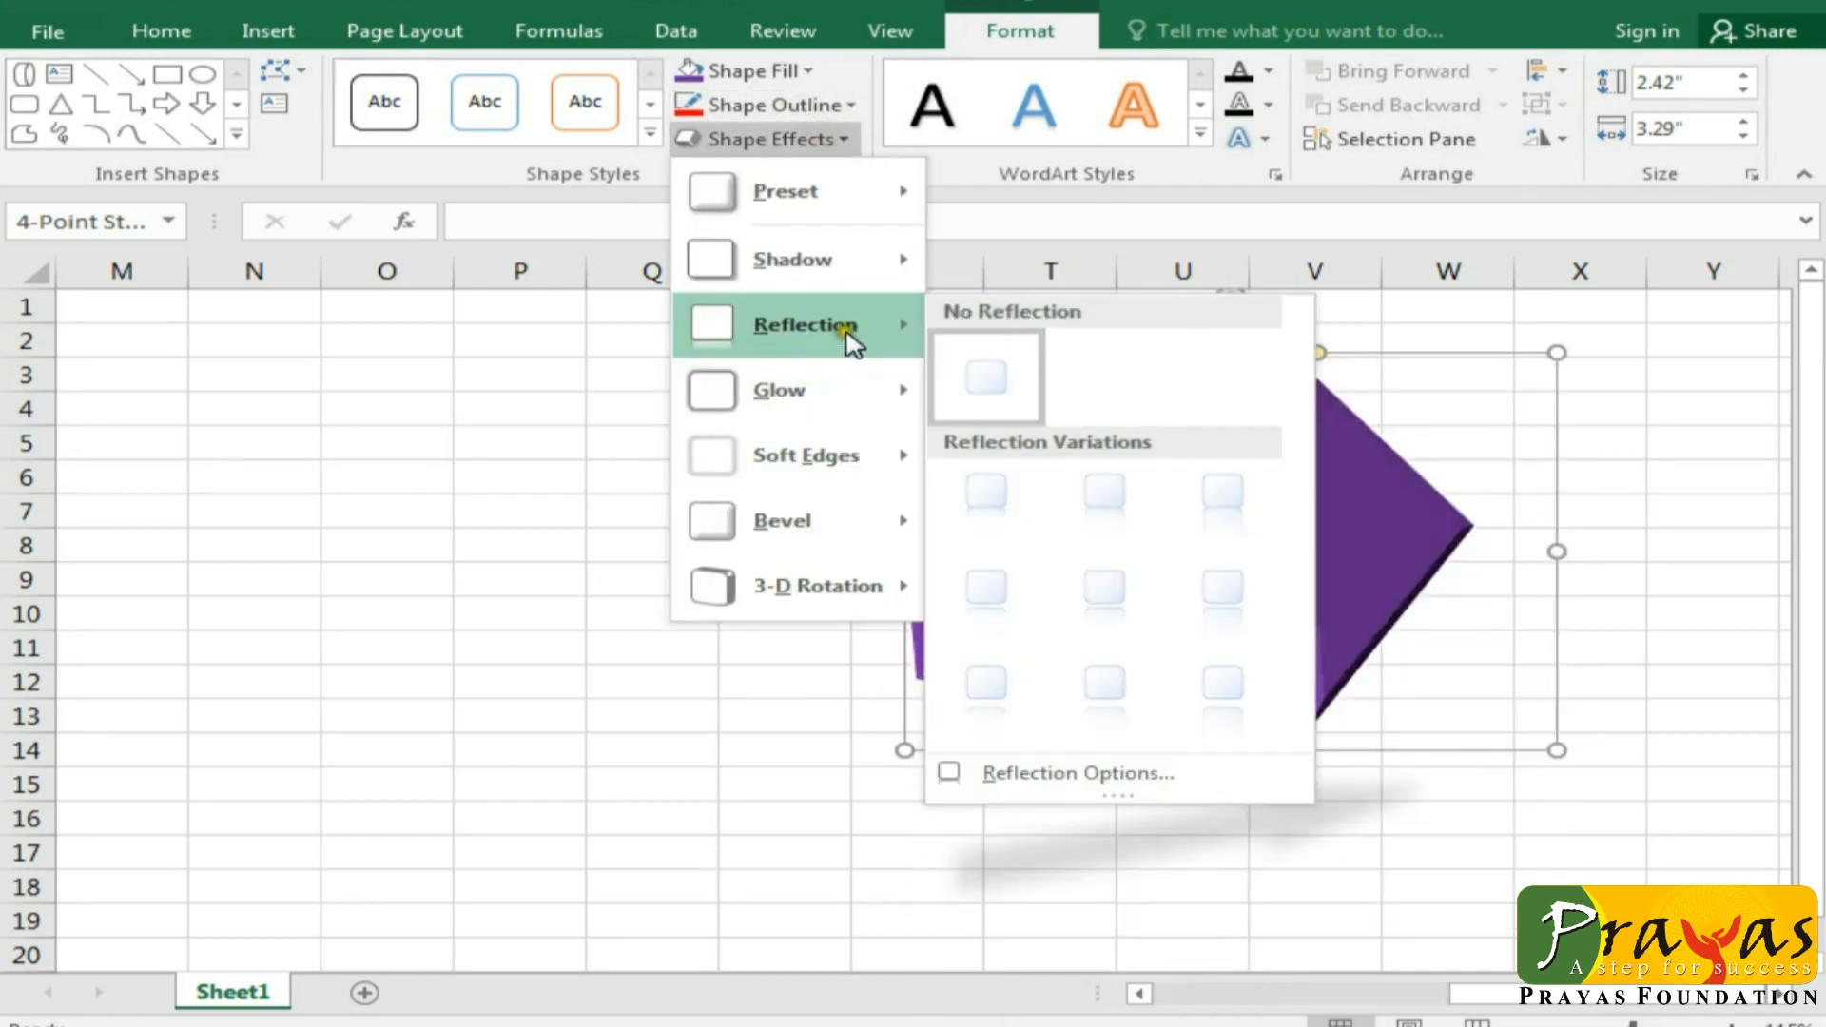
left_click(1233, 715)
Step: Shrink the arrow to about 1.99 in high and 2.54 in wide, and position it over columns S to W, rows 2 to 11
left_click_drag(1198, 591, 1086, 542)
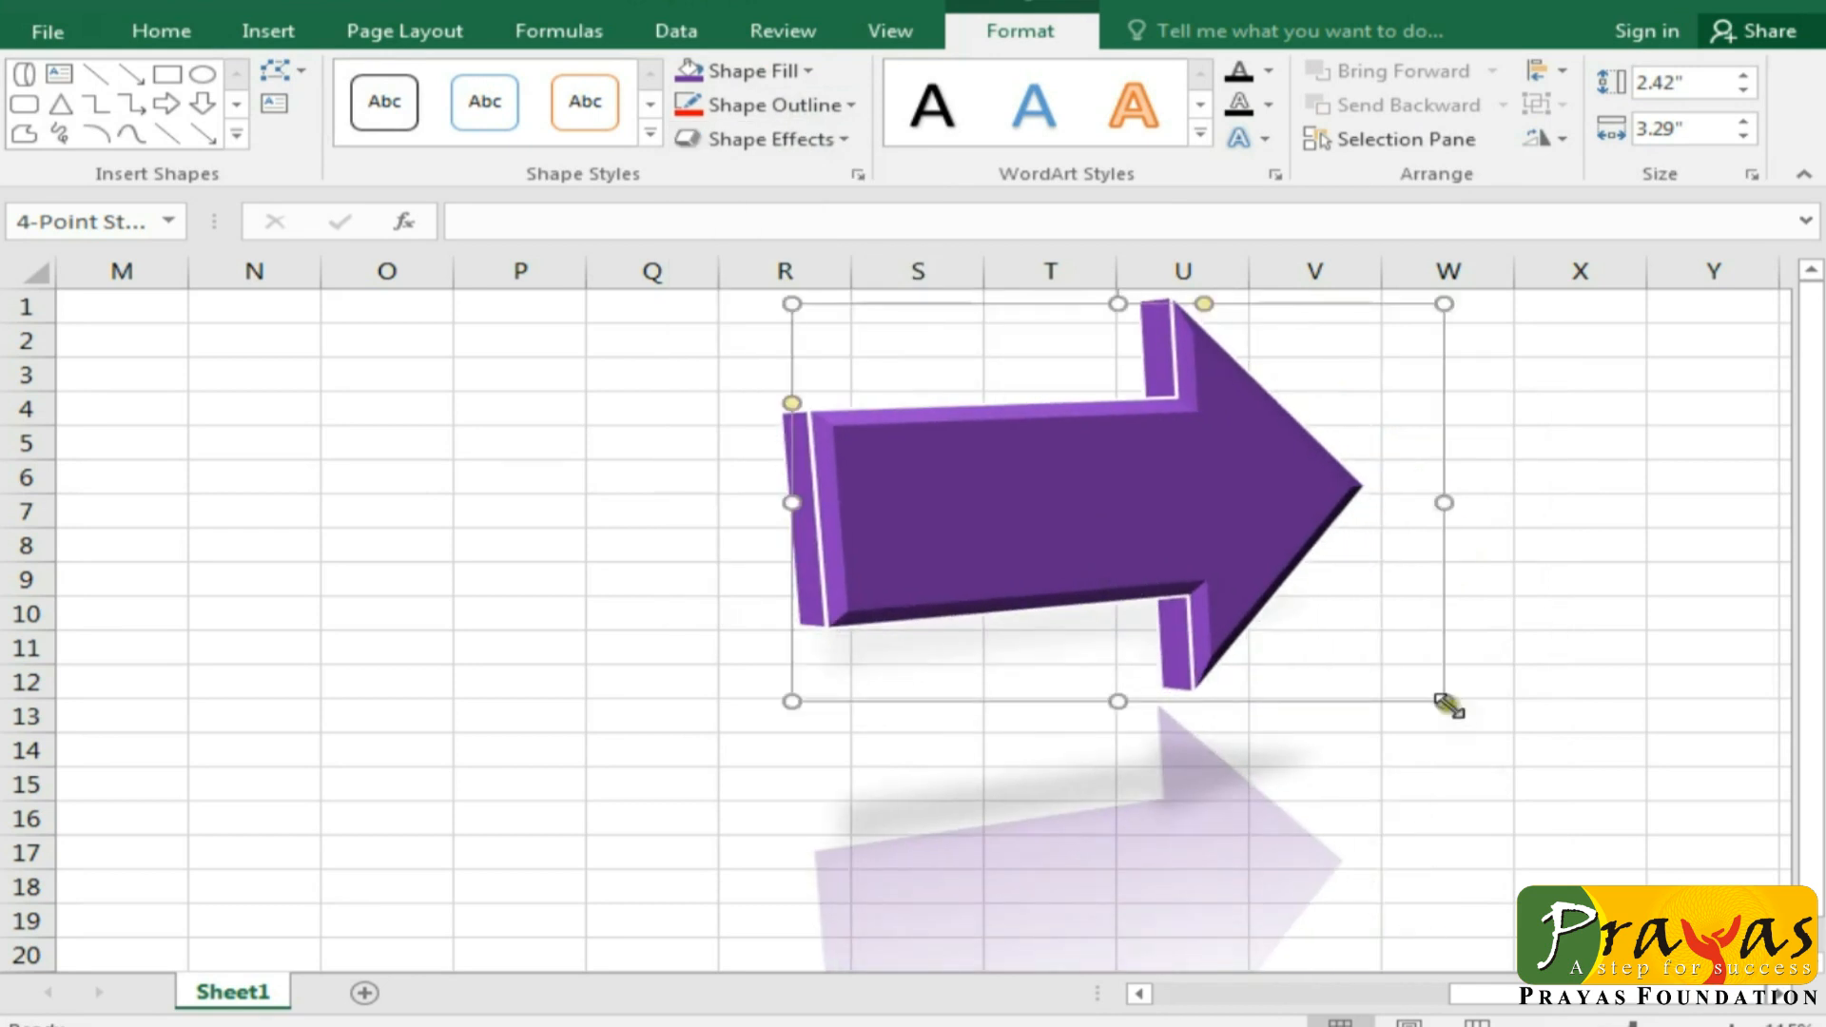
left_click_drag(1444, 701, 1296, 632)
left_click_drag(1078, 540, 1215, 533)
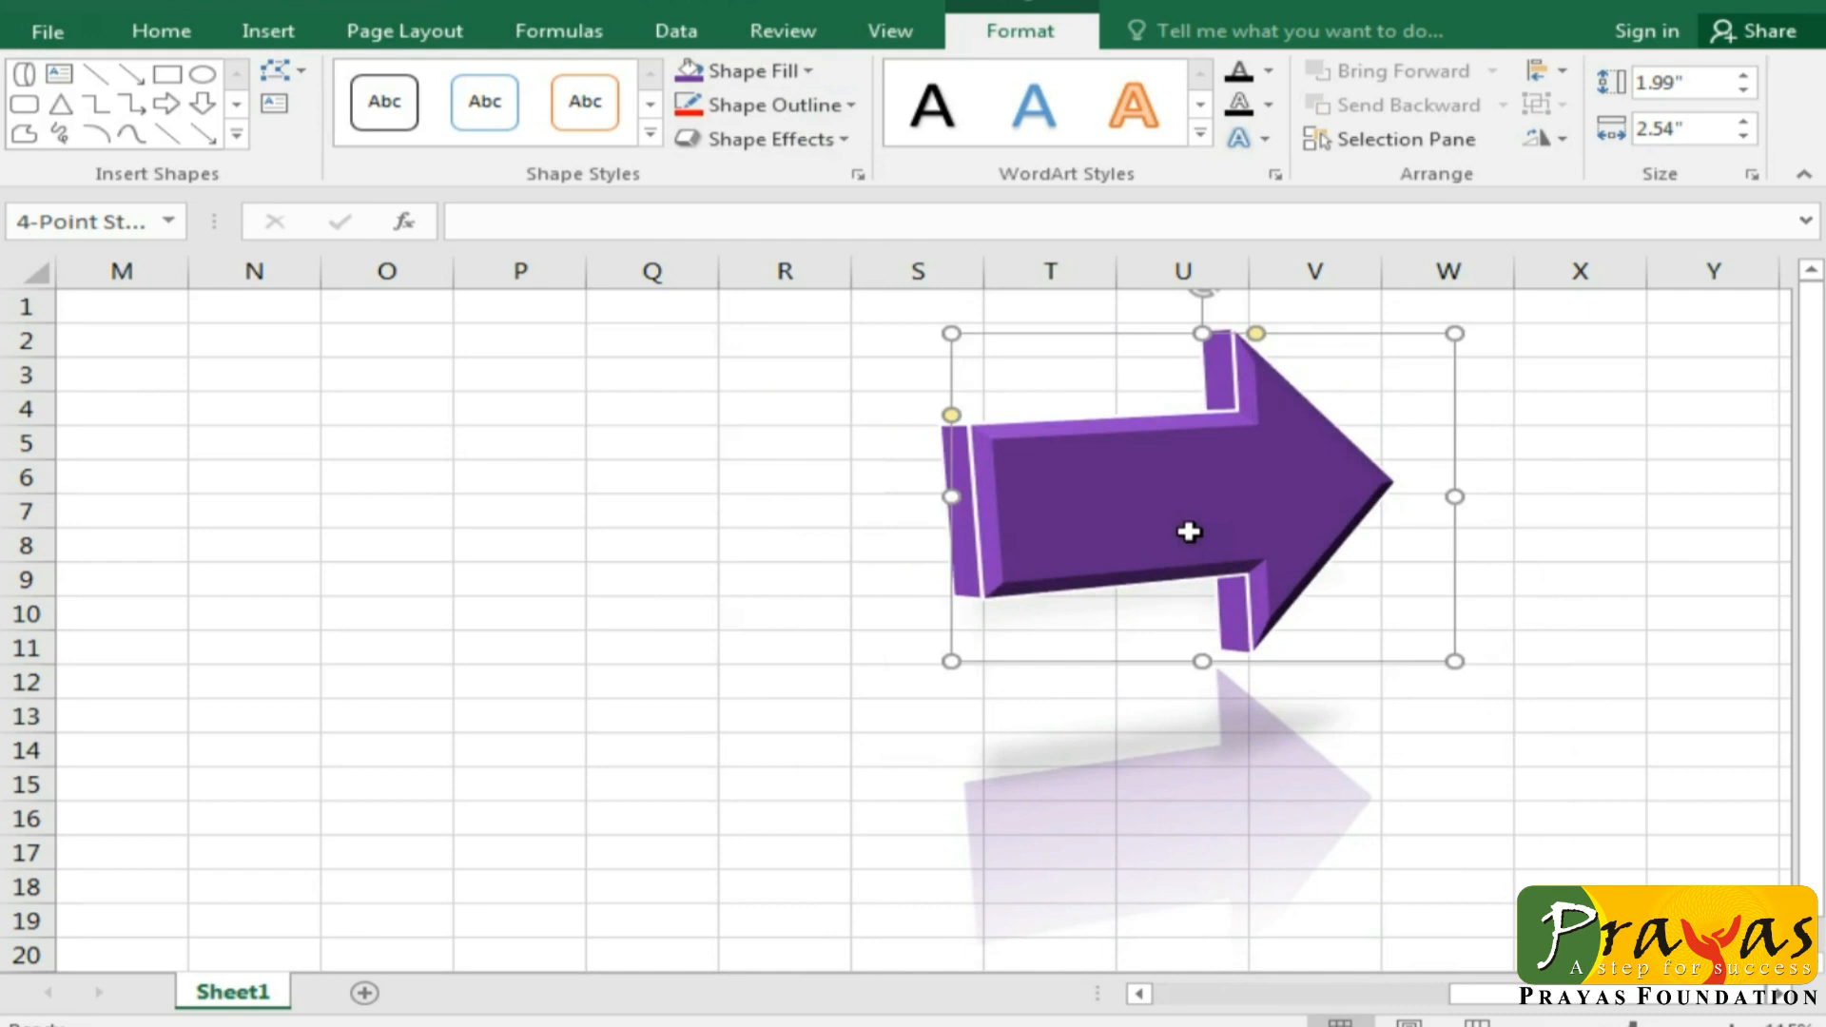
left_click(849, 139)
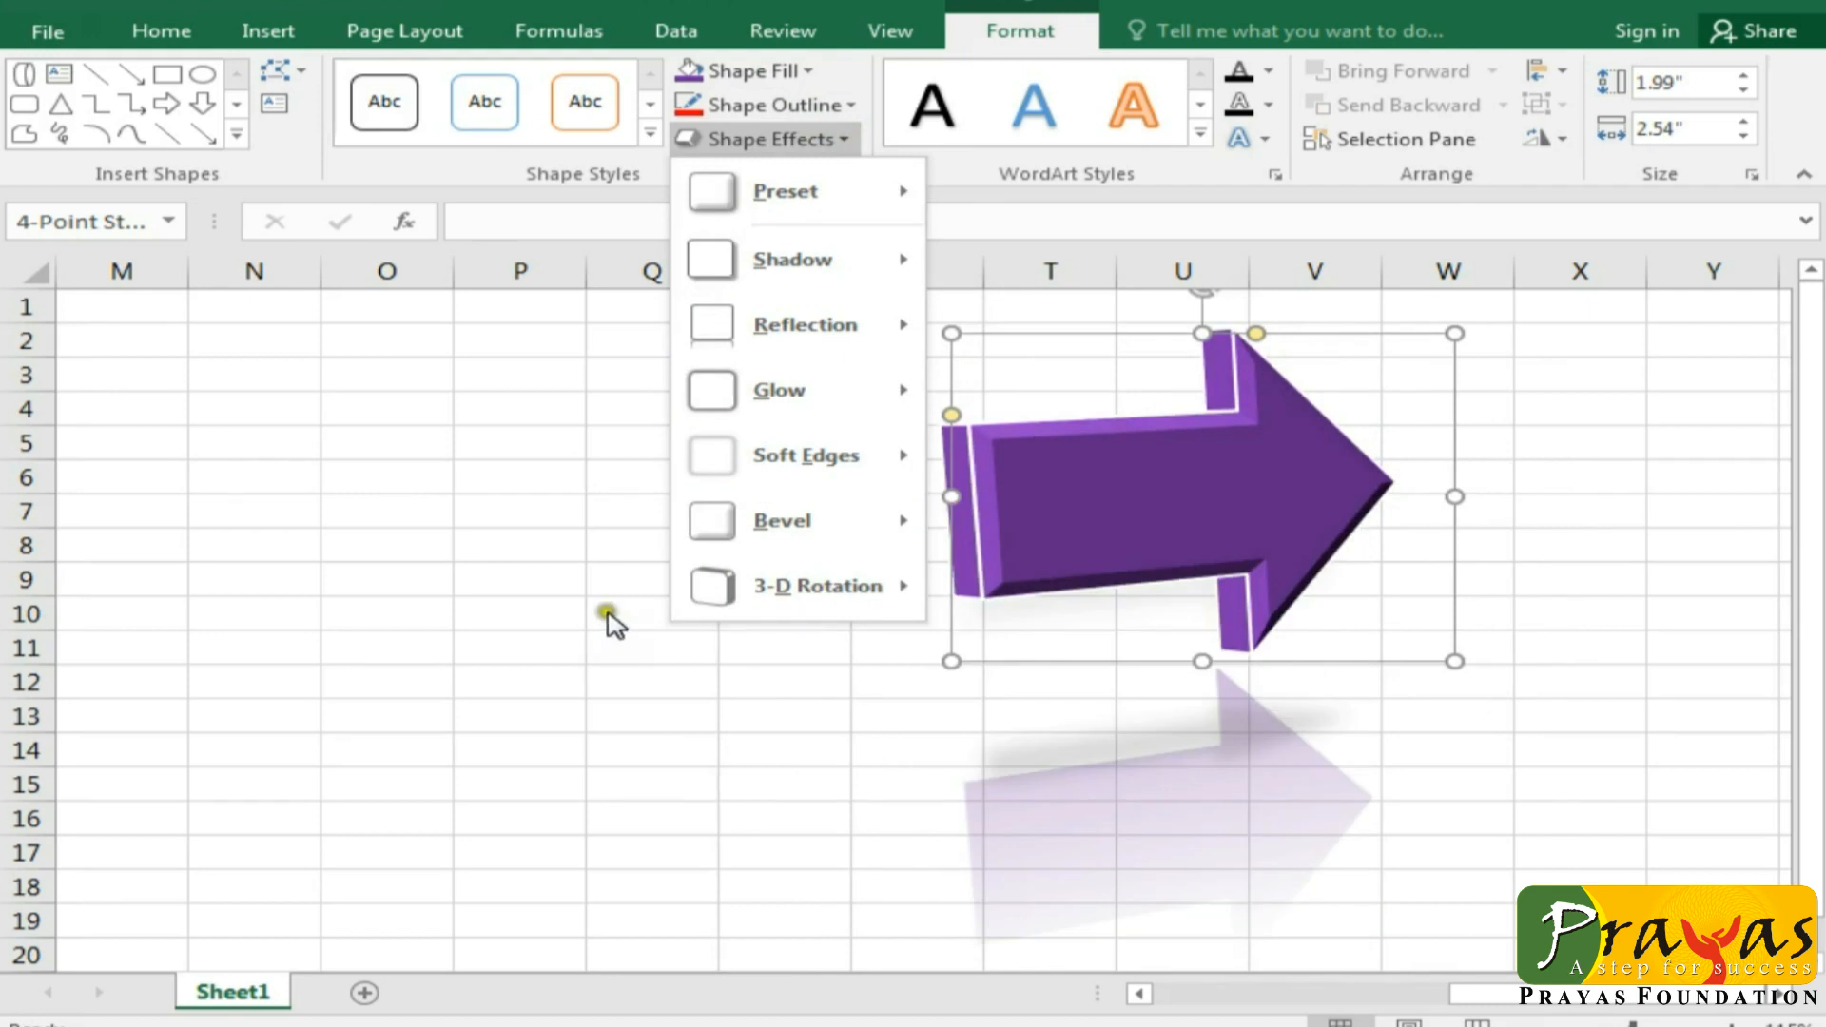
left_click(553, 515)
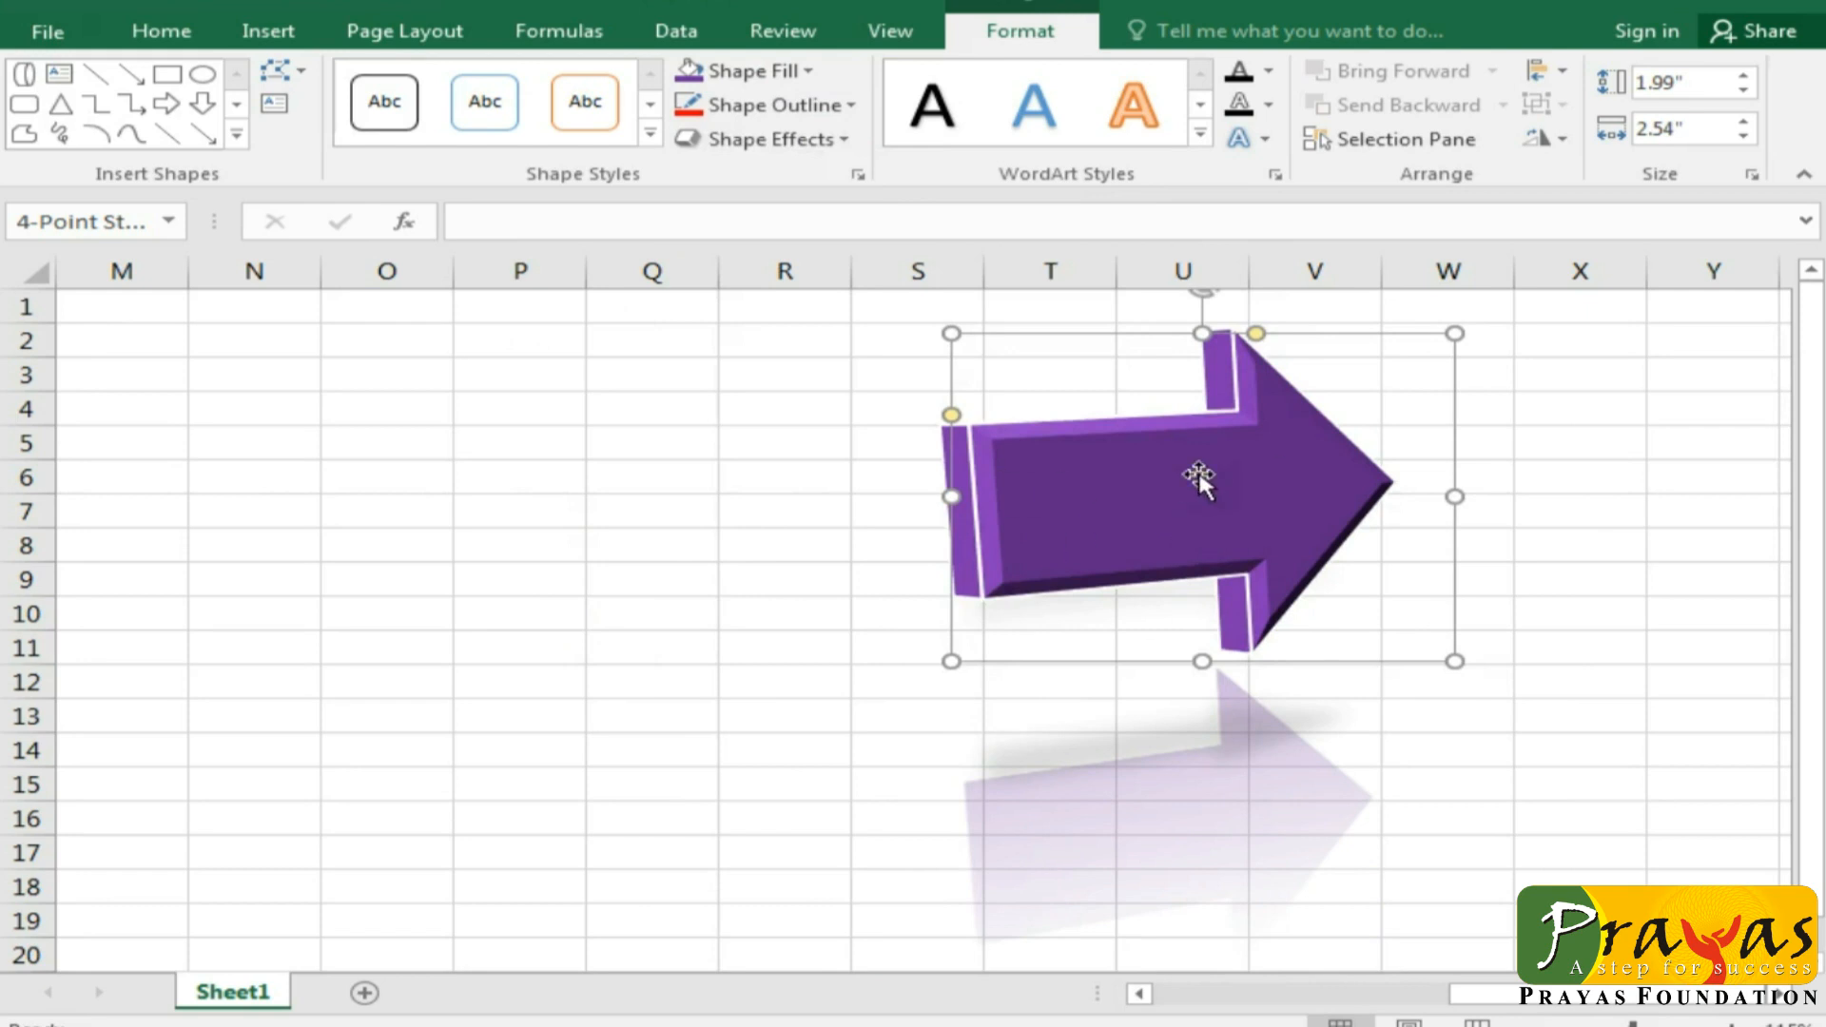
Step: Remove the 3-D preset effect from the arrow and move it to span columns Q to U
left_click(837, 143)
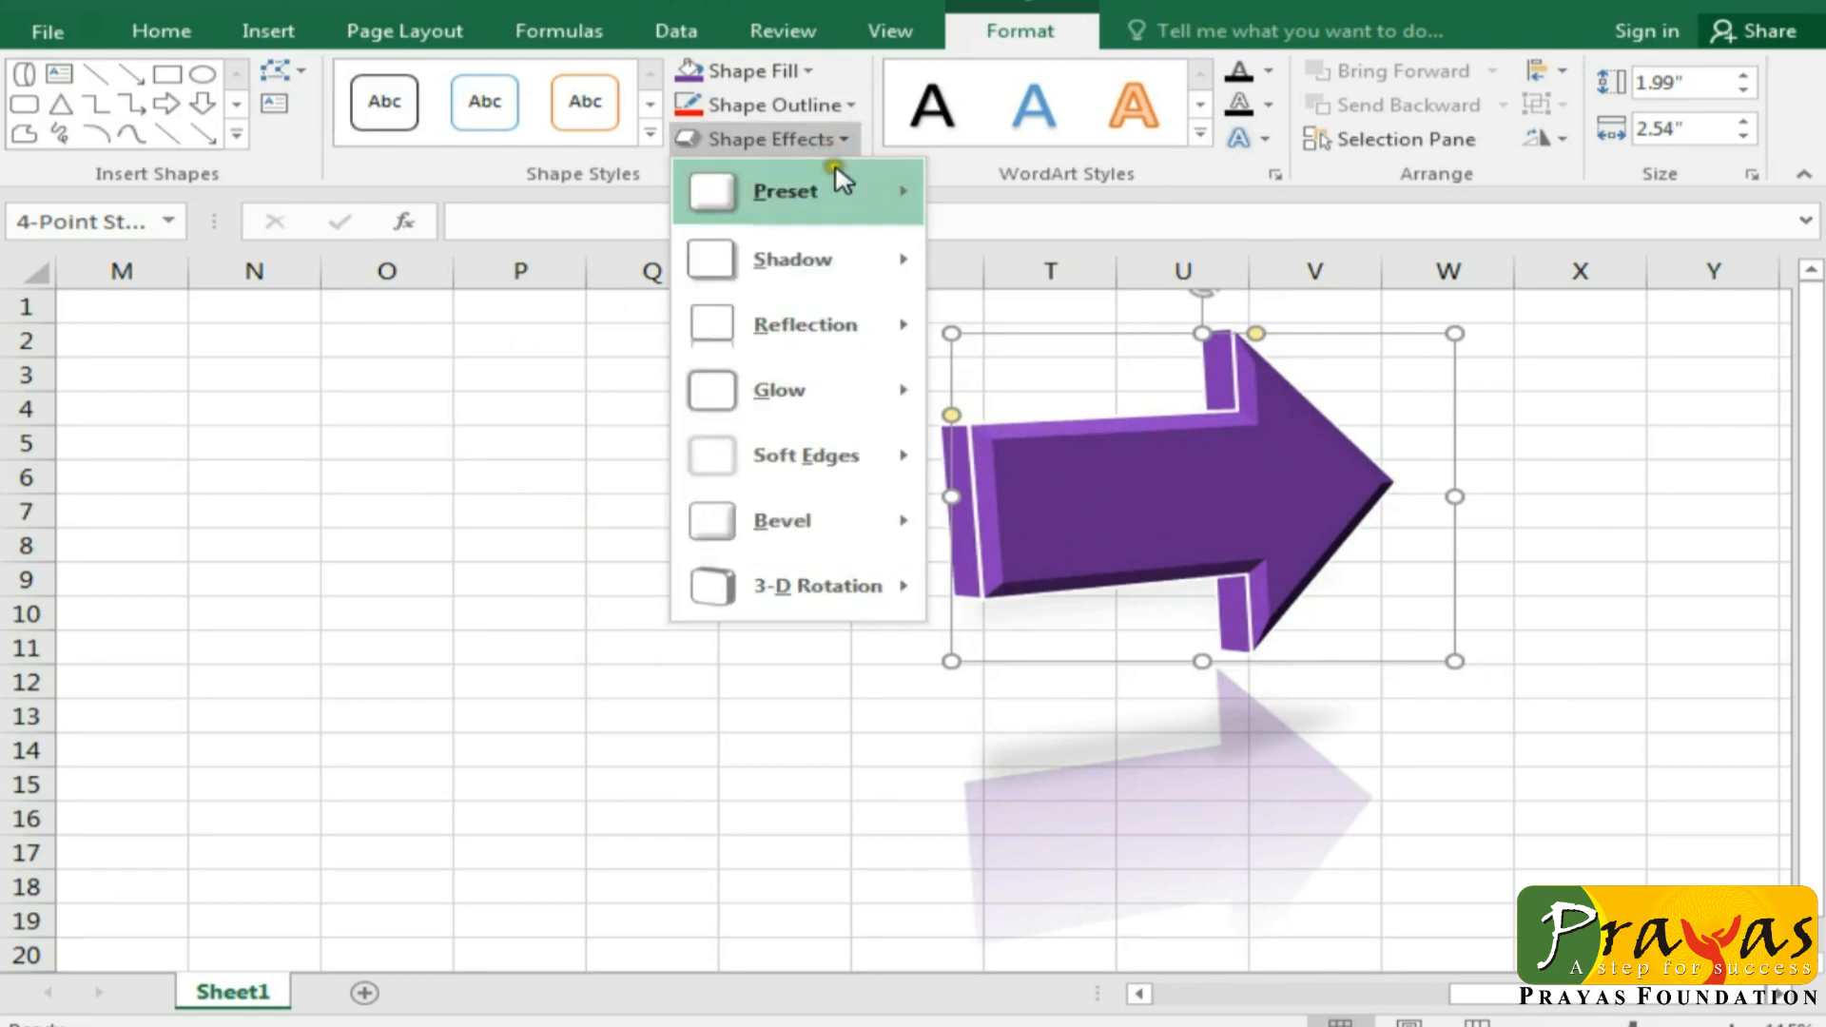
mouse_move(841, 195)
left_click(1008, 235)
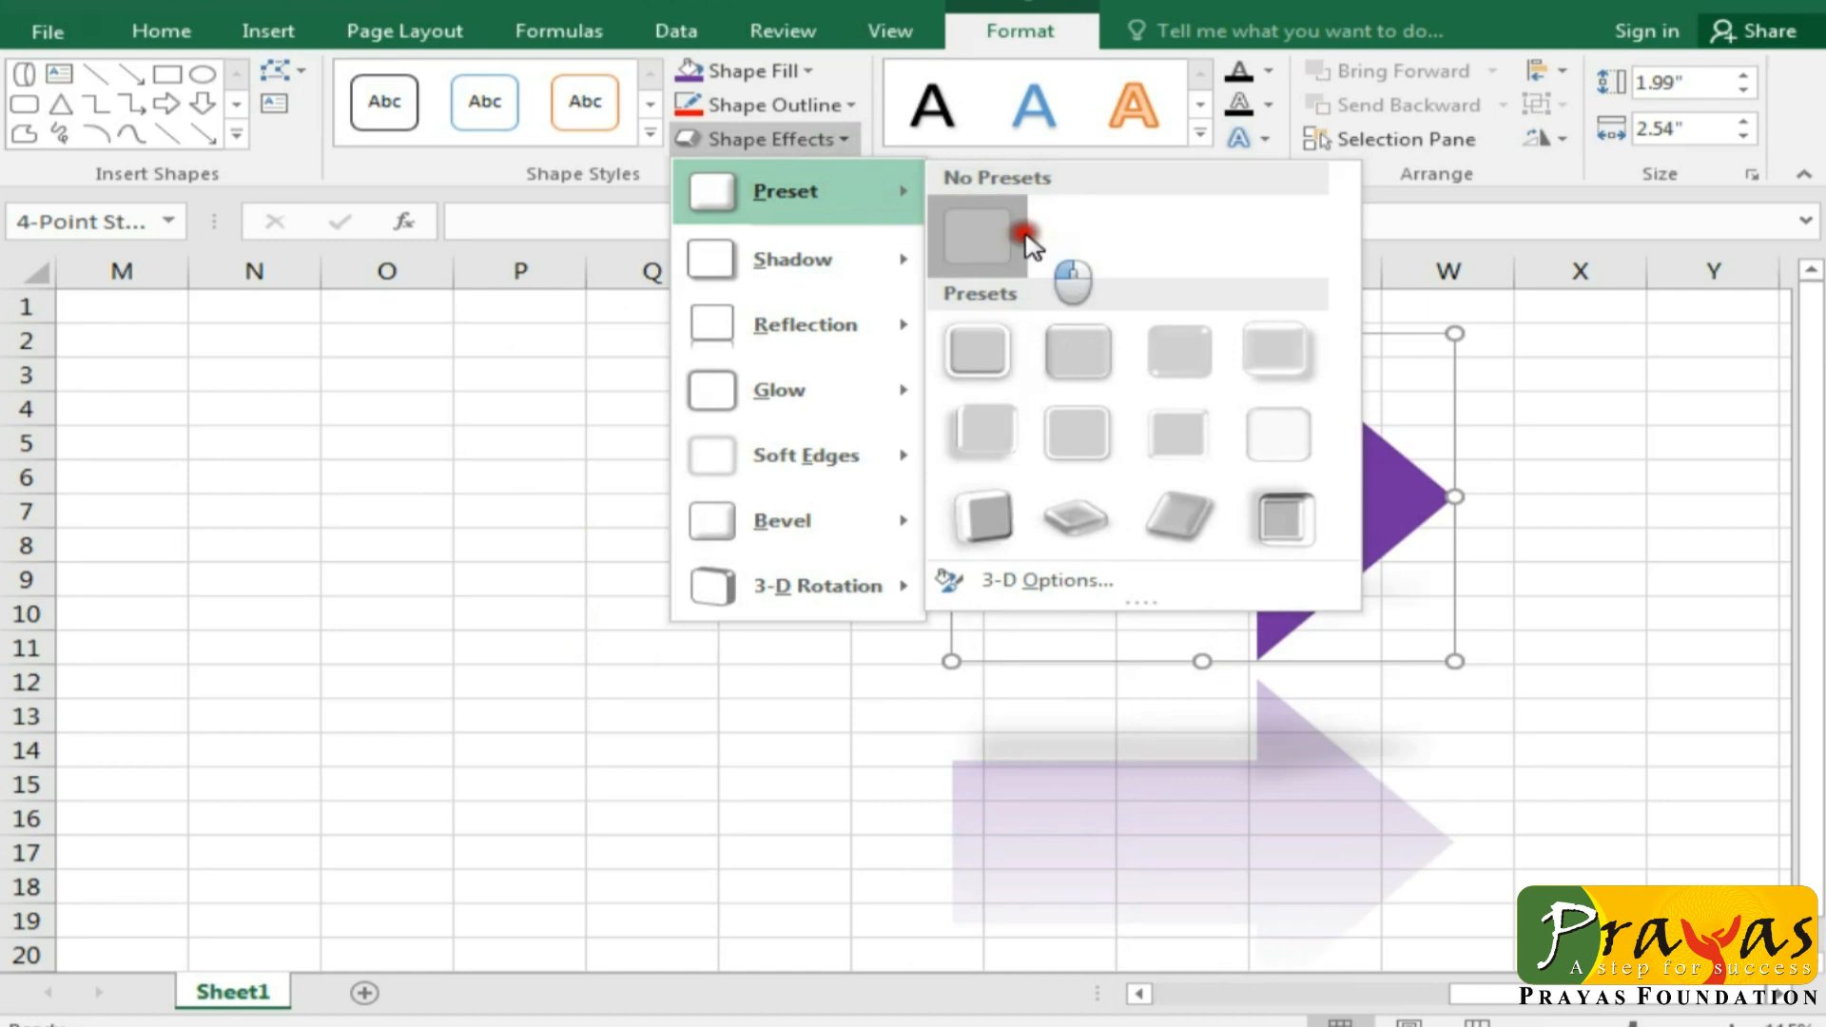
left_click_drag(1289, 561, 966, 559)
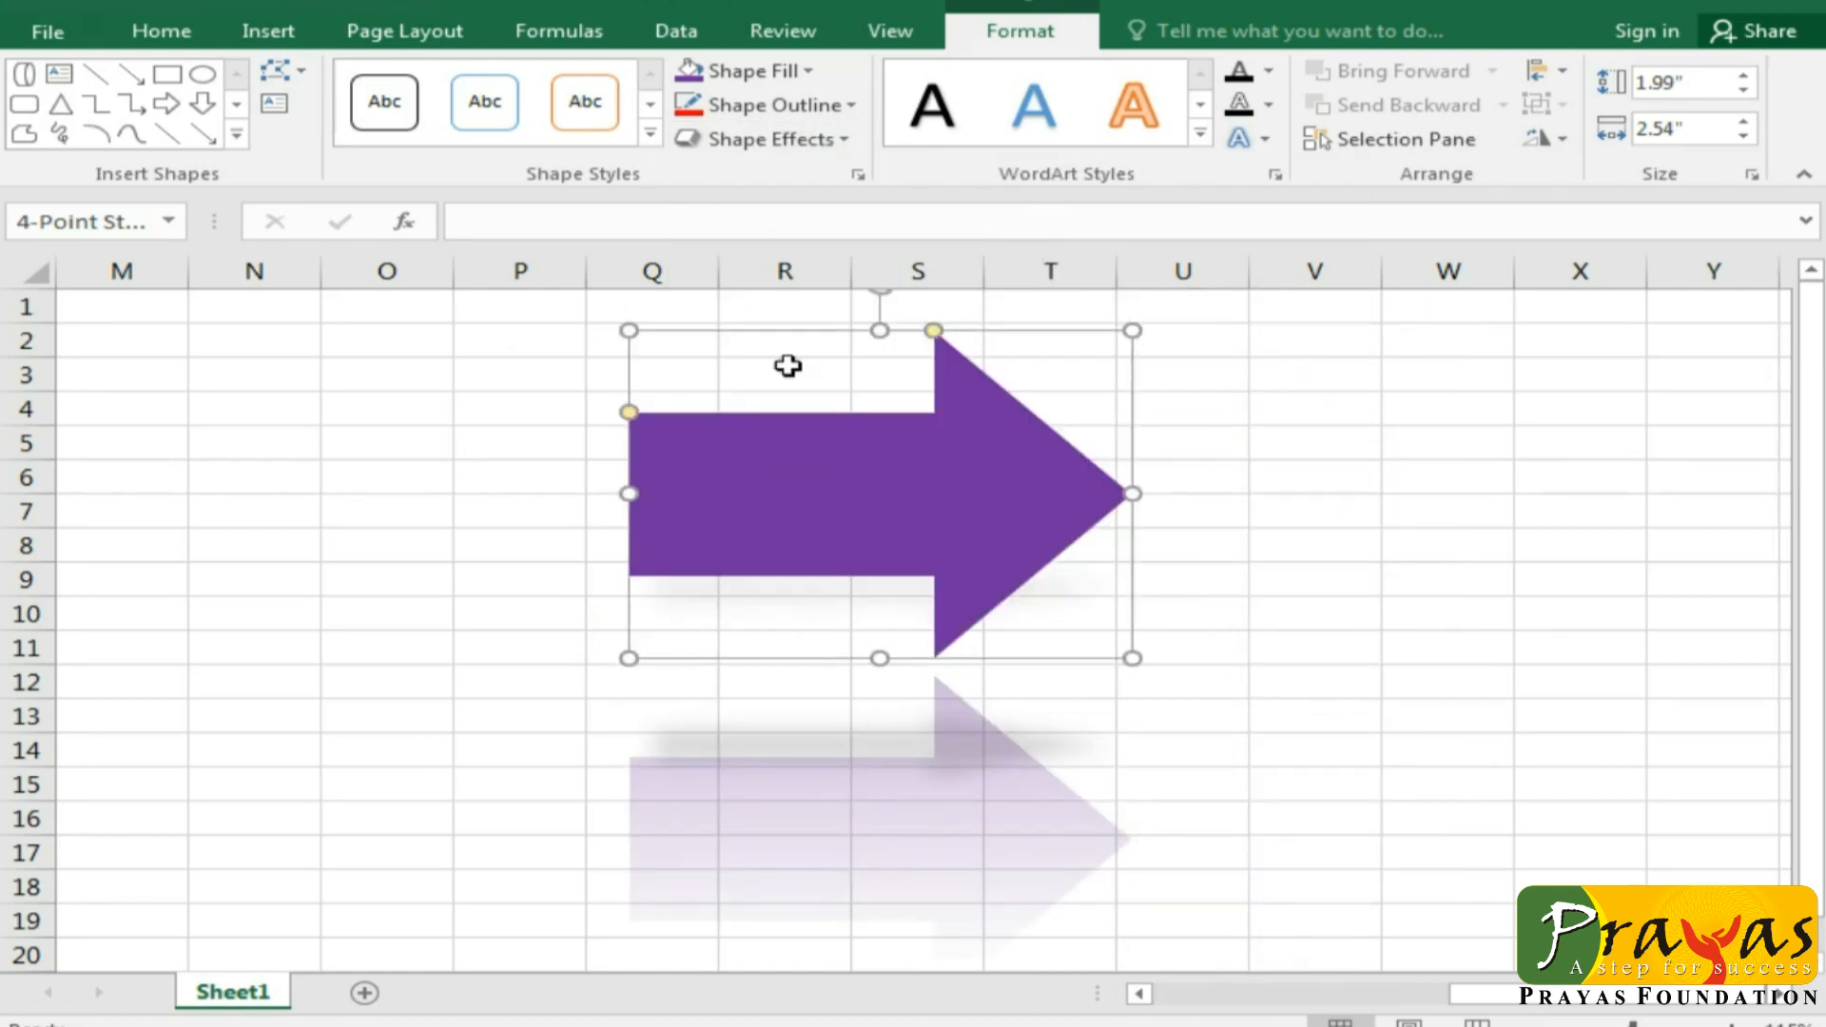
Step: Remove the reflection and the shadow from the arrow
left_click(837, 140)
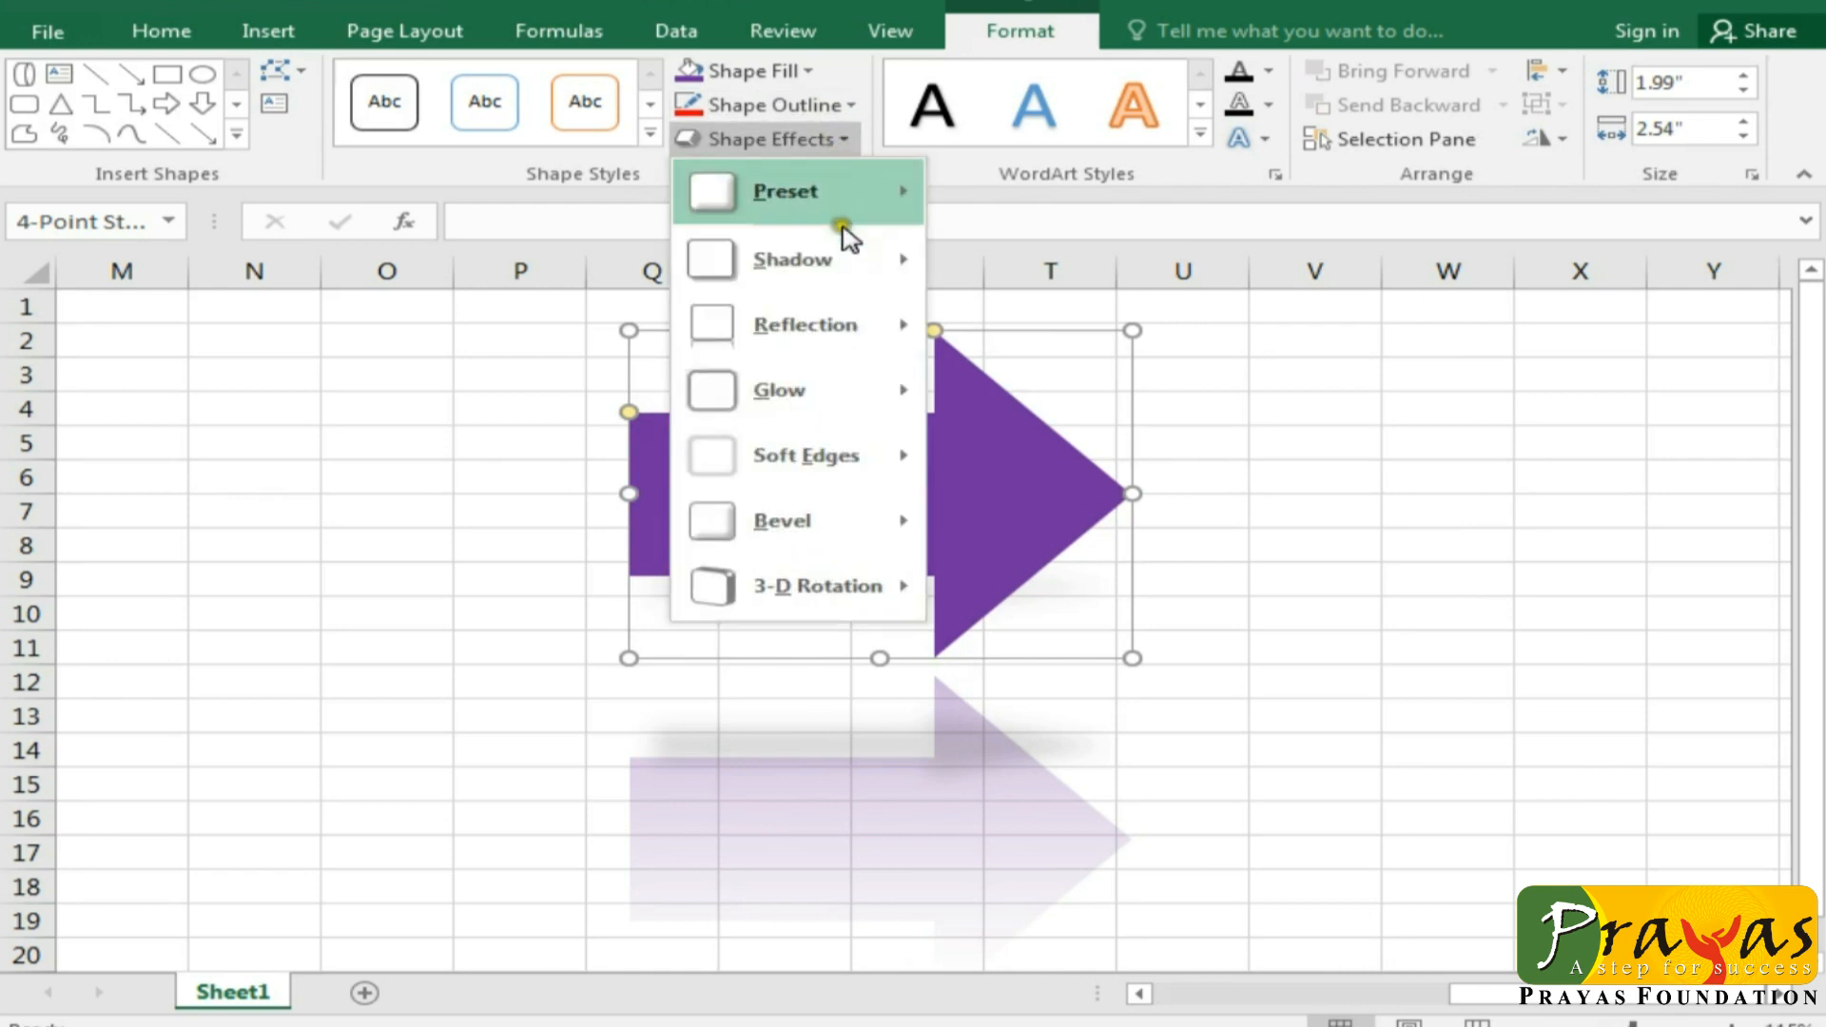
mouse_move(836, 318)
left_click(1010, 365)
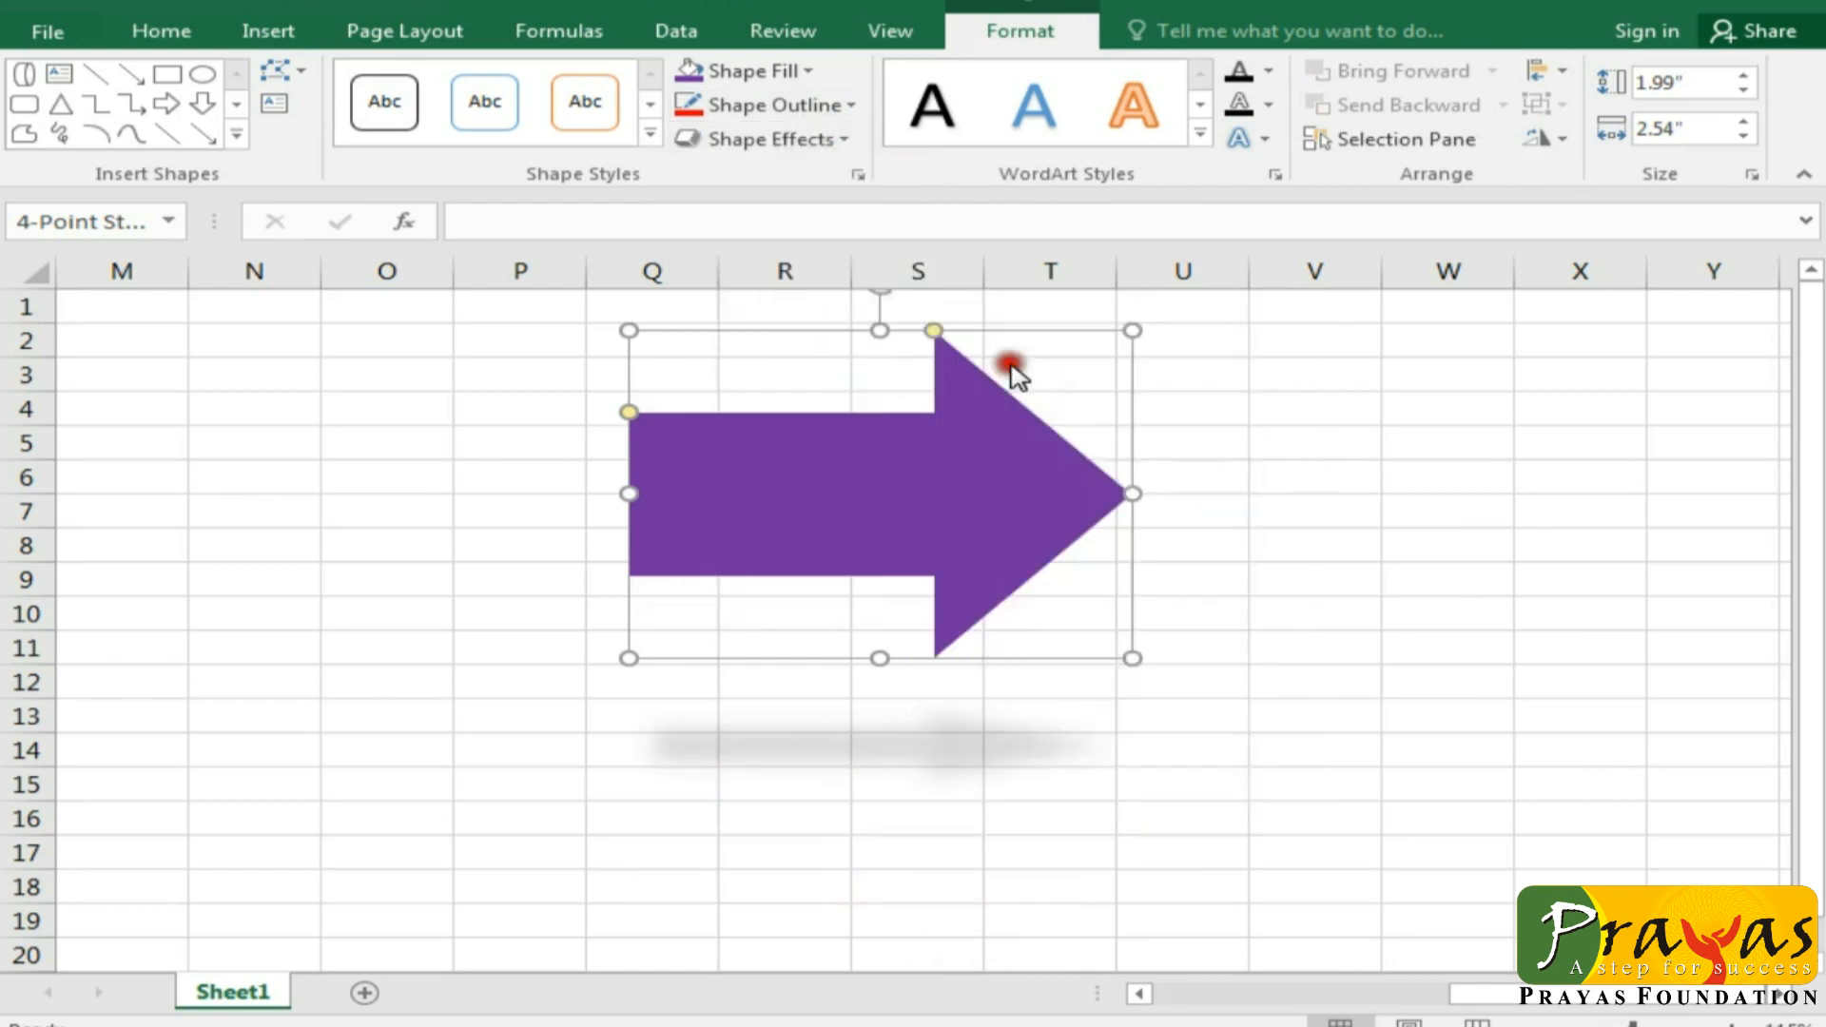
left_click(791, 139)
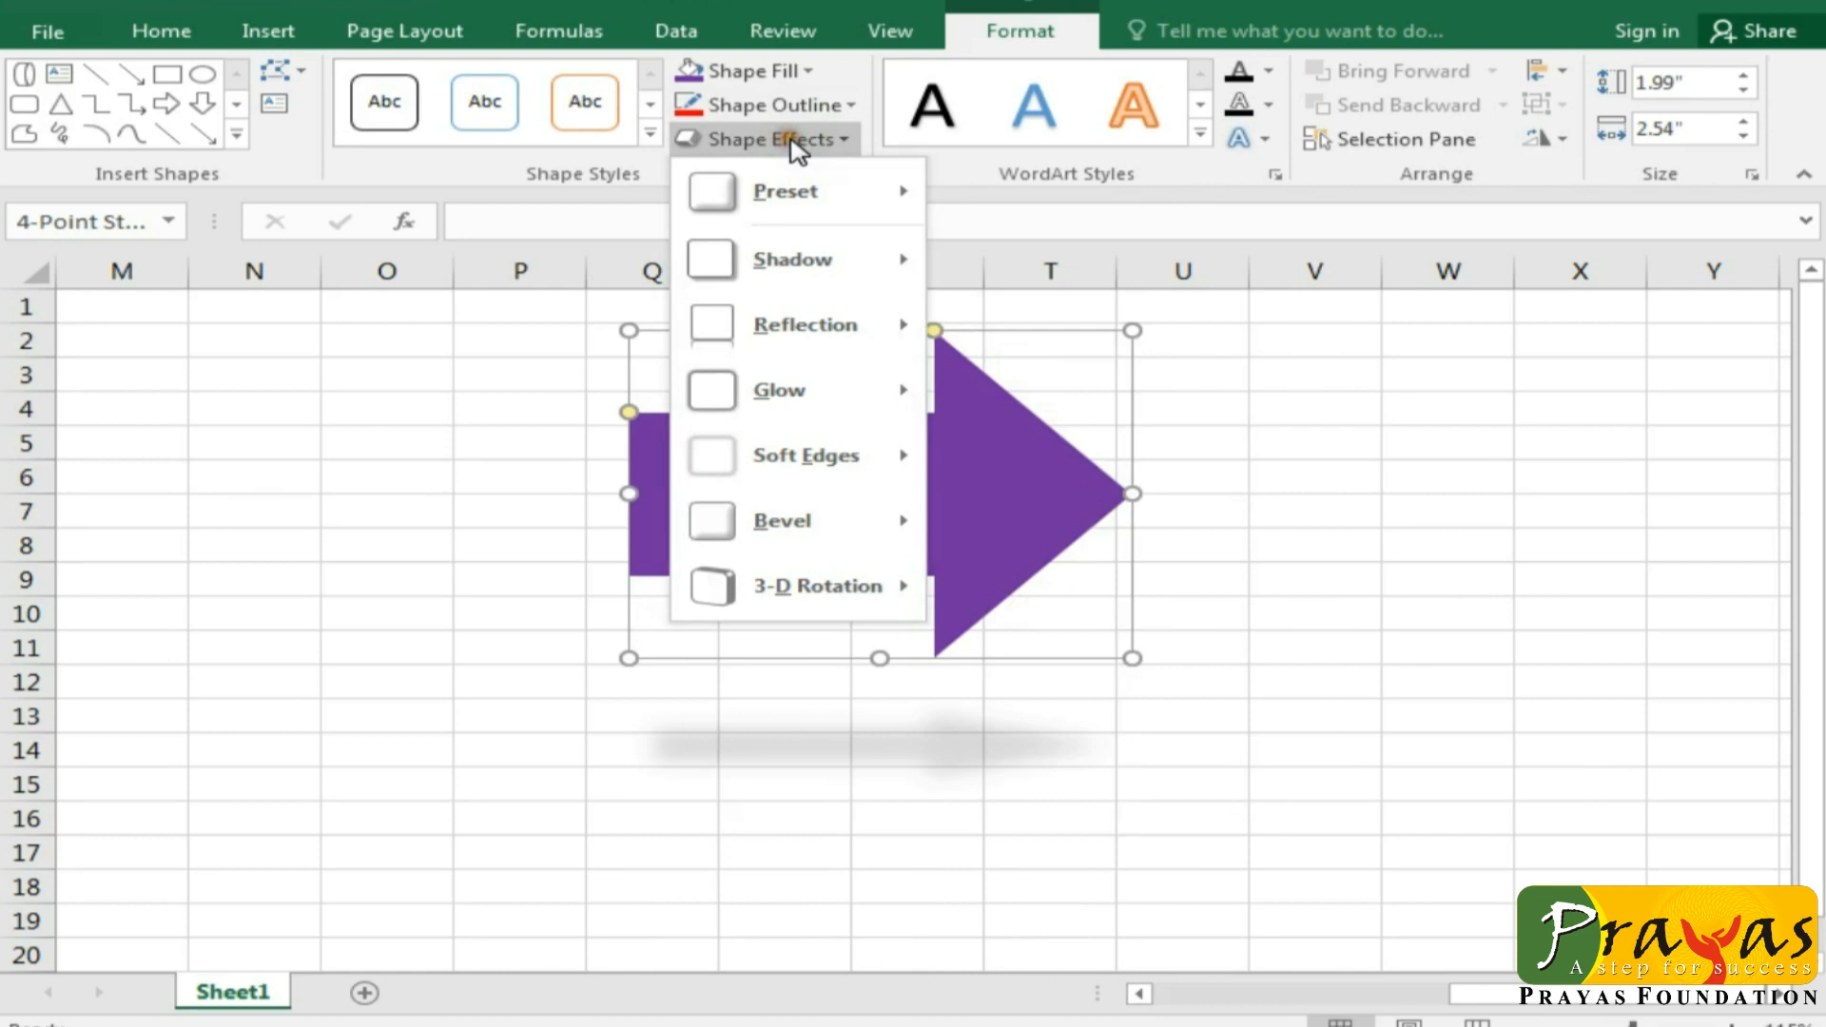
mouse_move(787, 260)
left_click(959, 282)
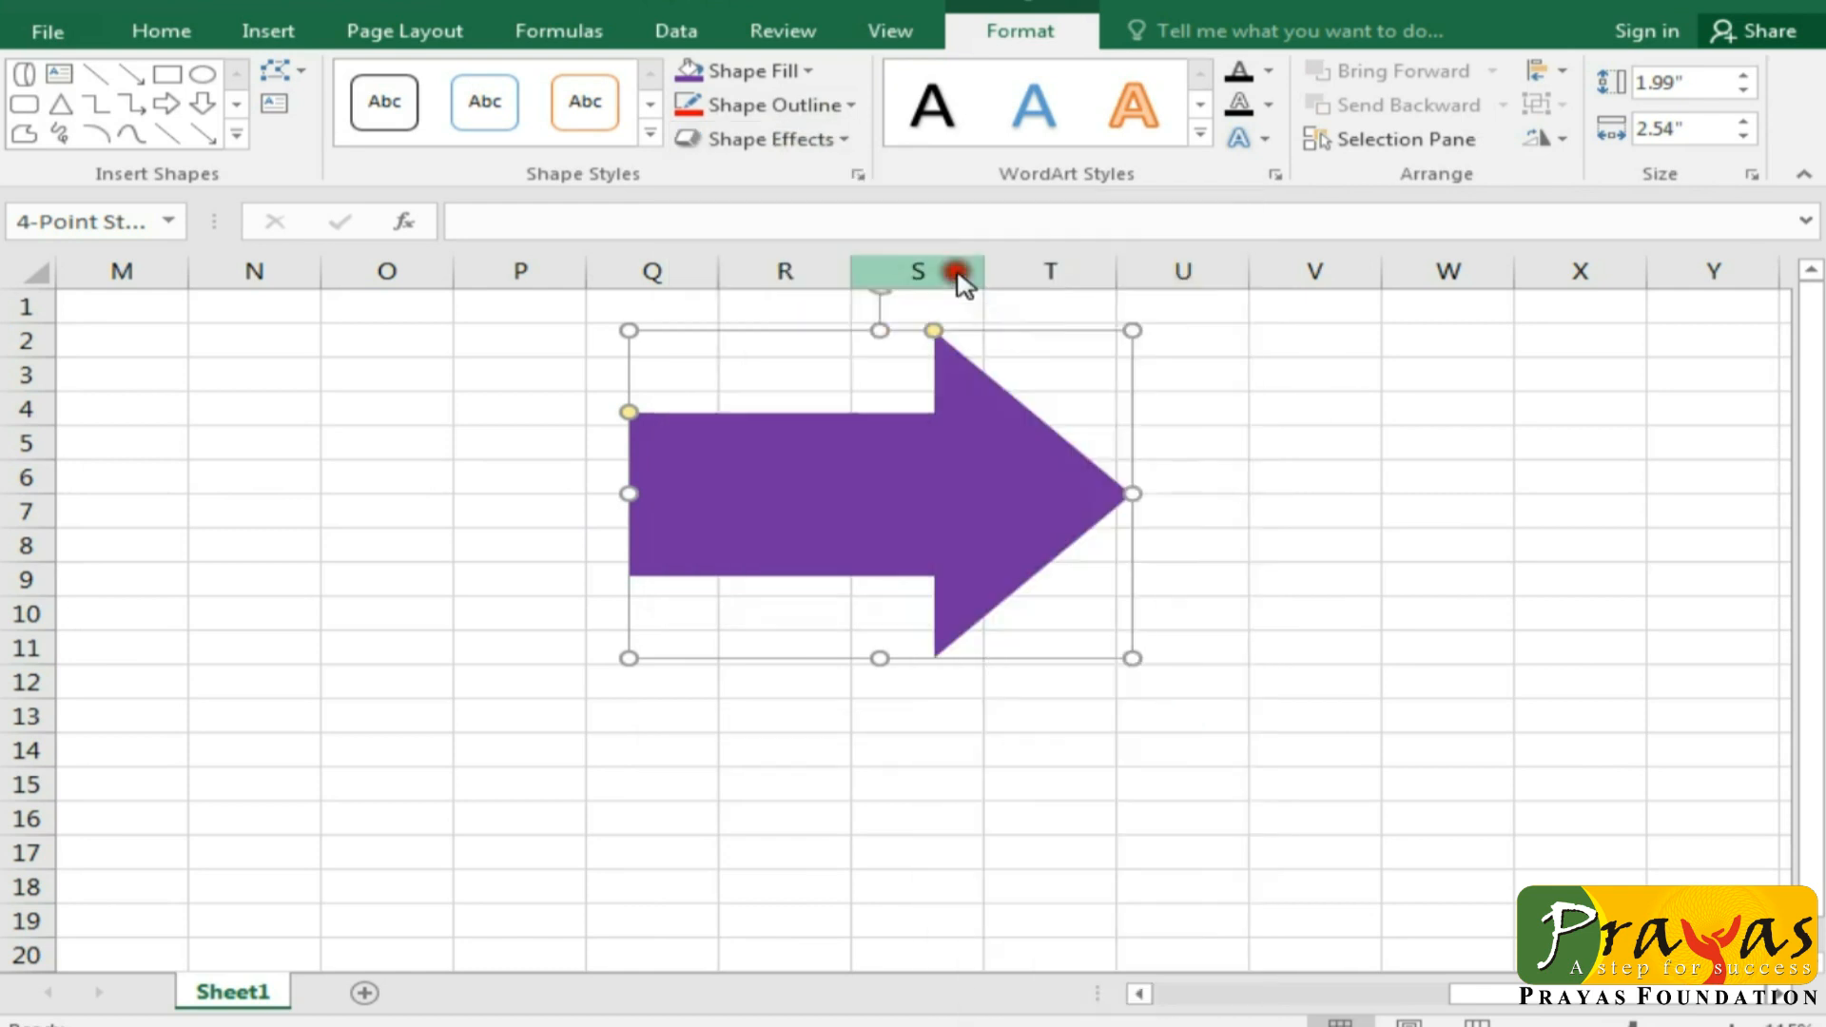
Step: Enlarge the arrow to about 2.79 in high and 4.51 in wide over columns P to W, and enter the text "prayas foundation" in it
left_click_drag(1132, 658, 1523, 789)
left_click_drag(1288, 631, 1167, 643)
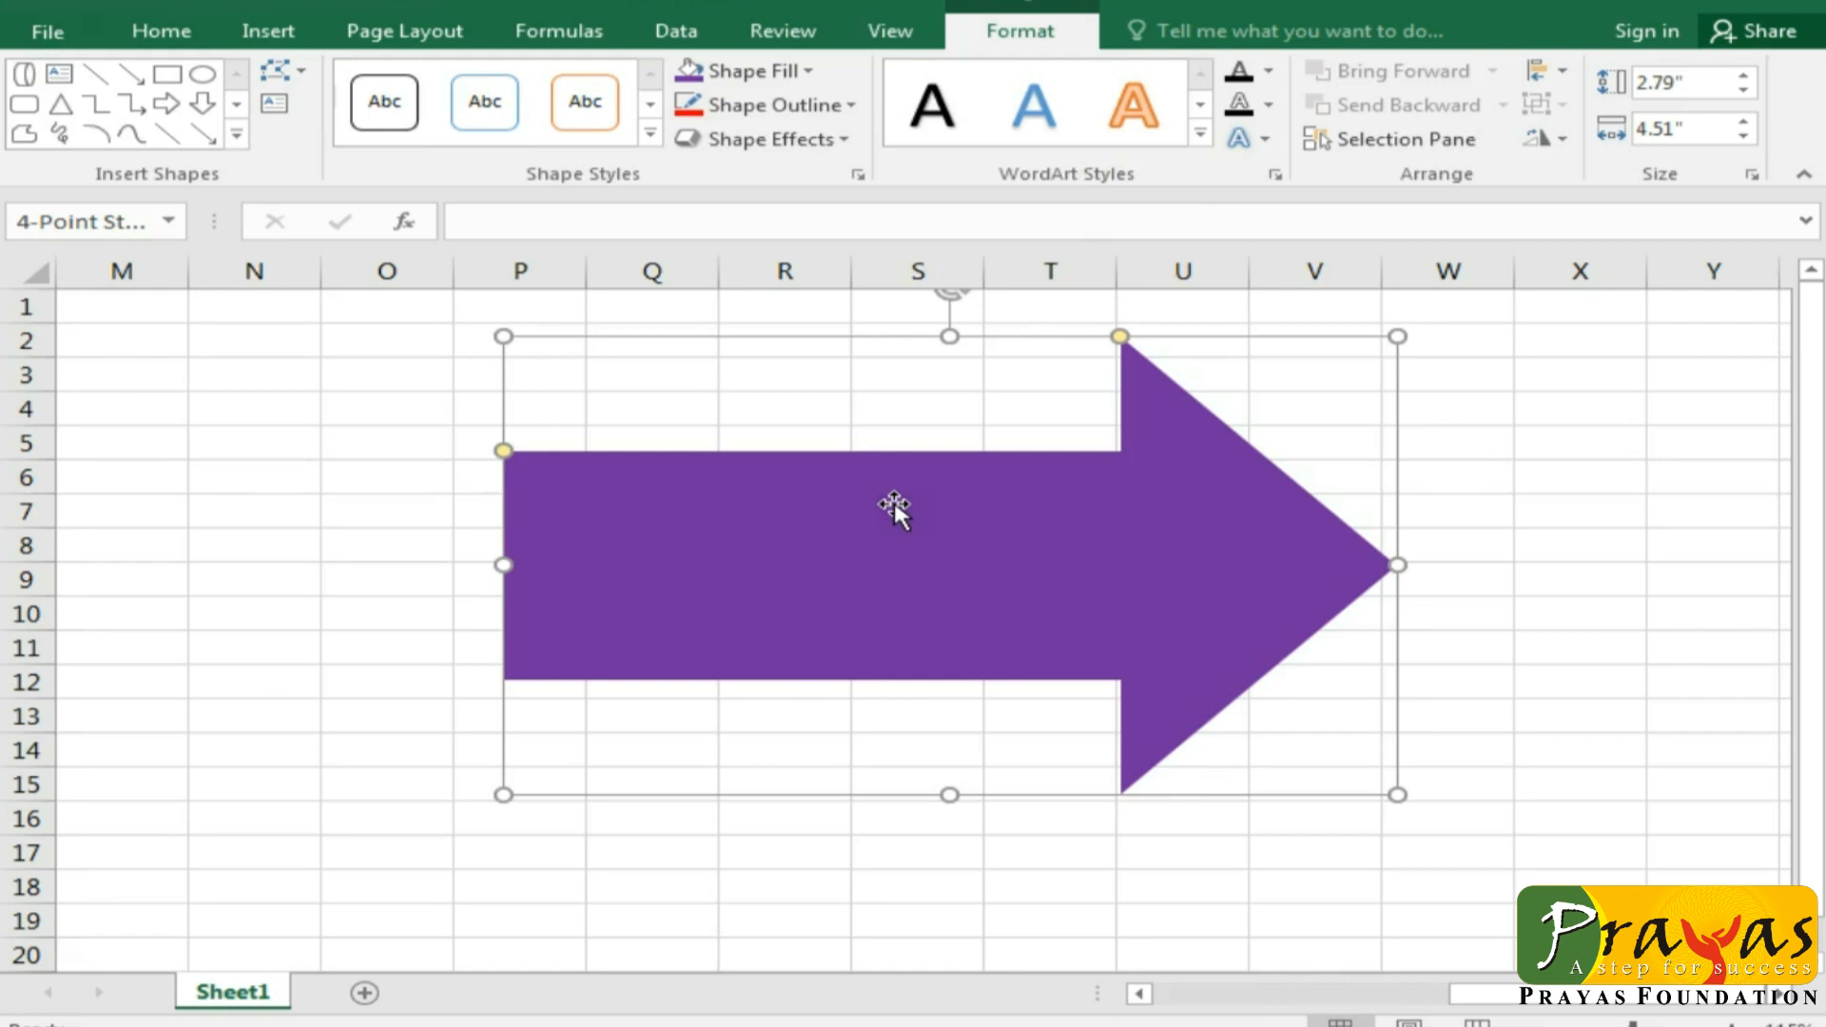
type("prayas foundation")
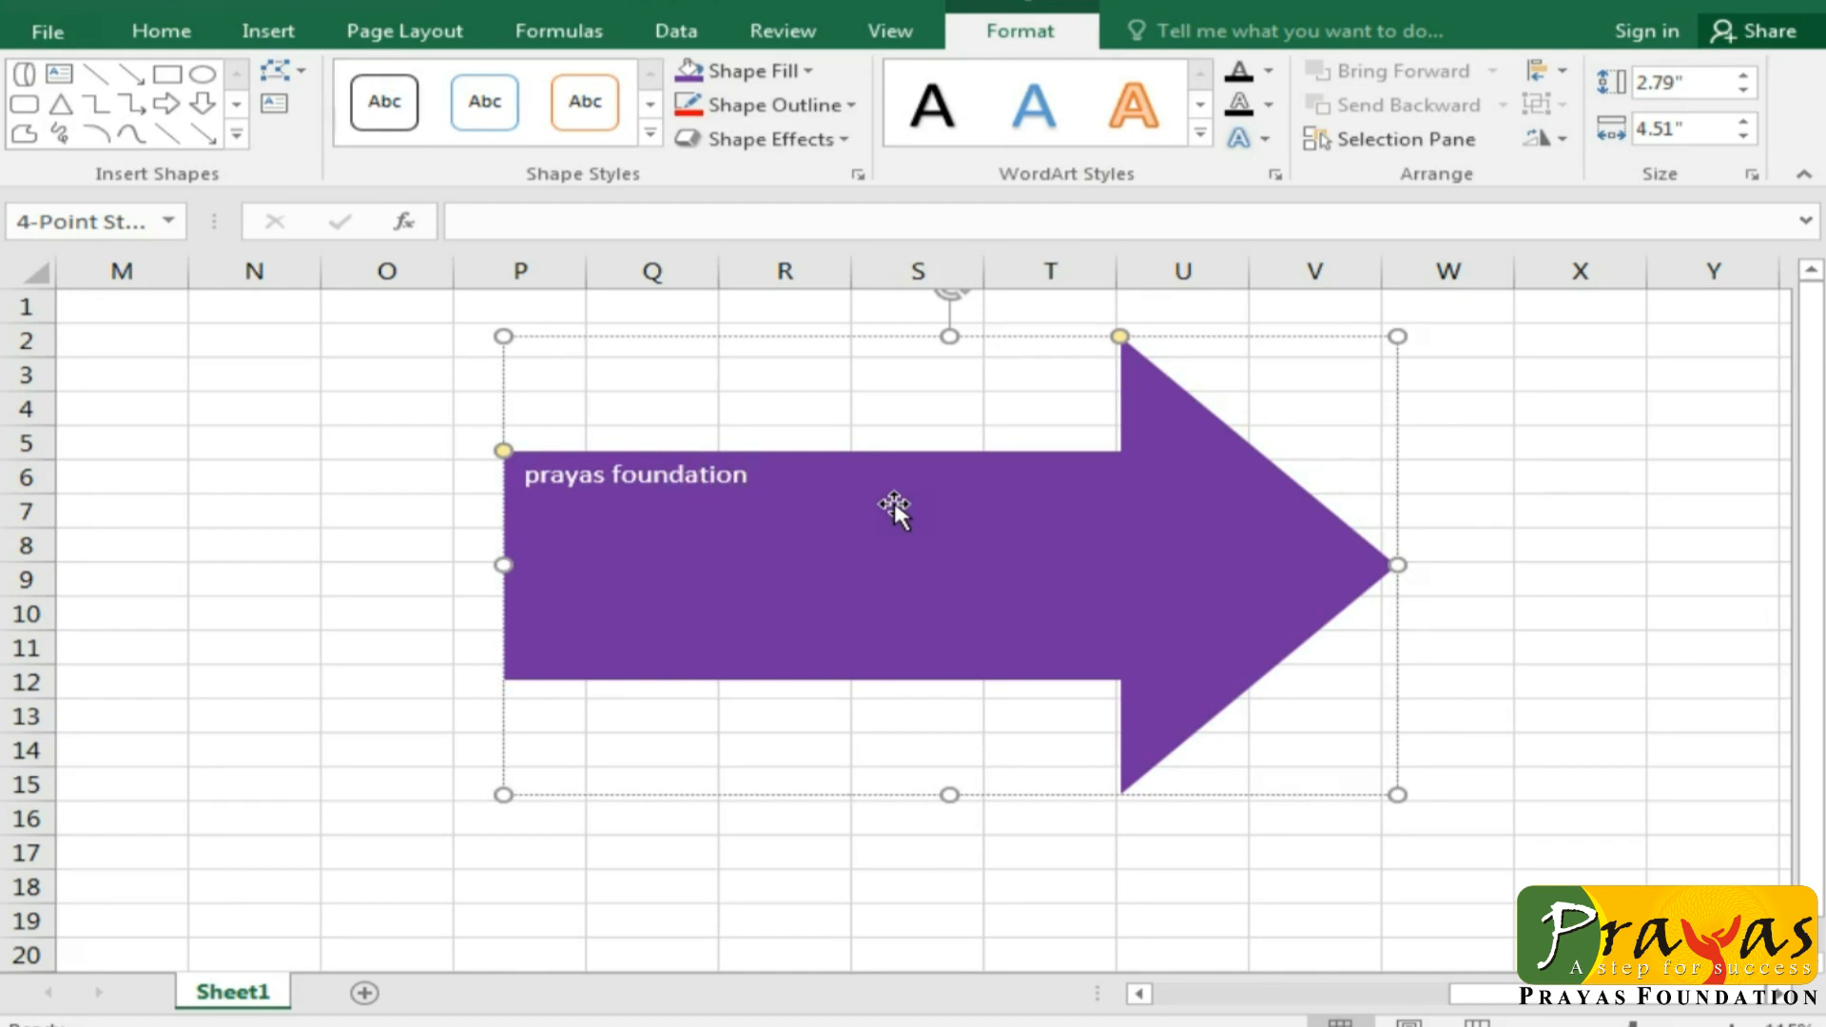
left_click(789, 778)
Step: Centre the arrow's text horizontally and align it to the middle vertically
left_click(757, 564)
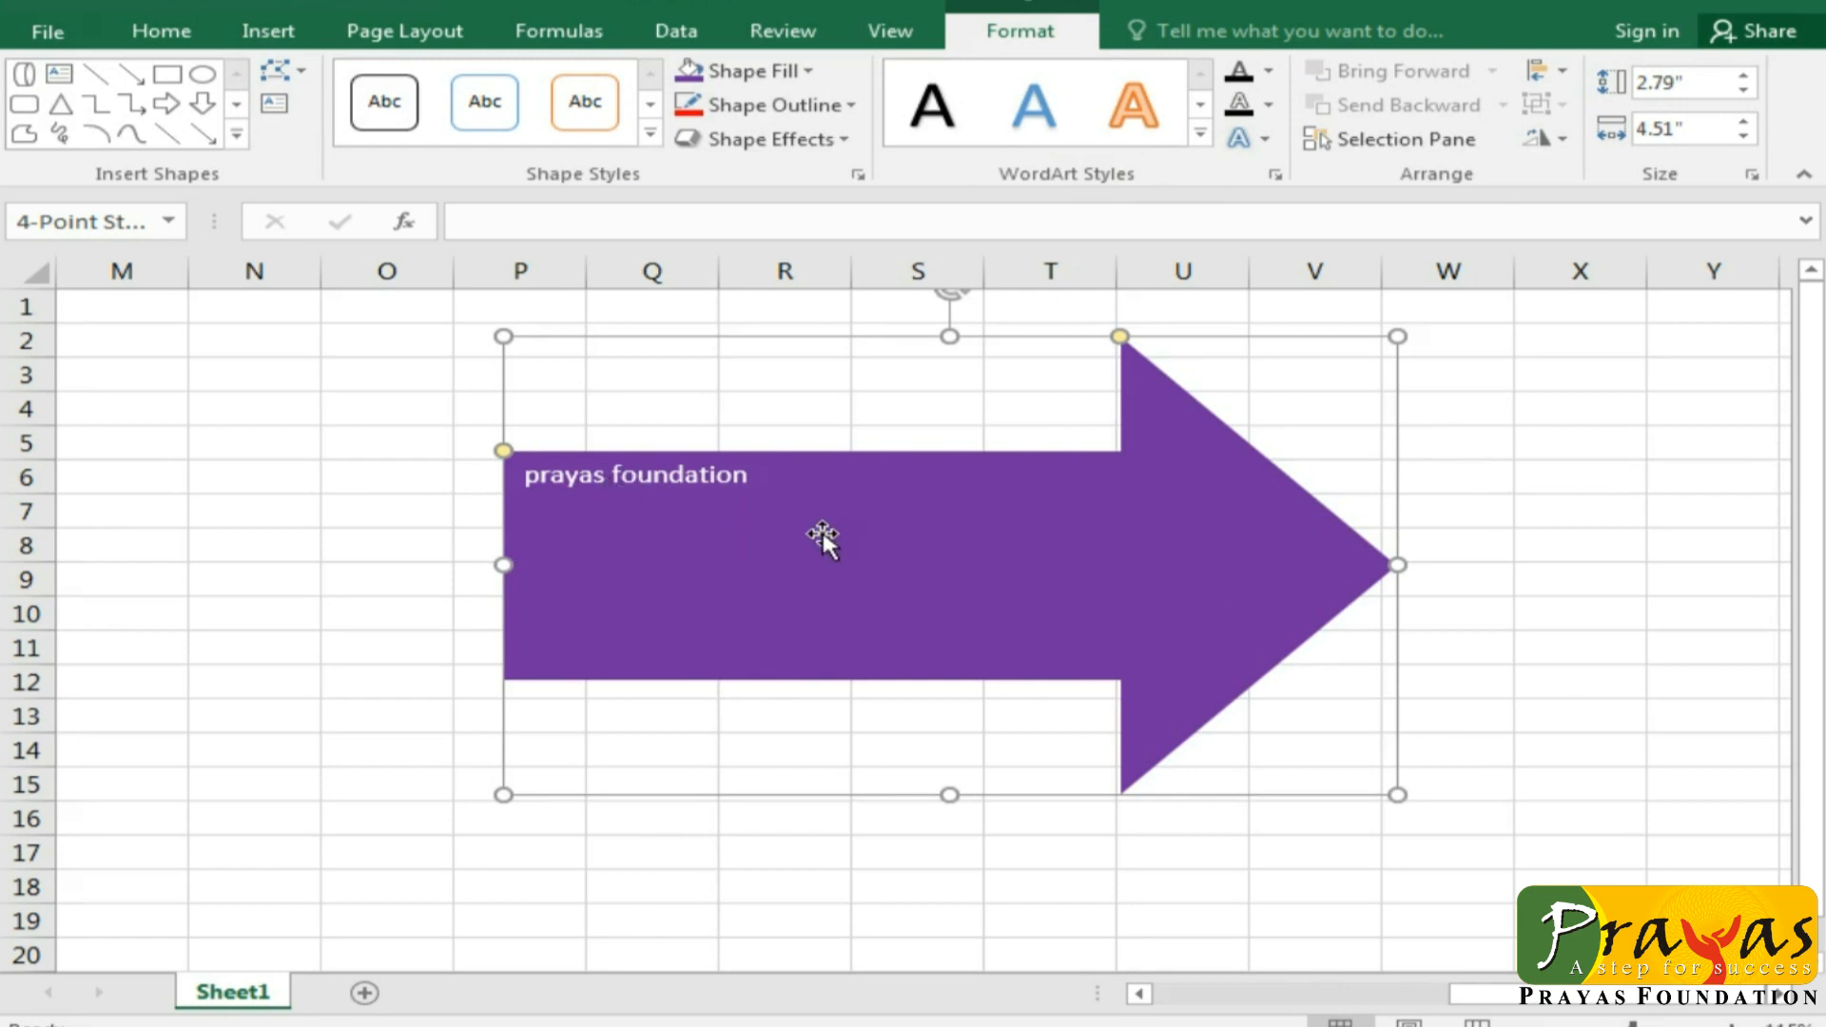
left_click(161, 32)
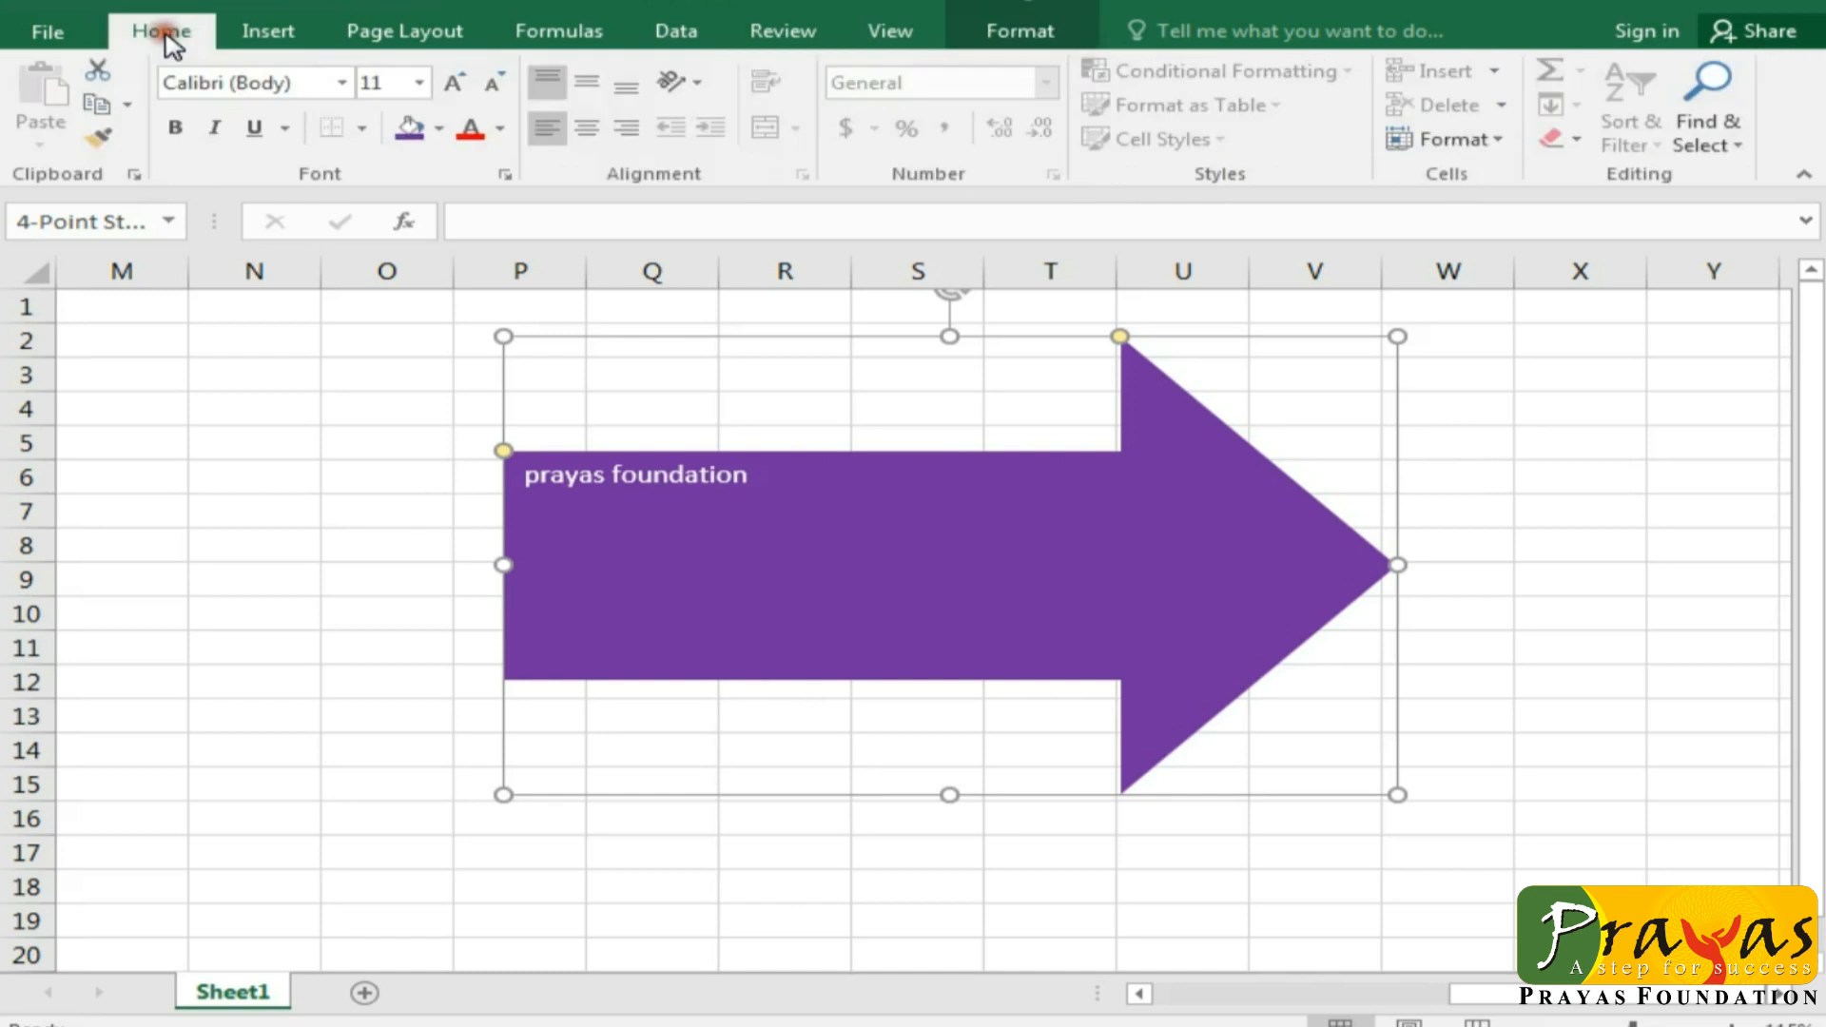
left_click(586, 127)
left_click(588, 84)
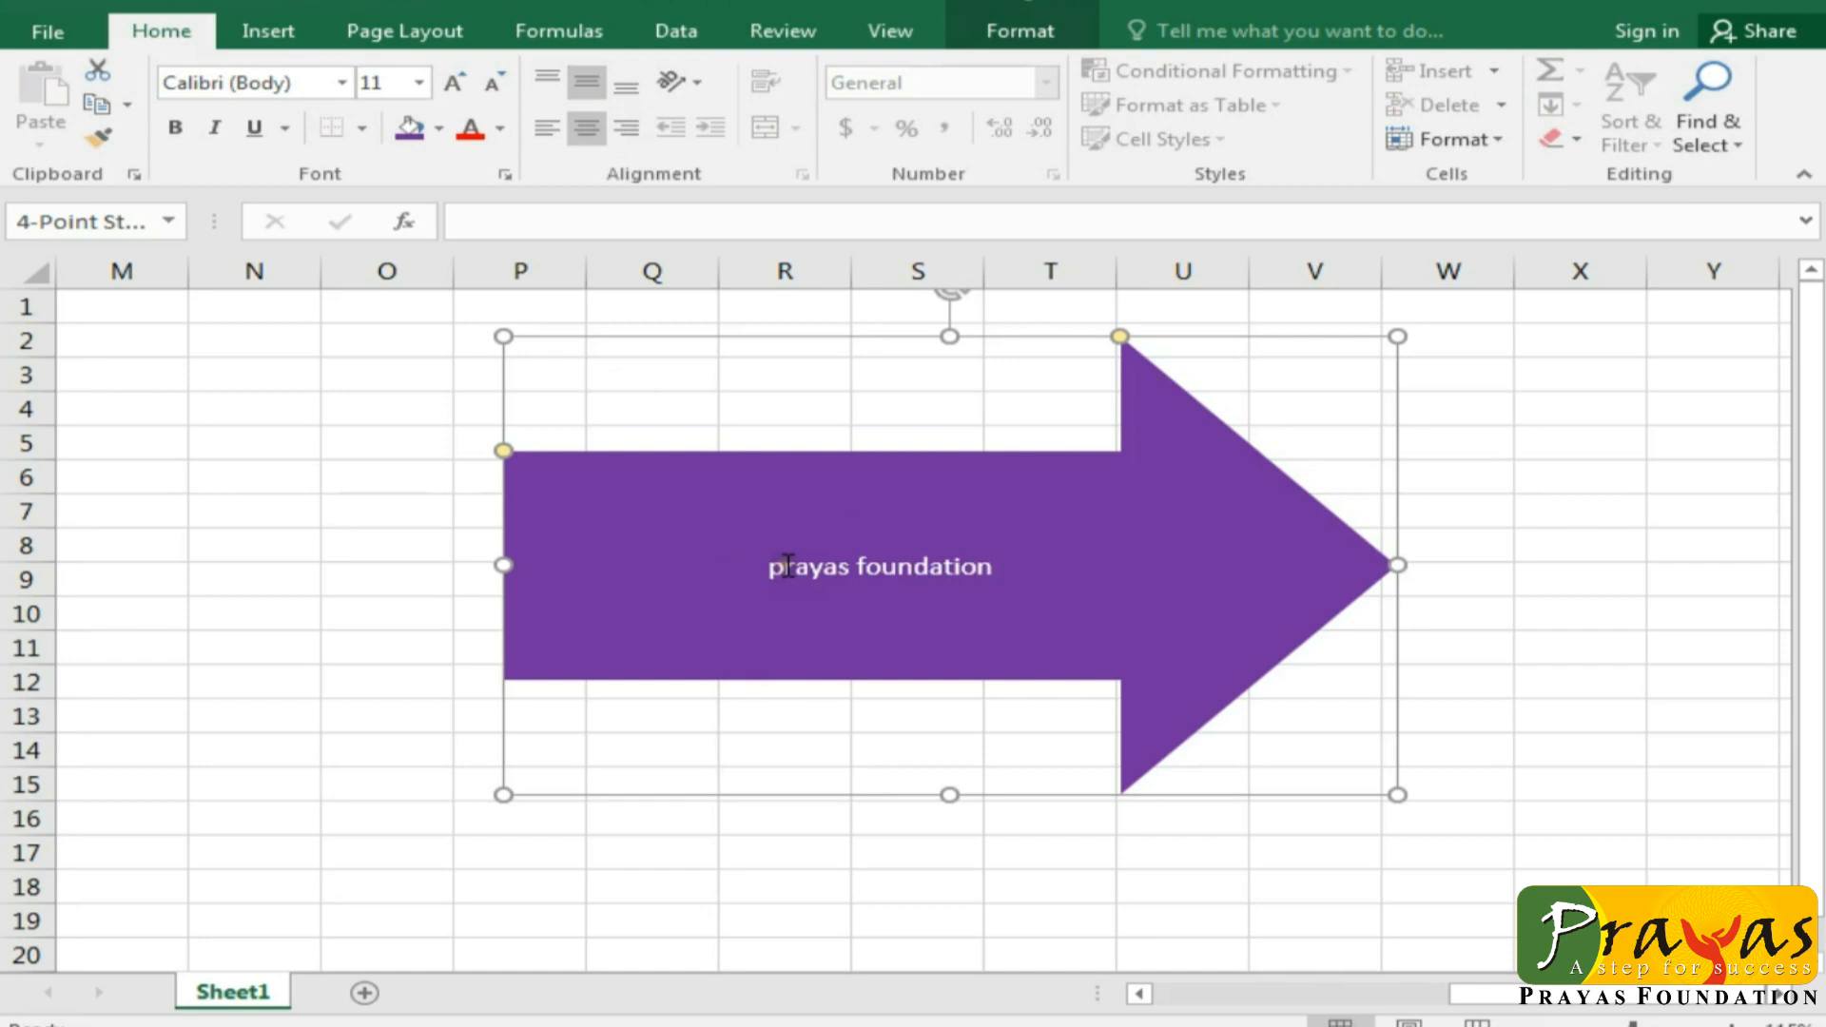
Step: Apply the gold-filled WordArt style from the first row of styles to the arrow's text
left_click(1020, 34)
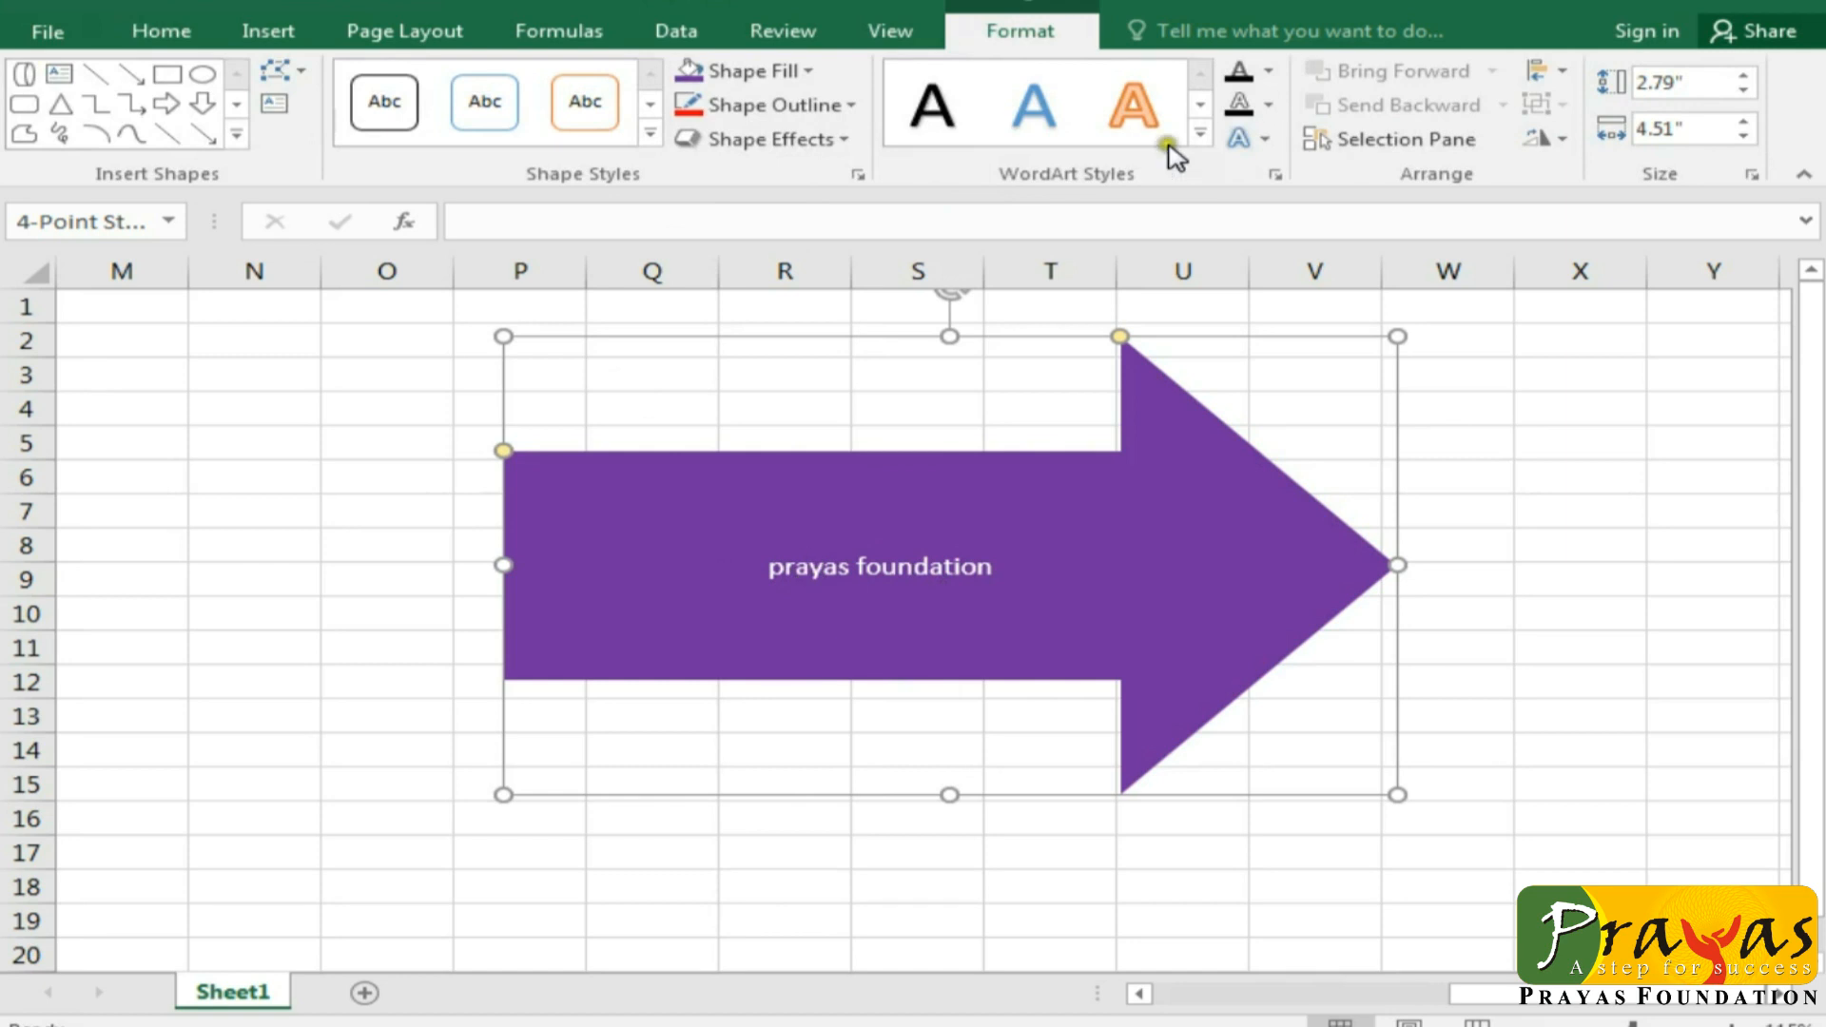
left_click(1199, 133)
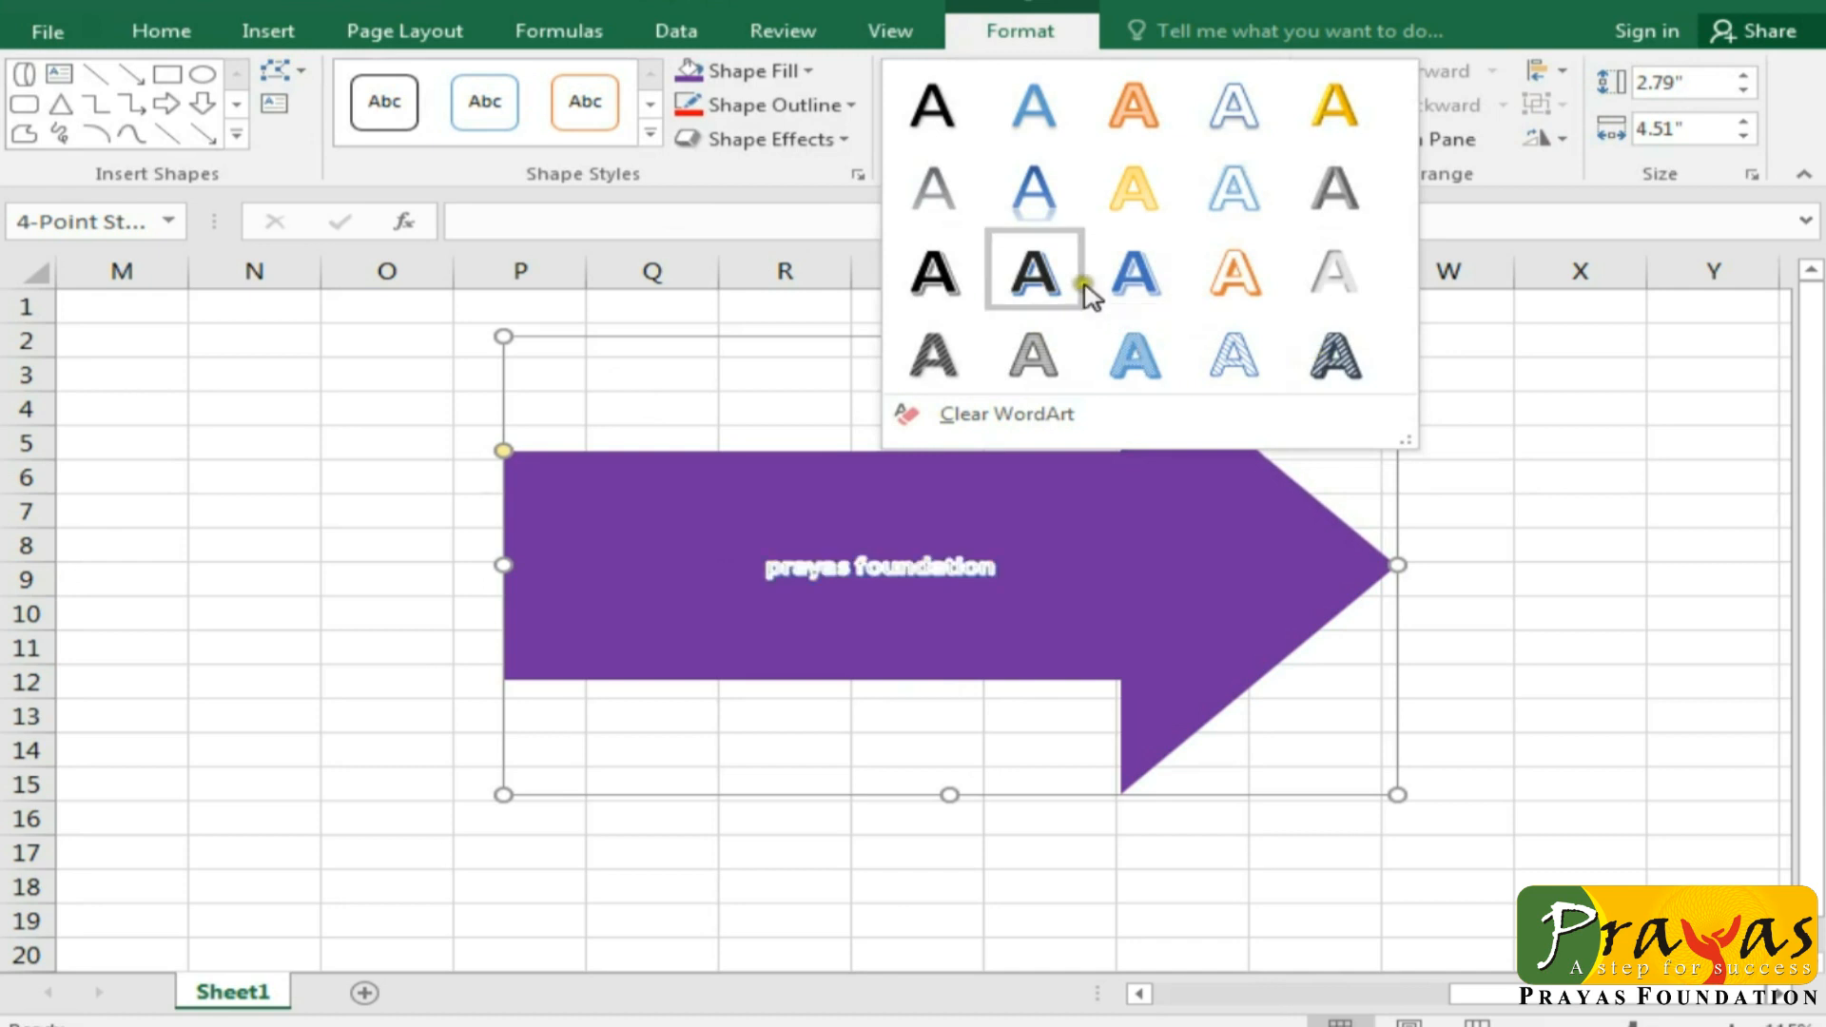
left_click(1335, 108)
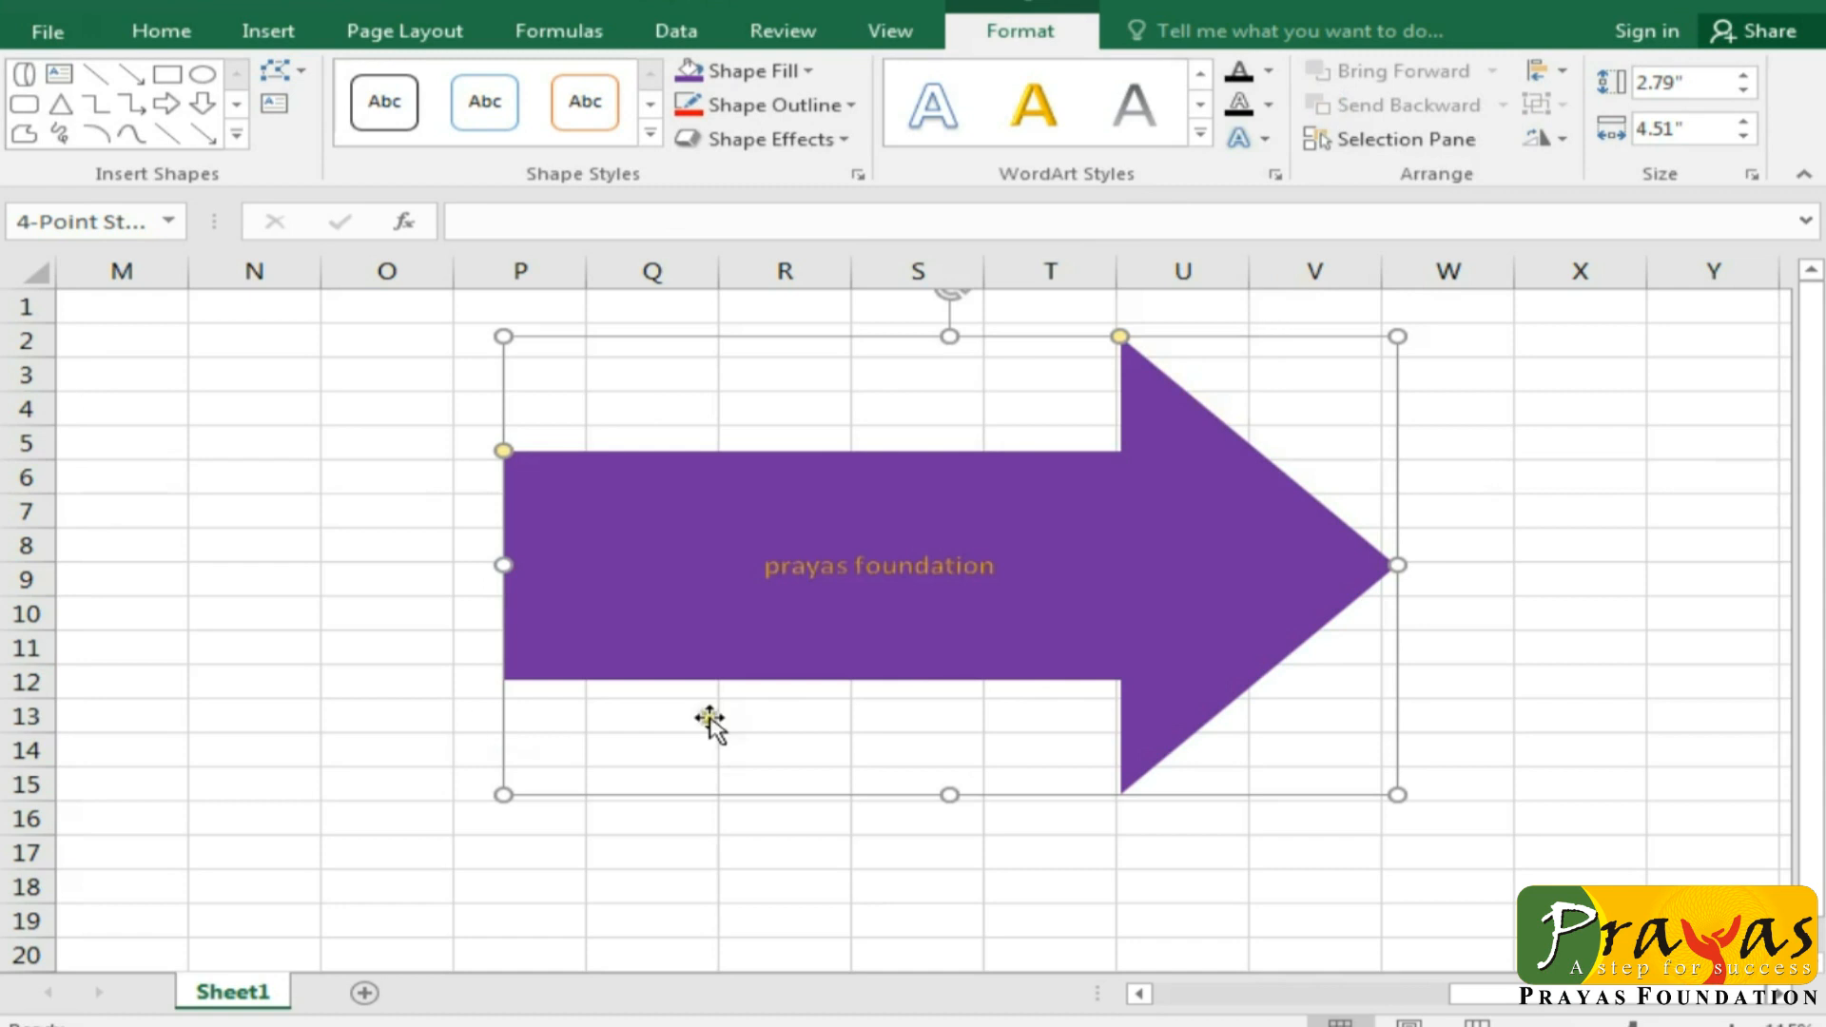
Step: Increase the font size of the arrow's text to 36
left_click(145, 33)
left_click(455, 83)
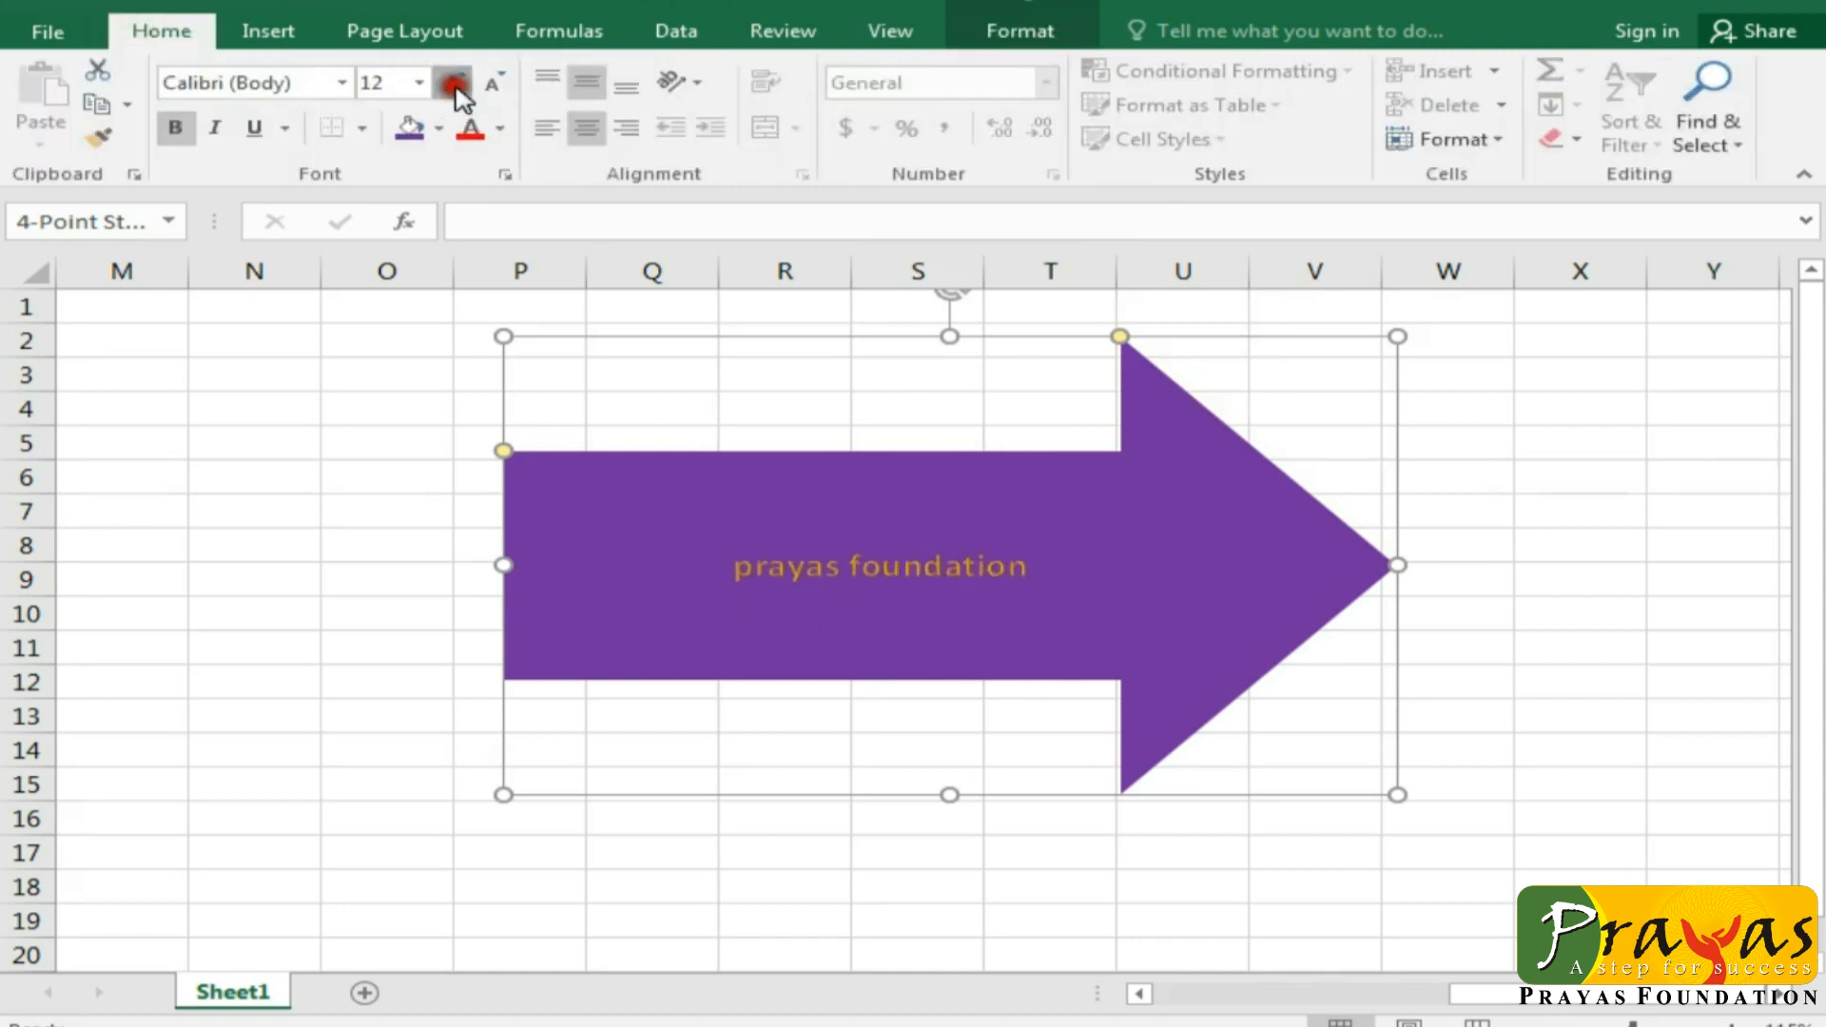
left_click(455, 84)
left_click(455, 84)
left_click(454, 84)
left_click(455, 83)
left_click(454, 83)
left_click(455, 83)
left_click(455, 84)
left_click(455, 83)
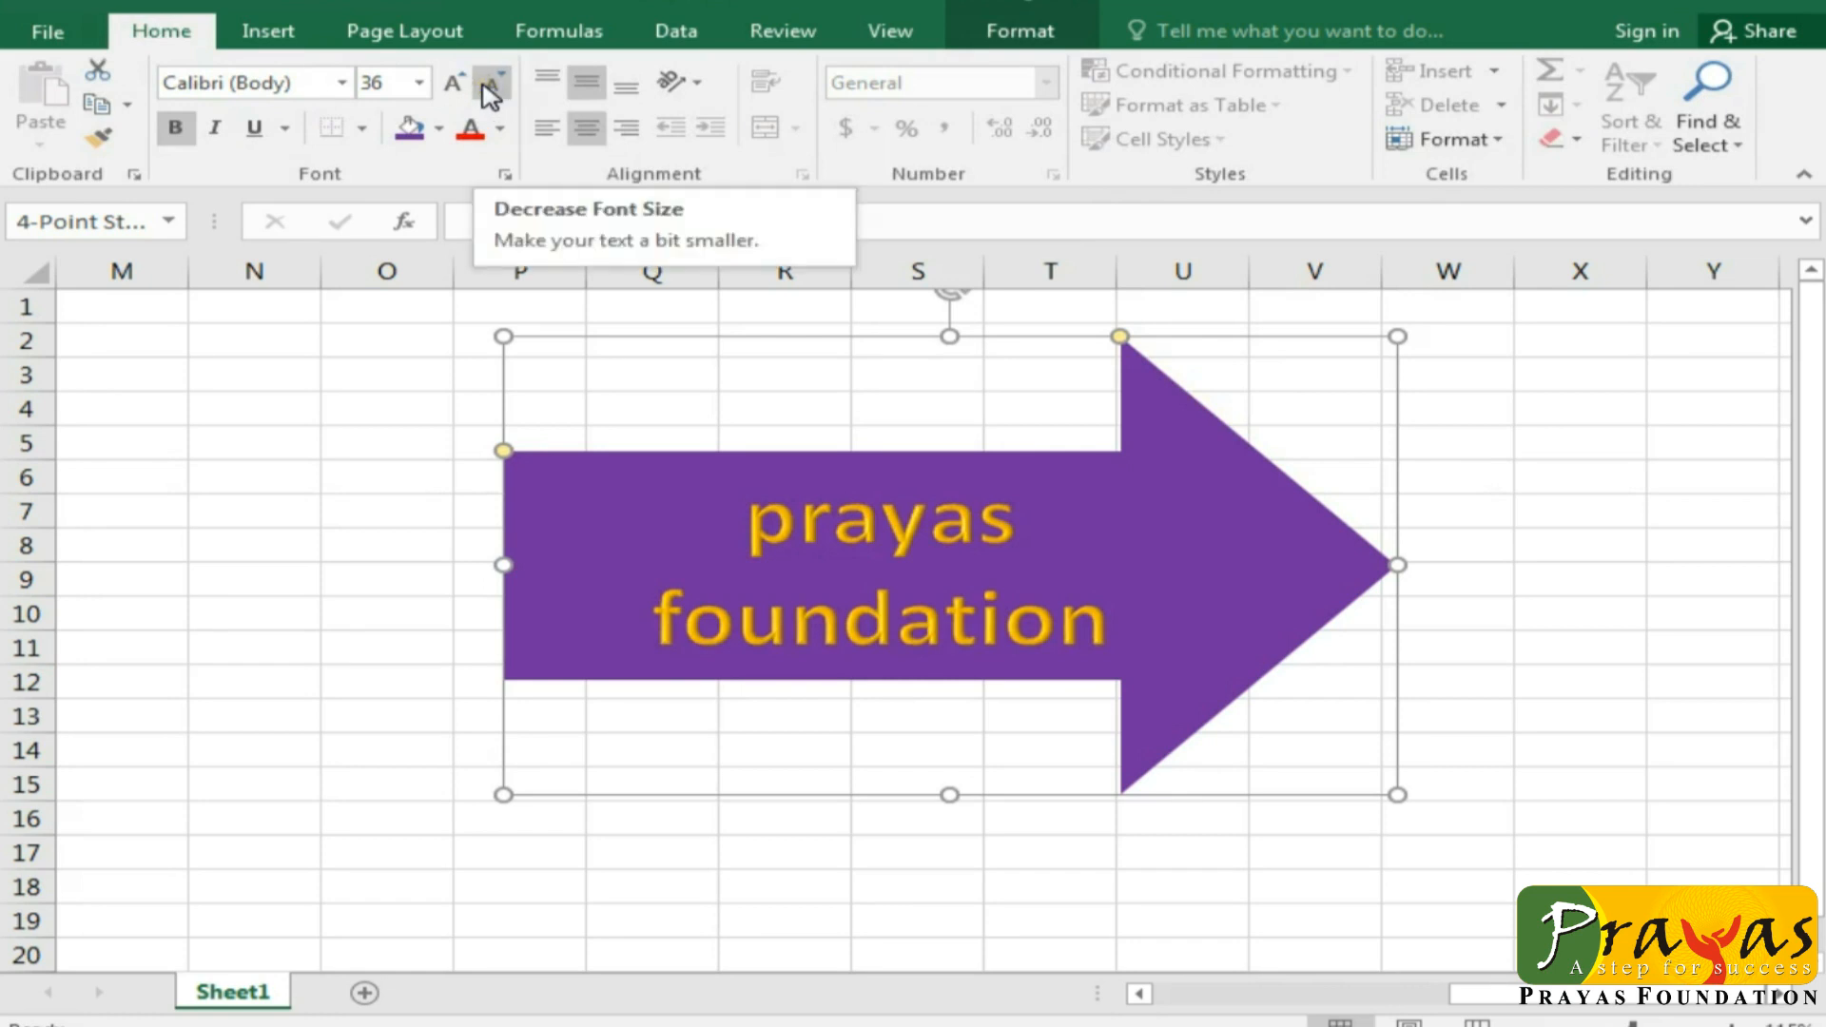
Step: Set the fill of the arrow's text to standard red and its outline to standard yellow
left_click(1010, 39)
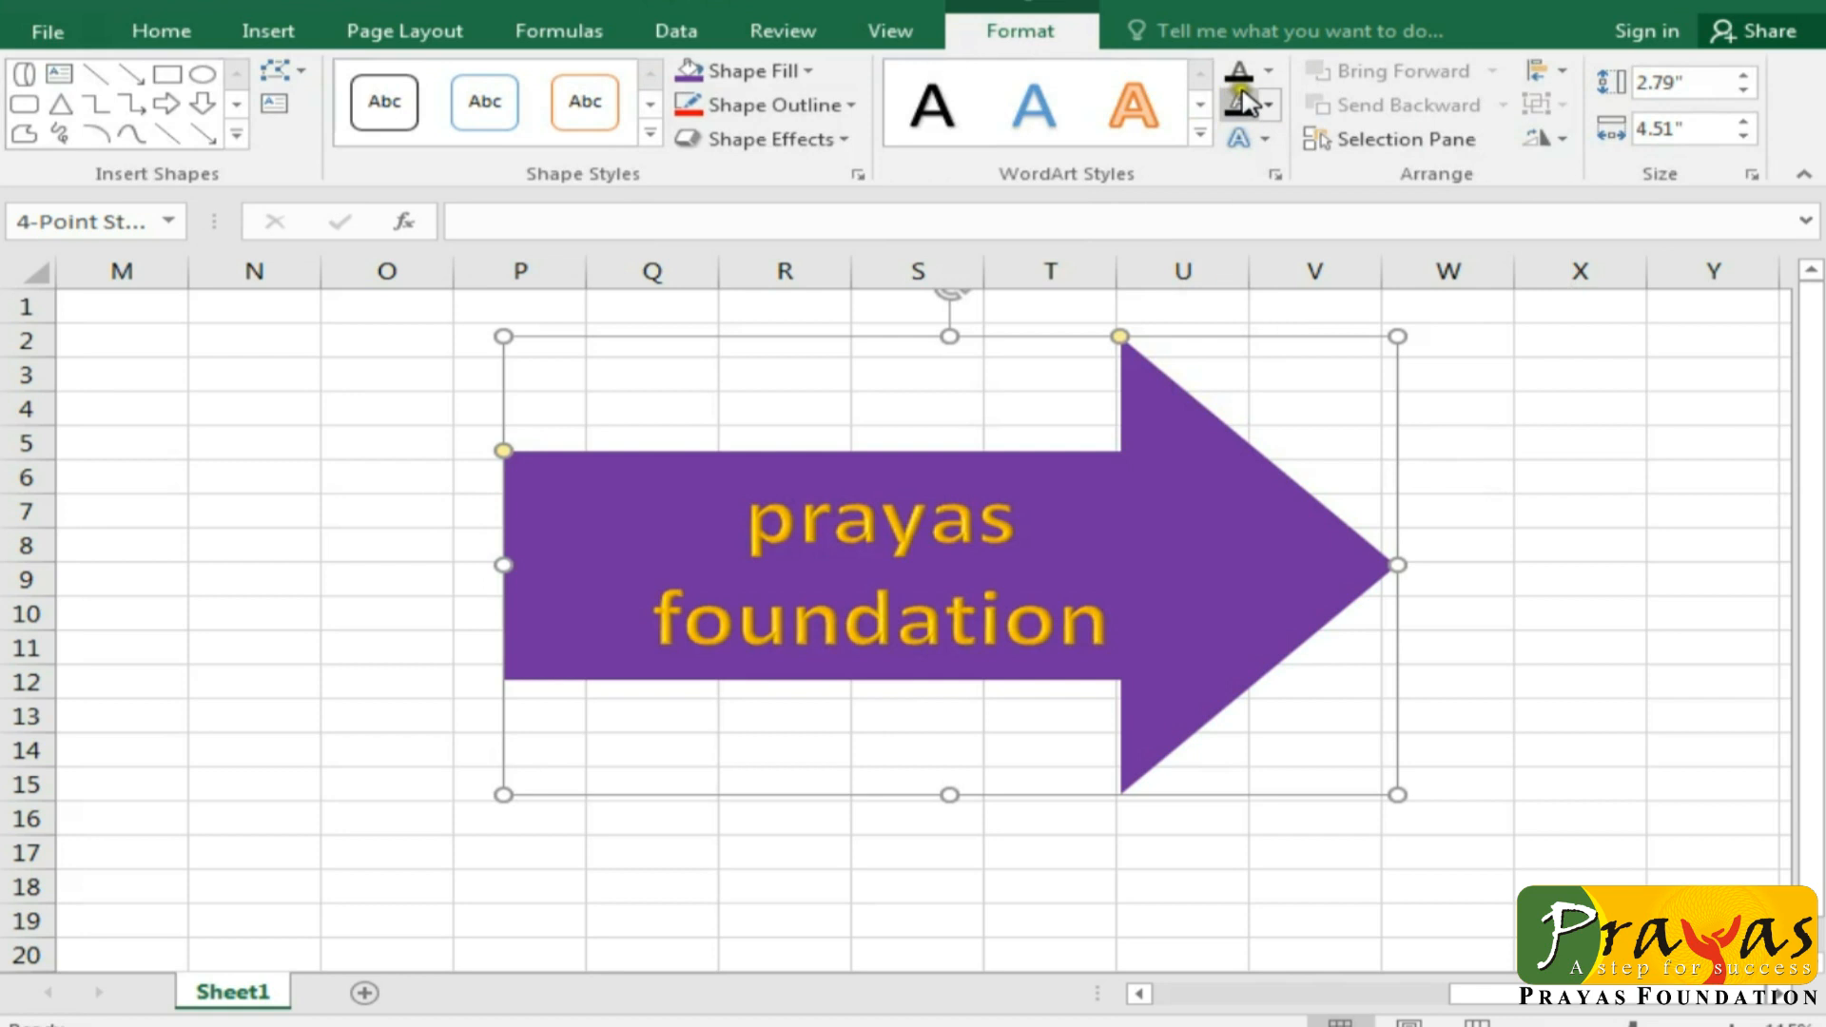
left_click(1271, 70)
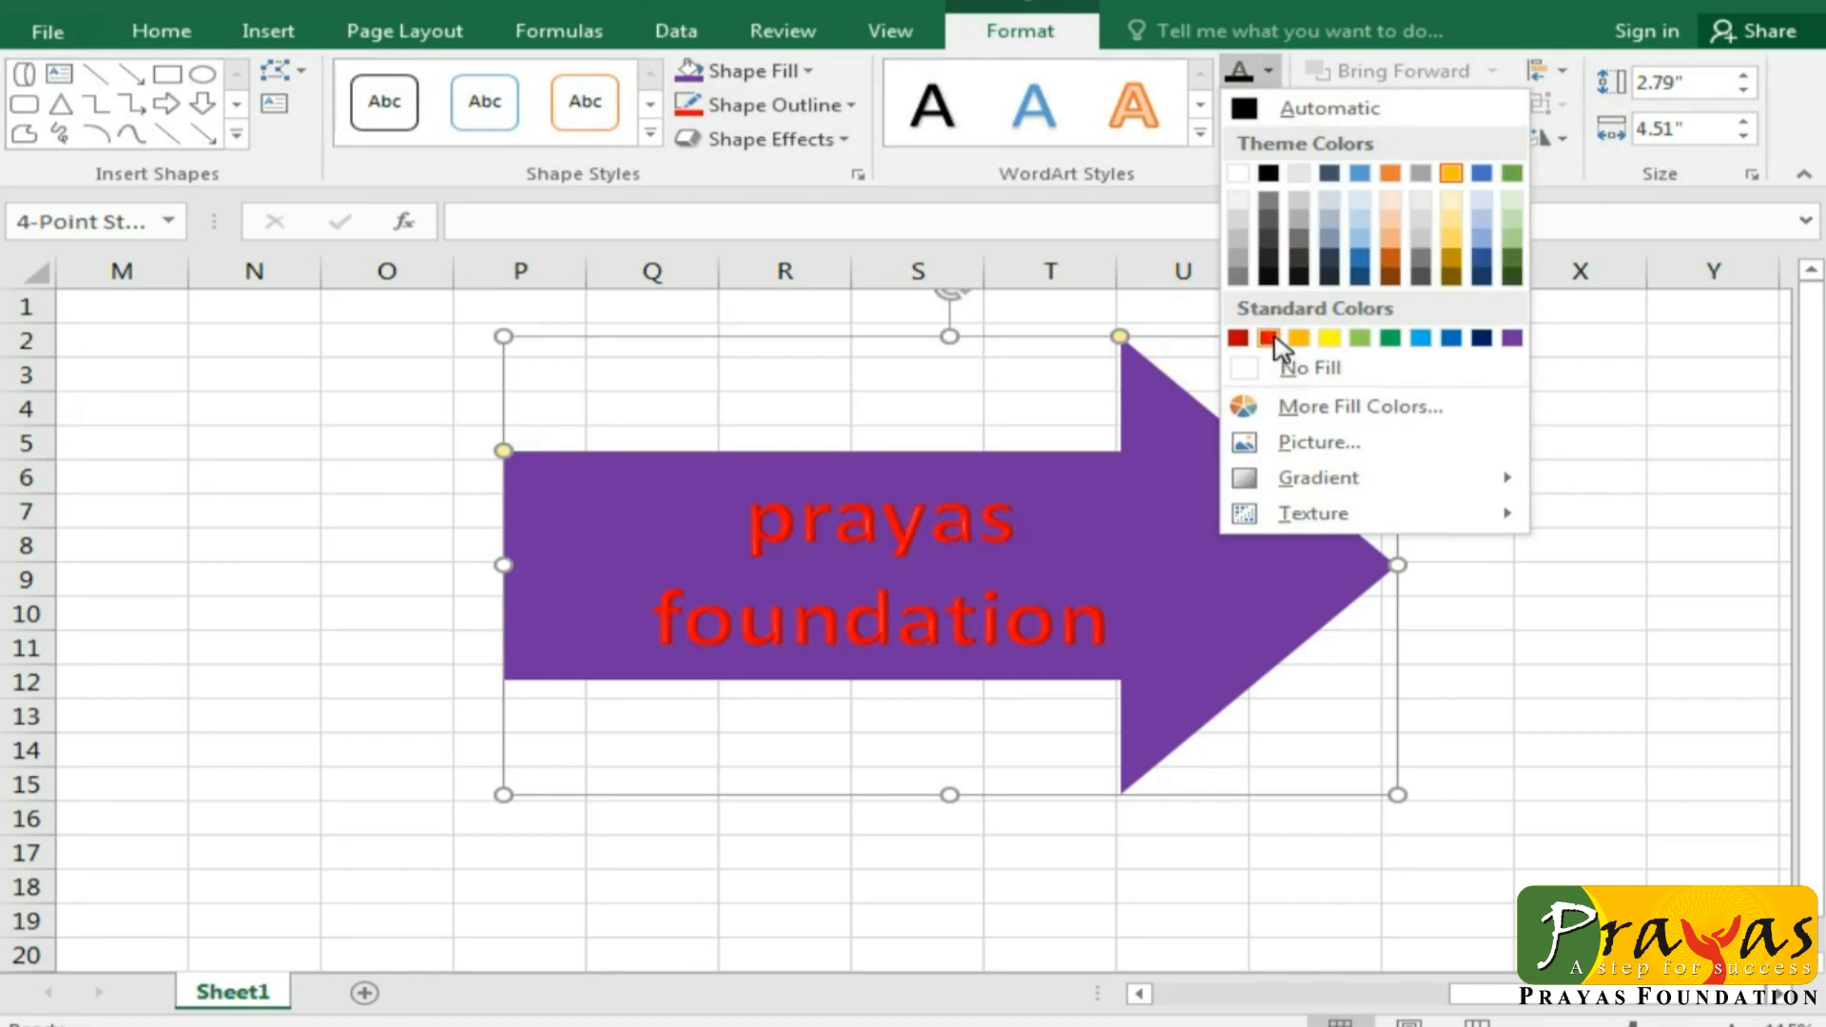
left_click(1271, 338)
left_click(1274, 106)
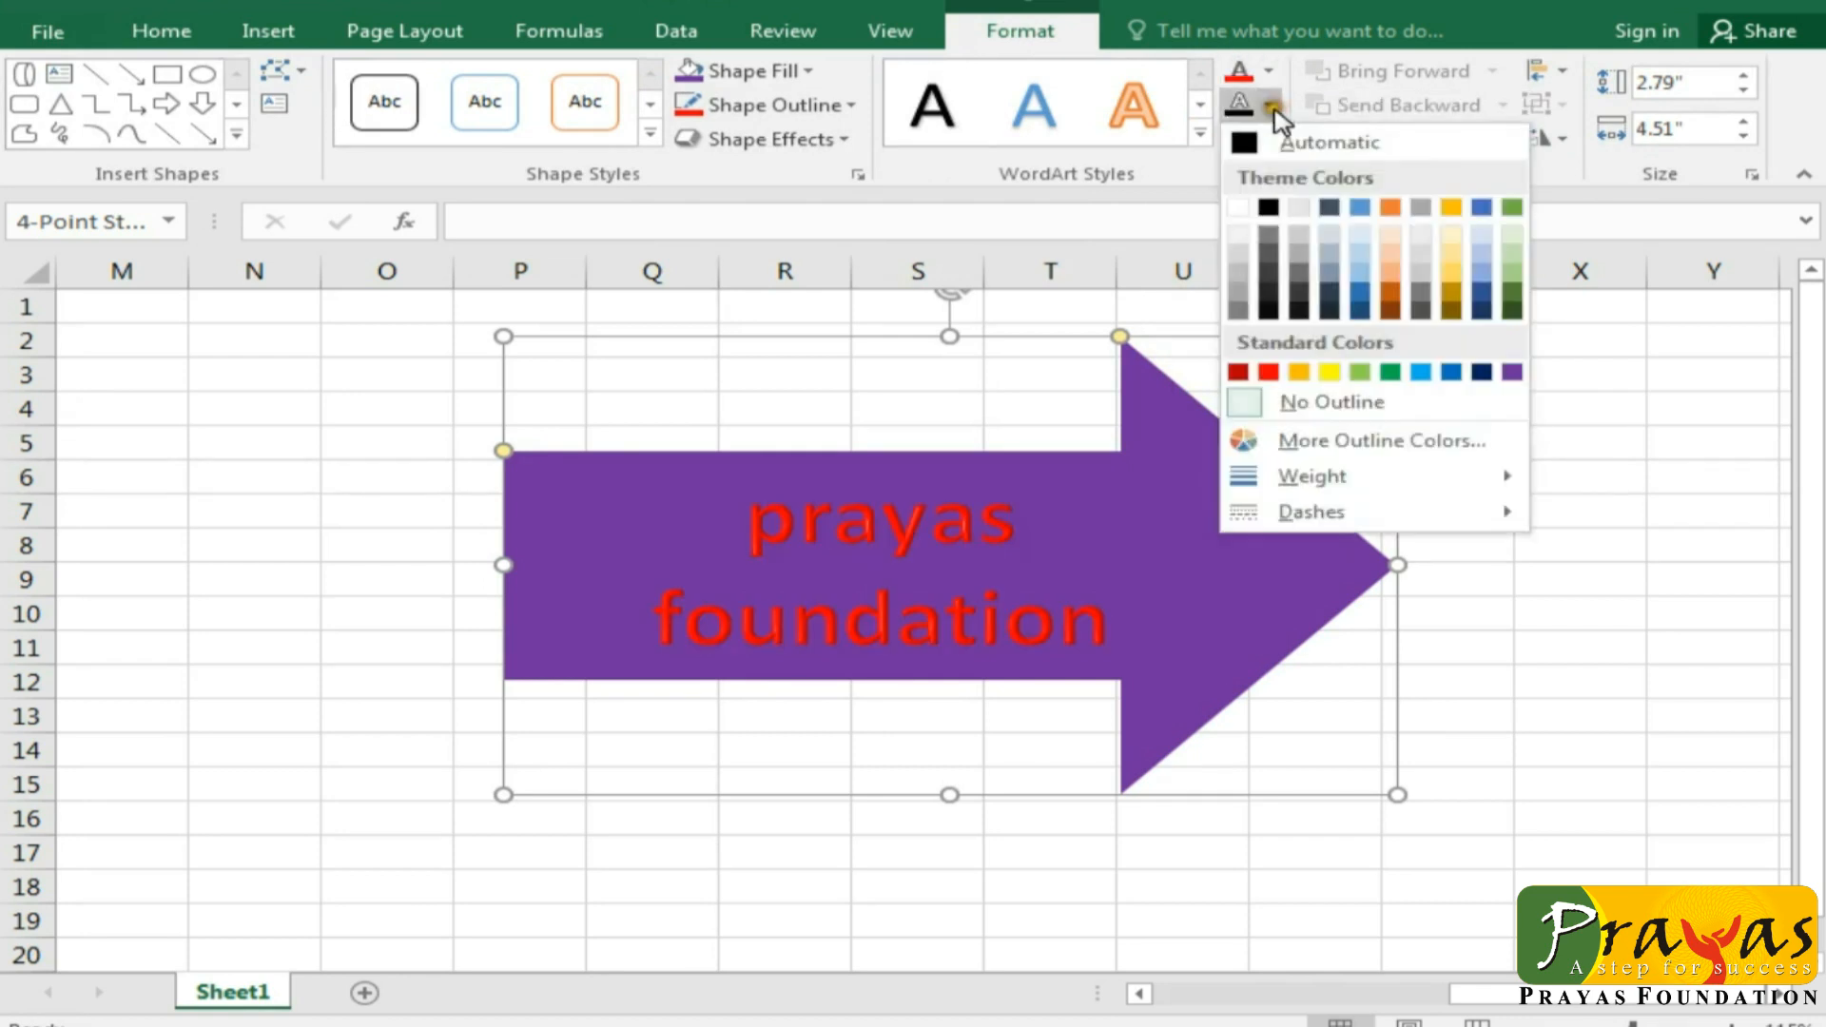
left_click(1330, 374)
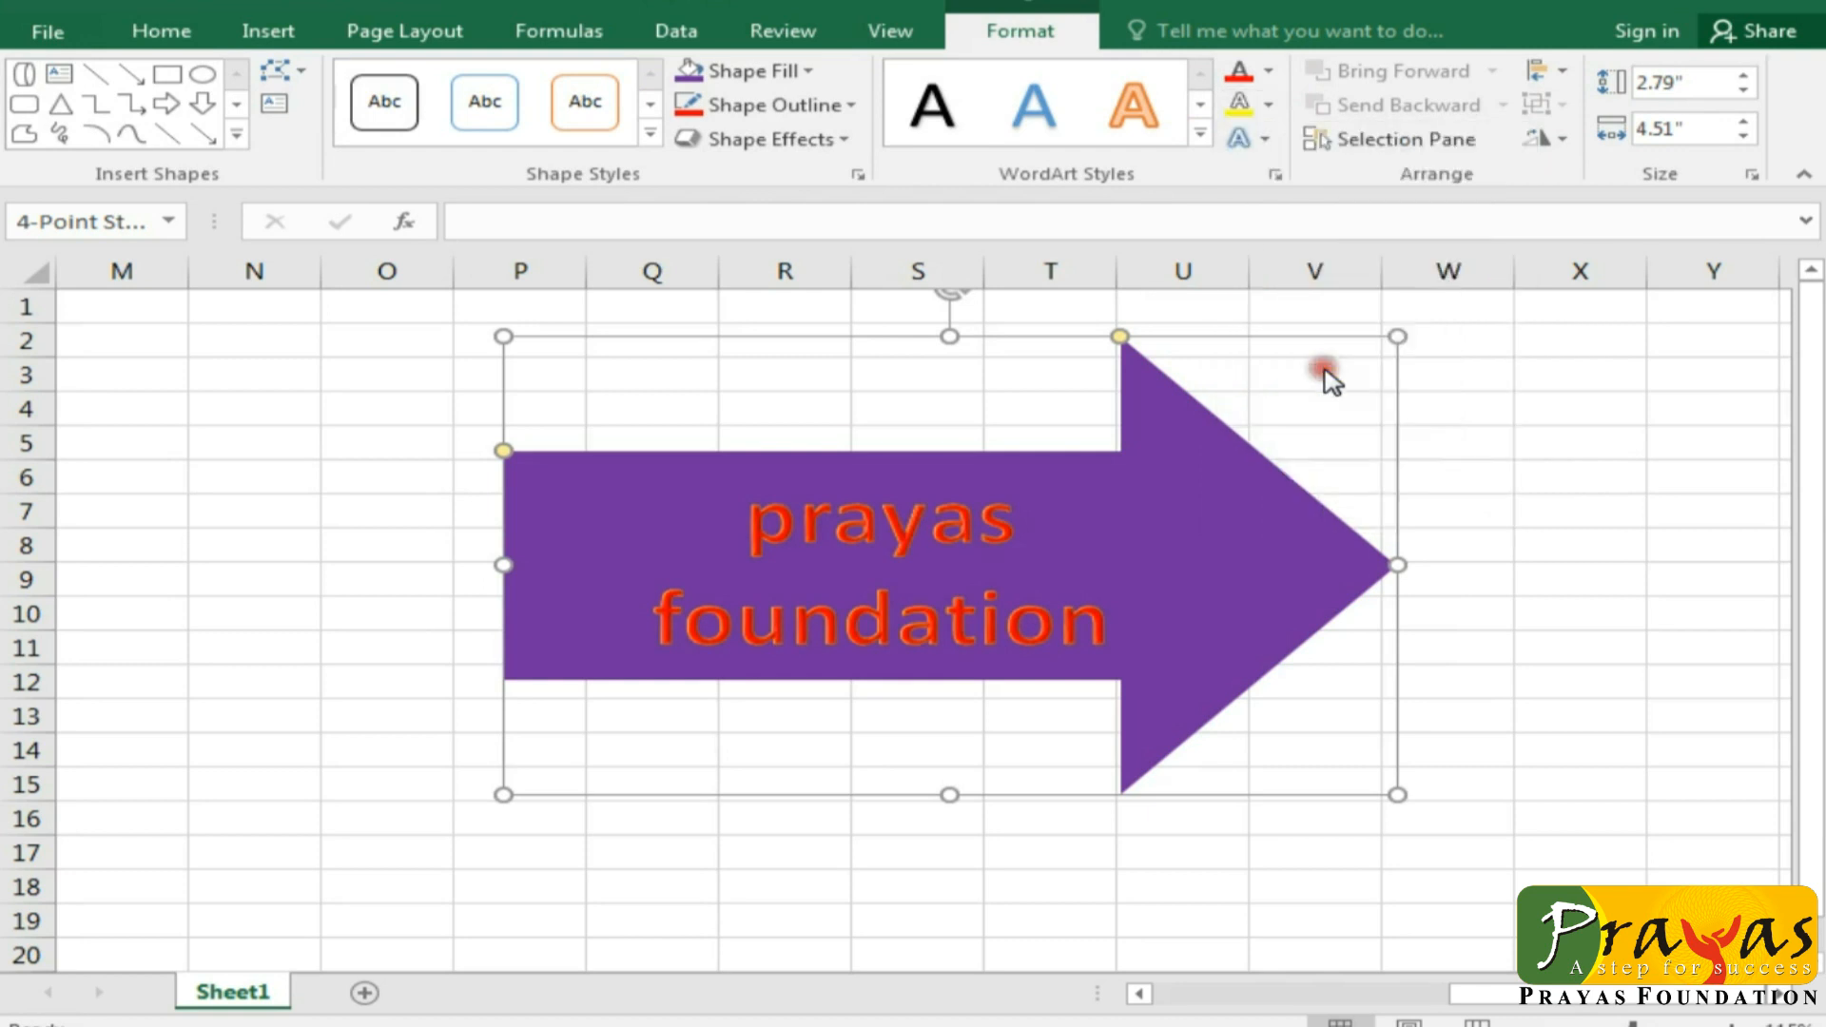
Step: Apply a perspective shadow to the arrow's text
left_click(1271, 139)
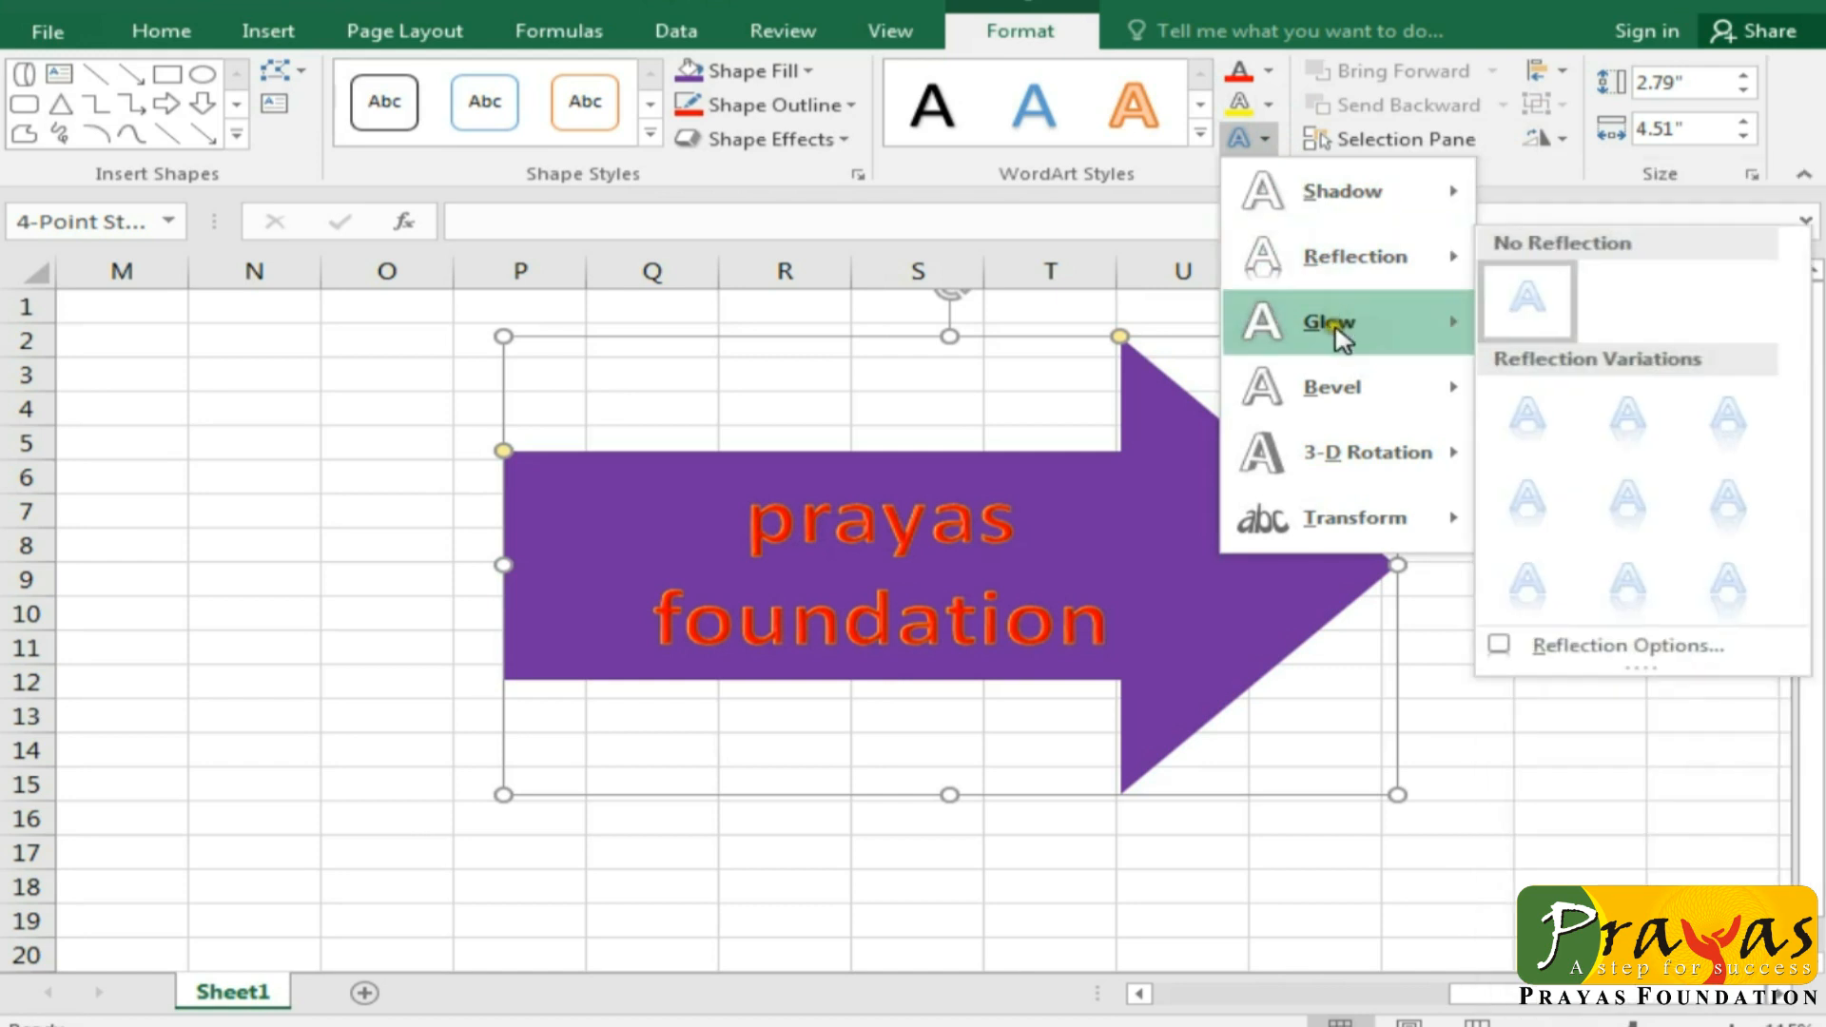
mouse_move(1336, 328)
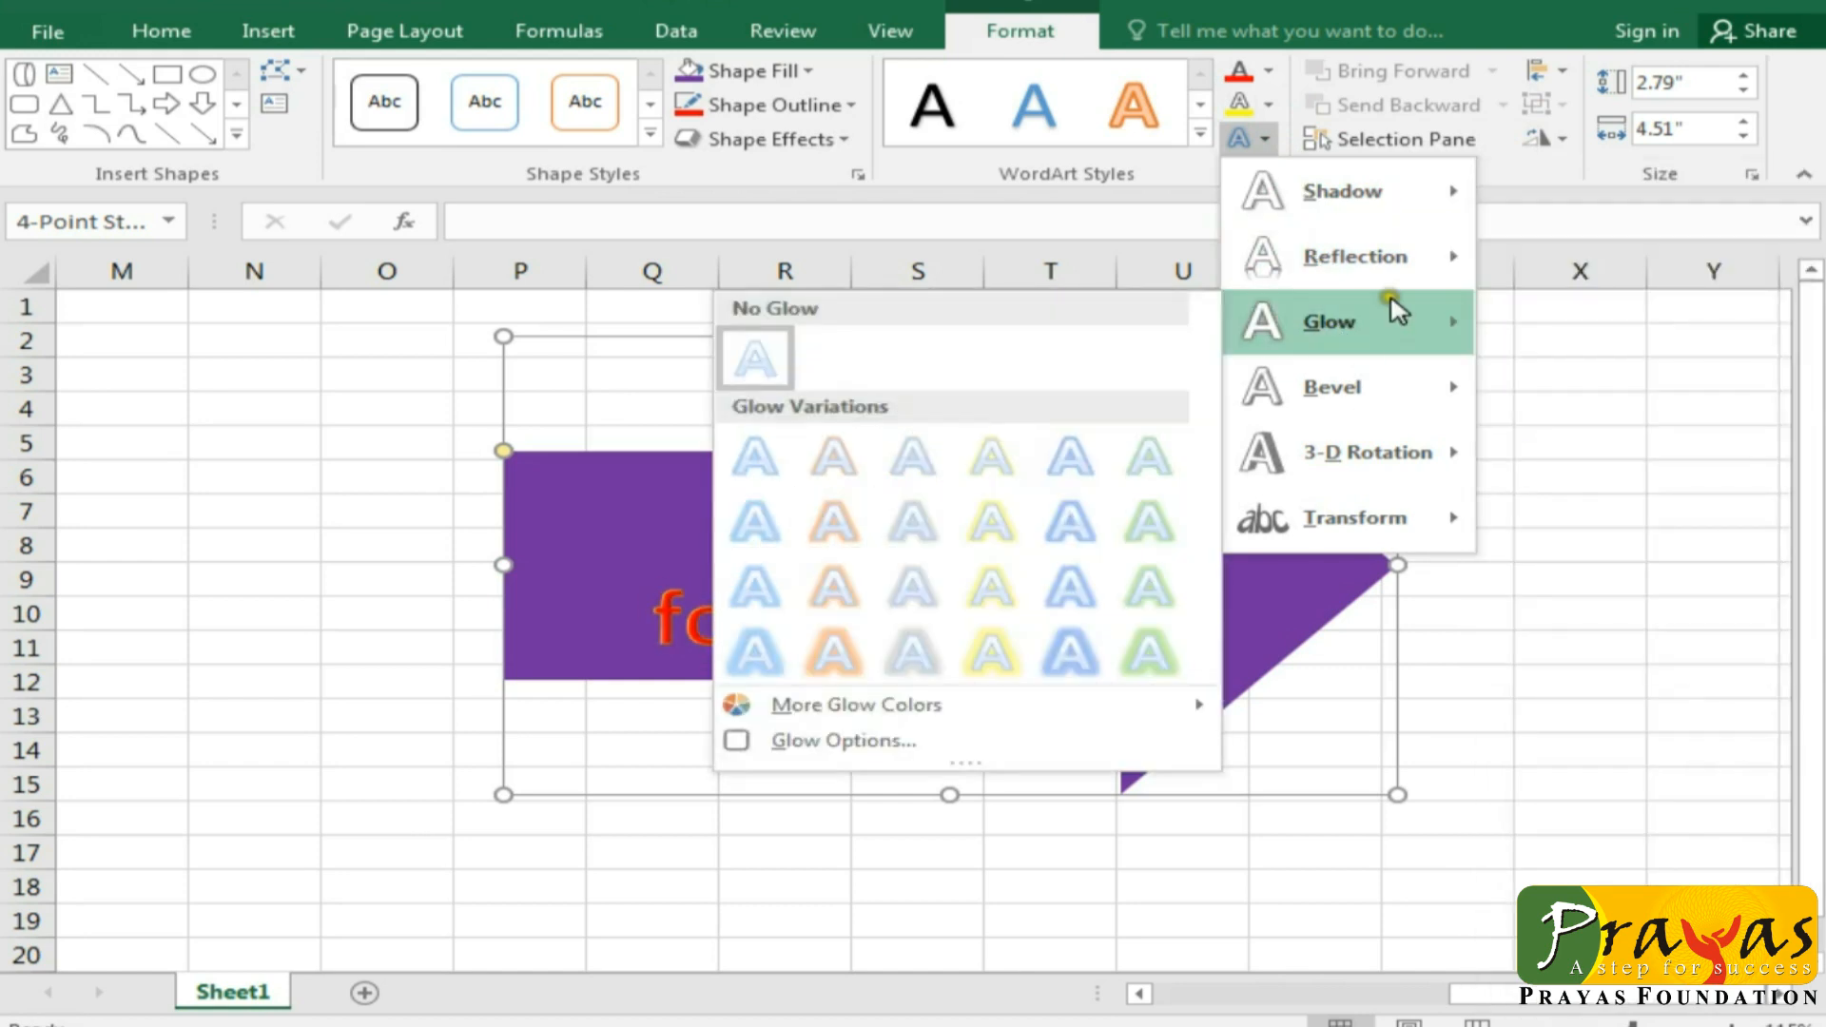
mouse_move(1368, 211)
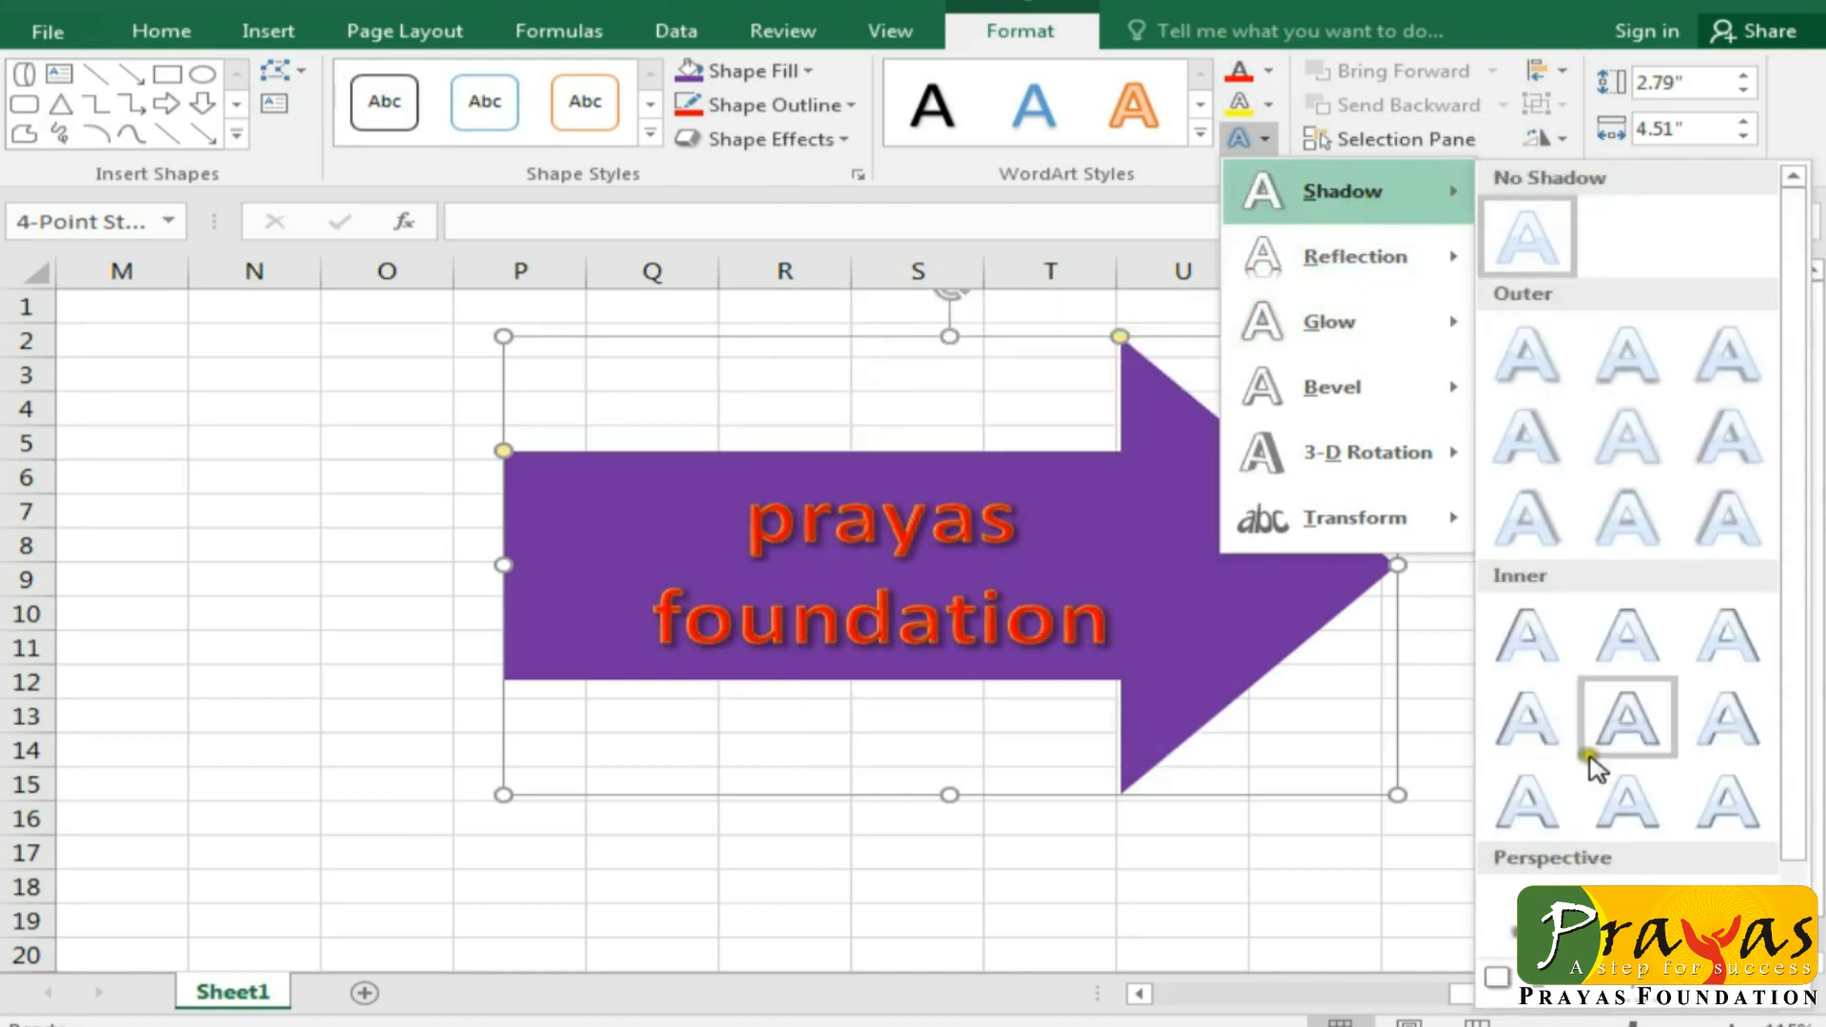
left_click(1679, 882)
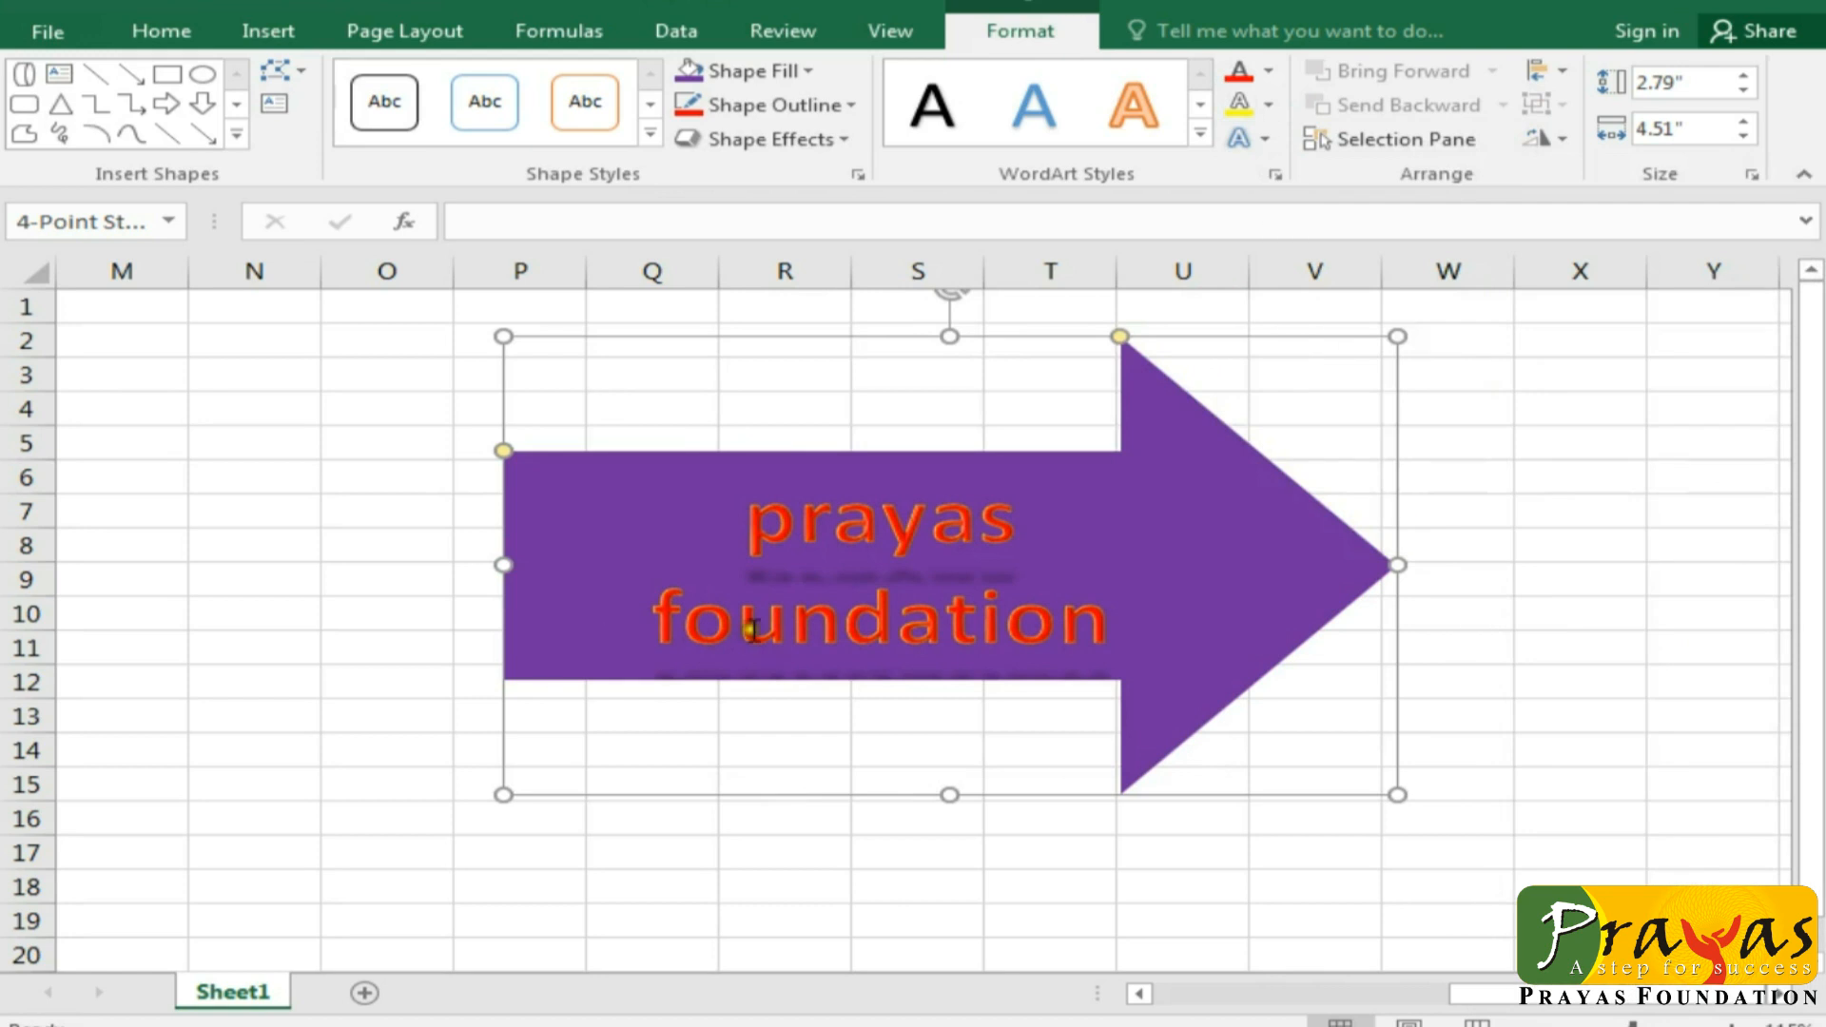
Step: Apply the reflection variation in the third row, third column to the arrow's text
left_click(1246, 141)
mouse_move(1307, 255)
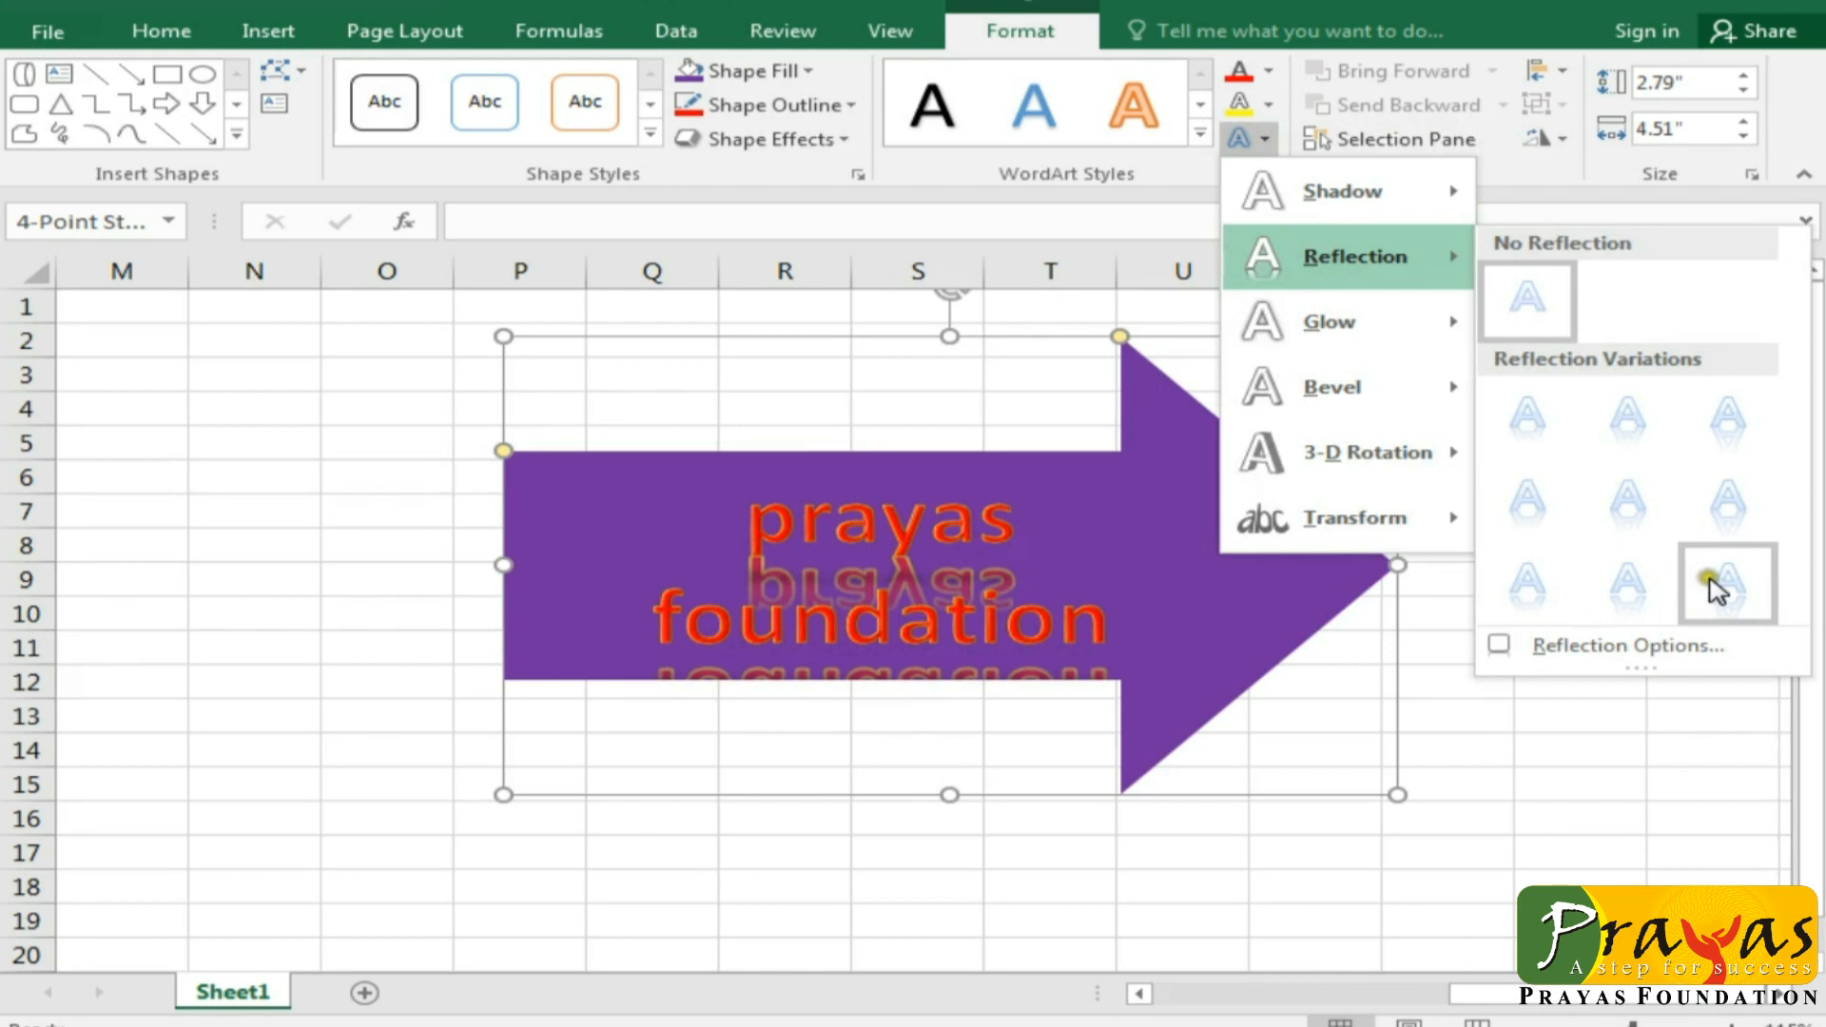
left_click(1717, 585)
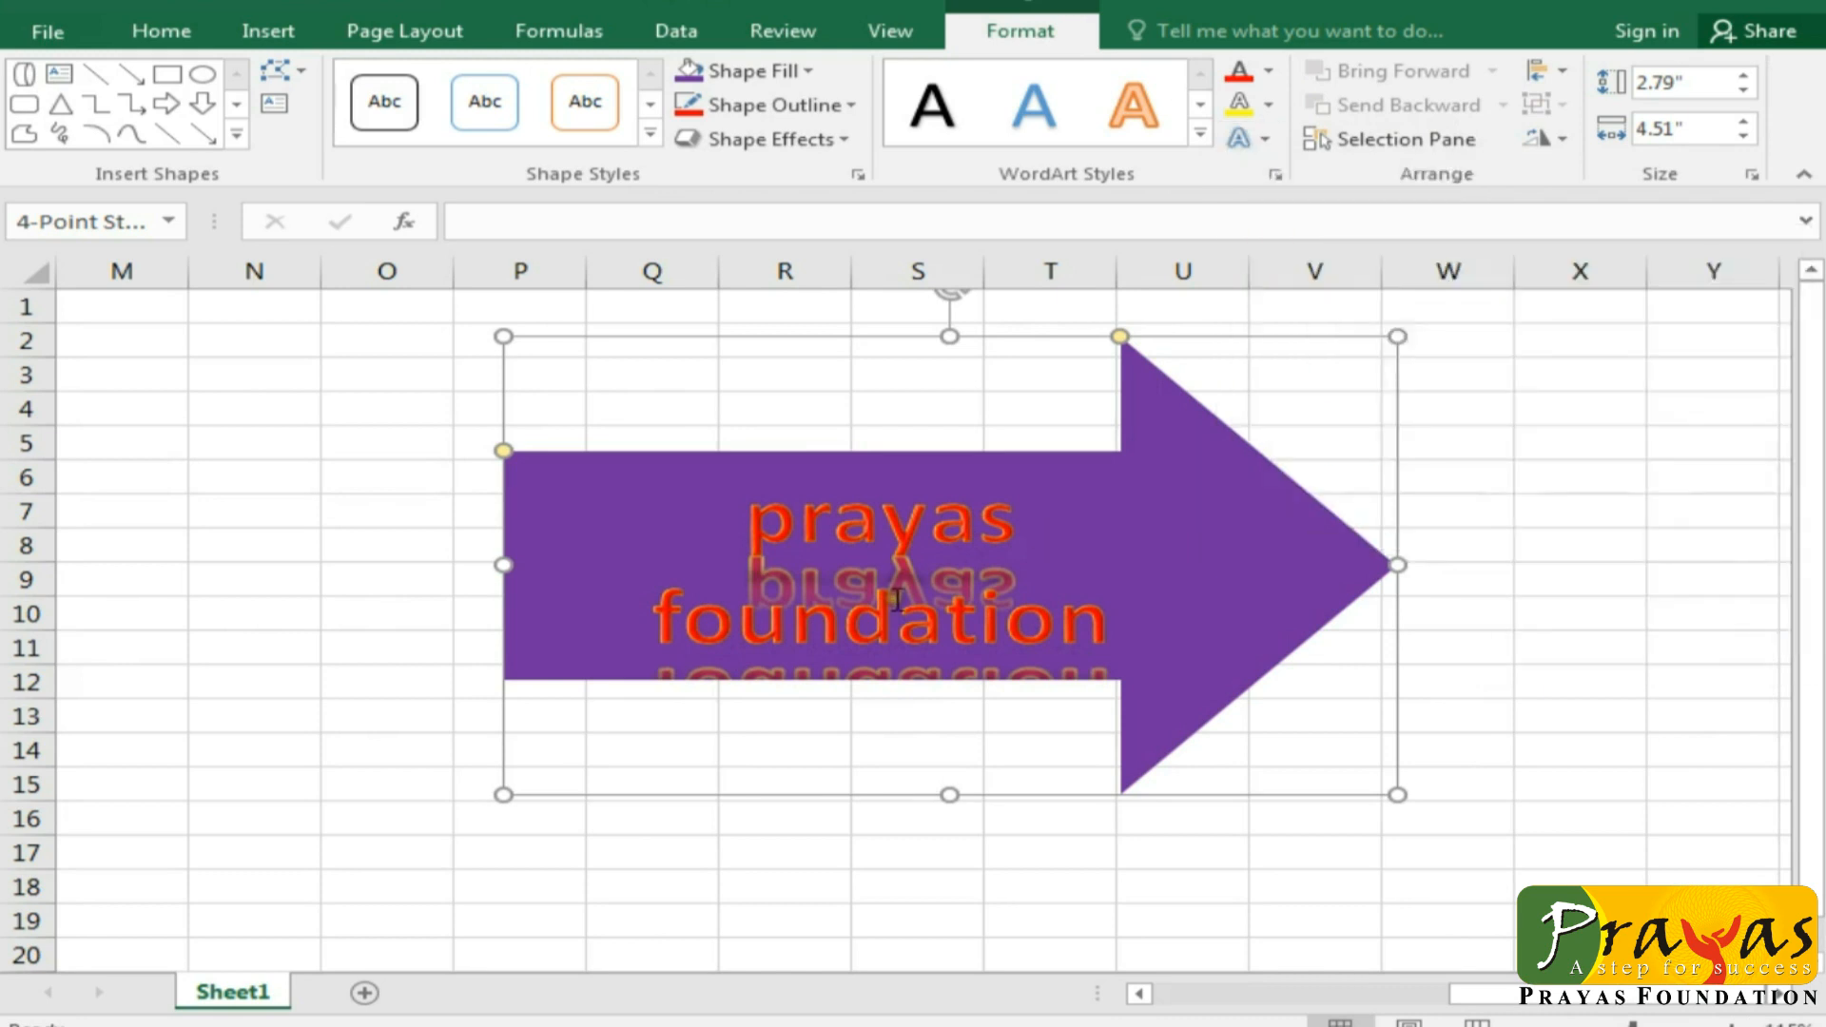
left_click(788, 605)
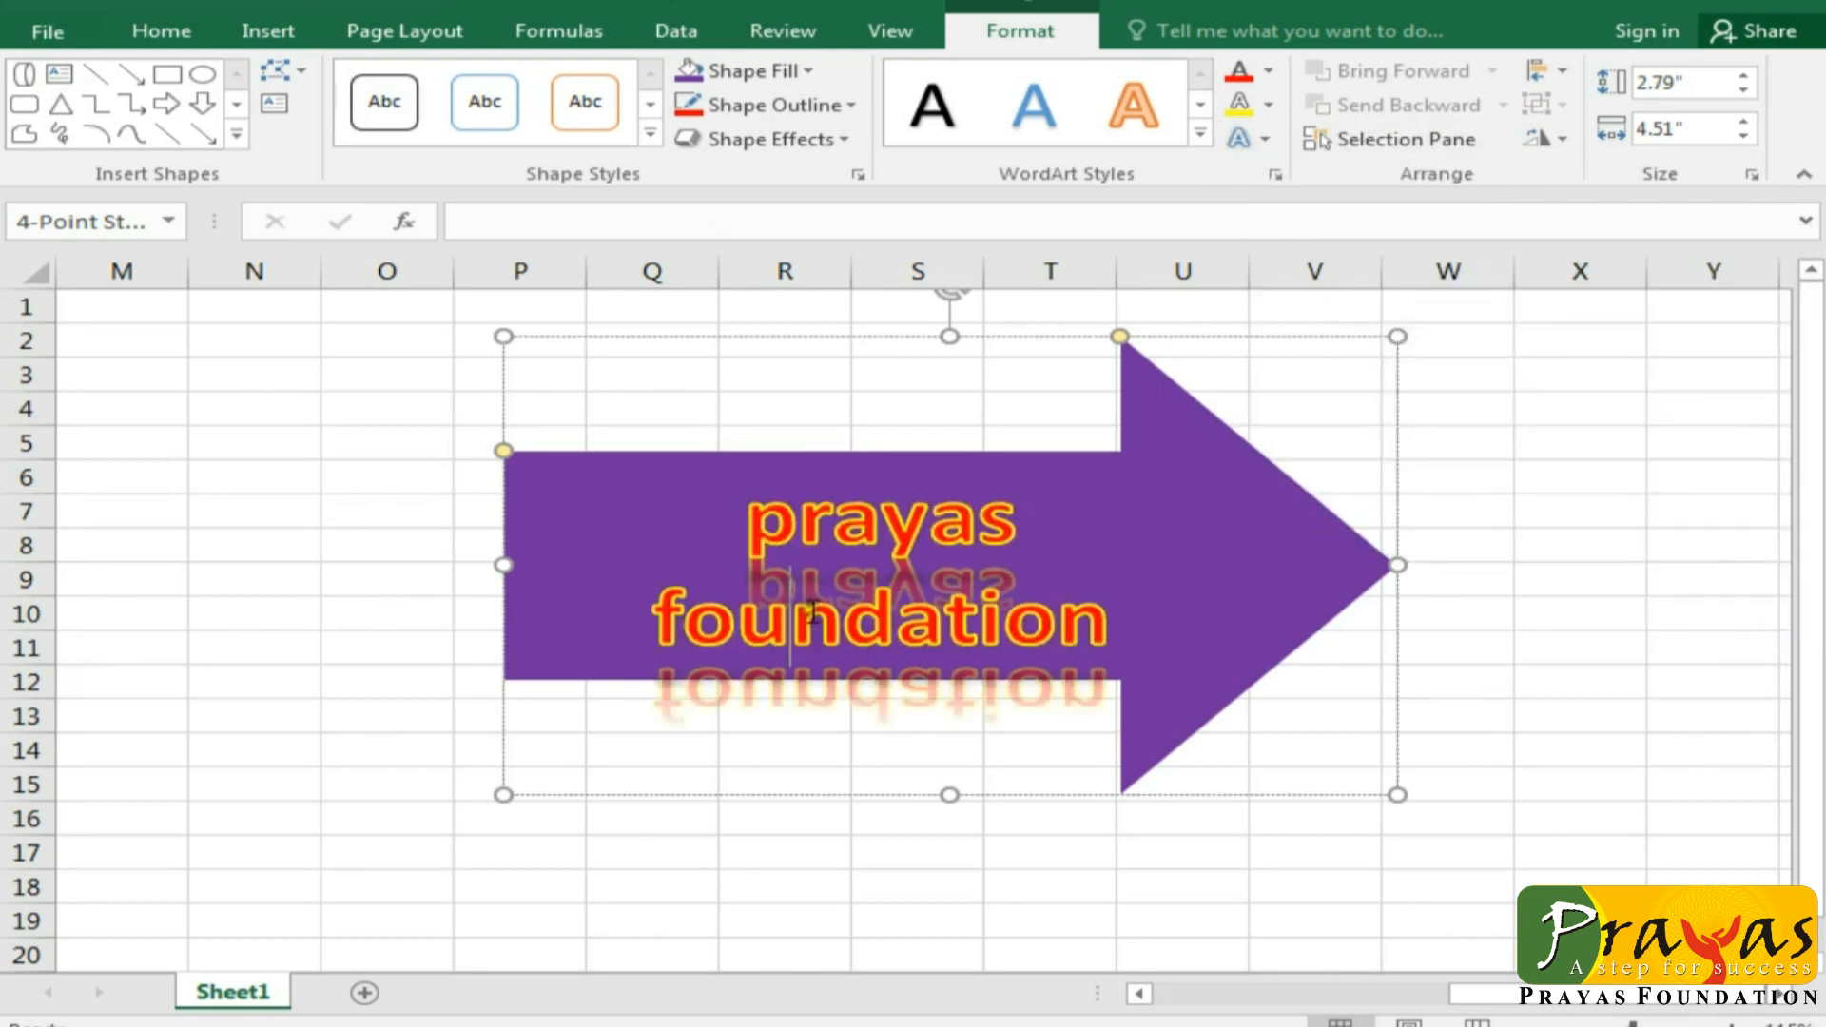
key("Escape")
key("Escape")
left_click(833, 582)
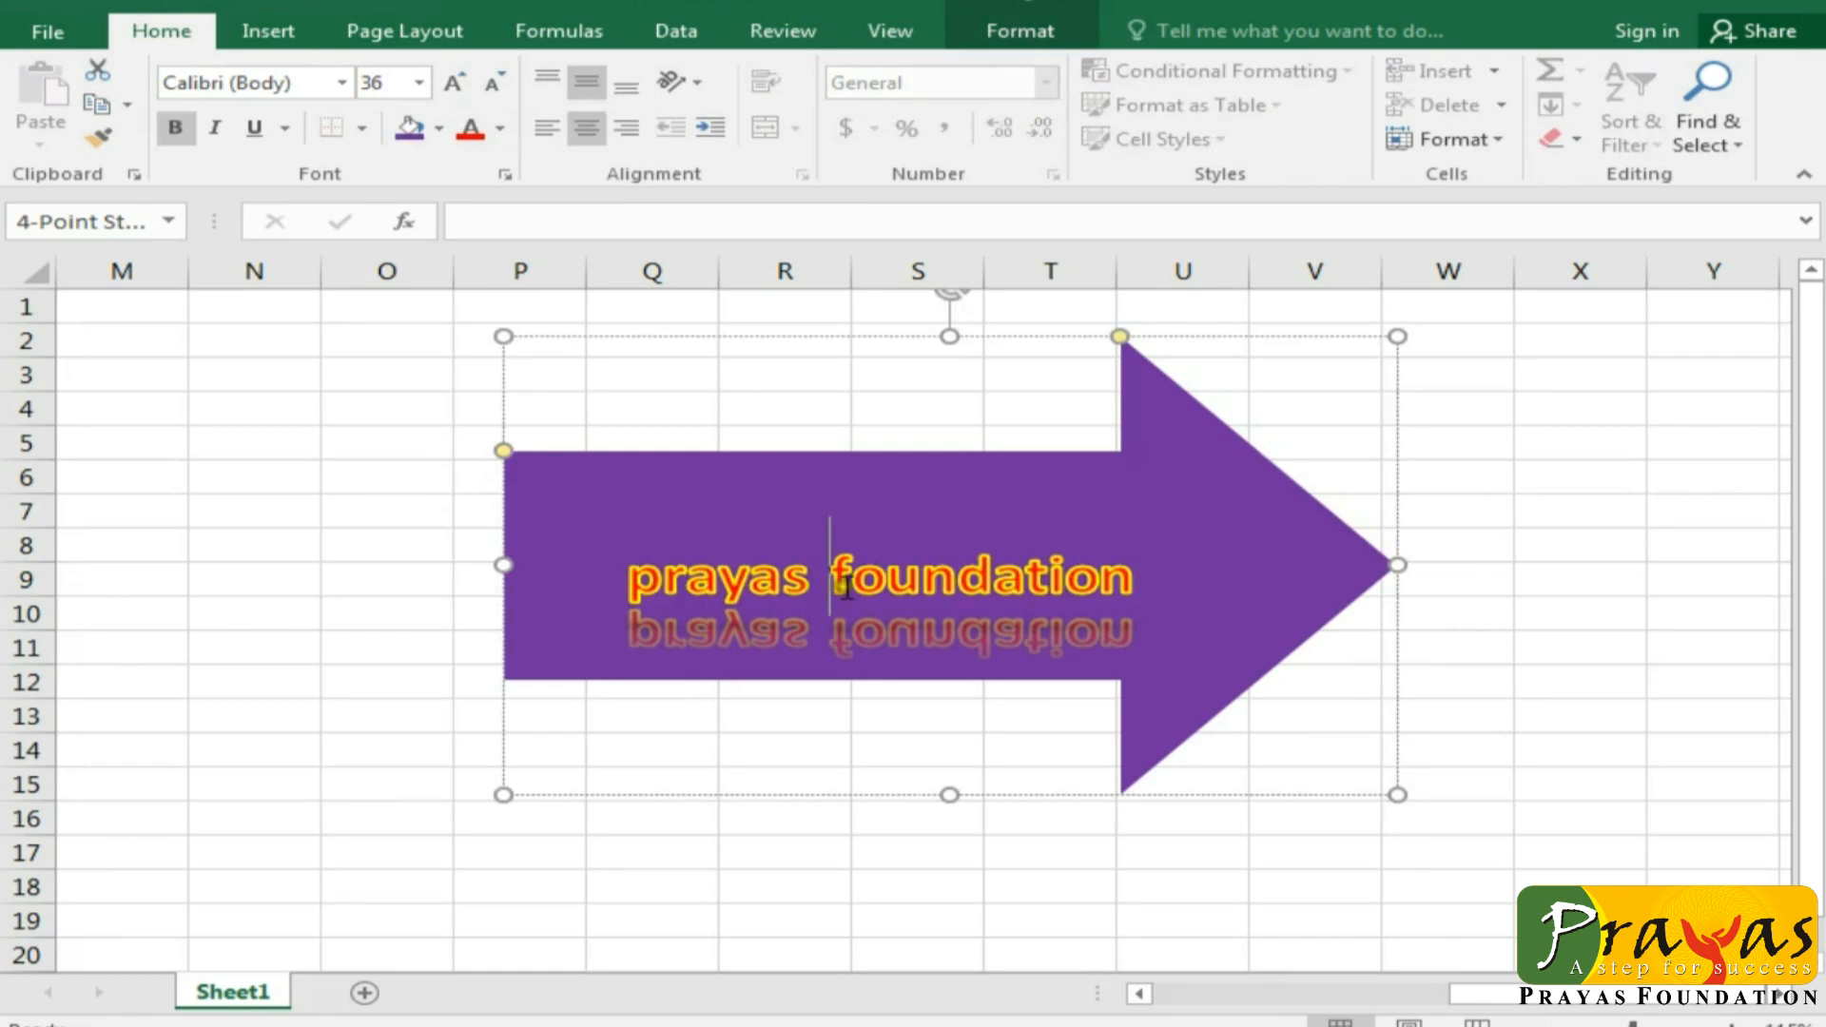
Step: Apply the "Gold, 18 pt glow, Accent color 4" effect to the arrow's text and deselect the arrow
left_click(1020, 31)
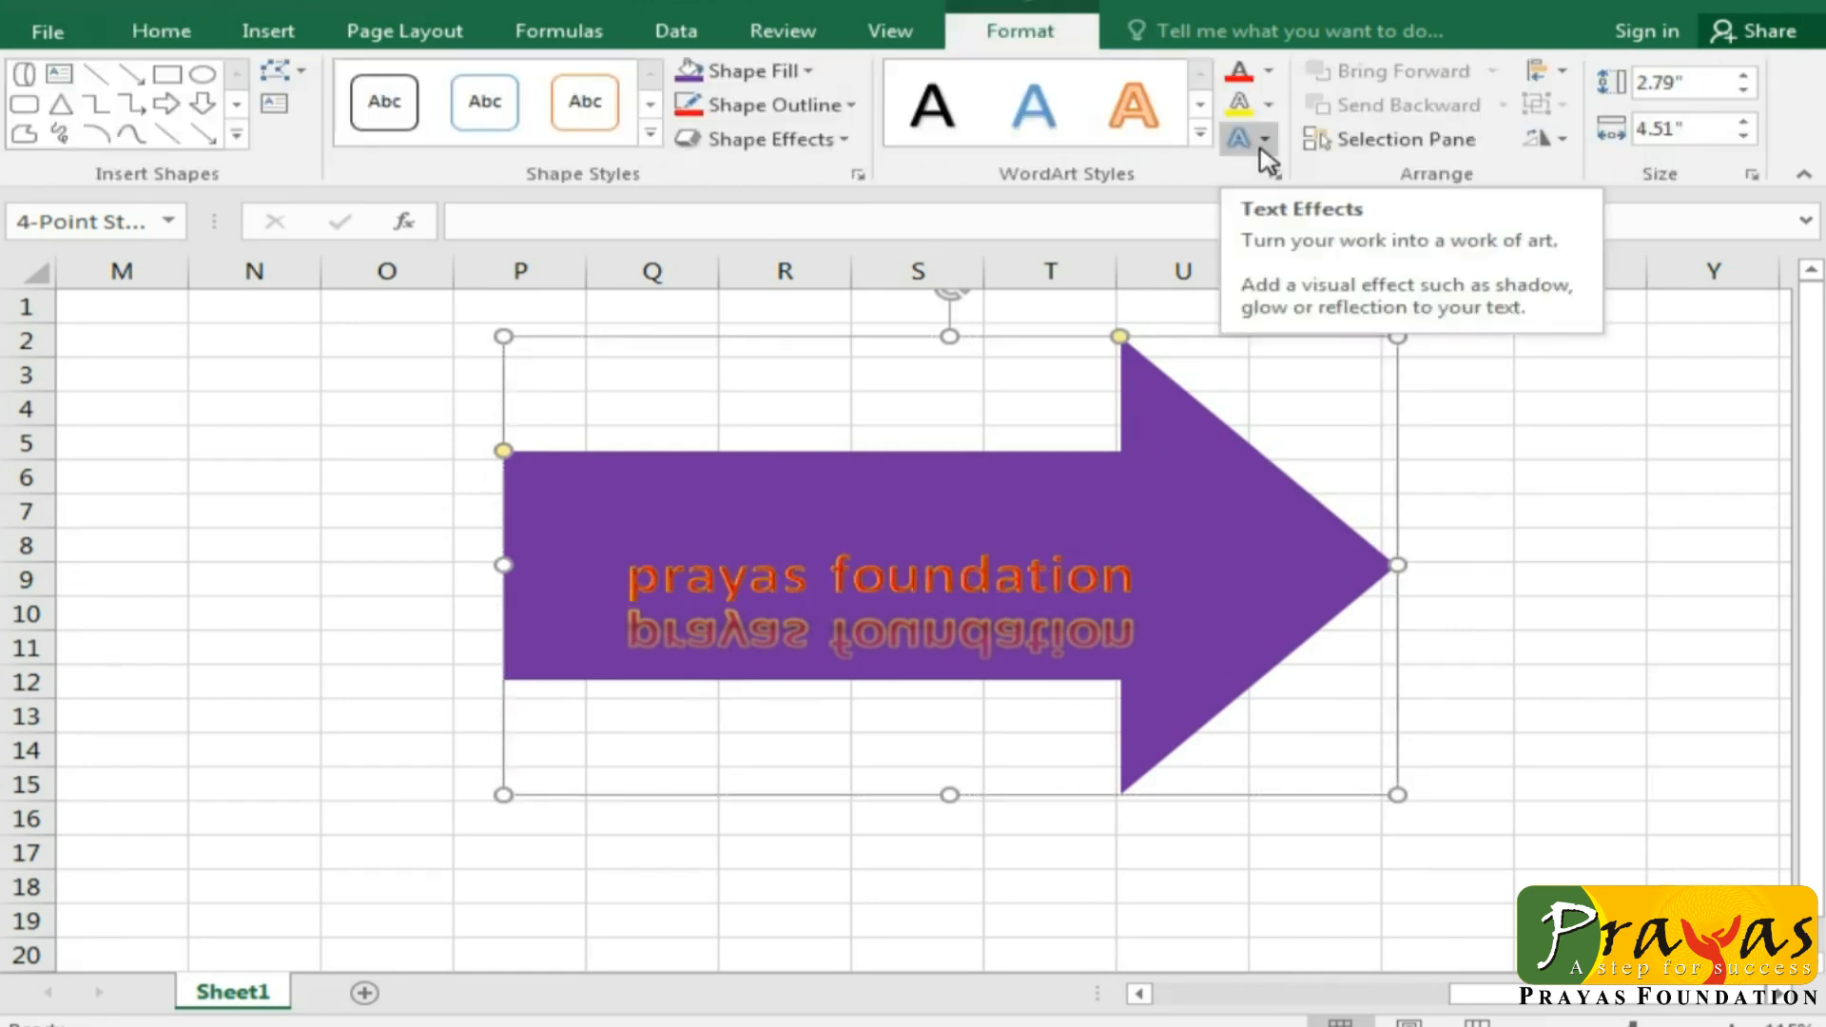
left_click(1265, 141)
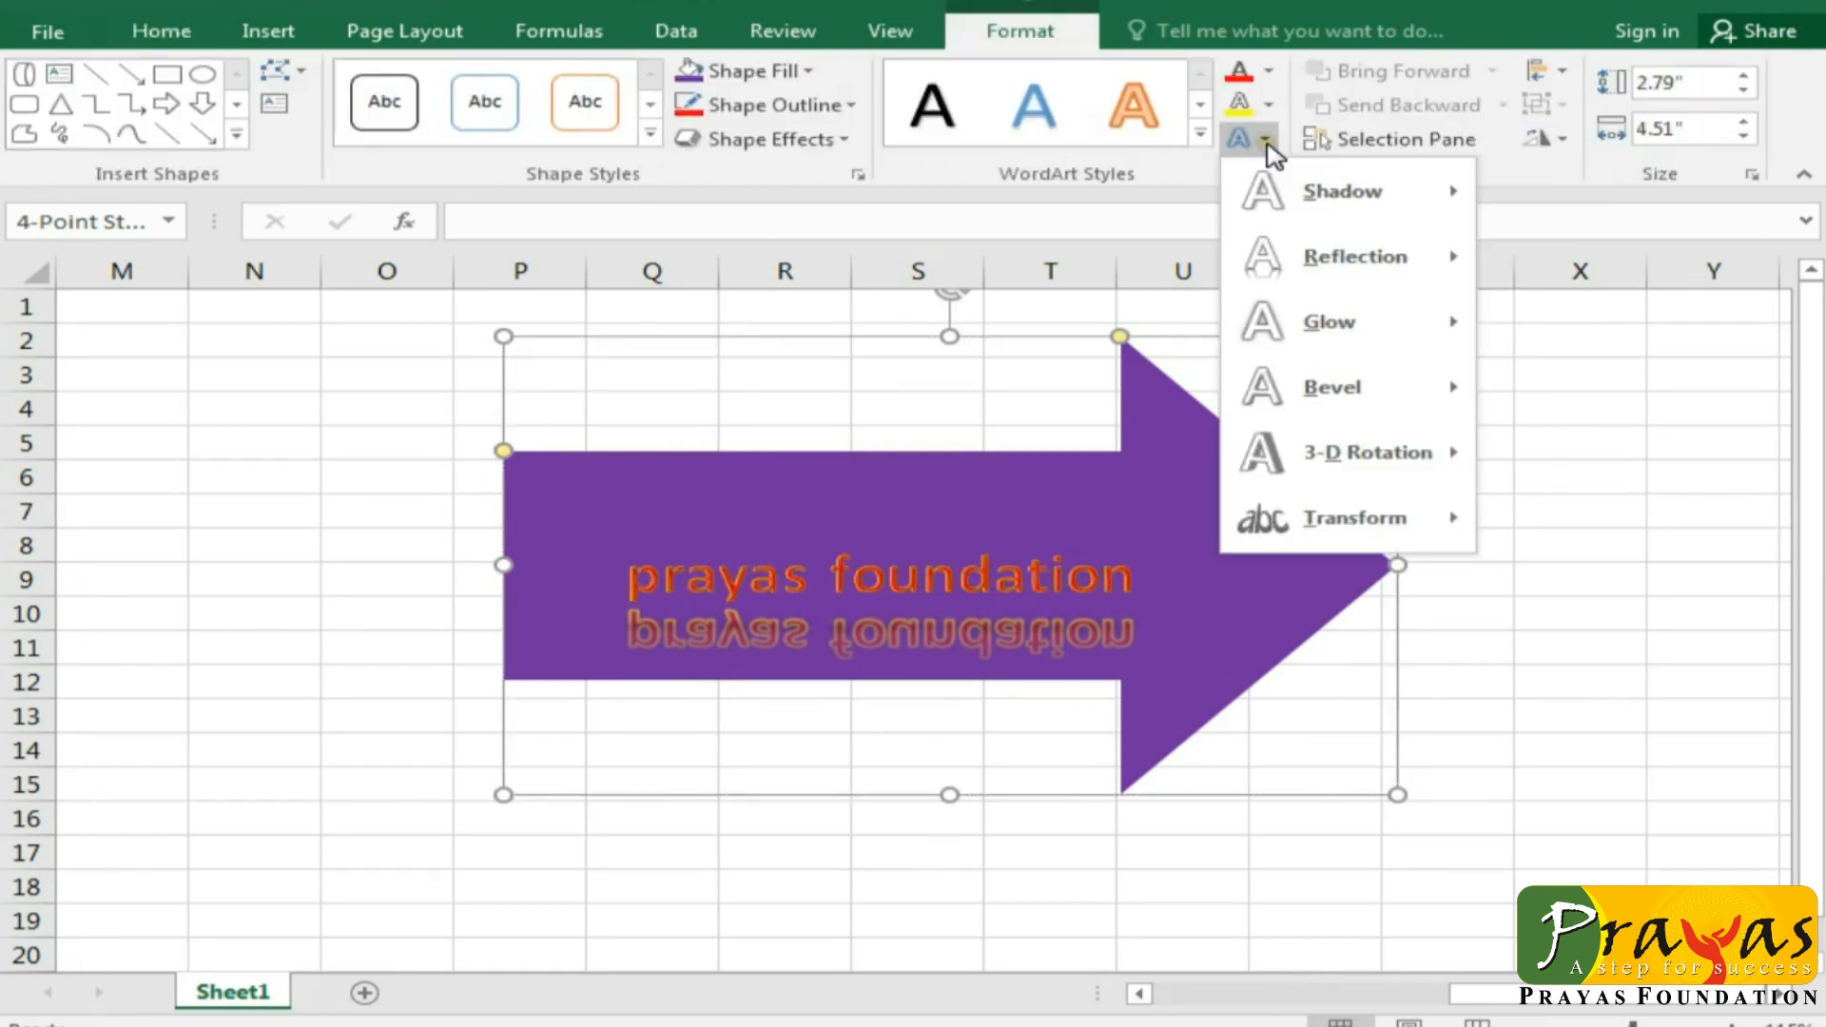
mouse_move(1349, 344)
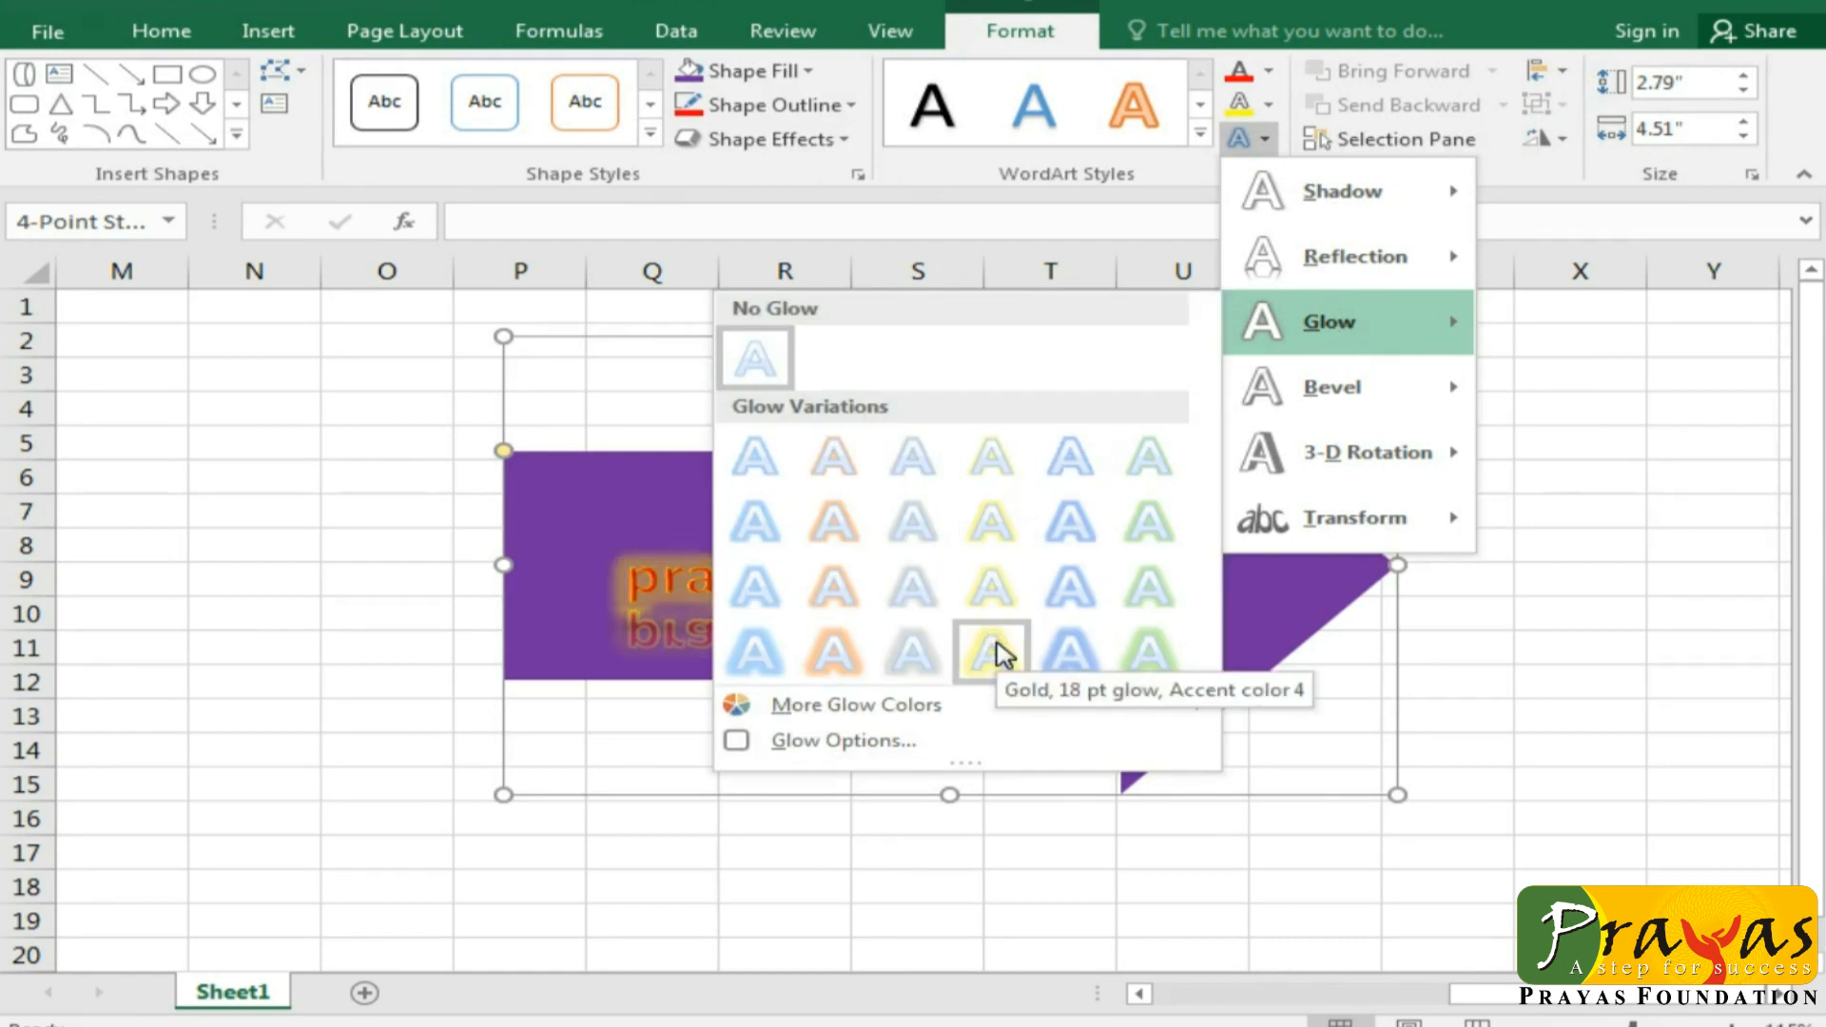
left_click(994, 653)
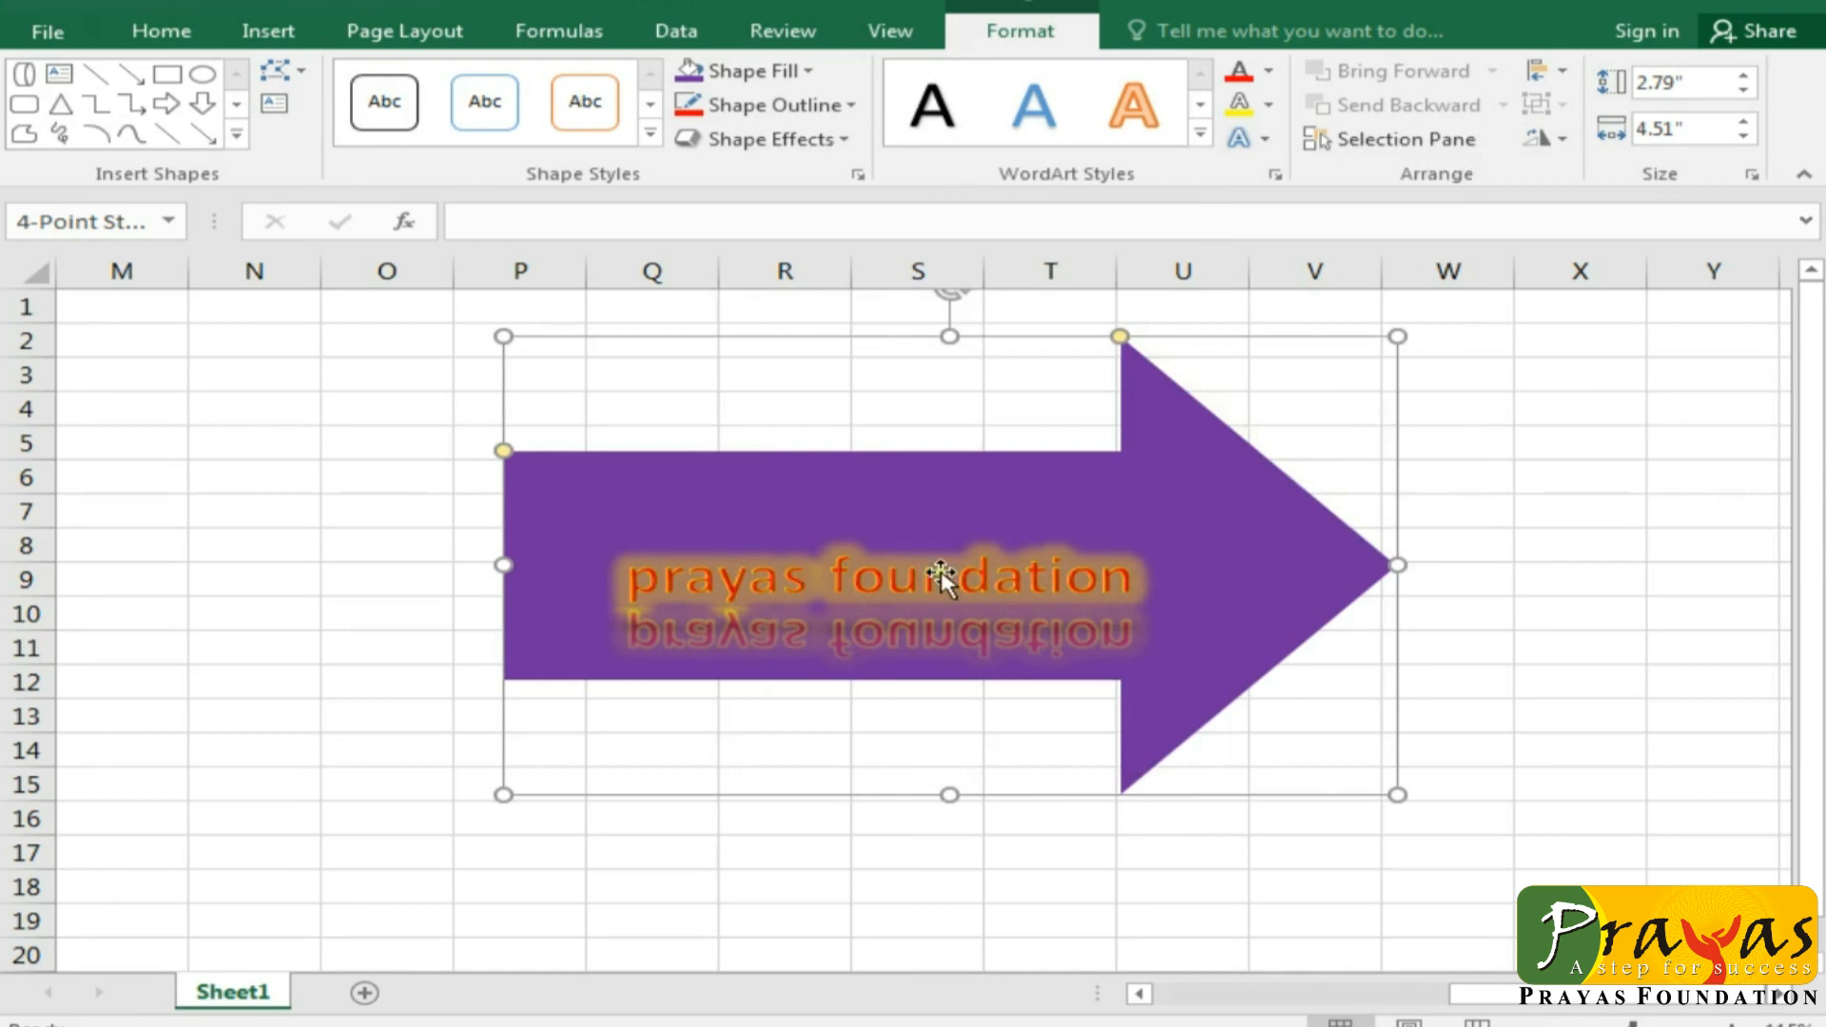
left_click(1579, 609)
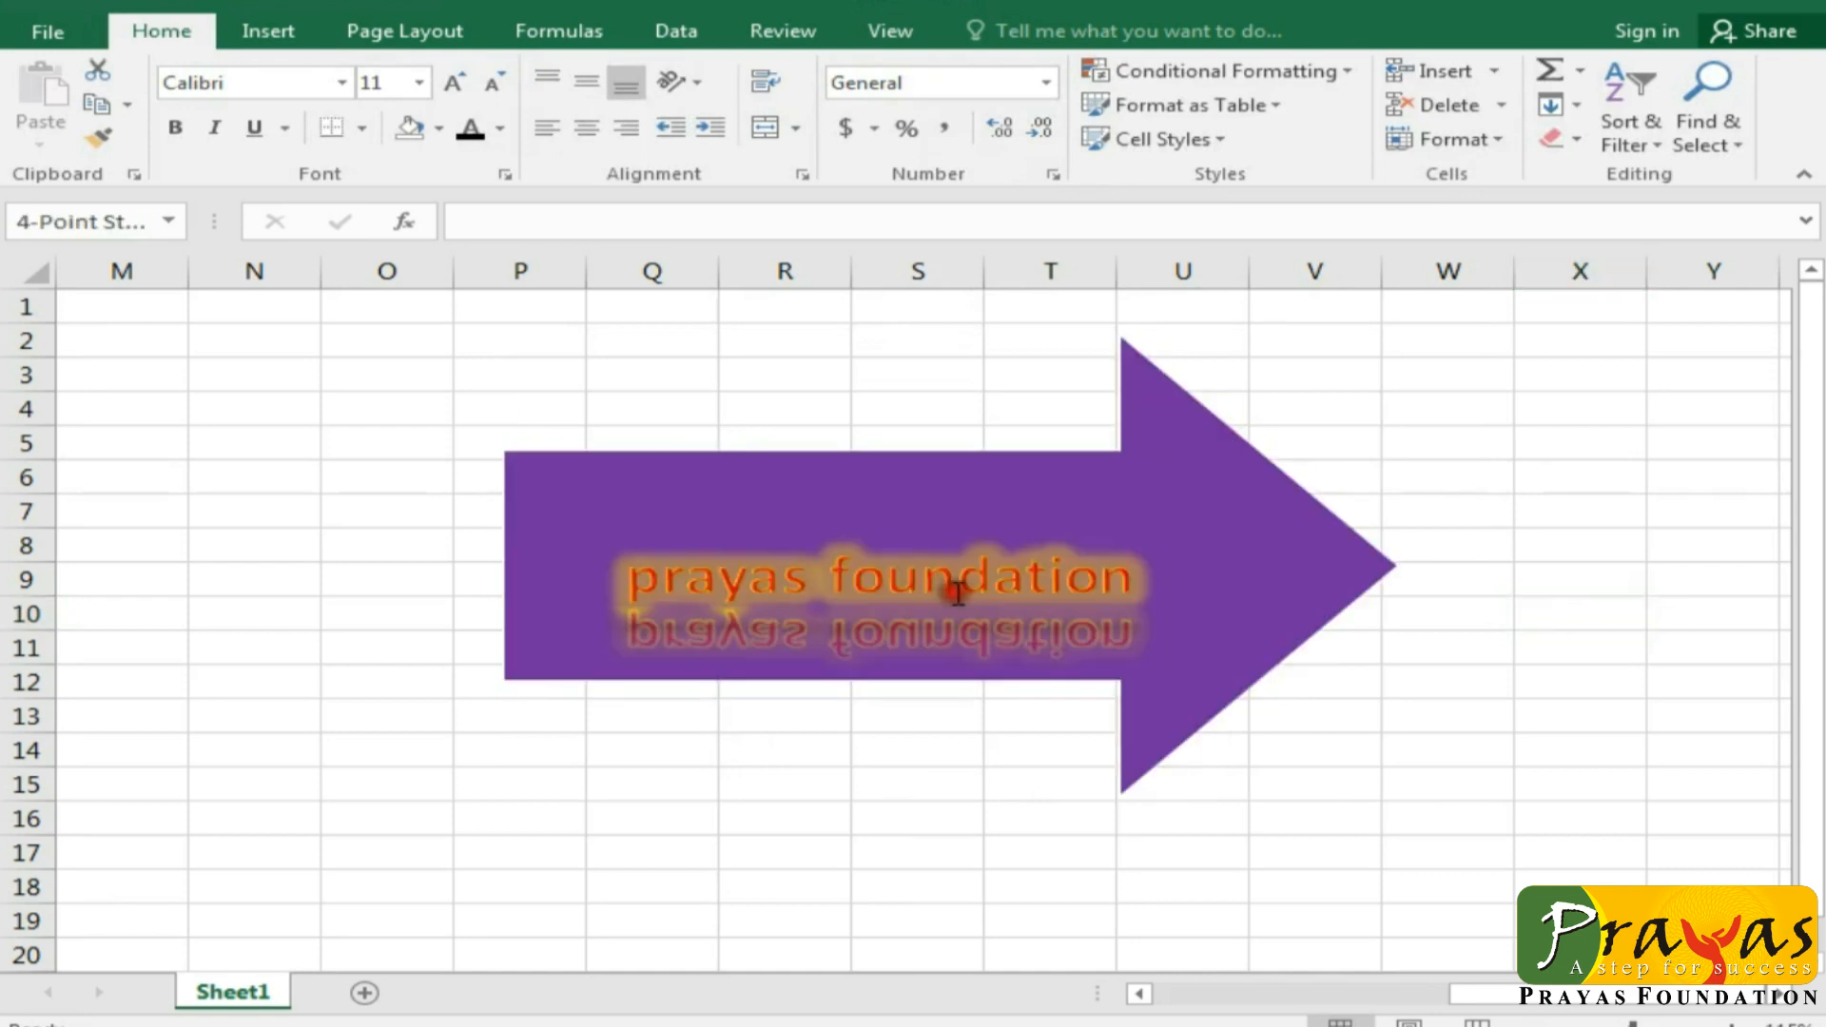
Step: Remove the shadow and the reflection from the arrow's text
left_click(1313, 585)
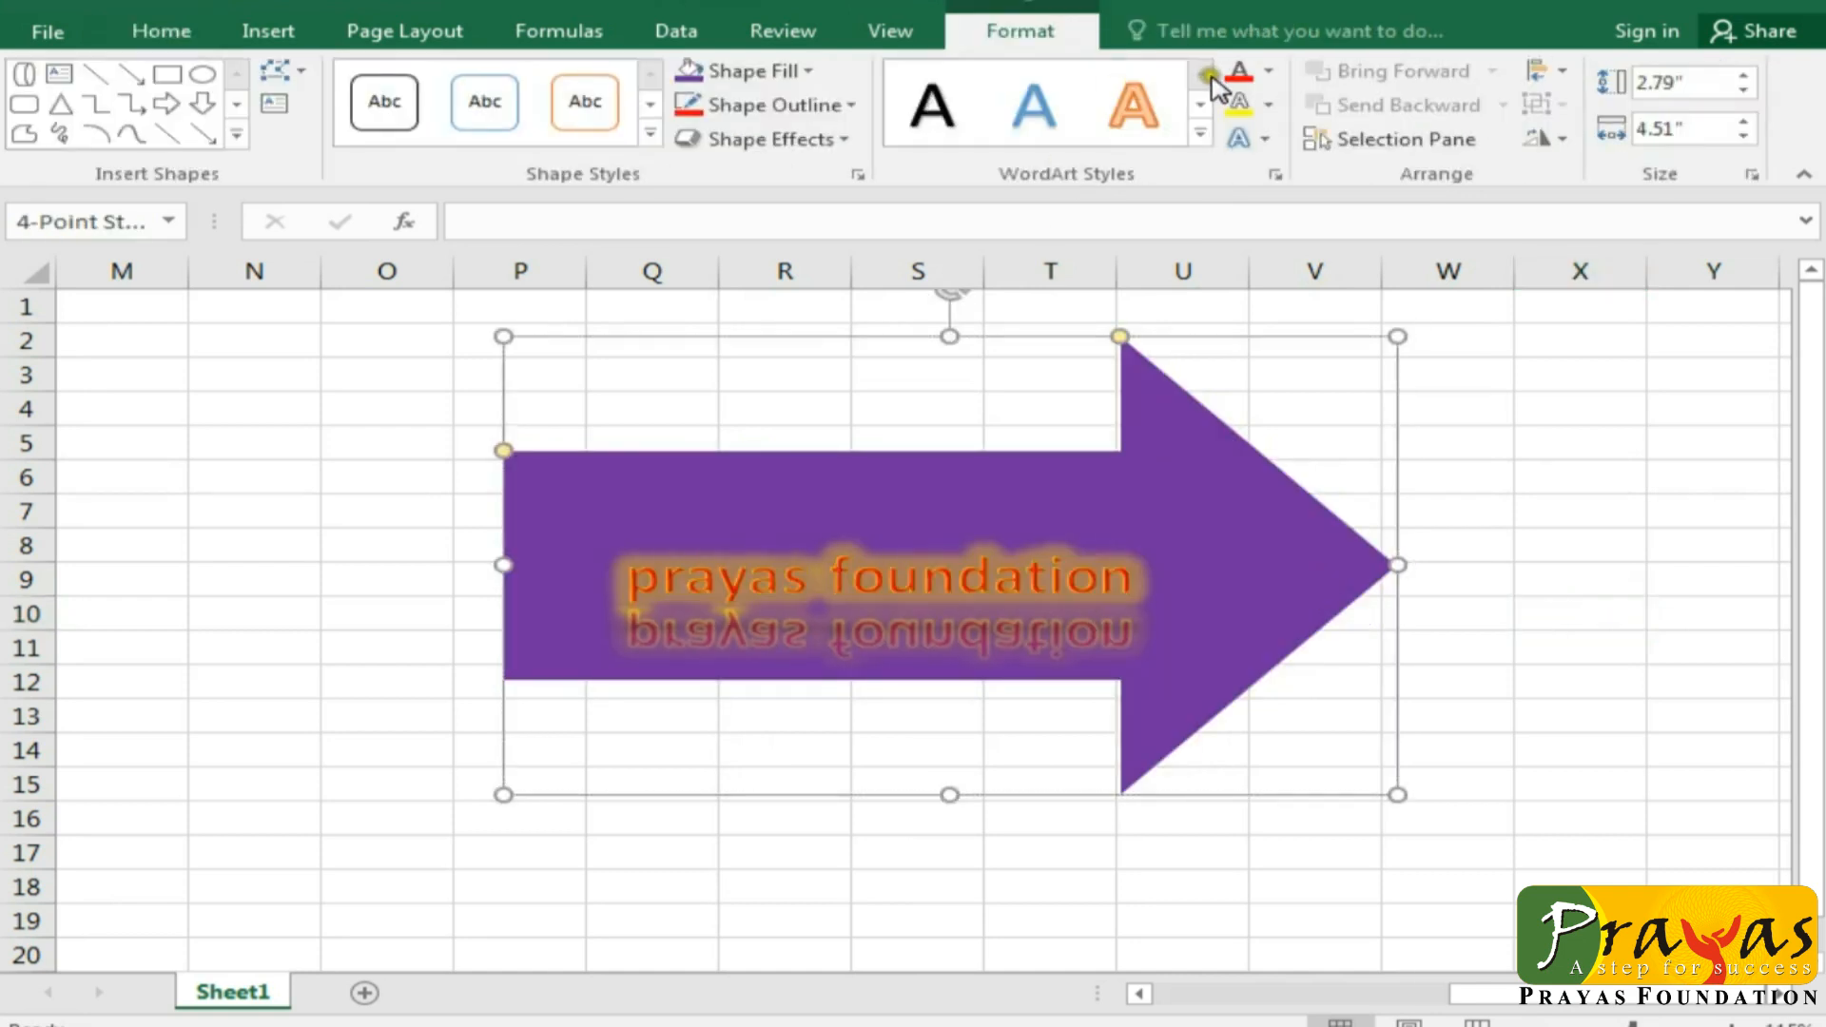
left_click(1265, 140)
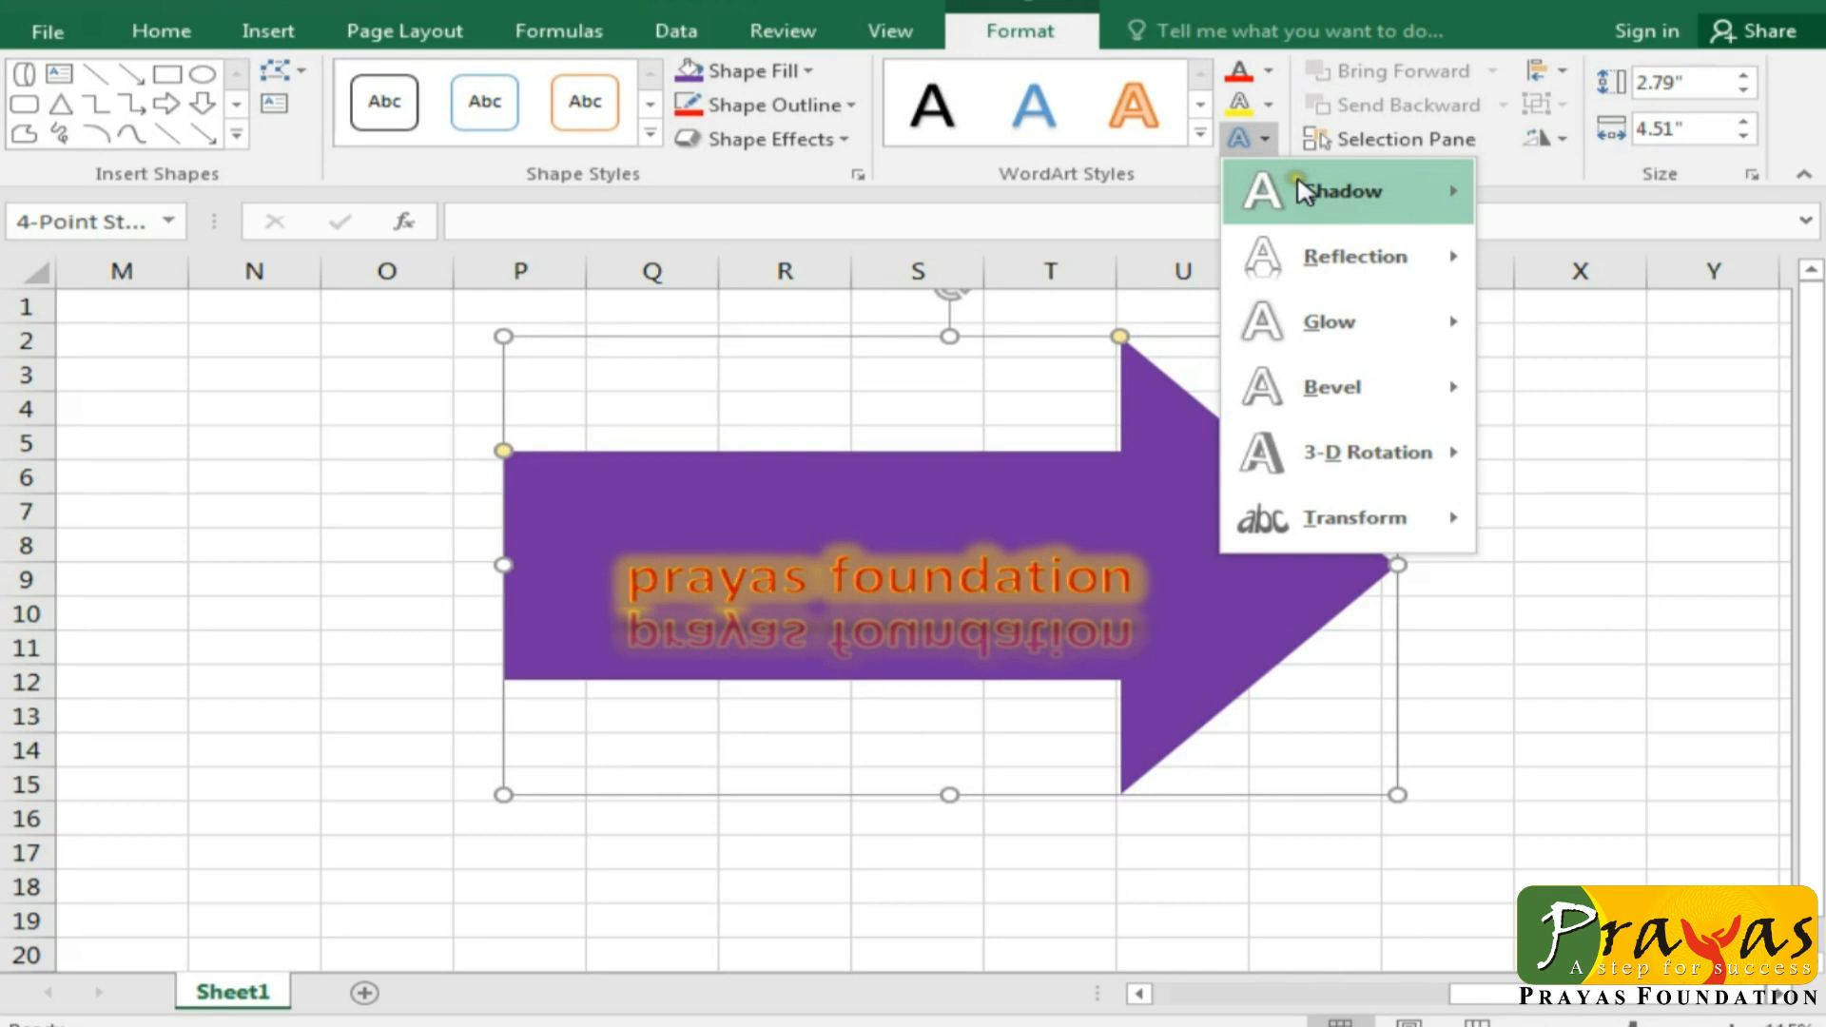
mouse_move(1308, 190)
left_click(1533, 245)
left_click(1276, 143)
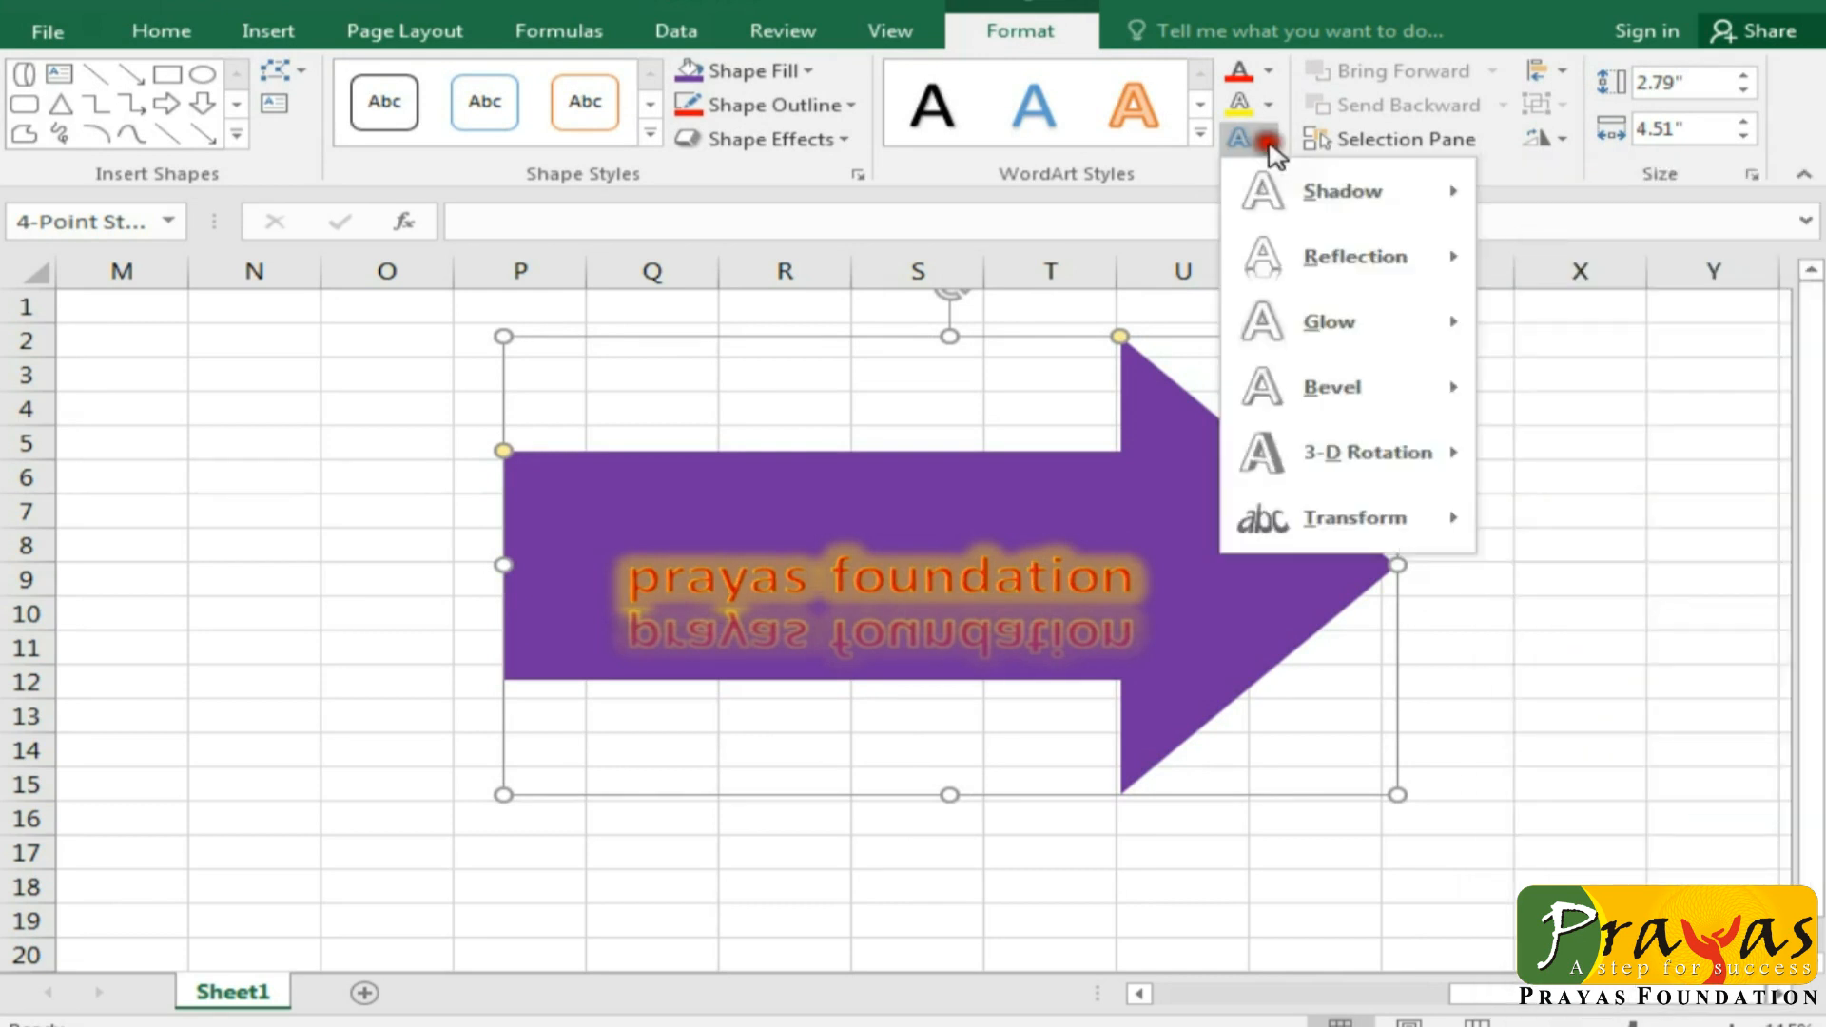
mouse_move(1380, 257)
left_click(1527, 303)
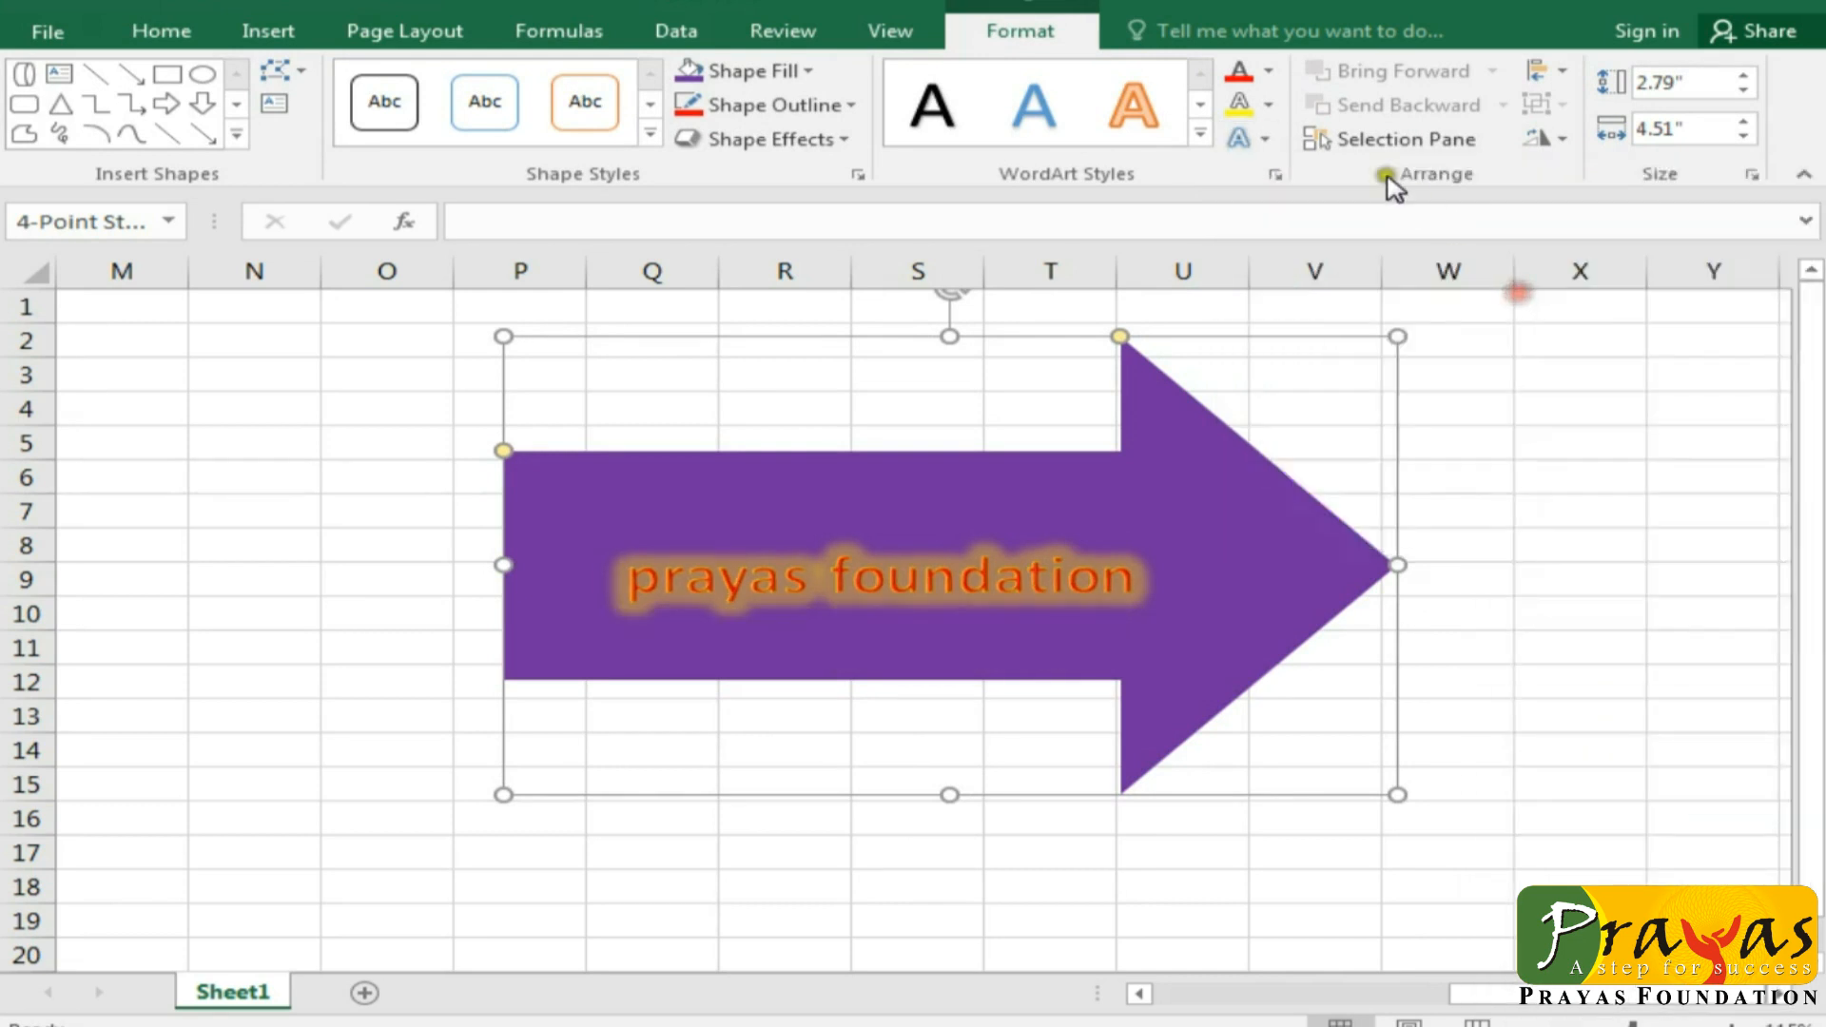
Step: Remove the glow from the arrow's text
left_click(1261, 143)
mouse_move(1337, 411)
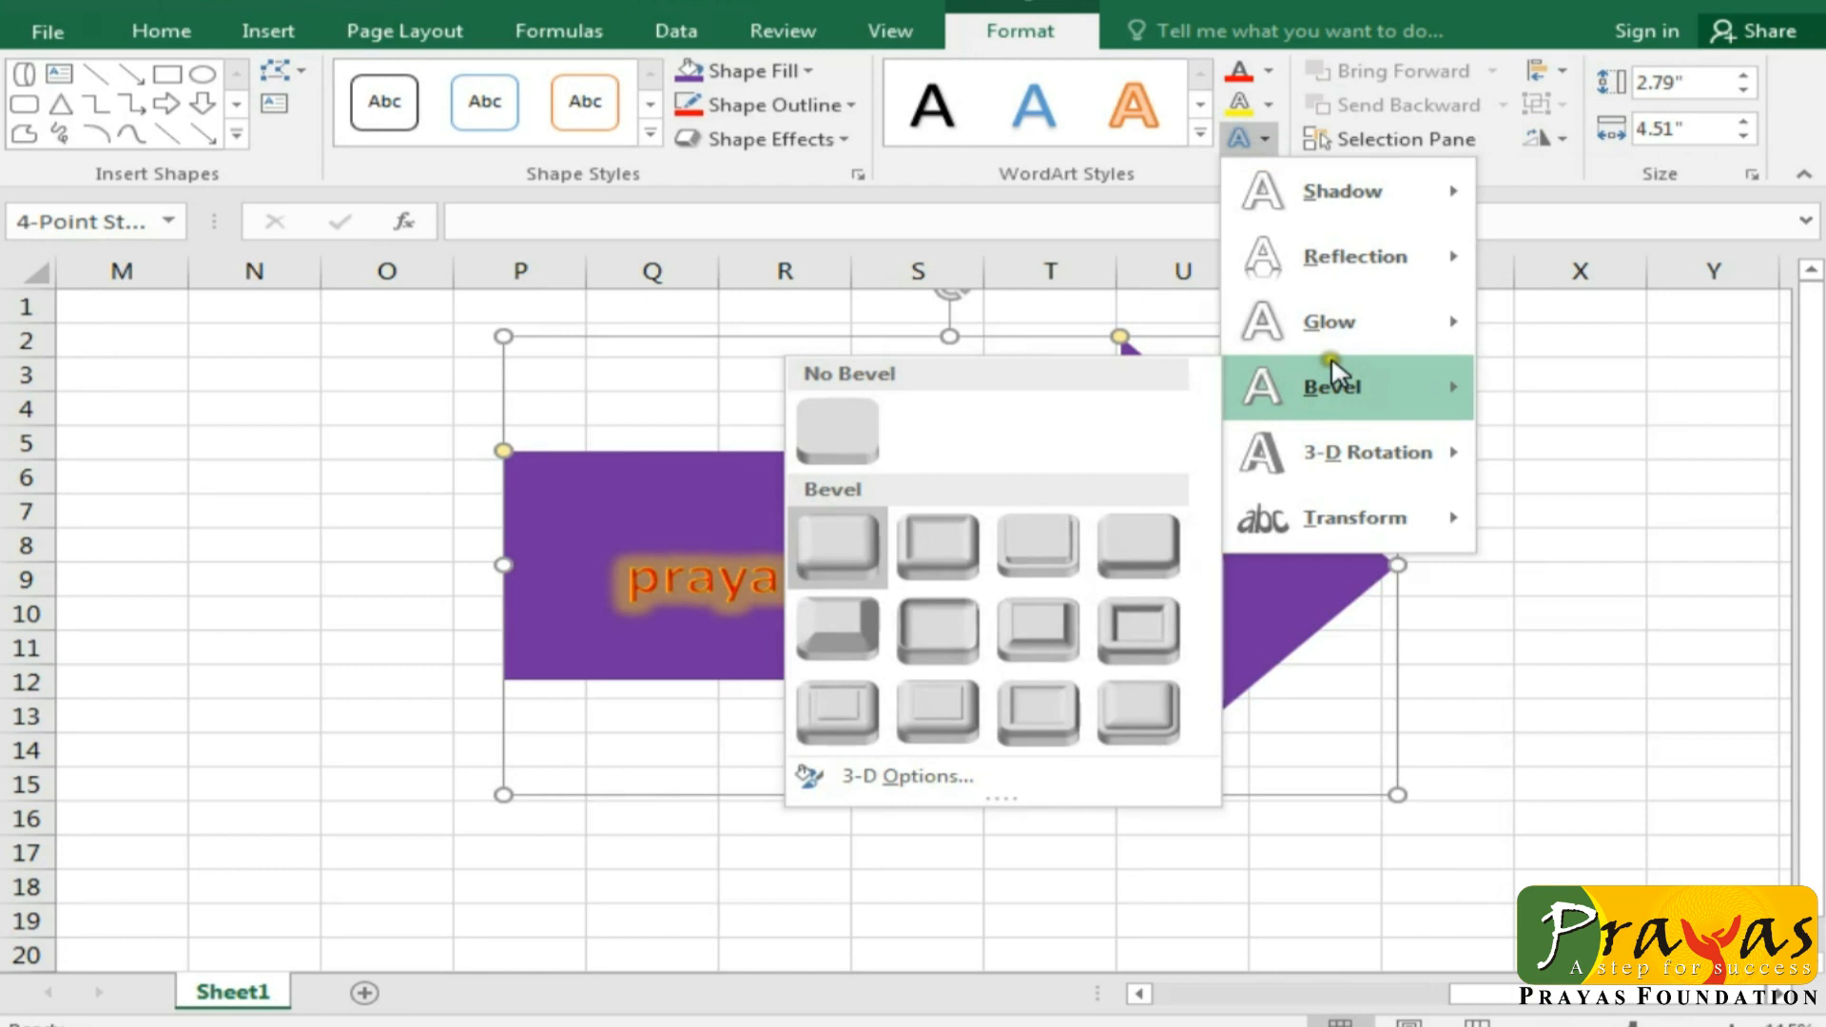
mouse_move(1427, 322)
left_click(893, 352)
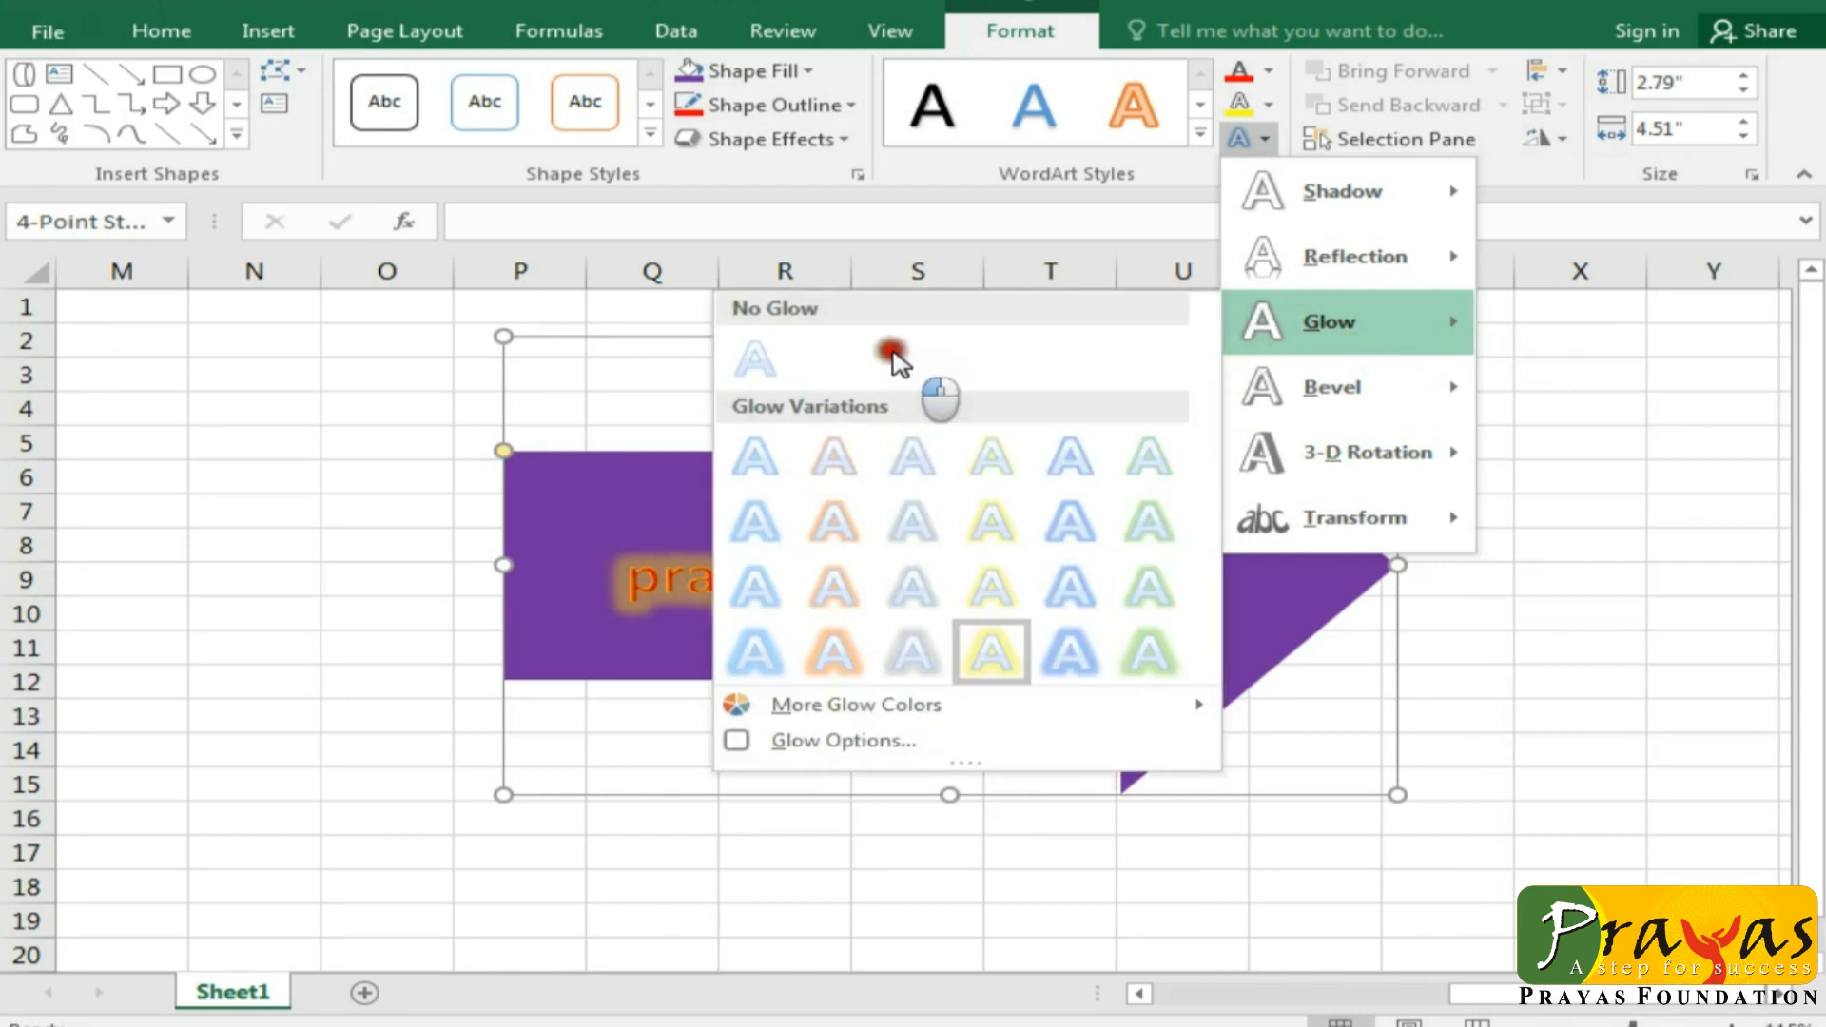
left_click(785, 354)
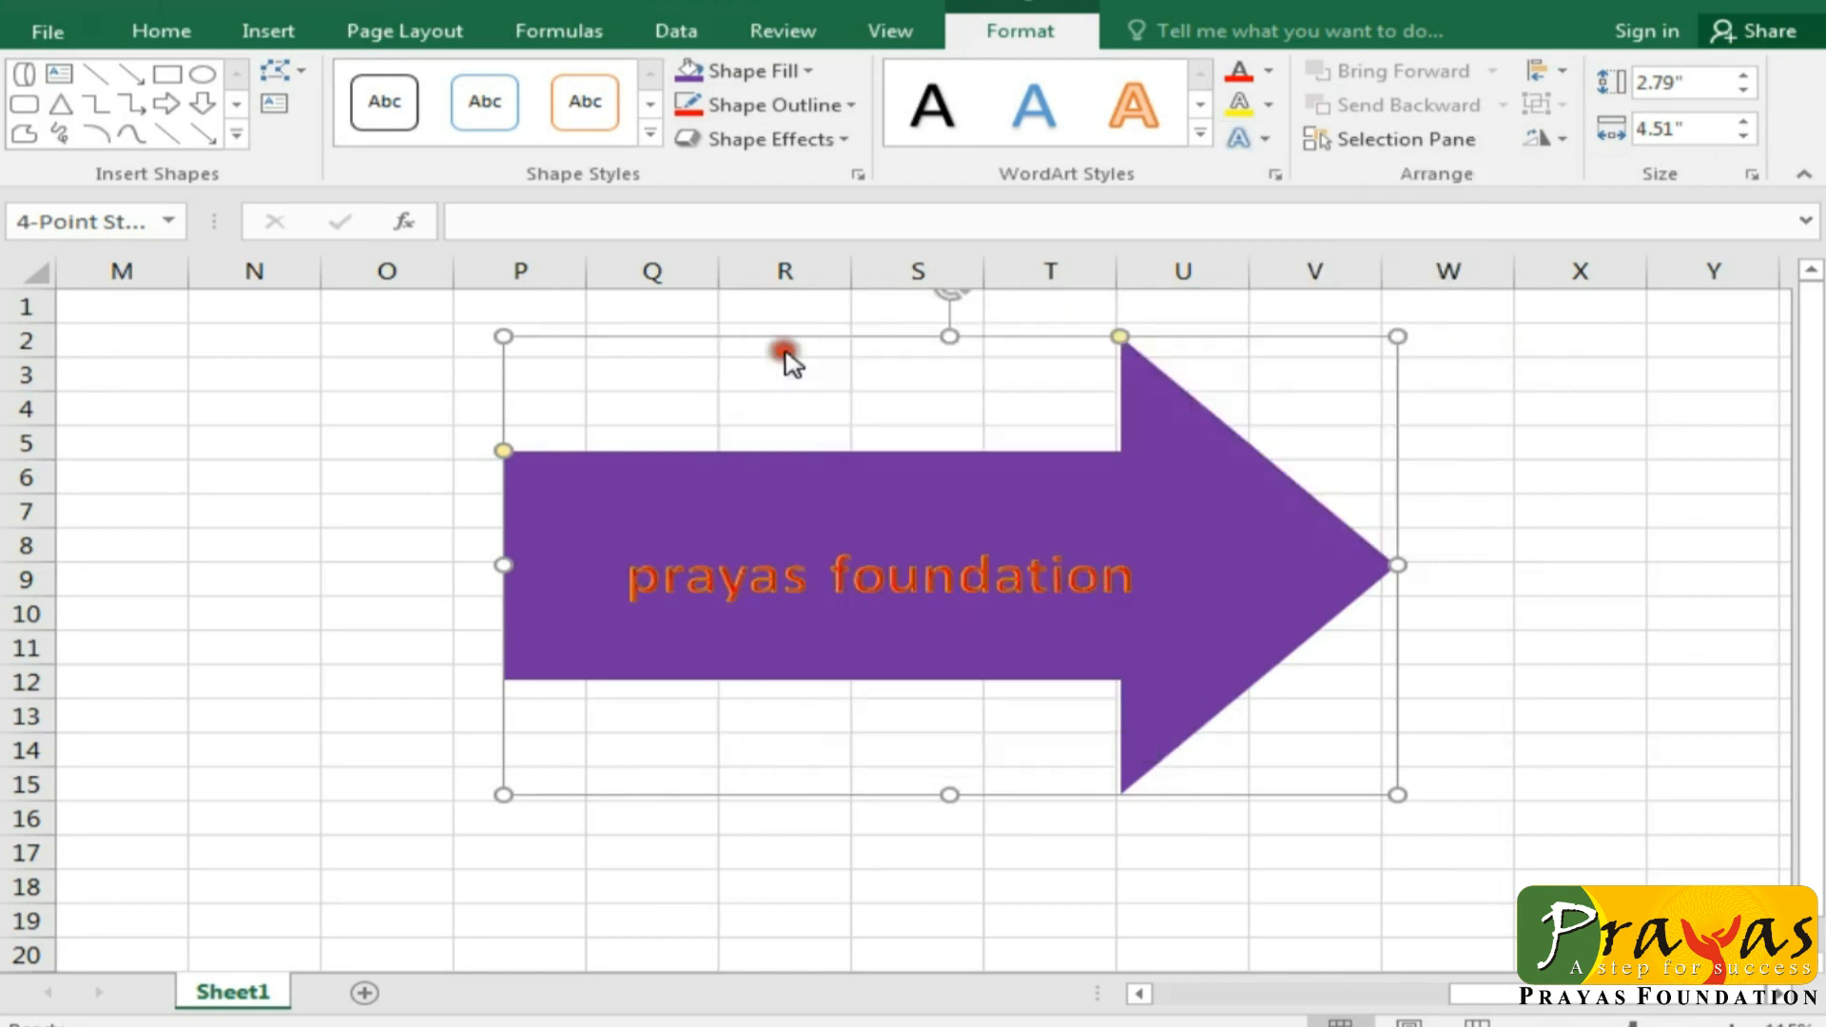
Step: Apply the first 3-D rotation preset in the third row of the Parallel group to the arrow's text, and deselect the arrow
left_click(1271, 144)
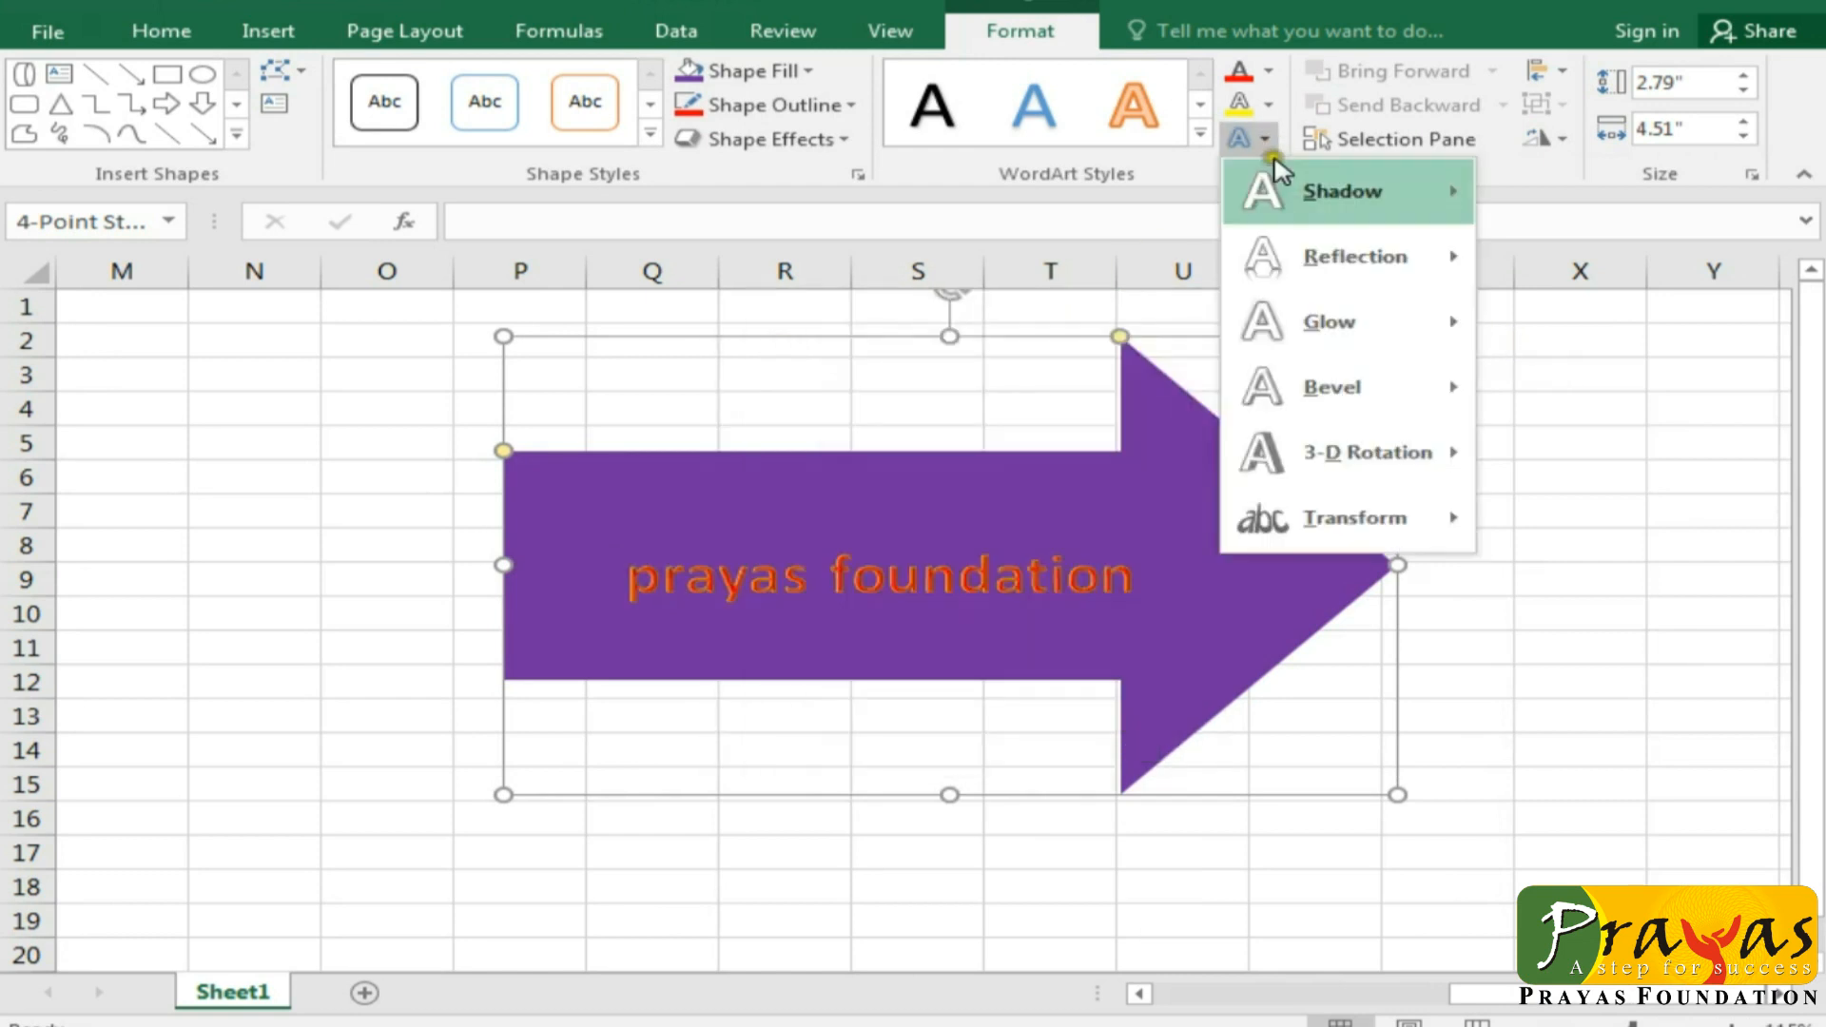
mouse_move(1318, 447)
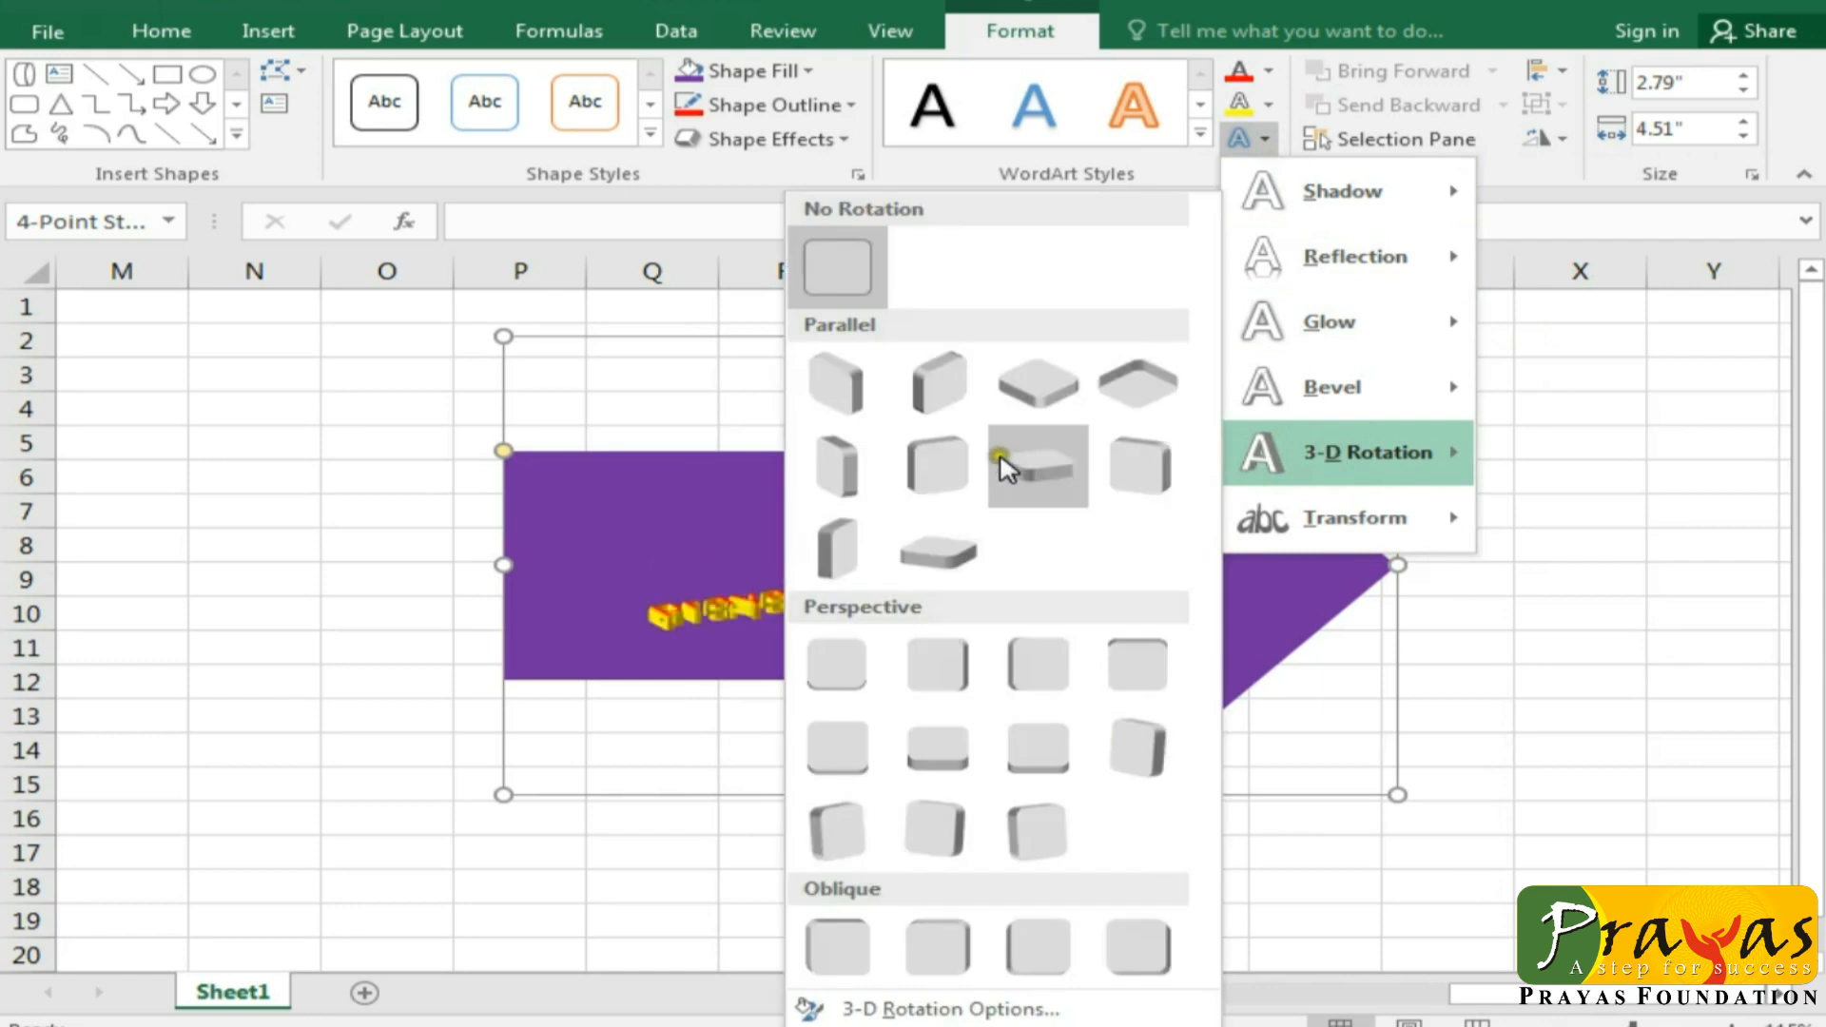
left_click(839, 552)
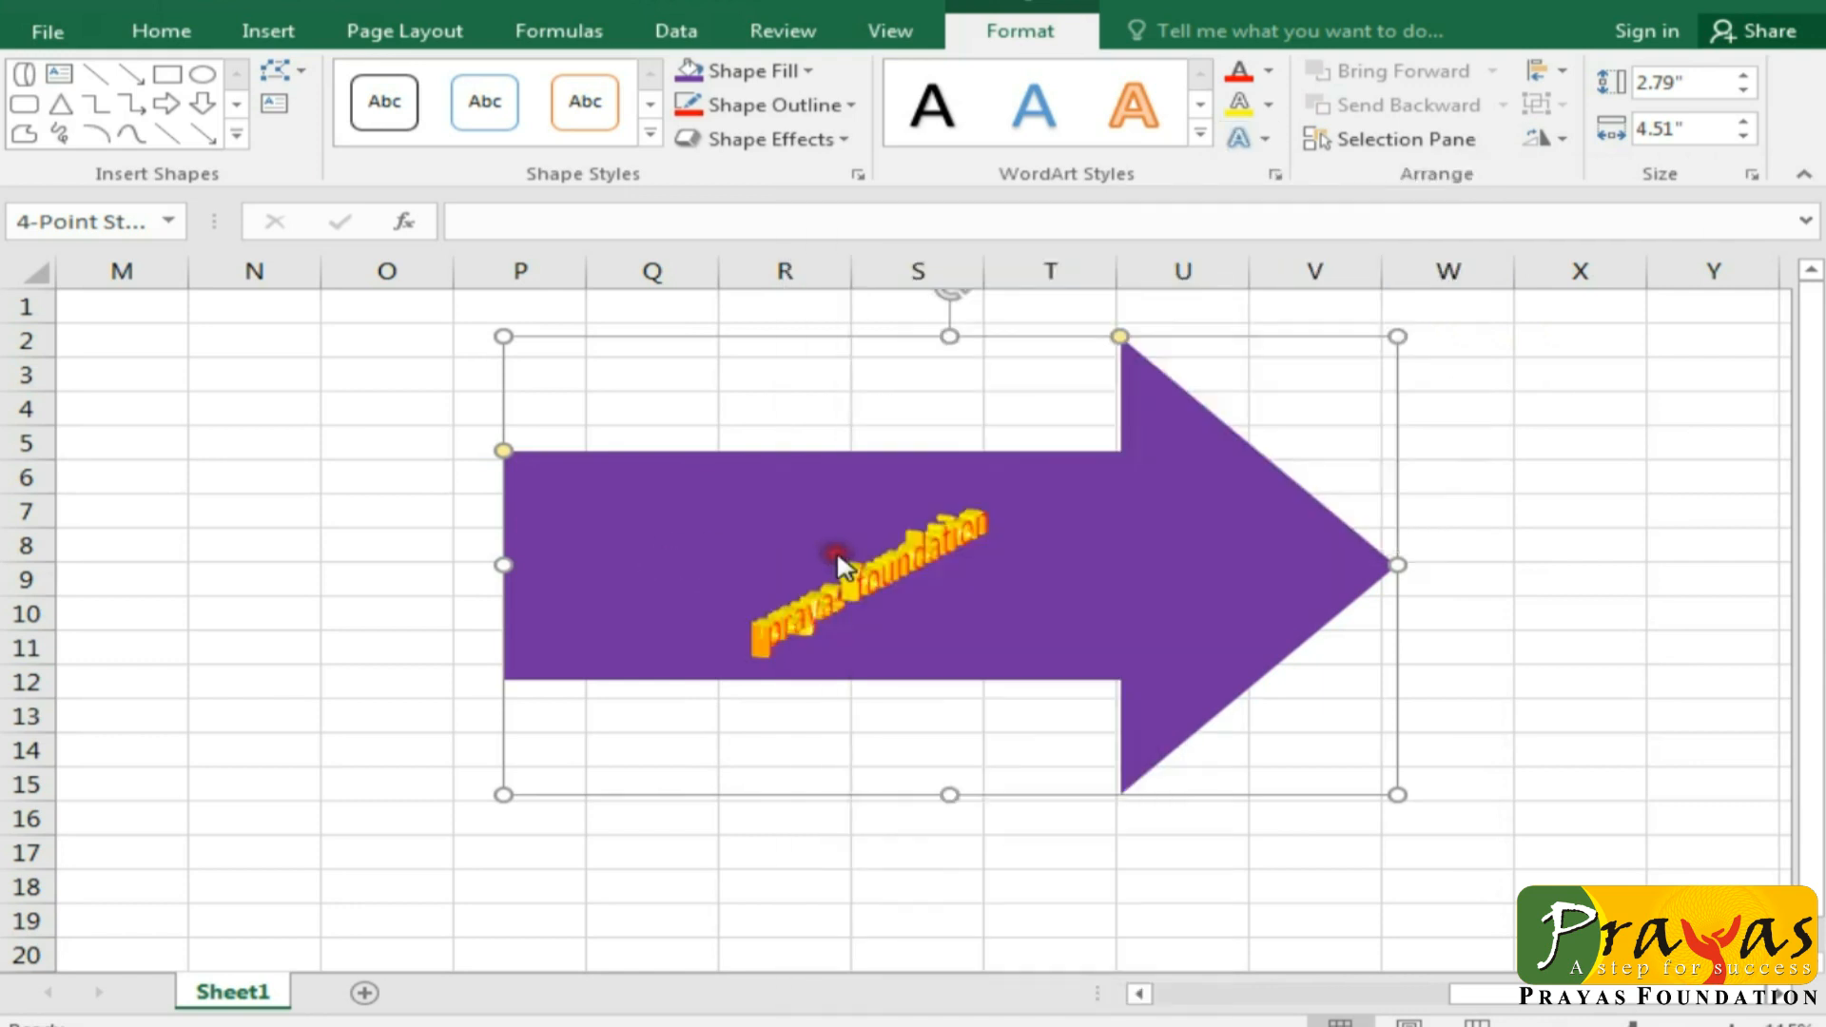
left_click(1701, 577)
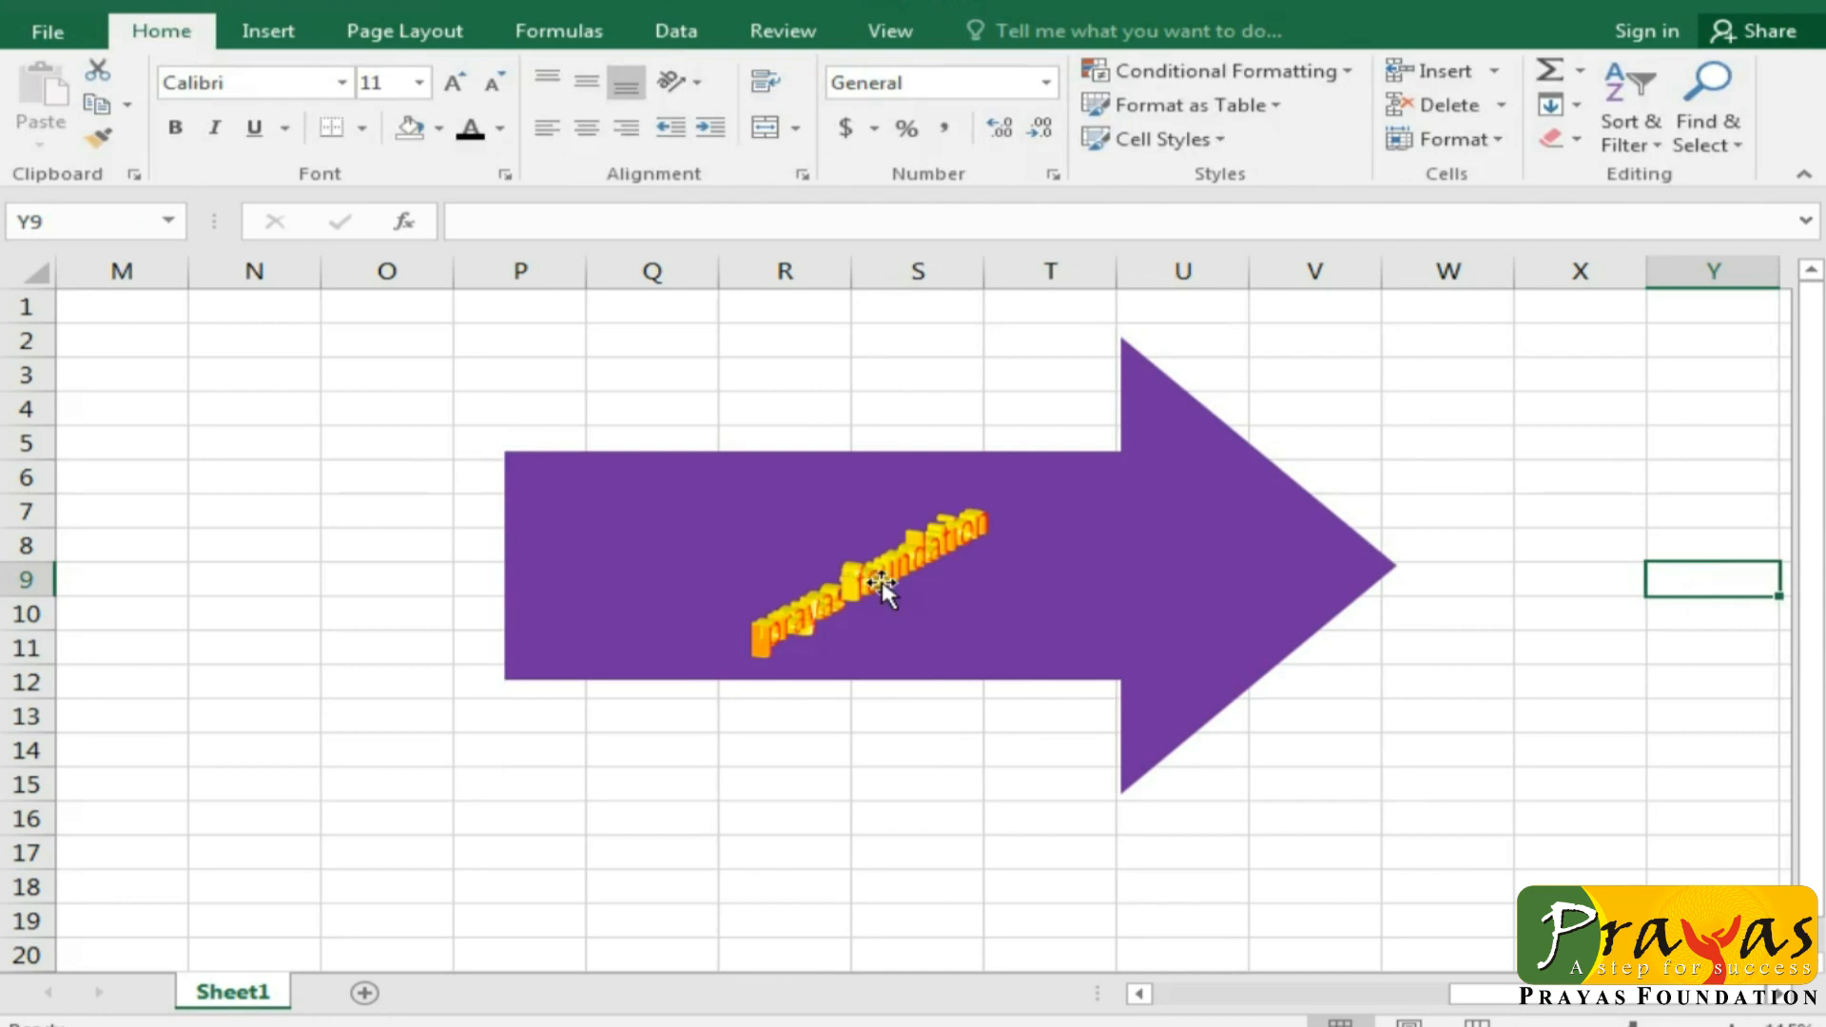
Step: Remove the 3-D rotation from the arrow's text
left_click(1126, 557)
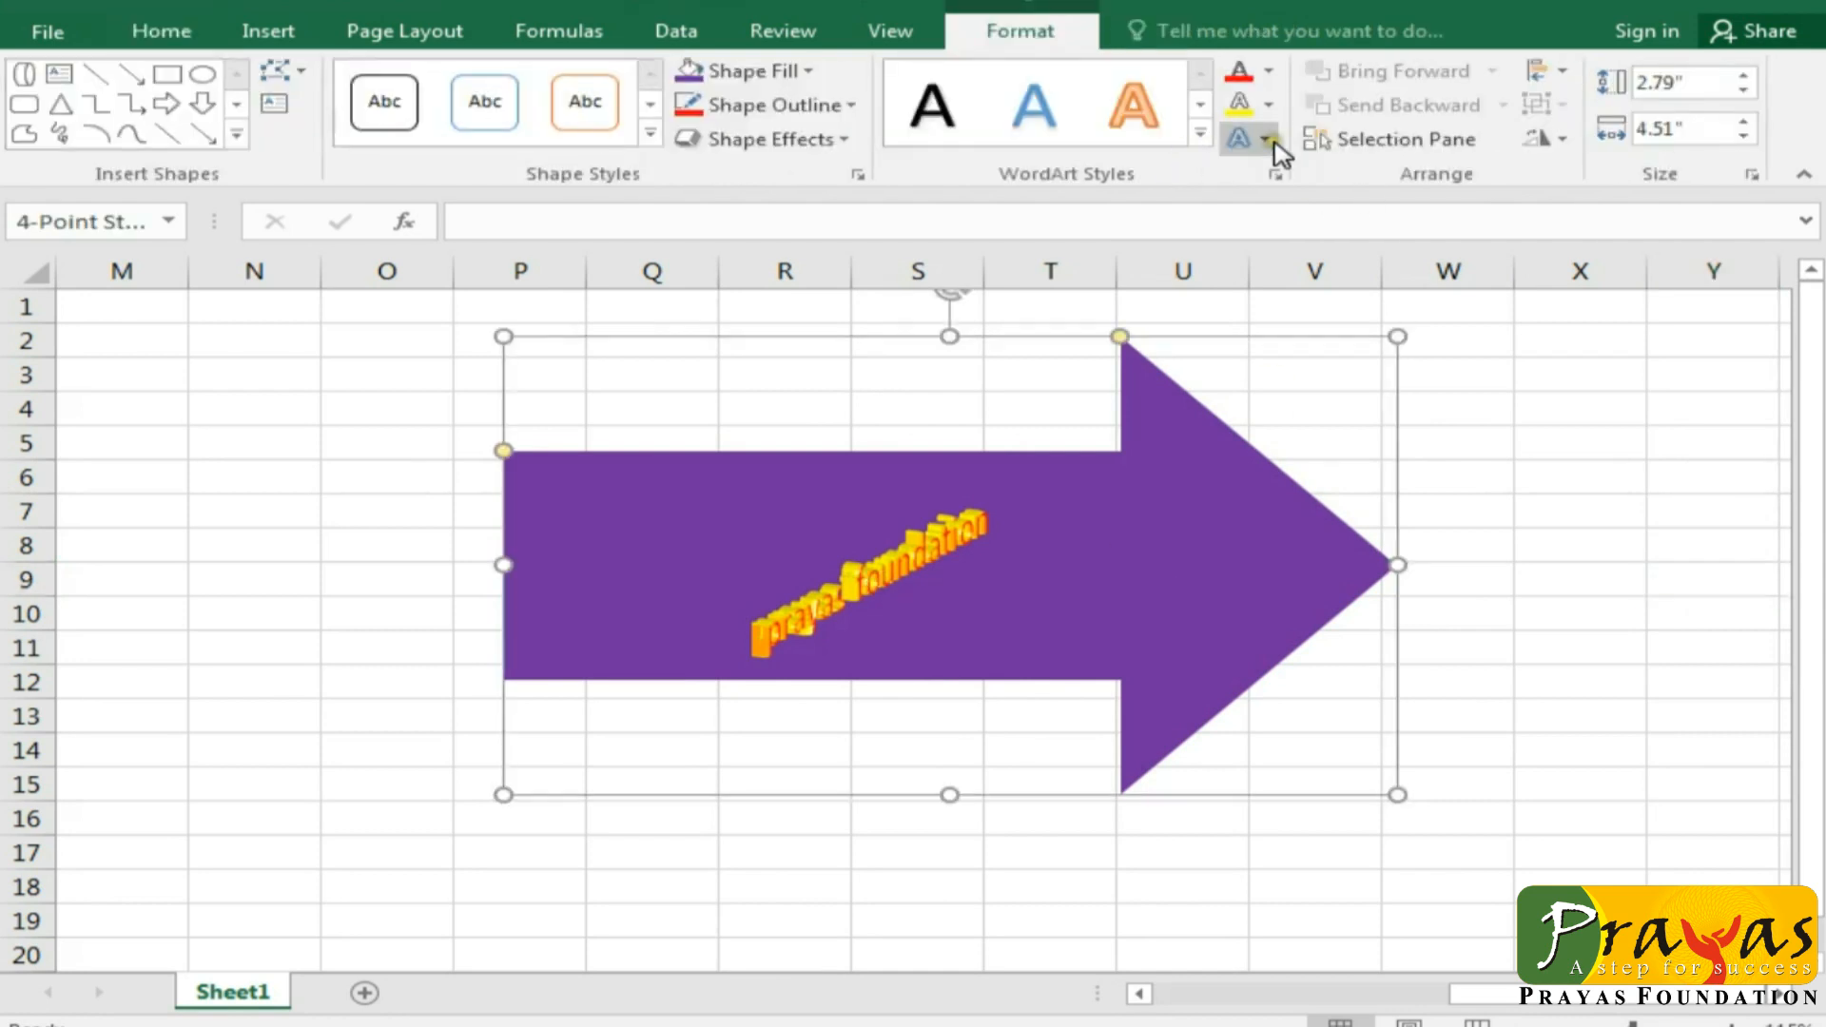
left_click(1273, 143)
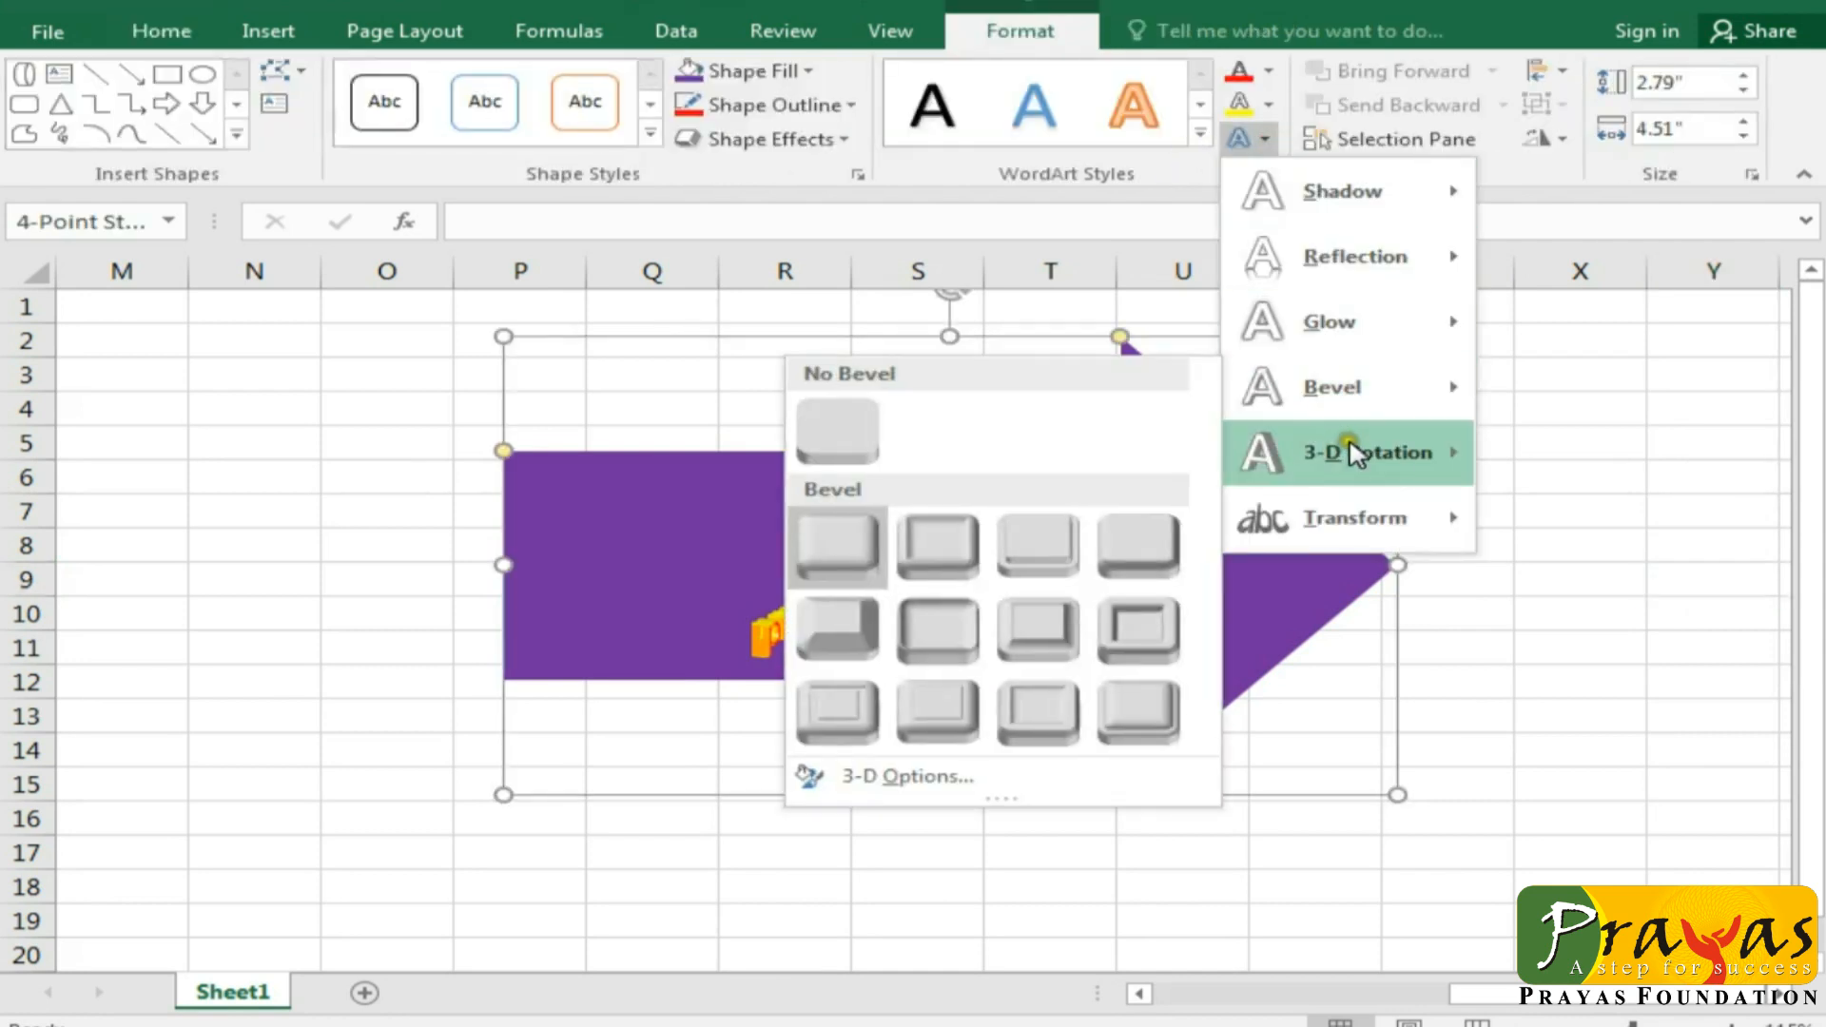
mouse_move(1355, 454)
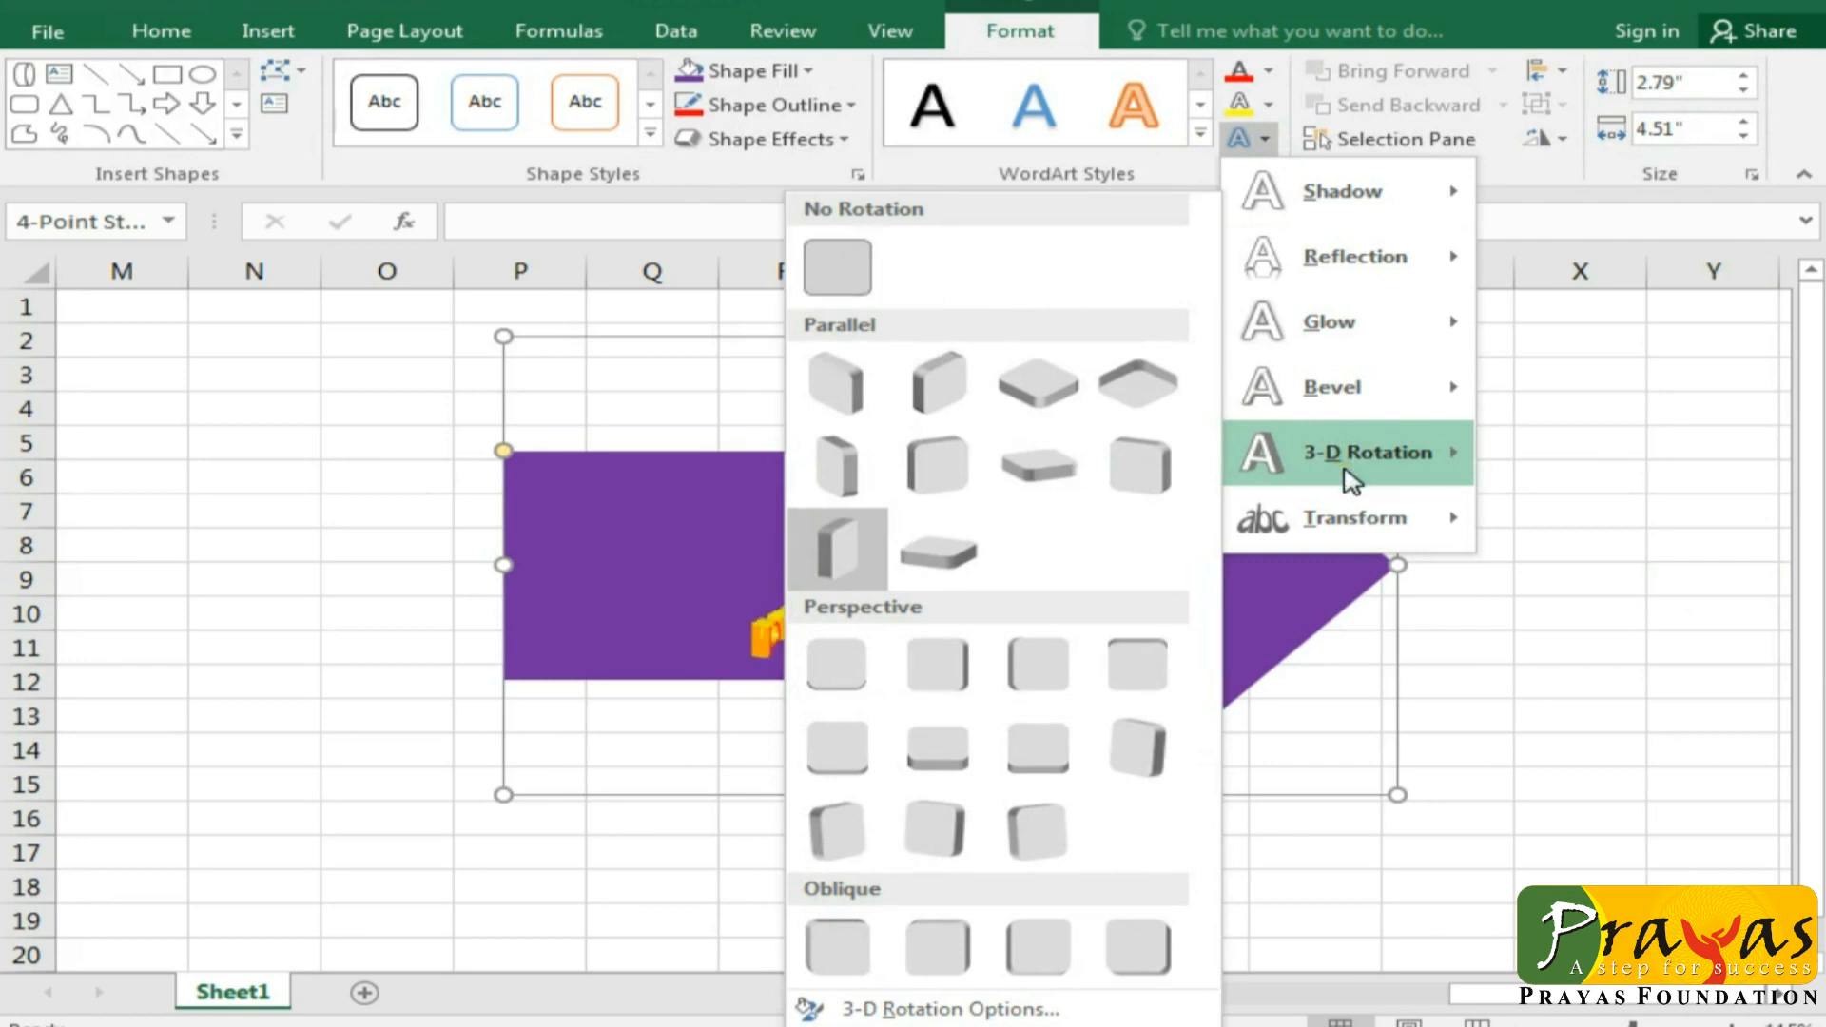
left_click(868, 277)
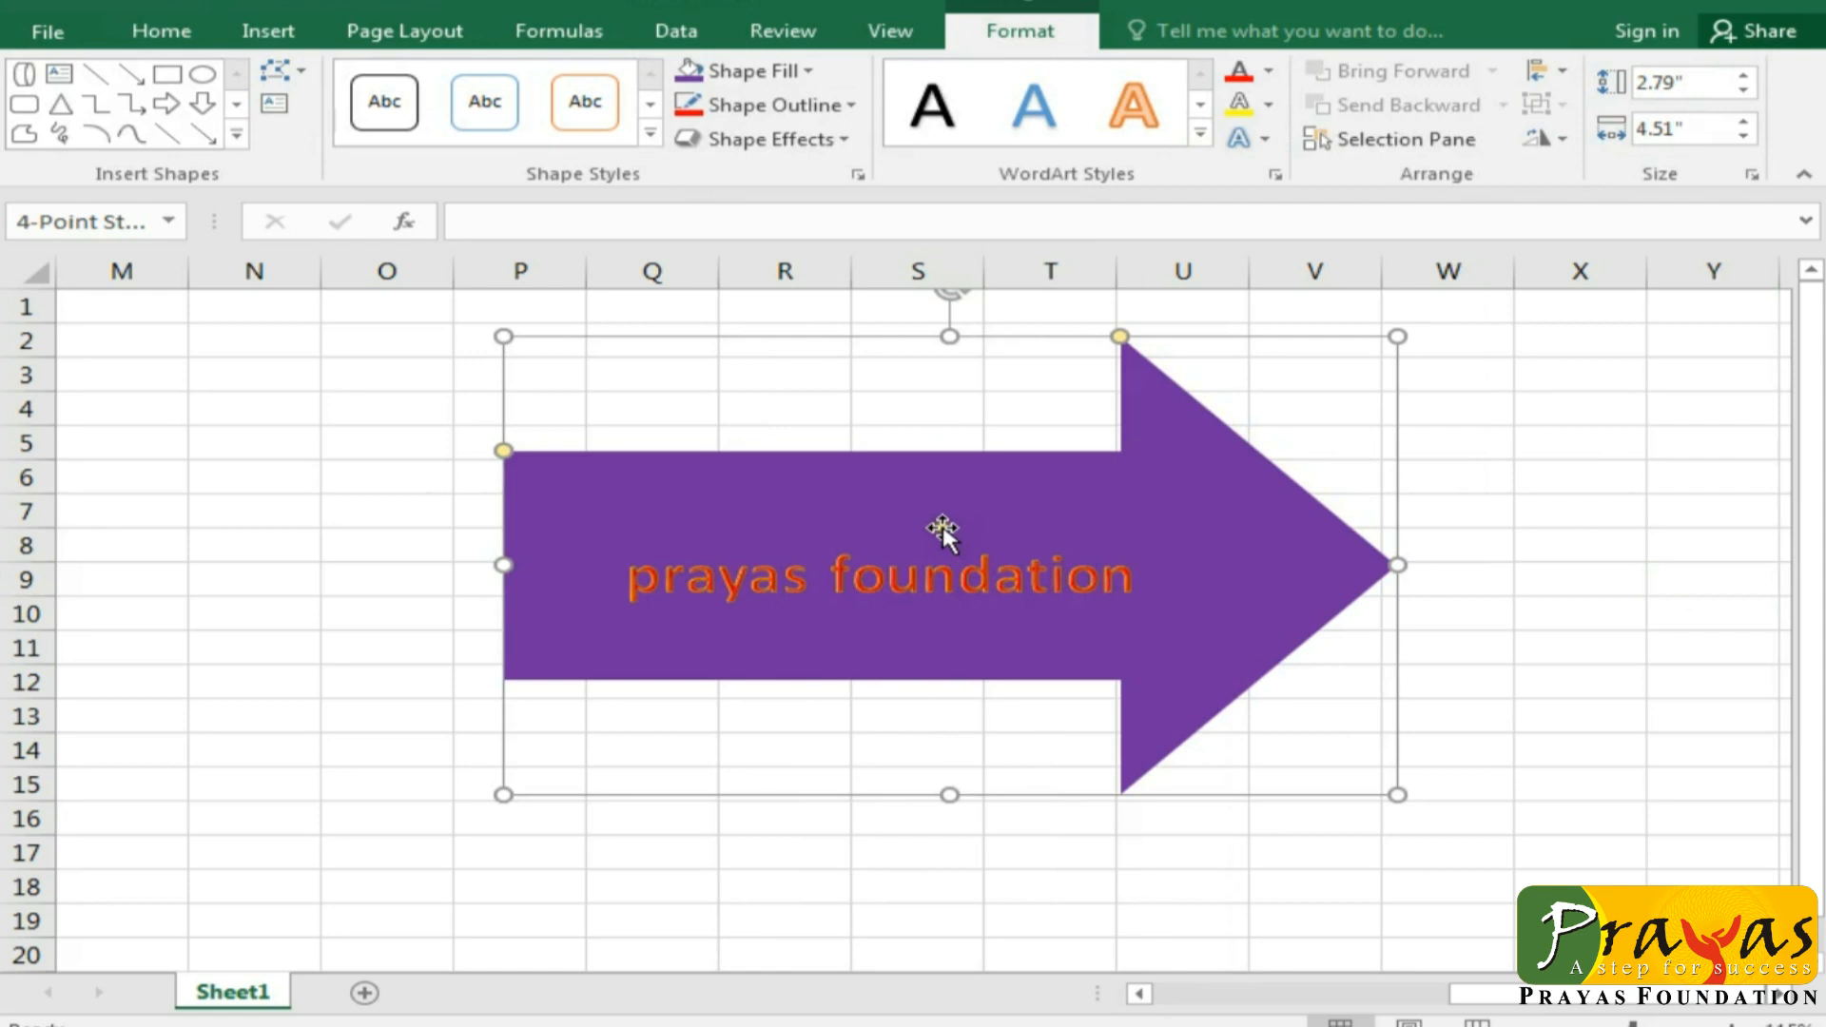
Step: Apply the second transform preset in the first row of the Warp group to the arrow's text, and deselect the arrow
left_click(1241, 141)
mouse_move(1373, 537)
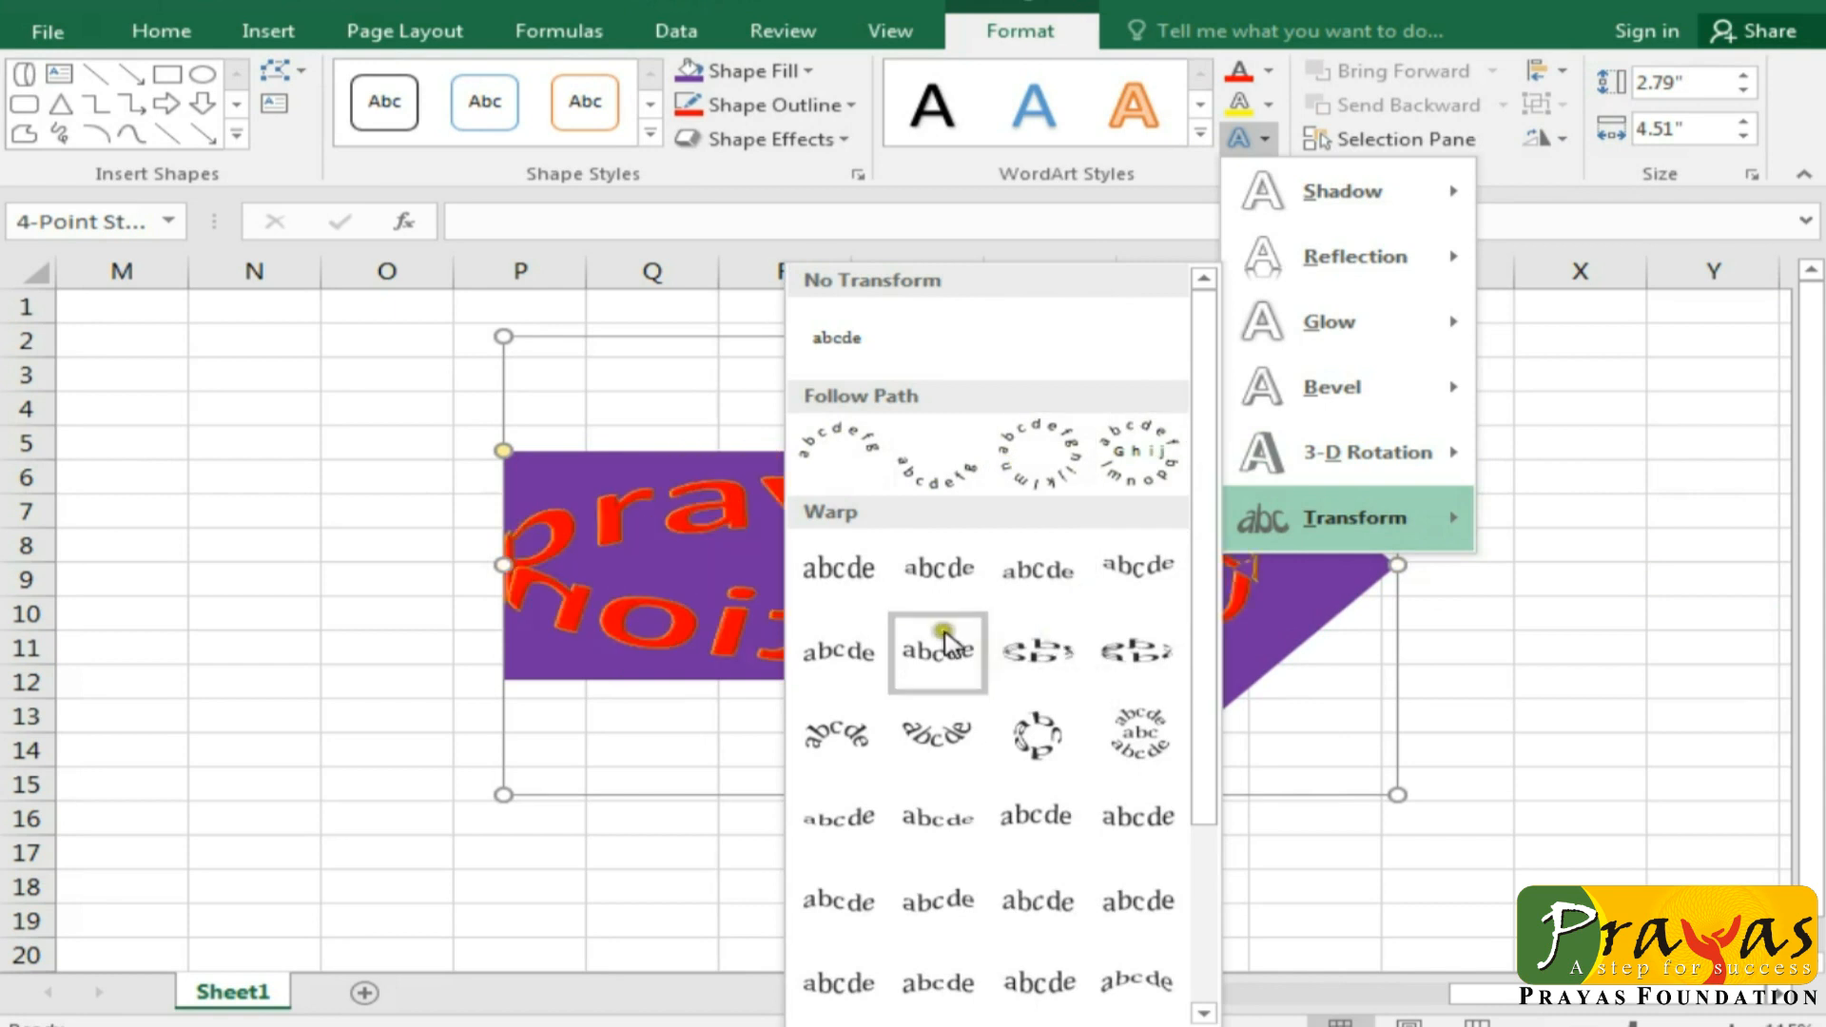
left_click(948, 582)
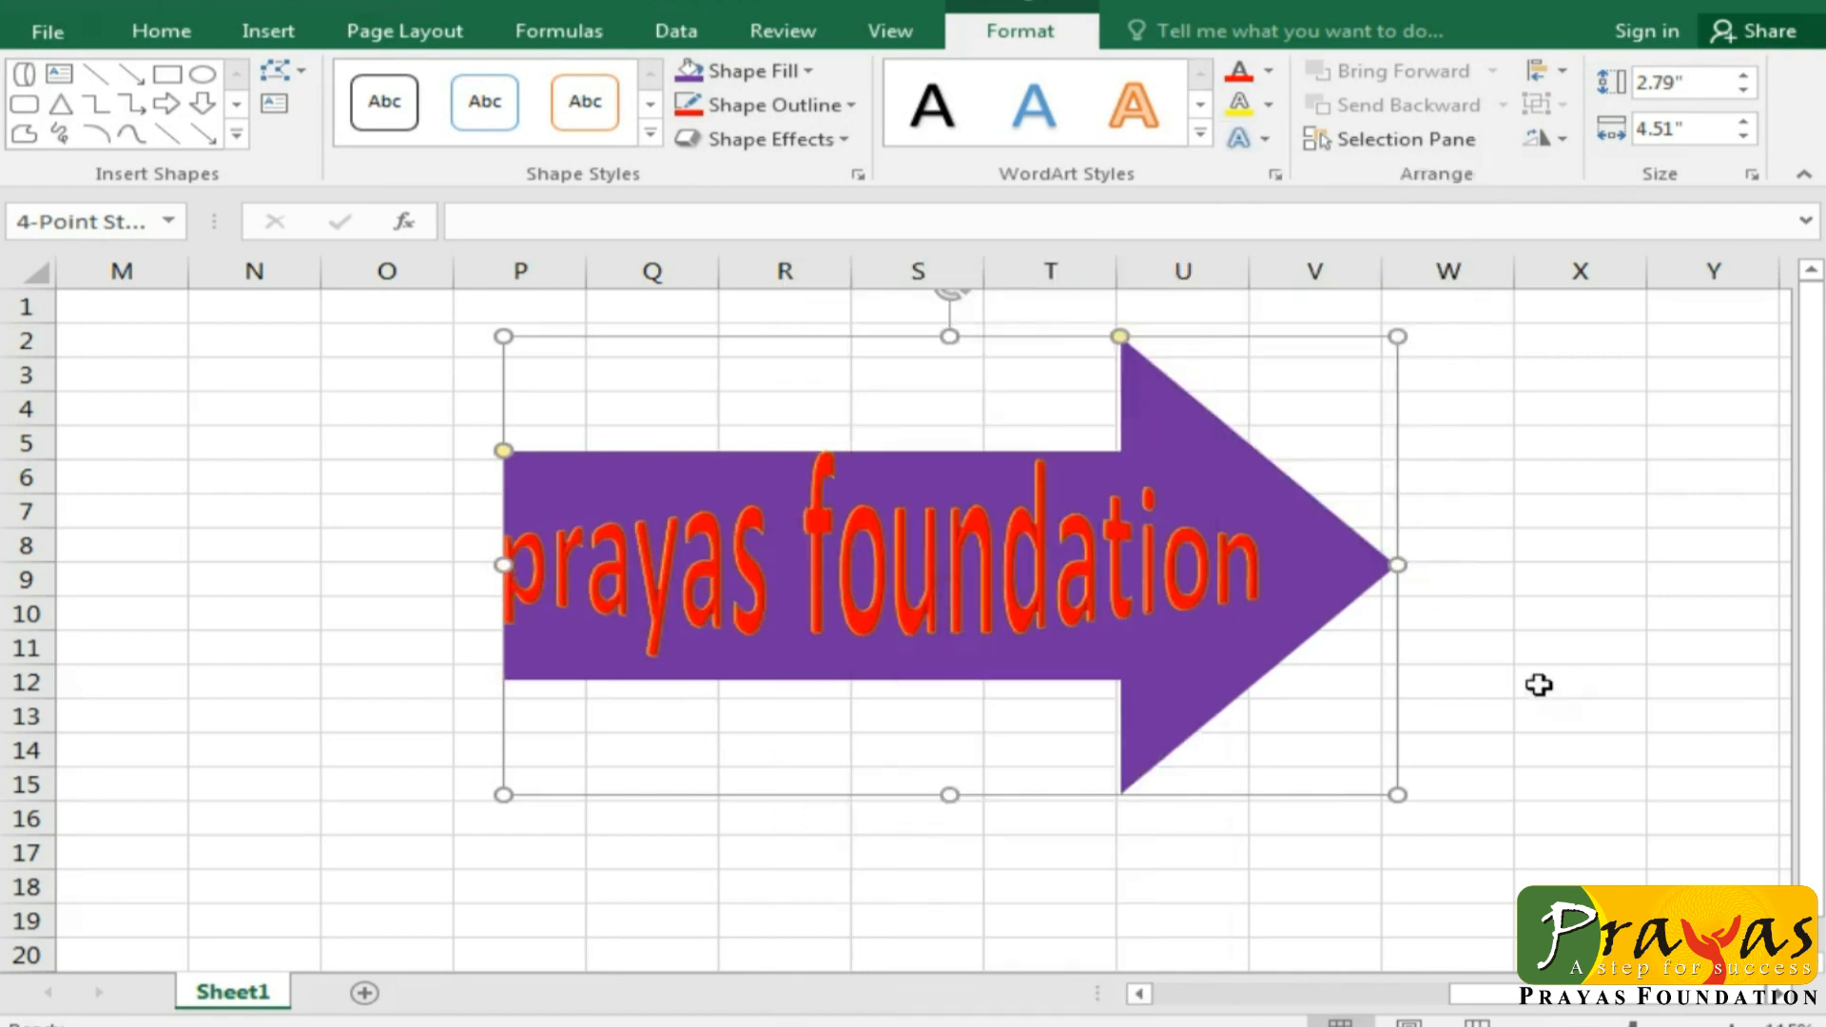
left_click(1573, 644)
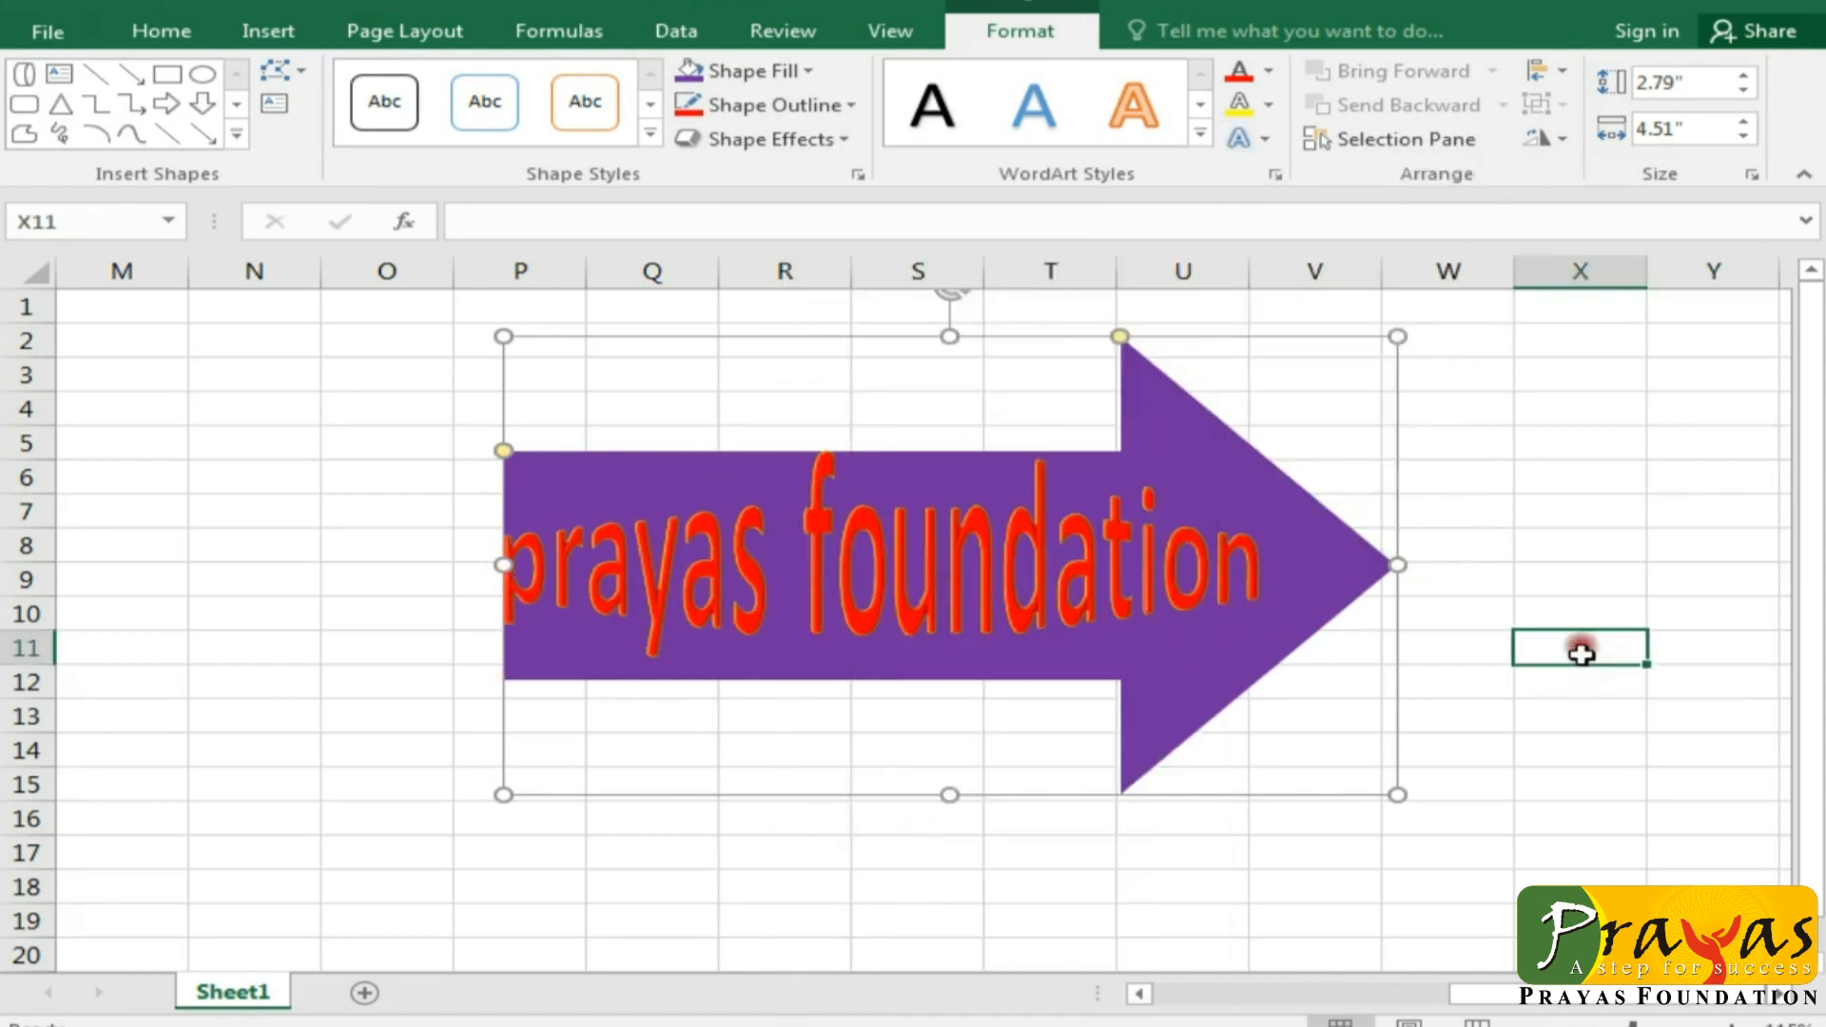
Step: Move the arrow about one column to the left so that it starts in column O
double_click(1120, 470)
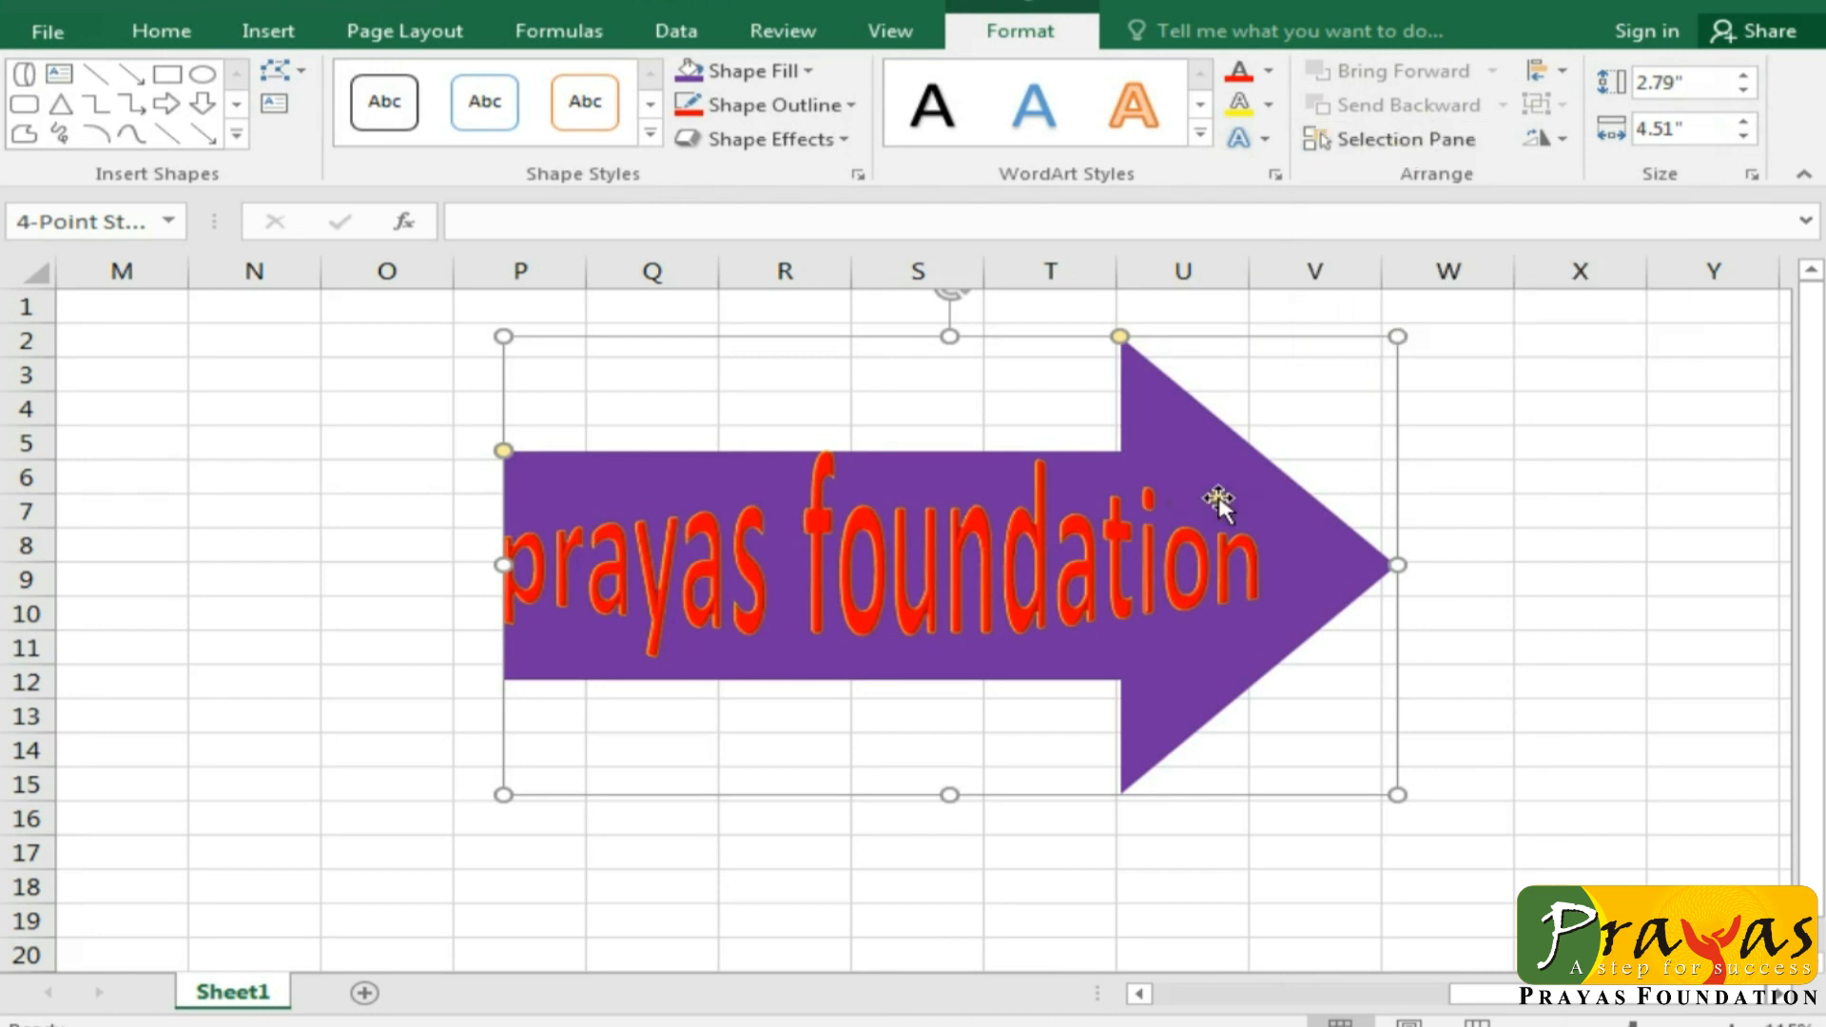
left_click_drag(1189, 457, 1066, 480)
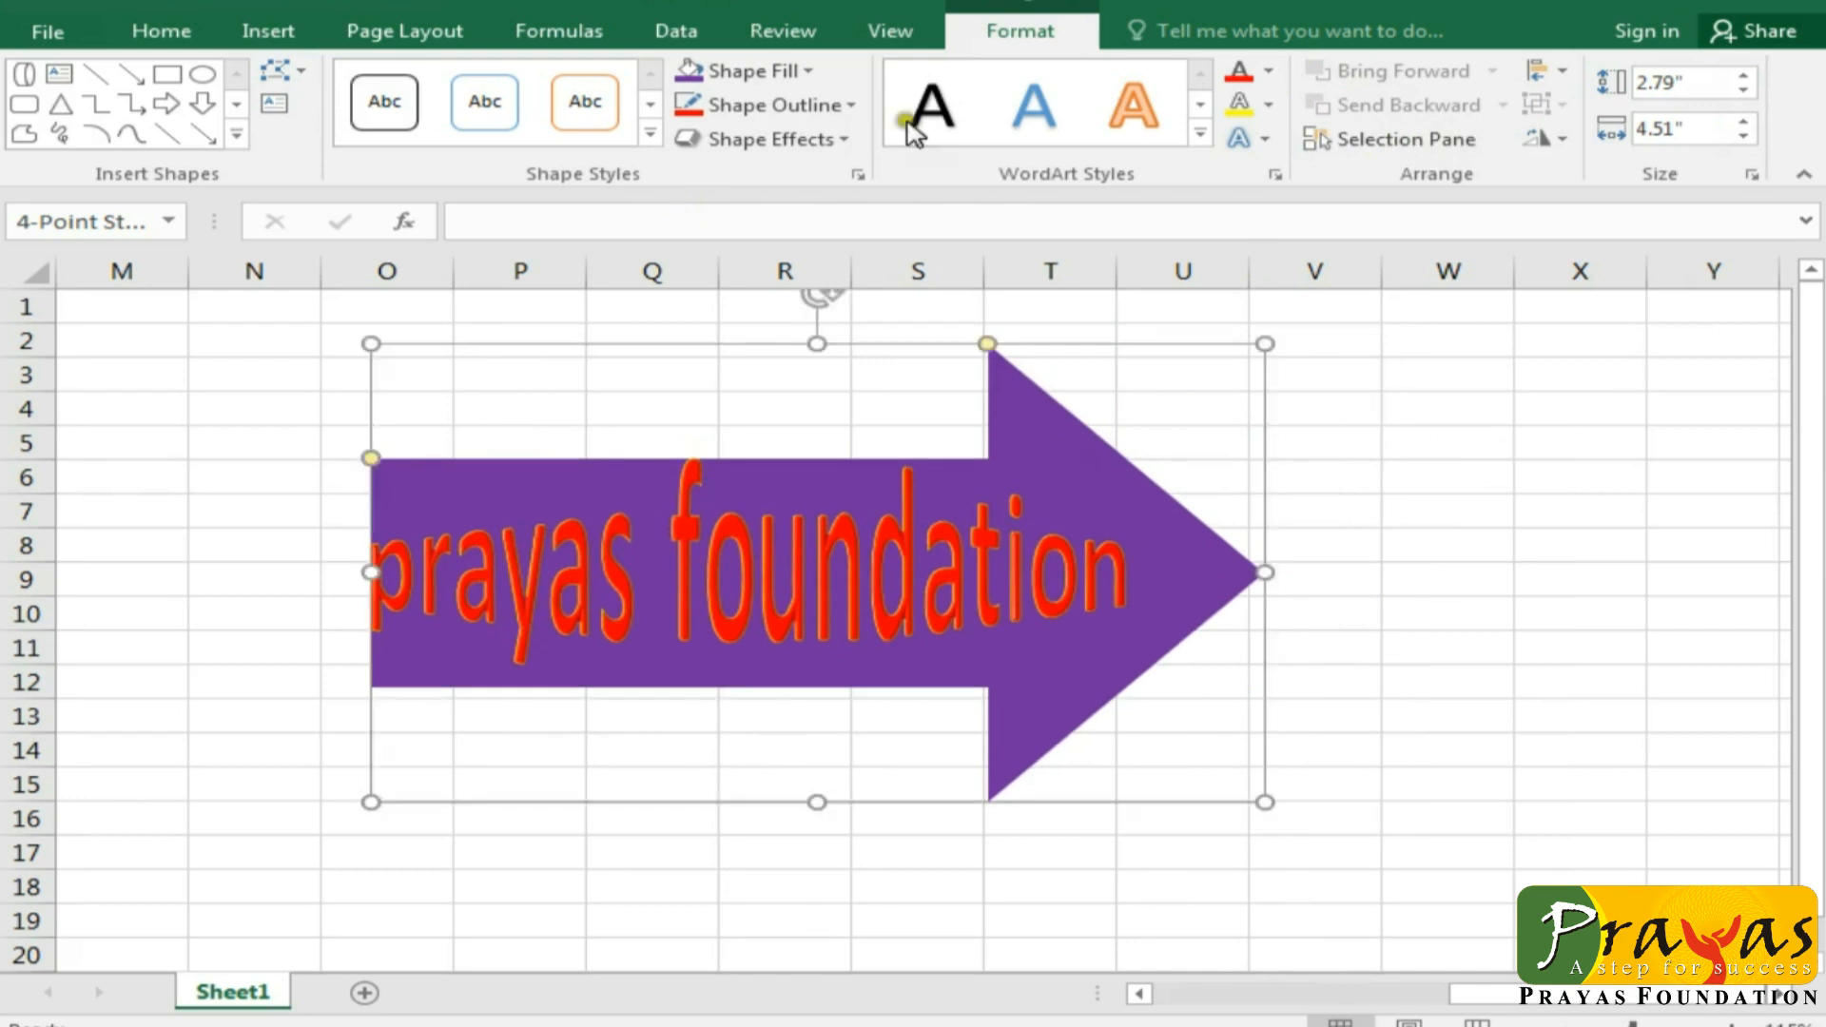